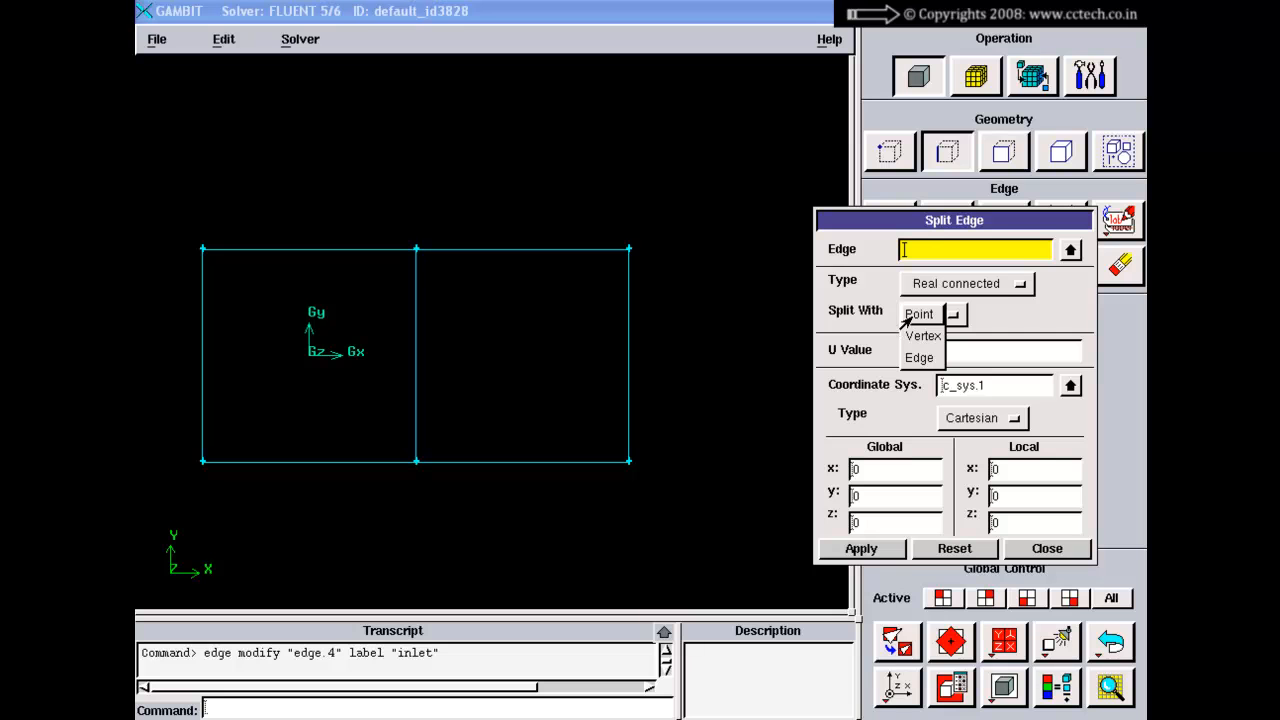
- Split the upper edge of the right-hand square with a point at a U value of about 0.37, using the Real connected type
{"action": "left_click", "coordinate": [980, 306]}
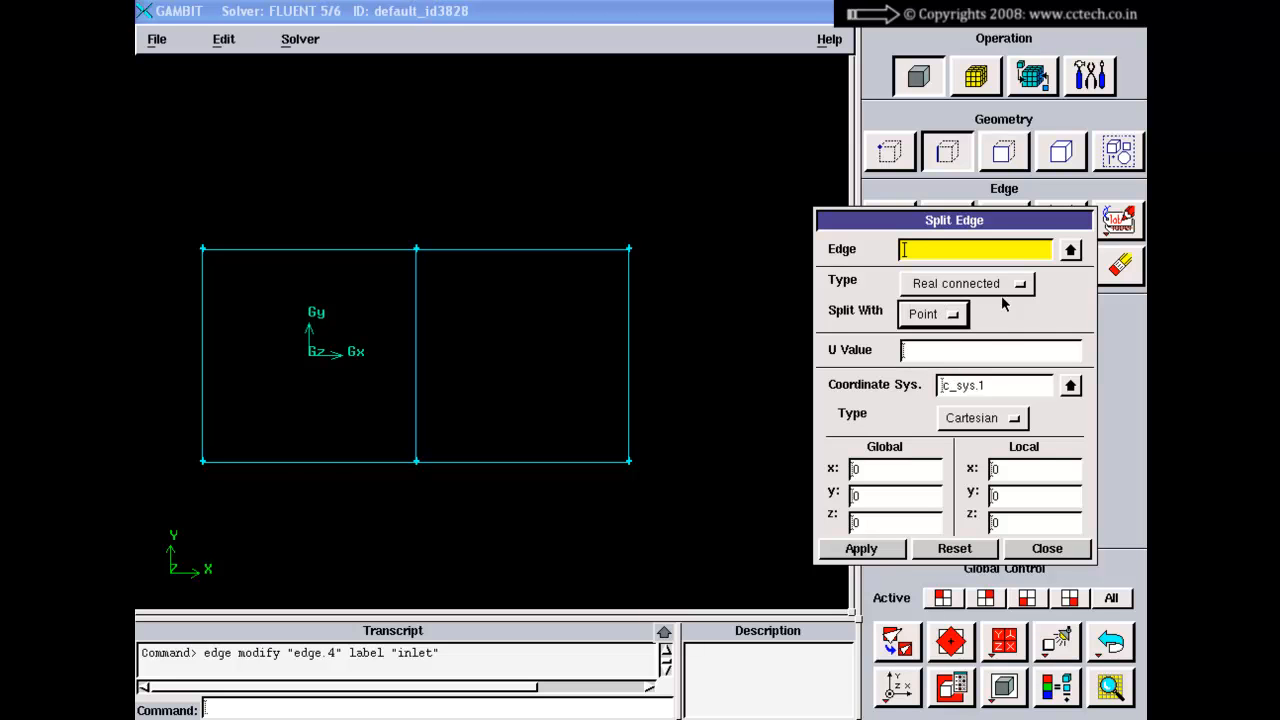
{"action": "left_click", "coordinate": [980, 288]}
{"action": "left_click", "coordinate": [942, 287]}
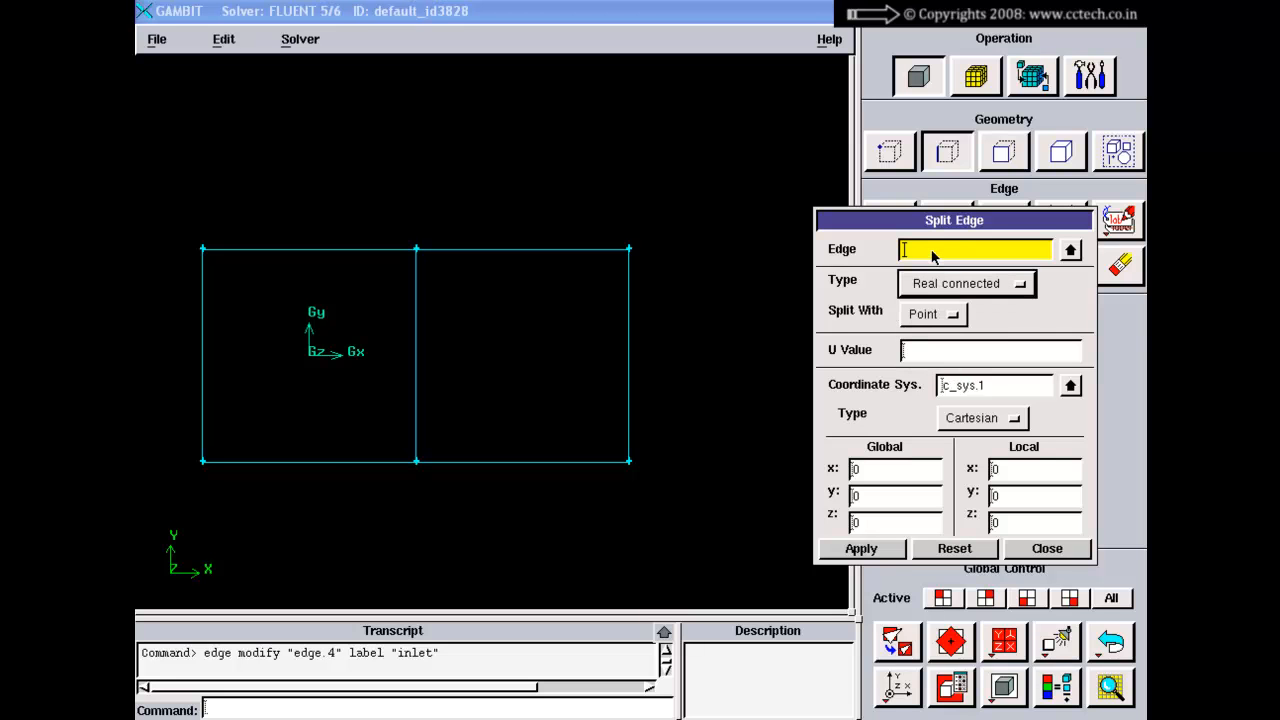
{"action": "right_click_drag", "start_coordinate": [488, 252], "coordinate": [492, 249]}
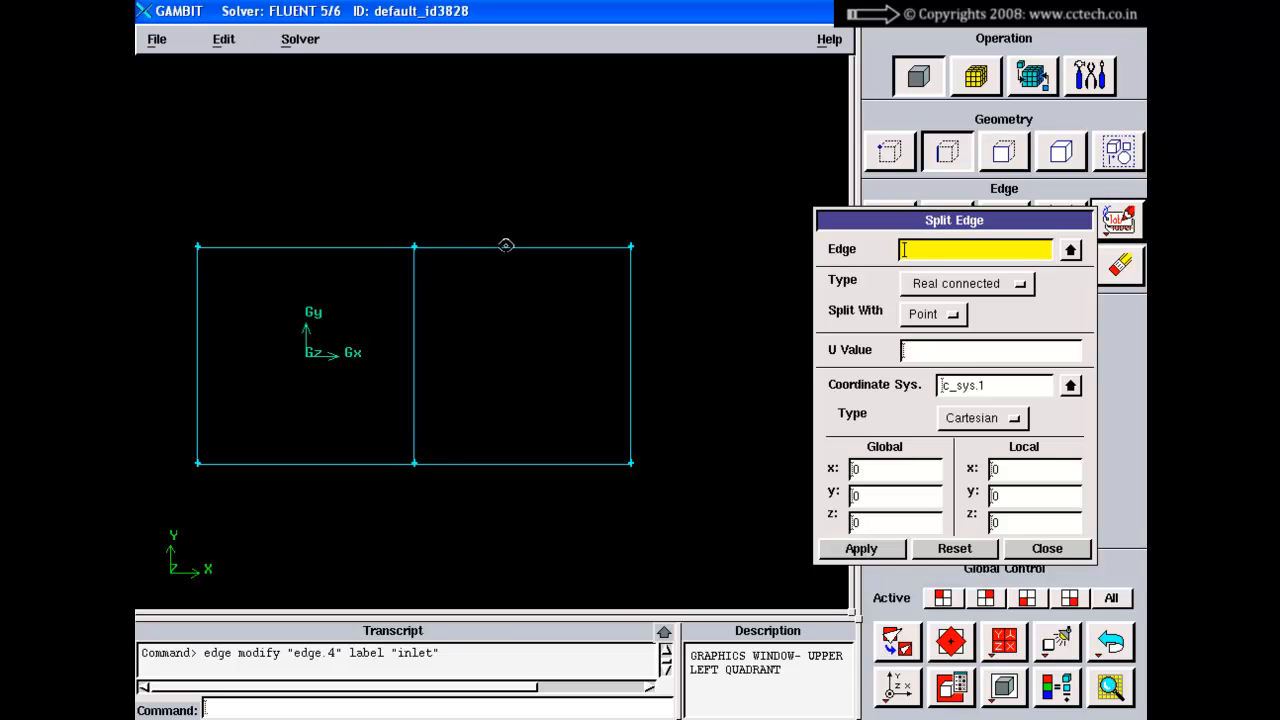
{"action": "left_click", "coordinate": [507, 247], "text": "shift"}
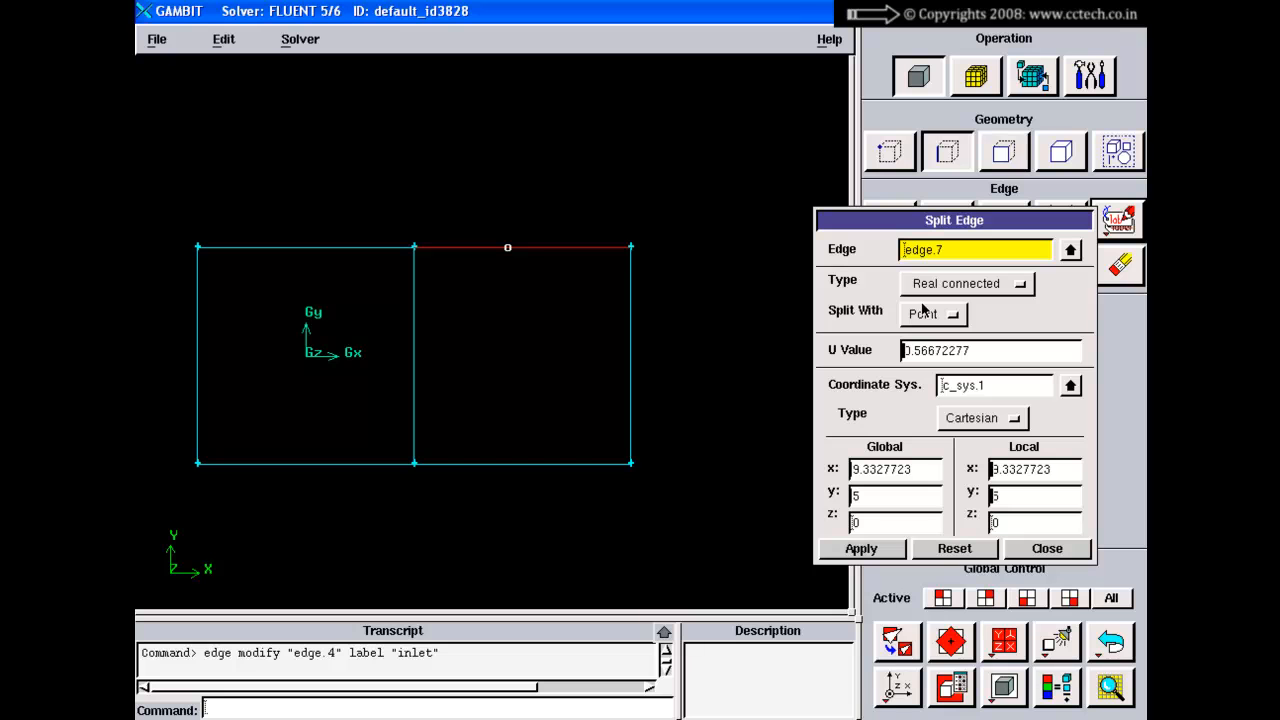
{"action": "left_click", "coordinate": [504, 246], "text": "shift"}
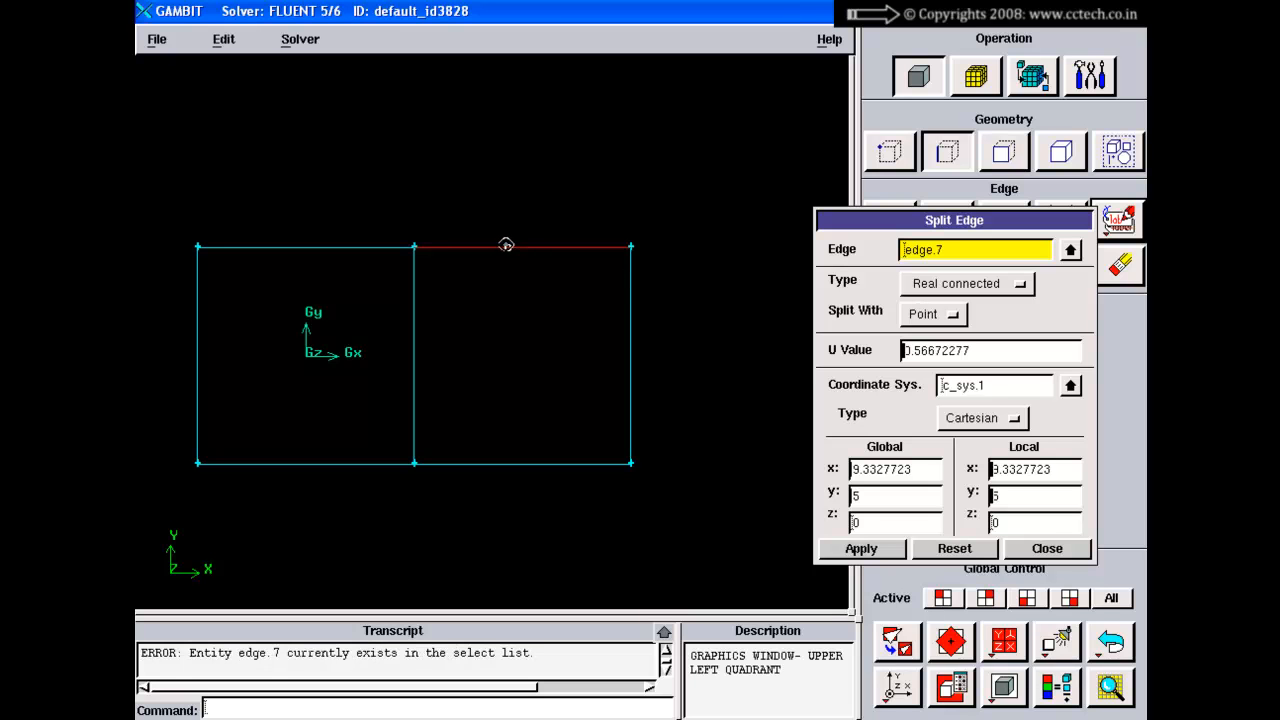
{"action": "left_click_drag", "start_coordinate": [507, 245], "coordinate": [550, 253], "text": "shift"}
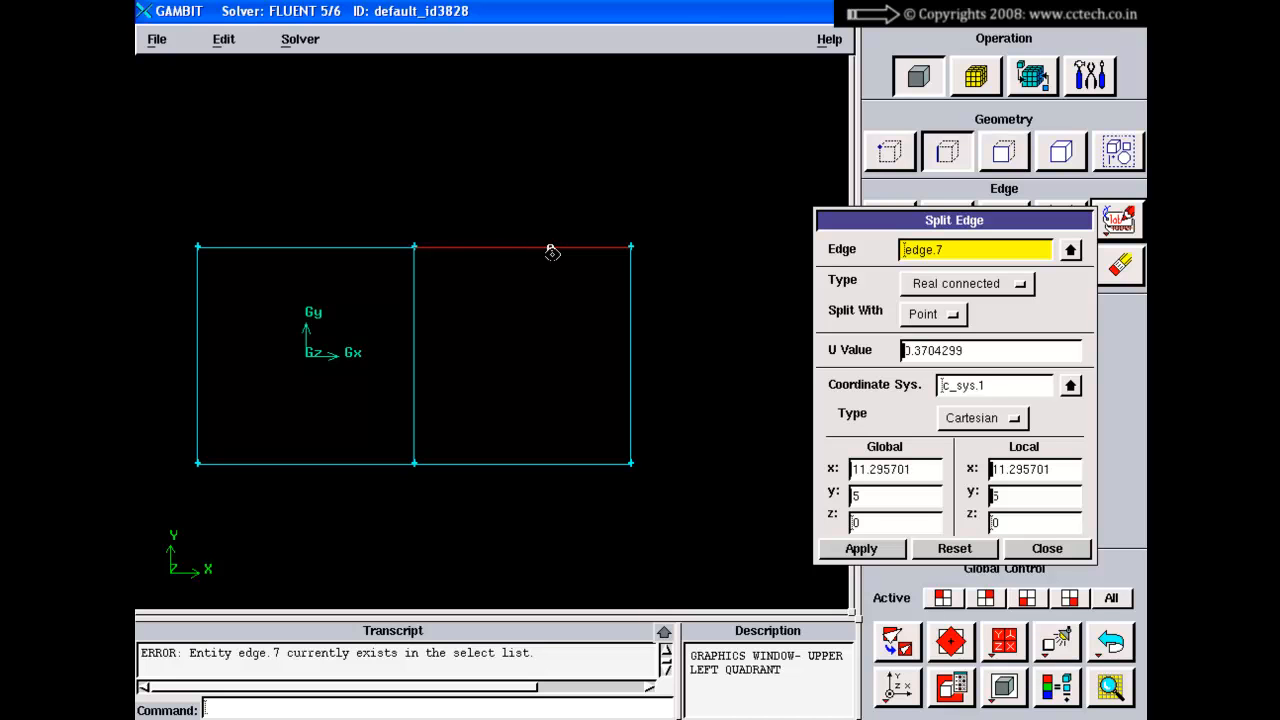
{"action": "right_click", "coordinate": [720, 364], "text": "shift"}
{"action": "right_click_drag", "start_coordinate": [715, 327], "coordinate": [701, 362]}
{"action": "middle_click_drag", "start_coordinate": [701, 371], "coordinate": [697, 473]}
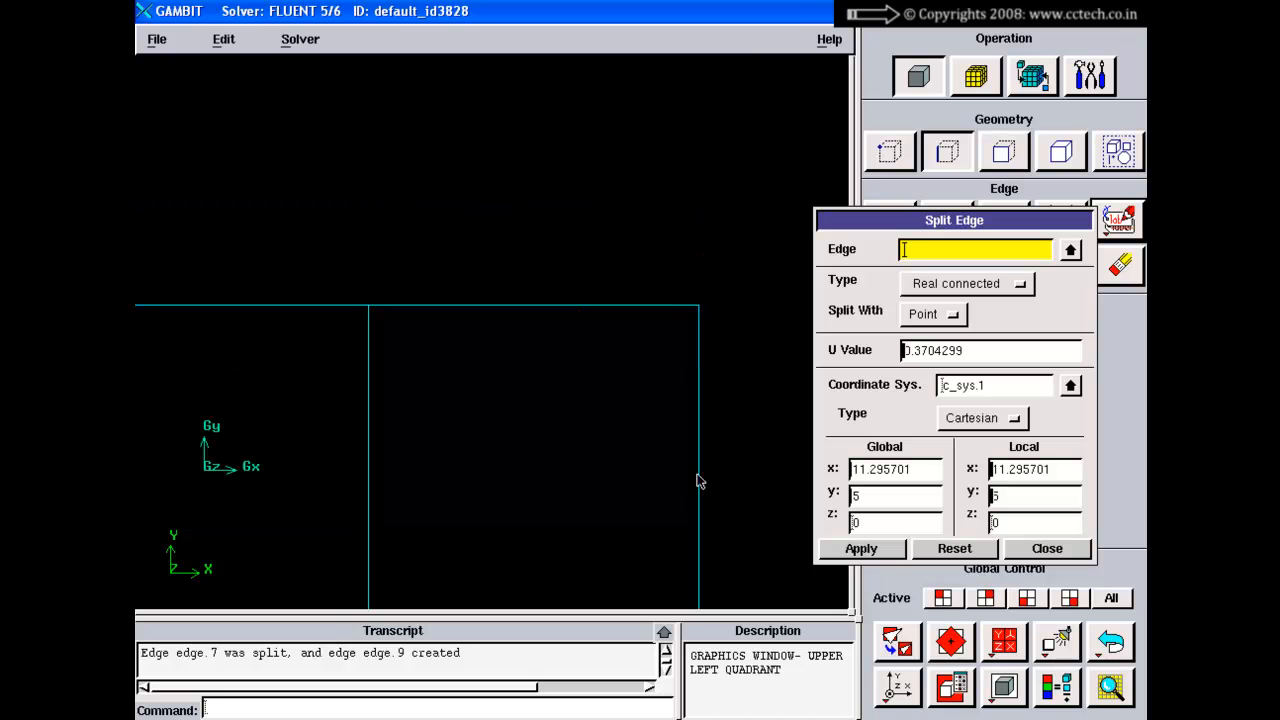
{"action": "right_click_drag", "start_coordinate": [652, 299], "coordinate": [641, 378]}
{"action": "middle_click_drag", "start_coordinate": [640, 384], "coordinate": [563, 323]}
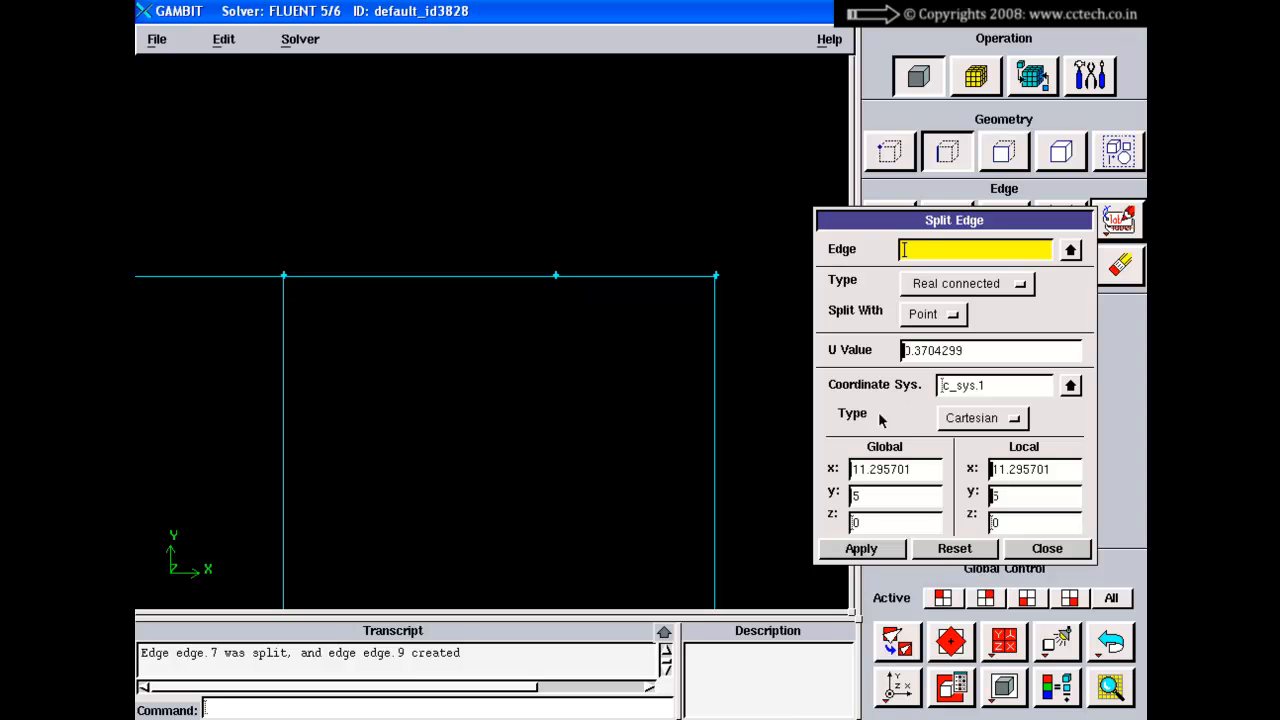
- Undo the connected split of the right-hand square's upper edge
{"action": "left_click", "coordinate": [1111, 641]}
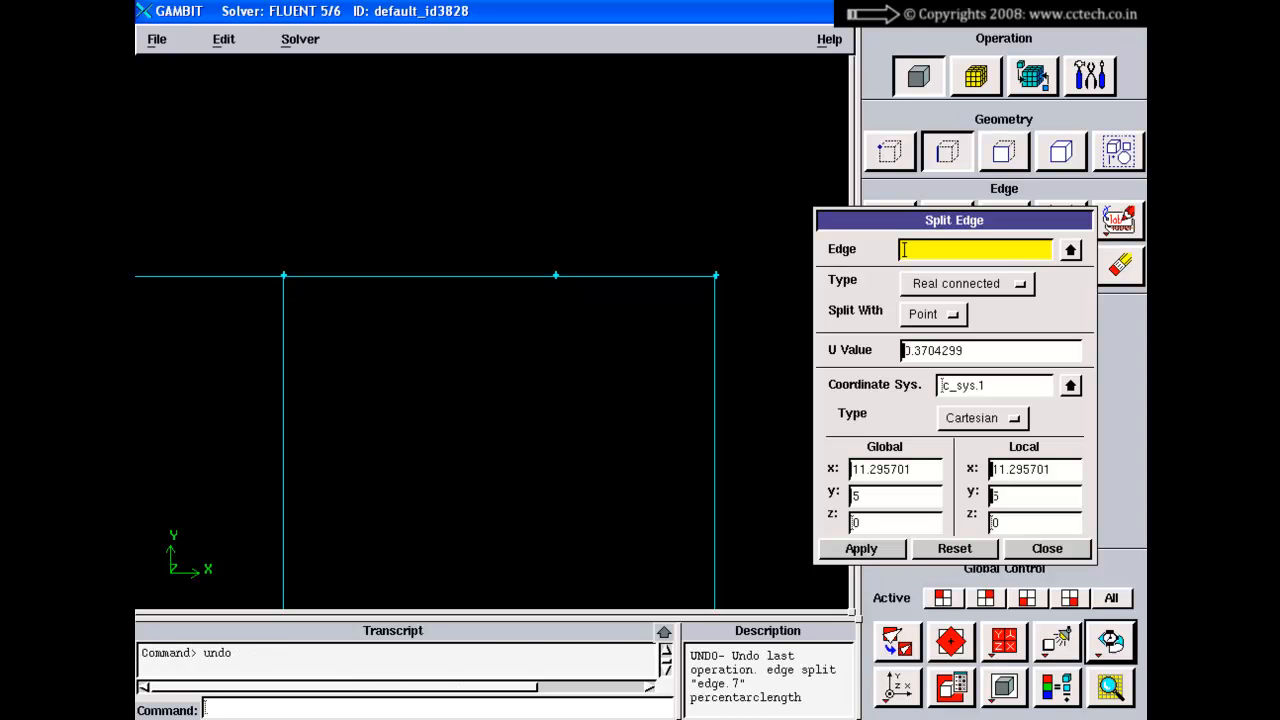
{"action": "right_click_drag", "start_coordinate": [557, 454], "coordinate": [559, 275]}
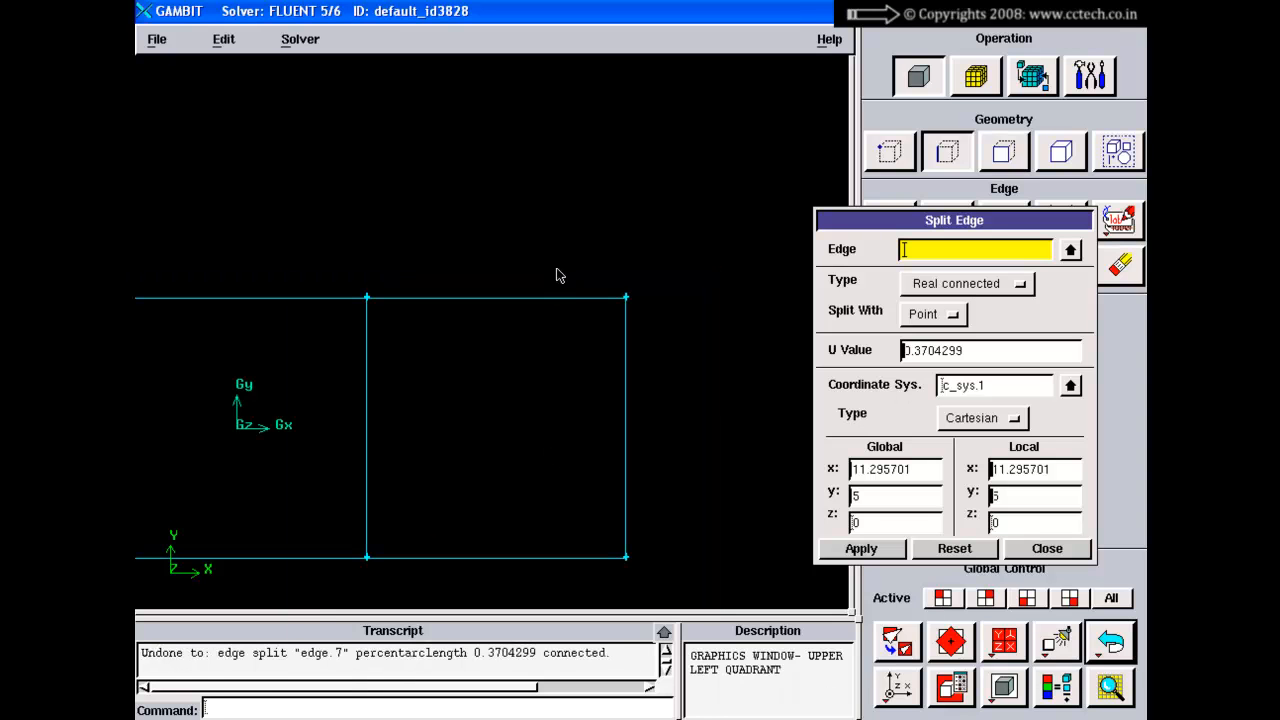
- Try to delete all edges of both squares with Lower Geometry switched off
{"action": "left_click", "coordinate": [1120, 264]}
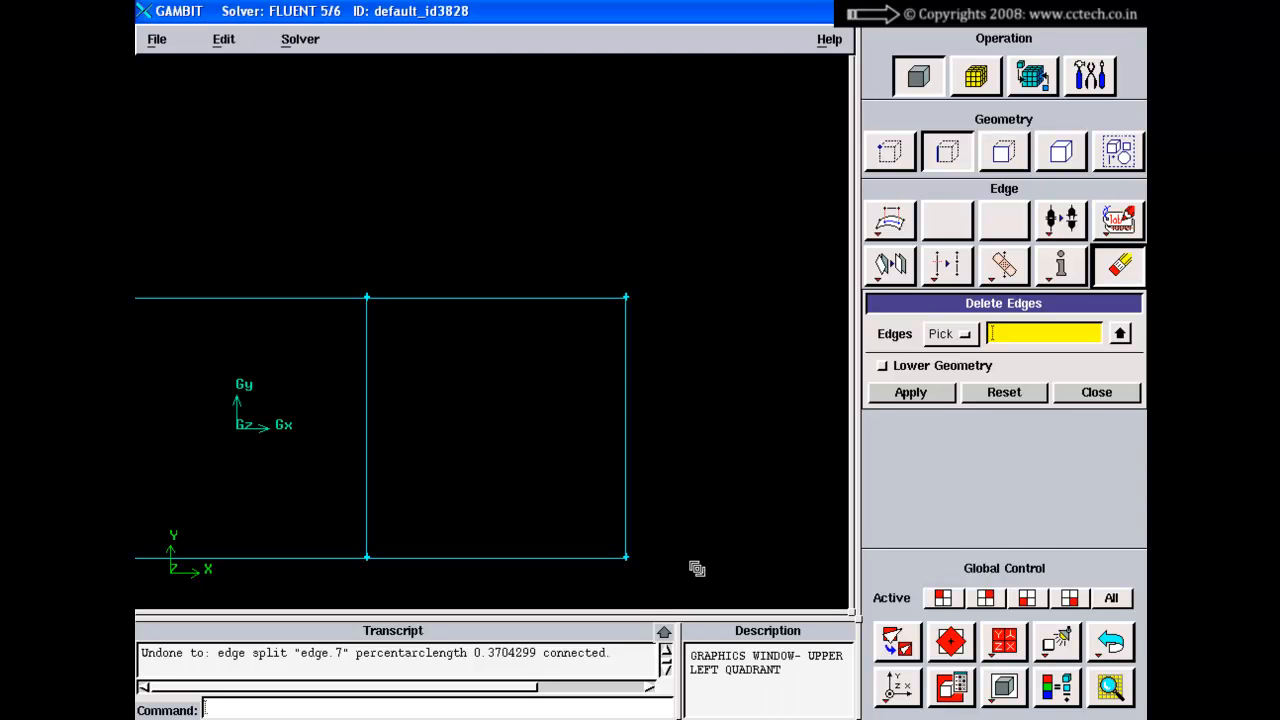
{"action": "right_click_drag", "start_coordinate": [696, 568], "coordinate": [685, 448]}
{"action": "left_click_drag", "start_coordinate": [666, 534], "coordinate": [151, 177], "text": "shift"}
{"action": "left_click", "coordinate": [911, 393]}
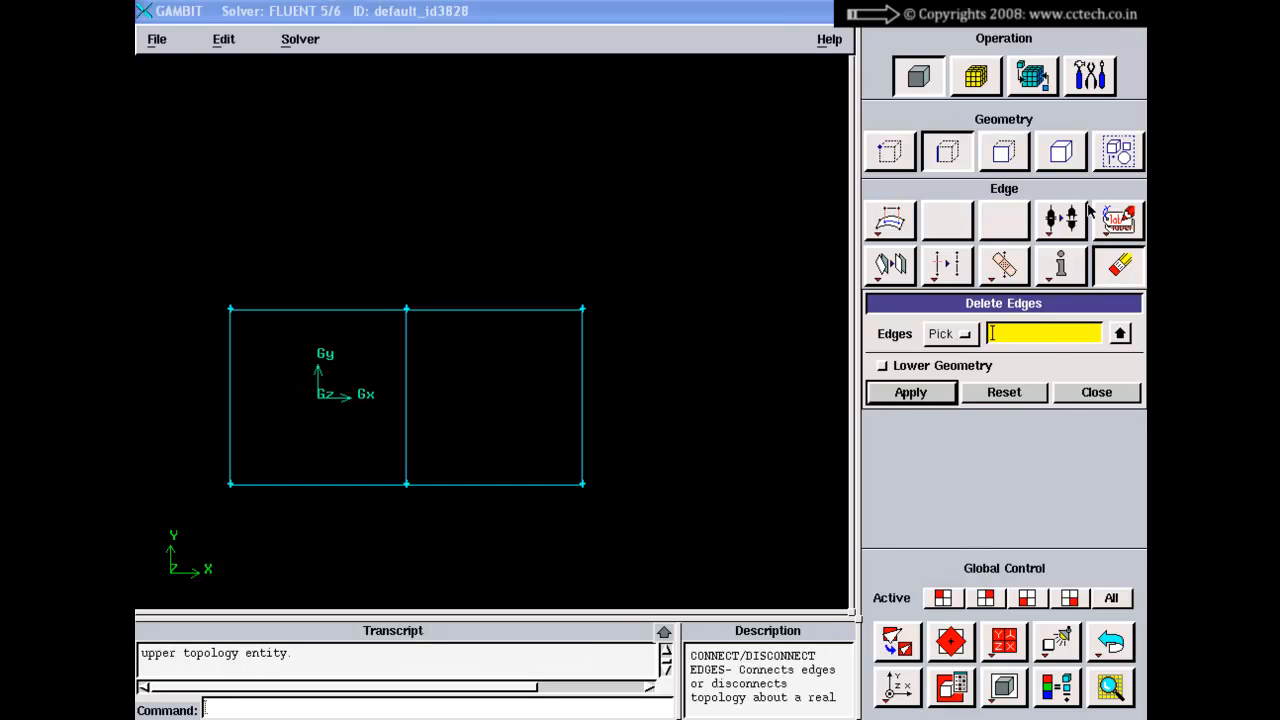
- Delete all faces with Lower Geometry switched off so that their edges and vertices are kept
{"action": "left_click", "coordinate": [1052, 152]}
{"action": "left_click", "coordinate": [1004, 152]}
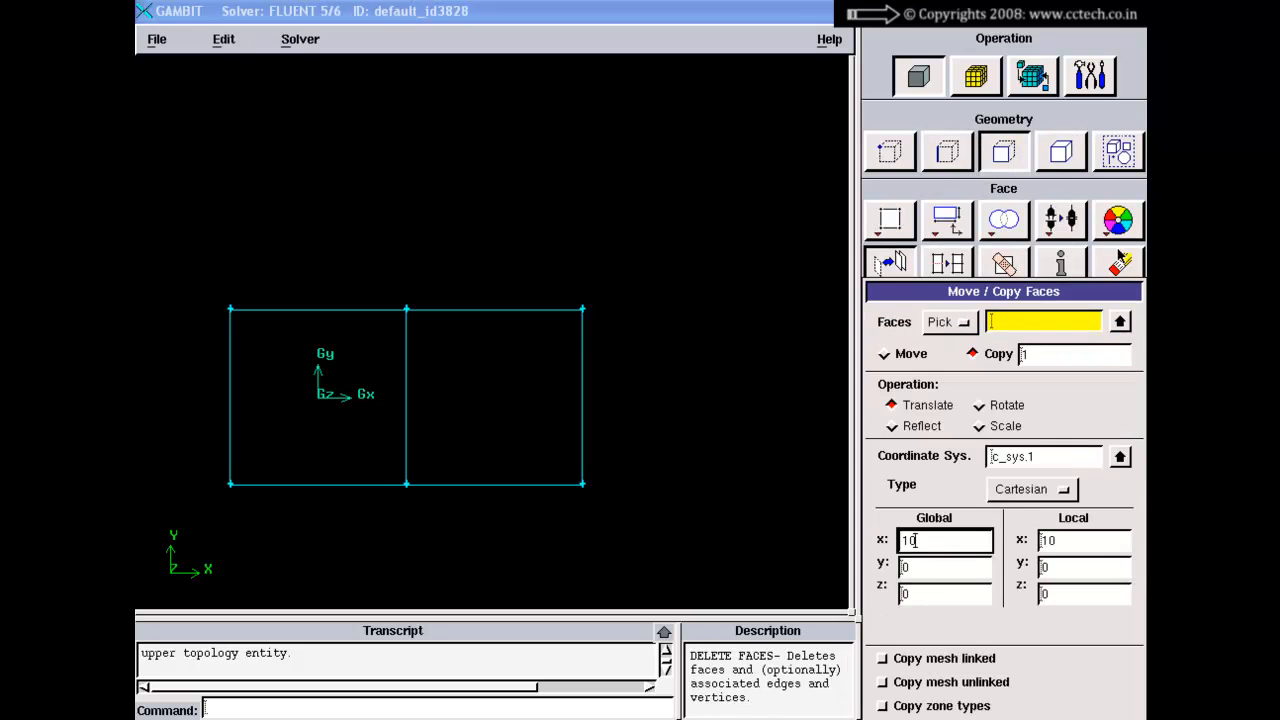
{"action": "left_click", "coordinate": [1119, 264]}
{"action": "left_click", "coordinate": [940, 334]}
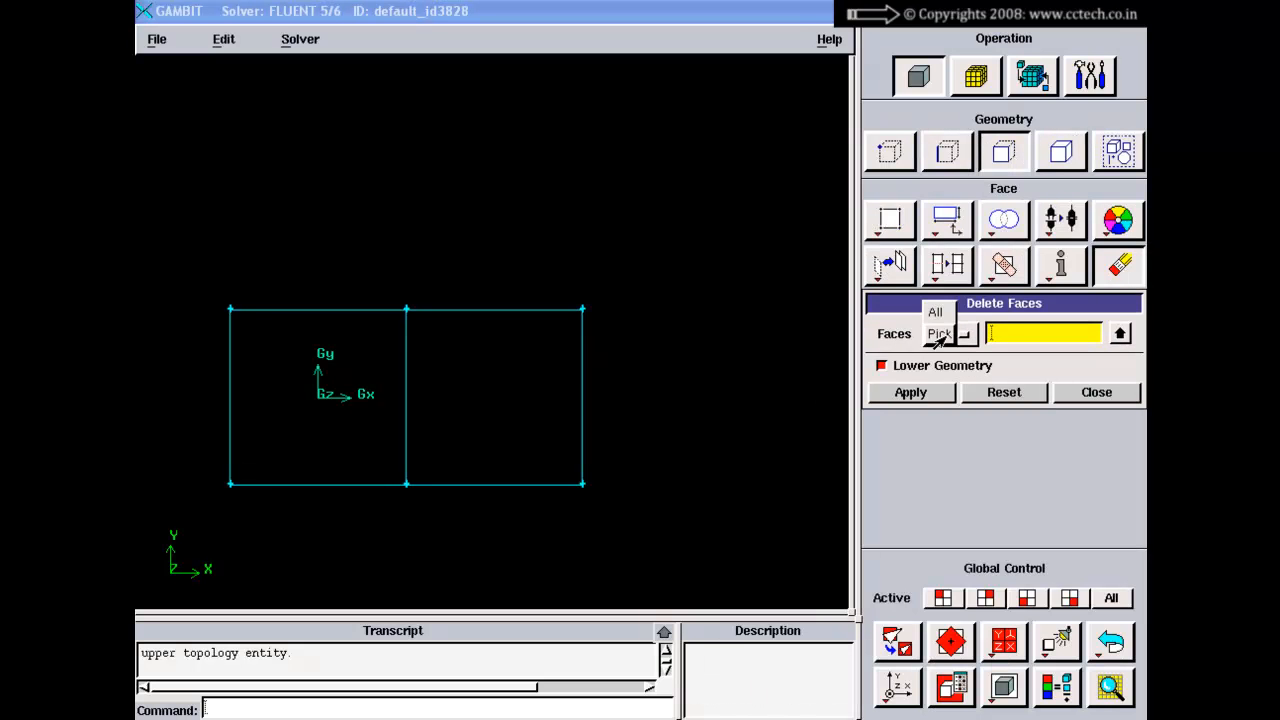
{"action": "left_click", "coordinate": [934, 314]}
{"action": "left_click", "coordinate": [896, 366]}
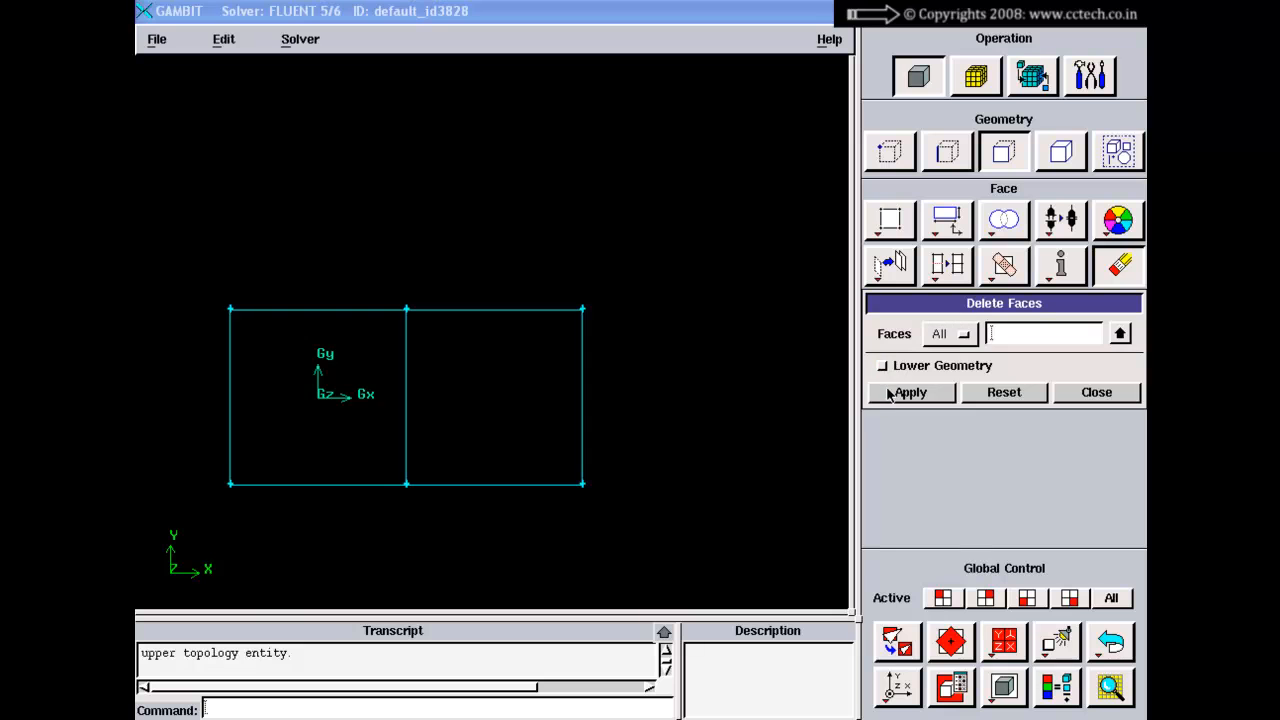
{"action": "left_click", "coordinate": [884, 398]}
{"action": "left_click", "coordinate": [1096, 392]}
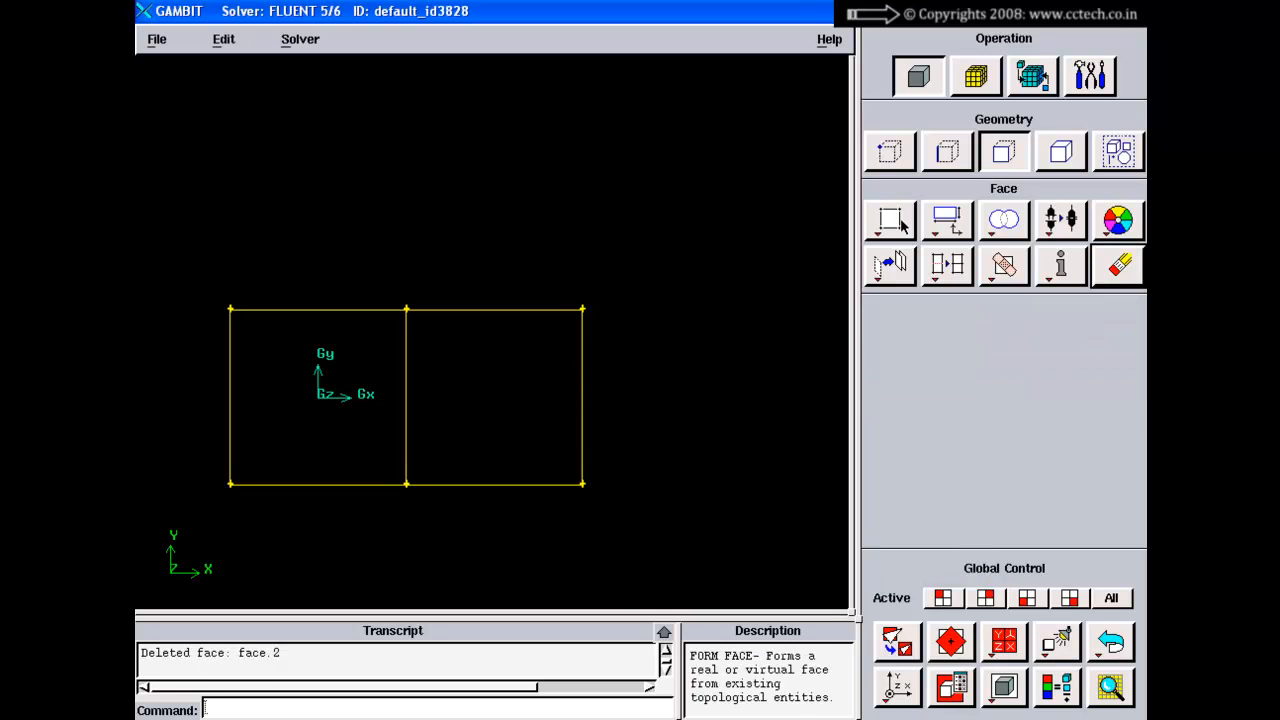
- Split the right-hand square's upper edge at a point as Real disconnected, at a U value of about 0.59, and review the transcript
{"action": "left_click", "coordinate": [947, 151]}
{"action": "right_click", "coordinate": [947, 264]}
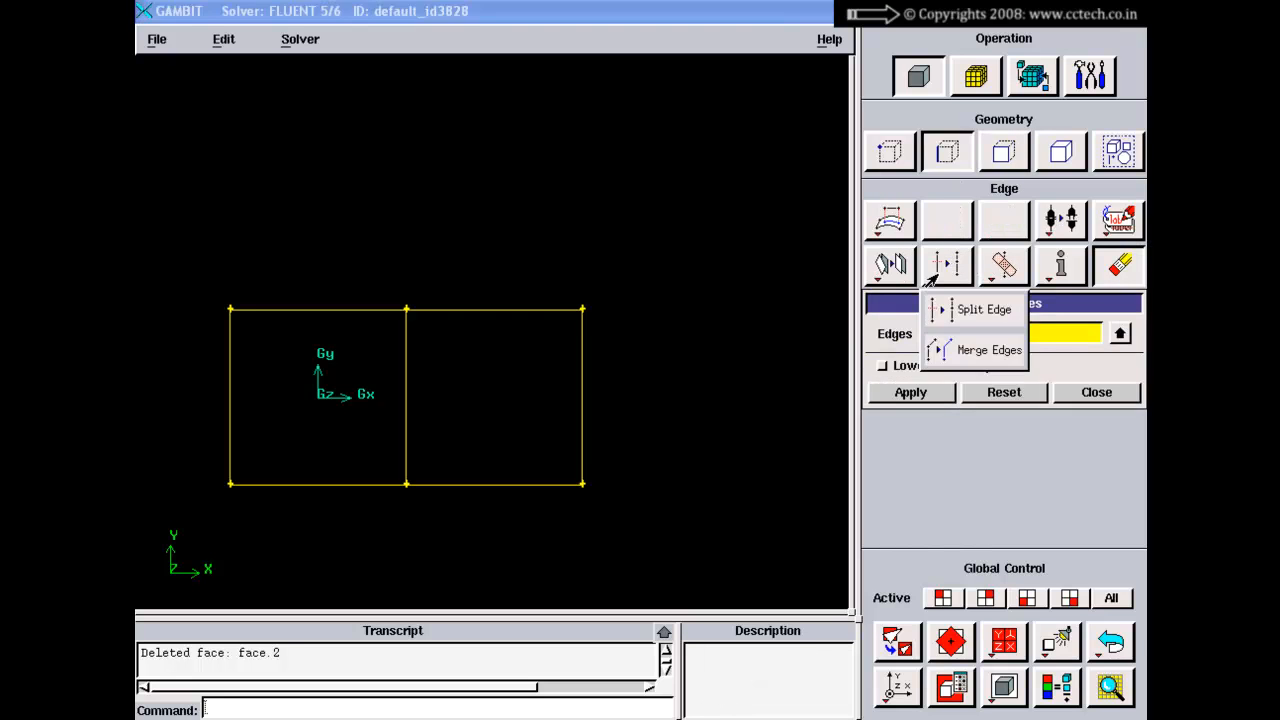
{"action": "right_click", "coordinate": [947, 264]}
{"action": "left_click", "coordinate": [944, 311]}
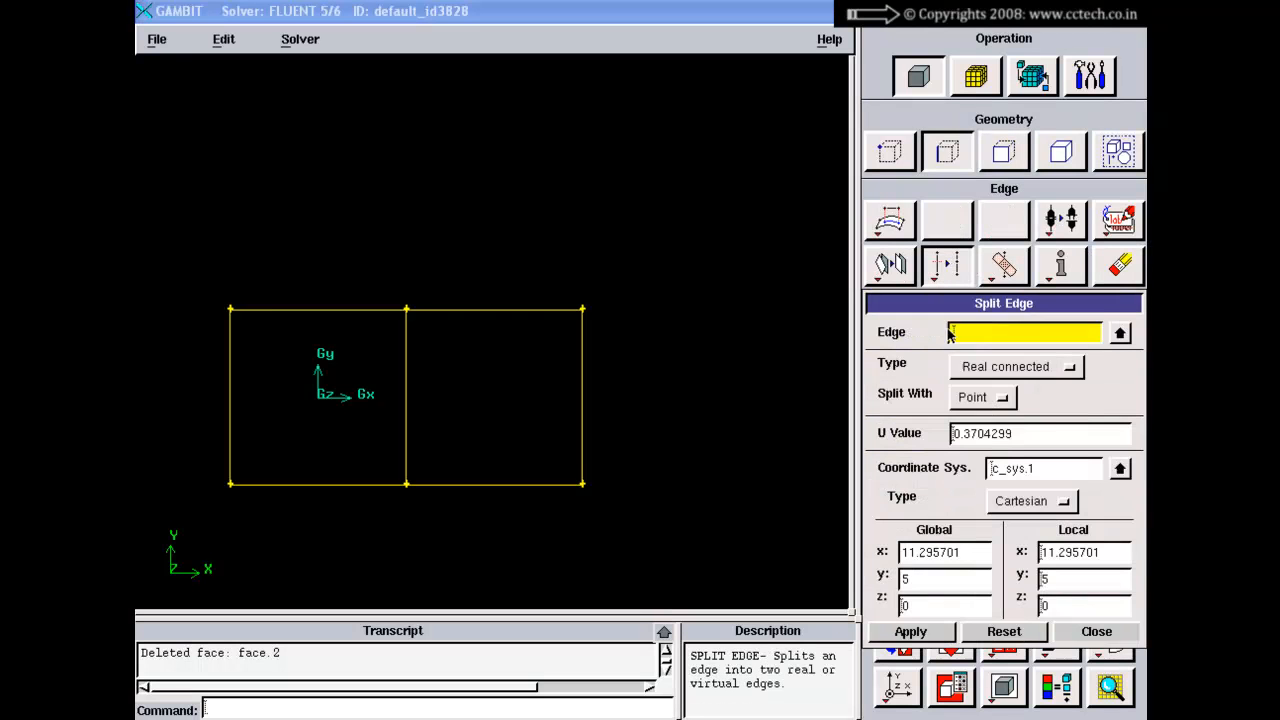
{"action": "left_click", "coordinate": [960, 366]}
{"action": "left_click", "coordinate": [958, 391]}
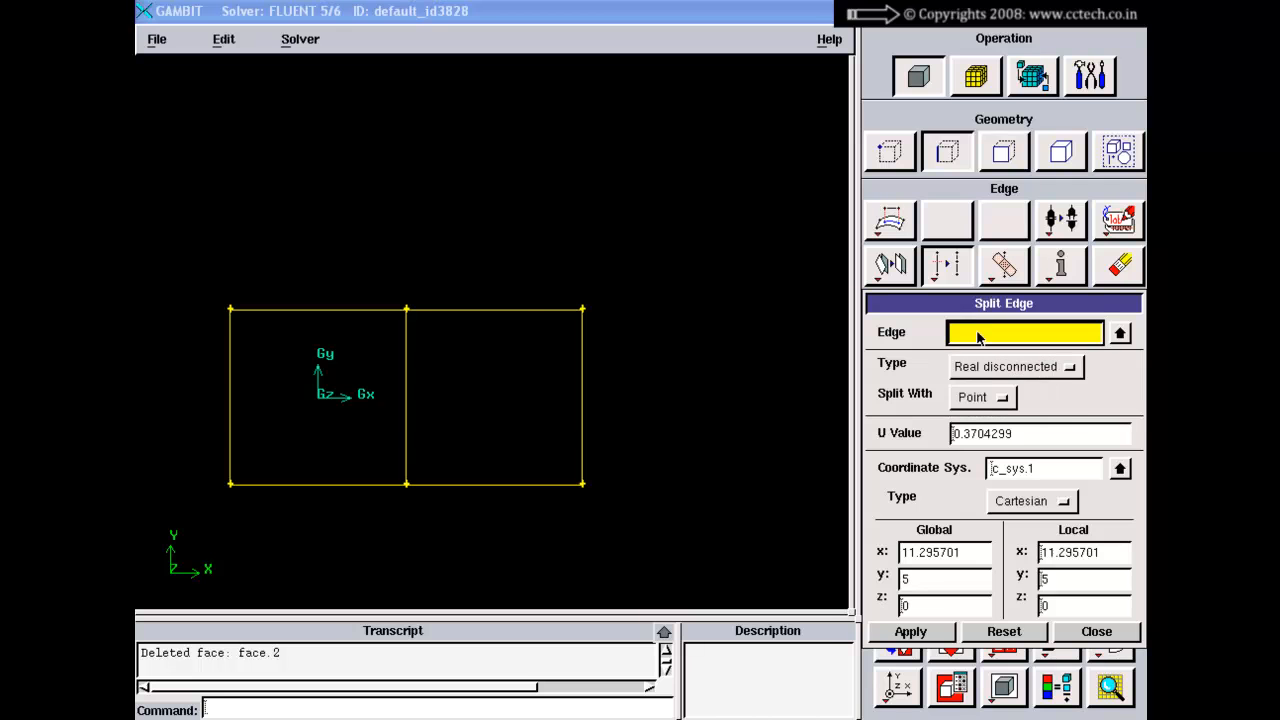
{"action": "left_click", "coordinate": [517, 303], "text": "shift"}
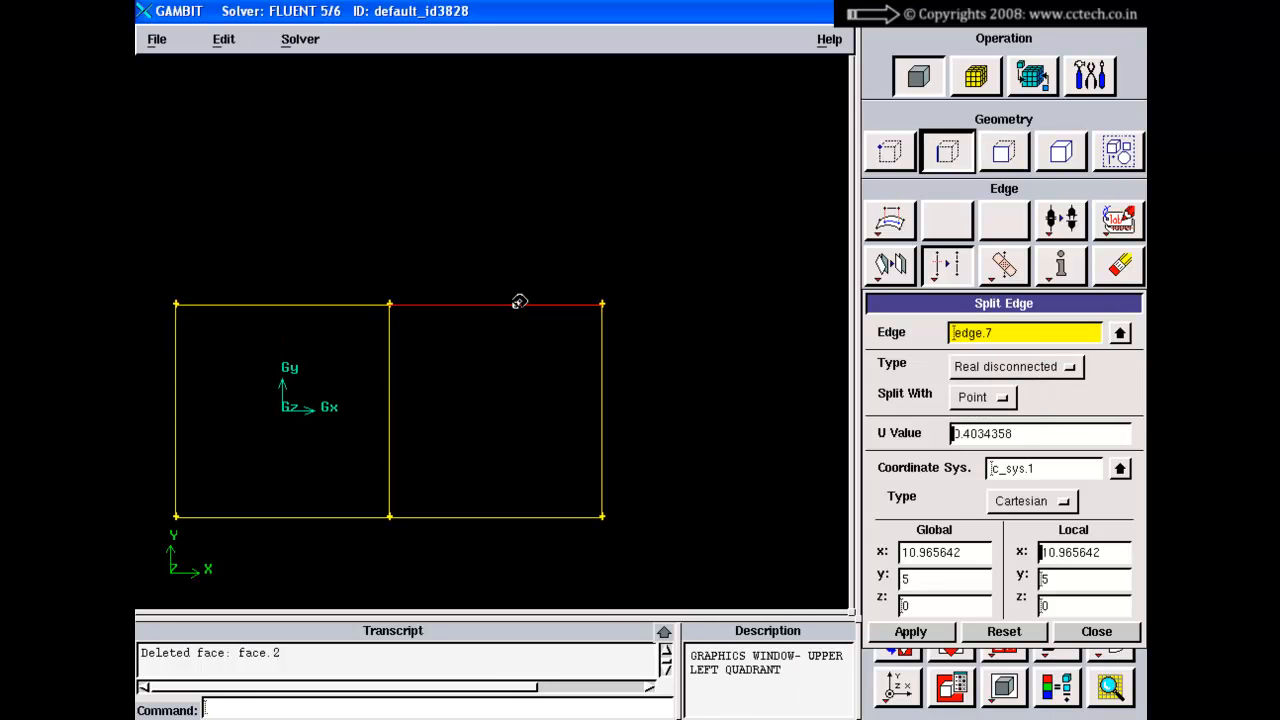
{"action": "left_click_drag", "start_coordinate": [518, 302], "coordinate": [475, 304], "text": "shift"}
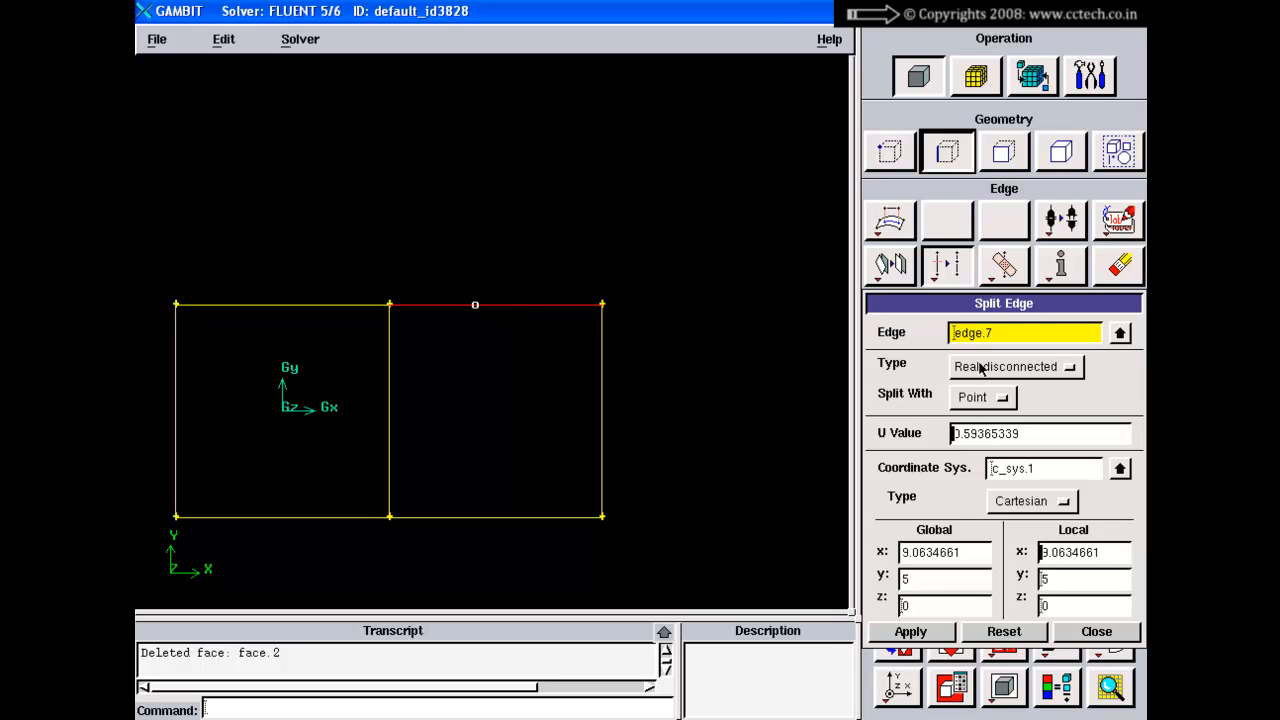
{"action": "middle_click", "coordinate": [689, 249], "text": "shift"}
{"action": "right_click_drag", "start_coordinate": [689, 249], "coordinate": [688, 347]}
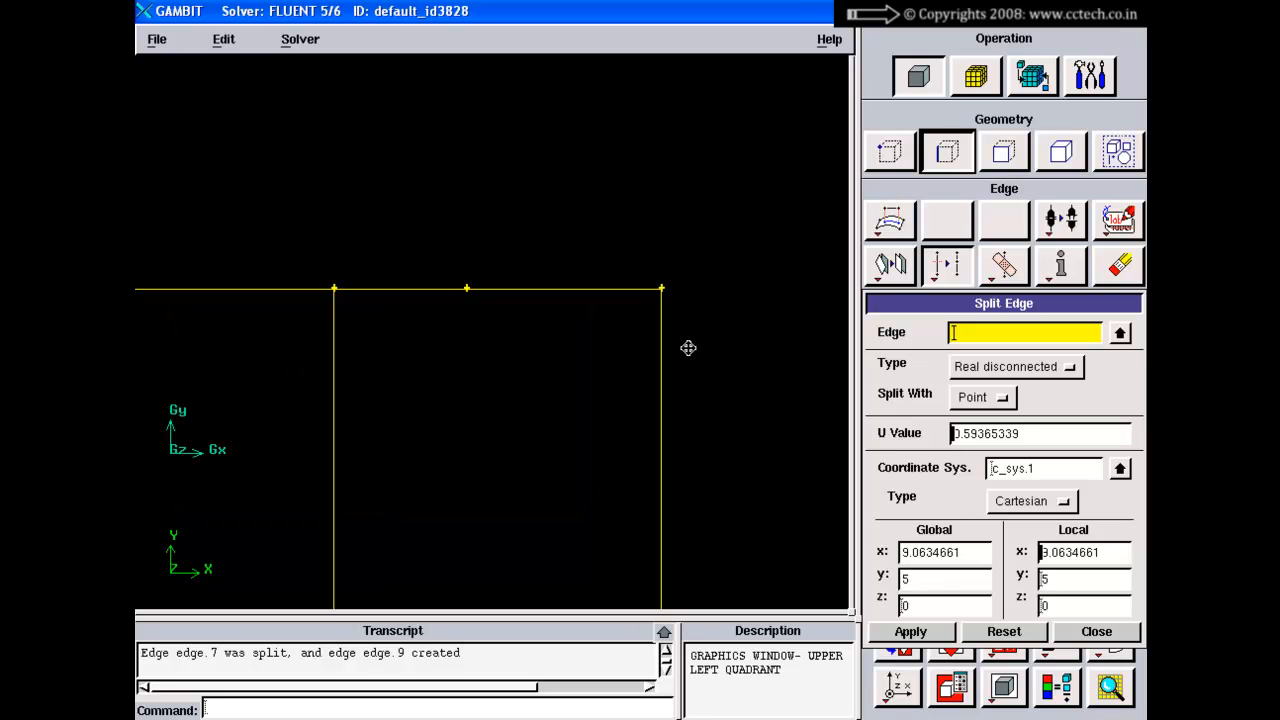
{"action": "left_click", "coordinate": [1076, 630]}
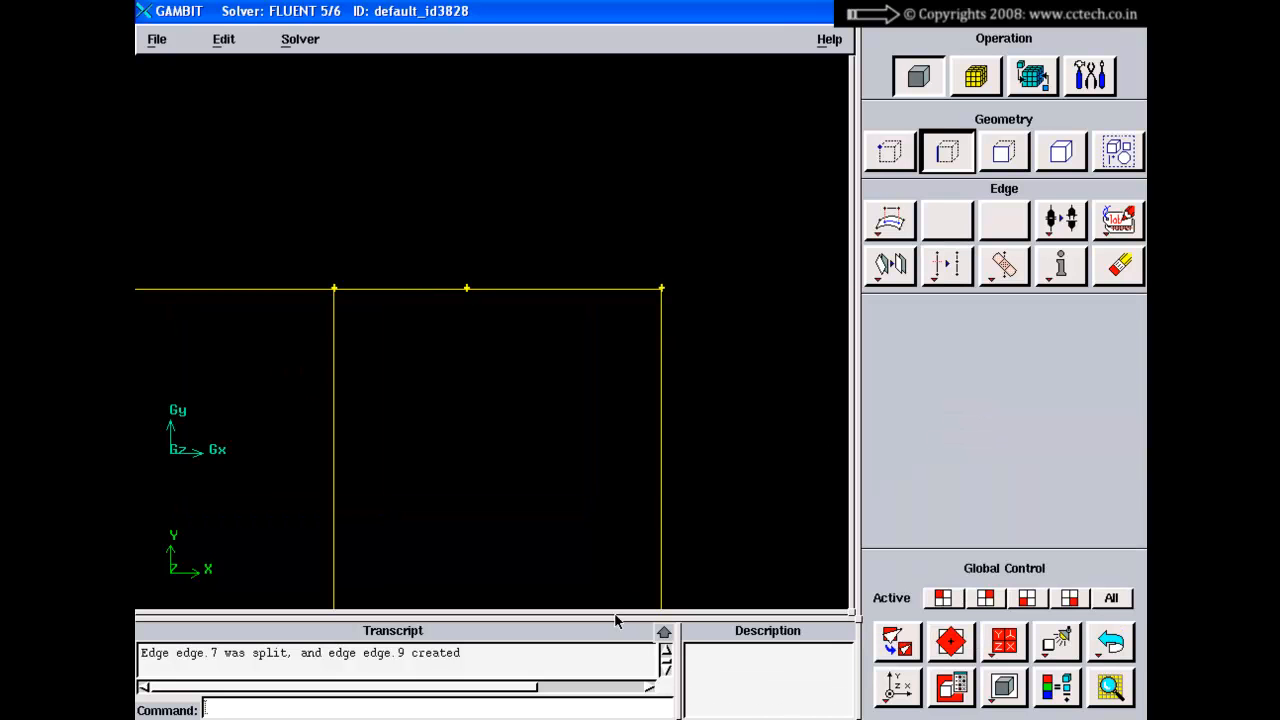
{"action": "left_click", "coordinate": [664, 632]}
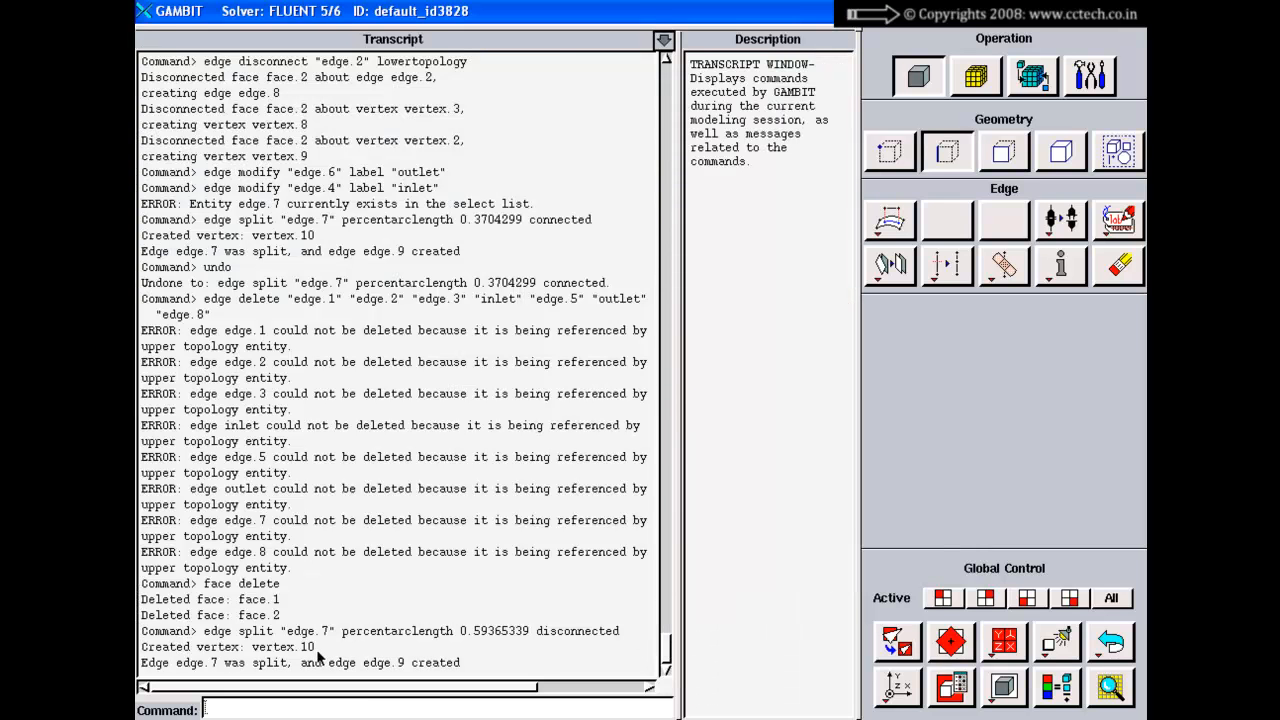
{"action": "left_click", "coordinate": [664, 40]}
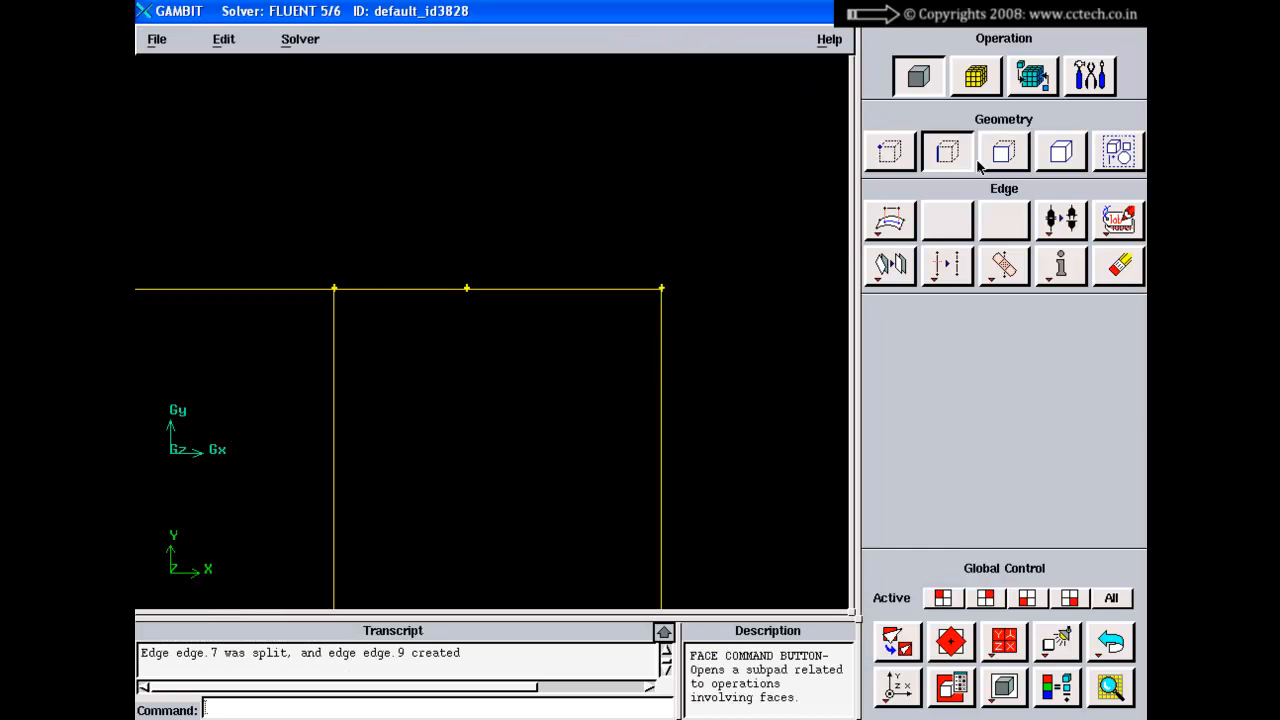
- Pick the coincident vertices at the split point for a vertex summary and inspect the list of picked vertices
{"action": "left_click", "coordinate": [893, 155]}
{"action": "right_click", "coordinate": [1061, 264]}
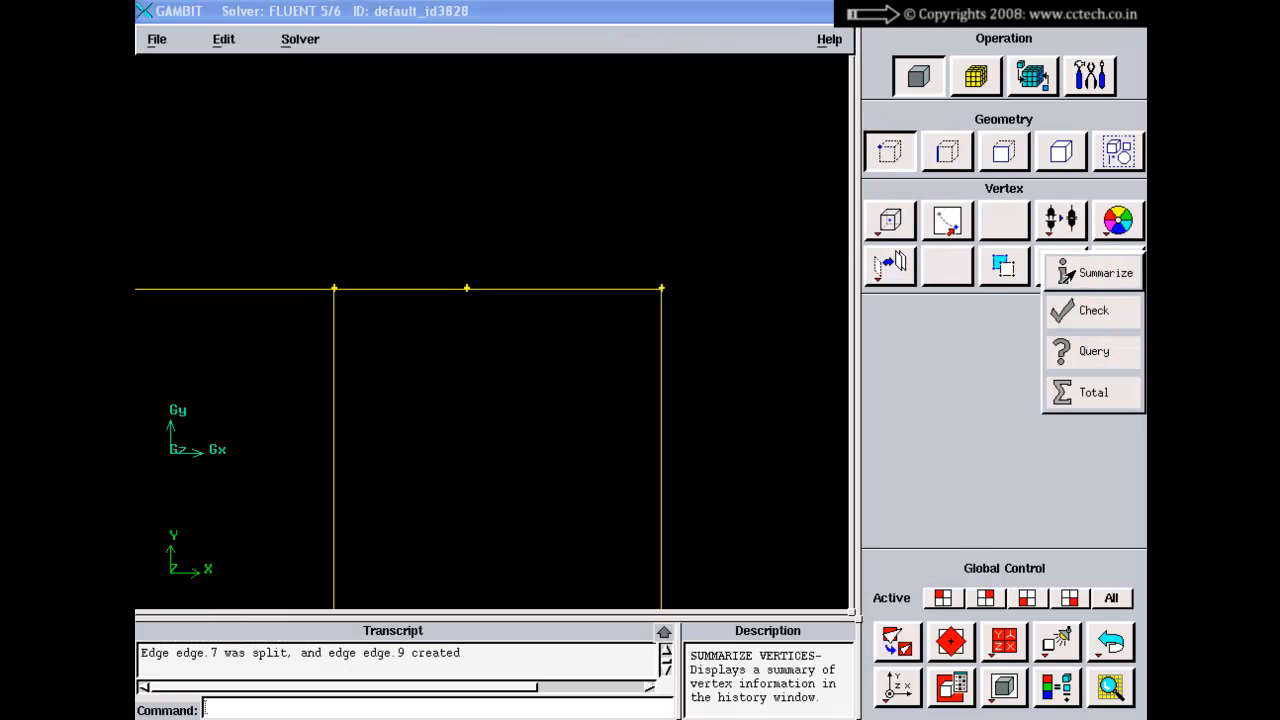
{"action": "left_click", "coordinate": [1075, 272]}
{"action": "left_click_drag", "start_coordinate": [437, 264], "coordinate": [531, 337], "text": "shift"}
{"action": "left_click", "coordinate": [1124, 334]}
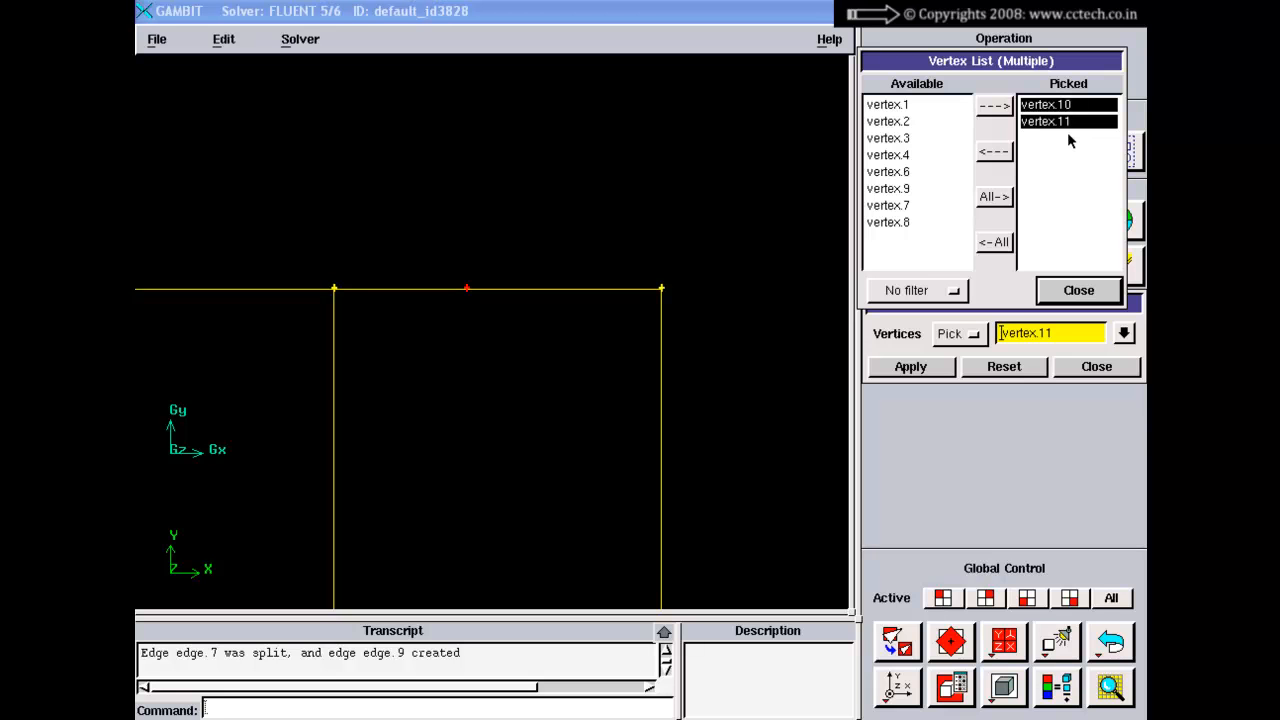
{"action": "left_click", "coordinate": [1068, 296]}
{"action": "left_click", "coordinate": [1096, 373]}
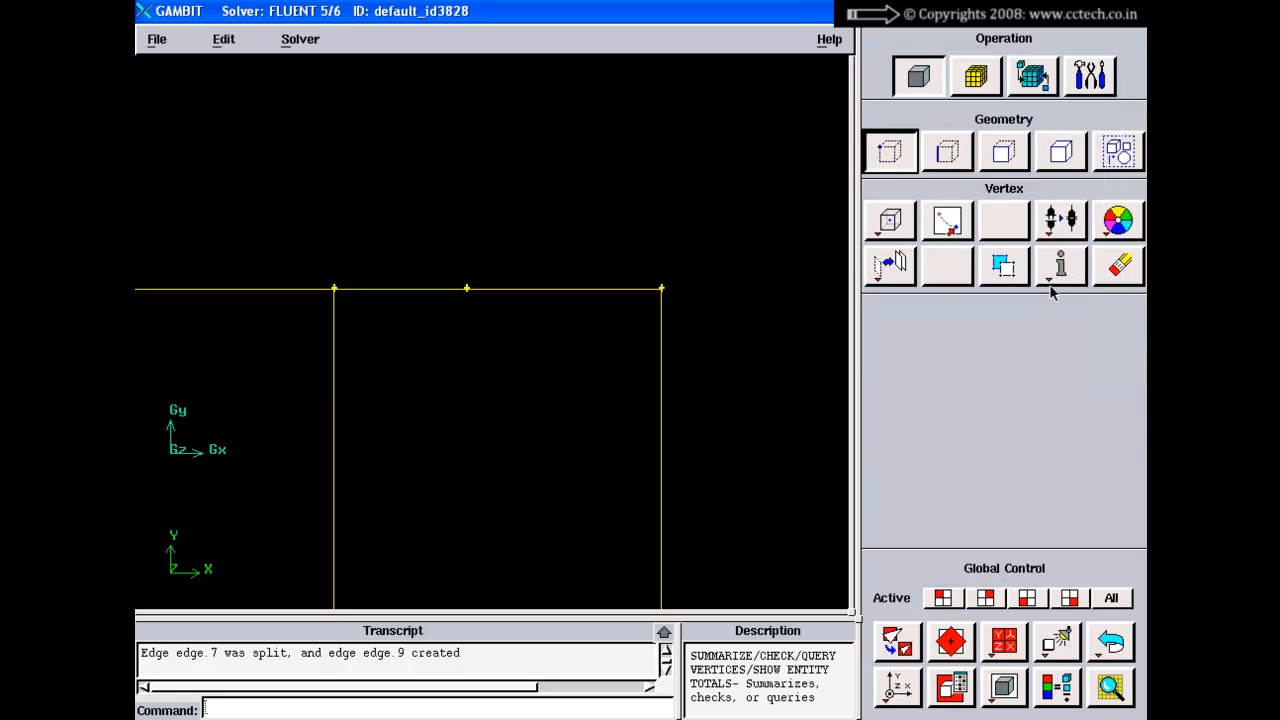
- Summarize only vertex.10 at the split point and read its connected edge and coordinates in the transcript
{"action": "right_click", "coordinate": [1052, 284]}
{"action": "left_click", "coordinate": [1048, 296]}
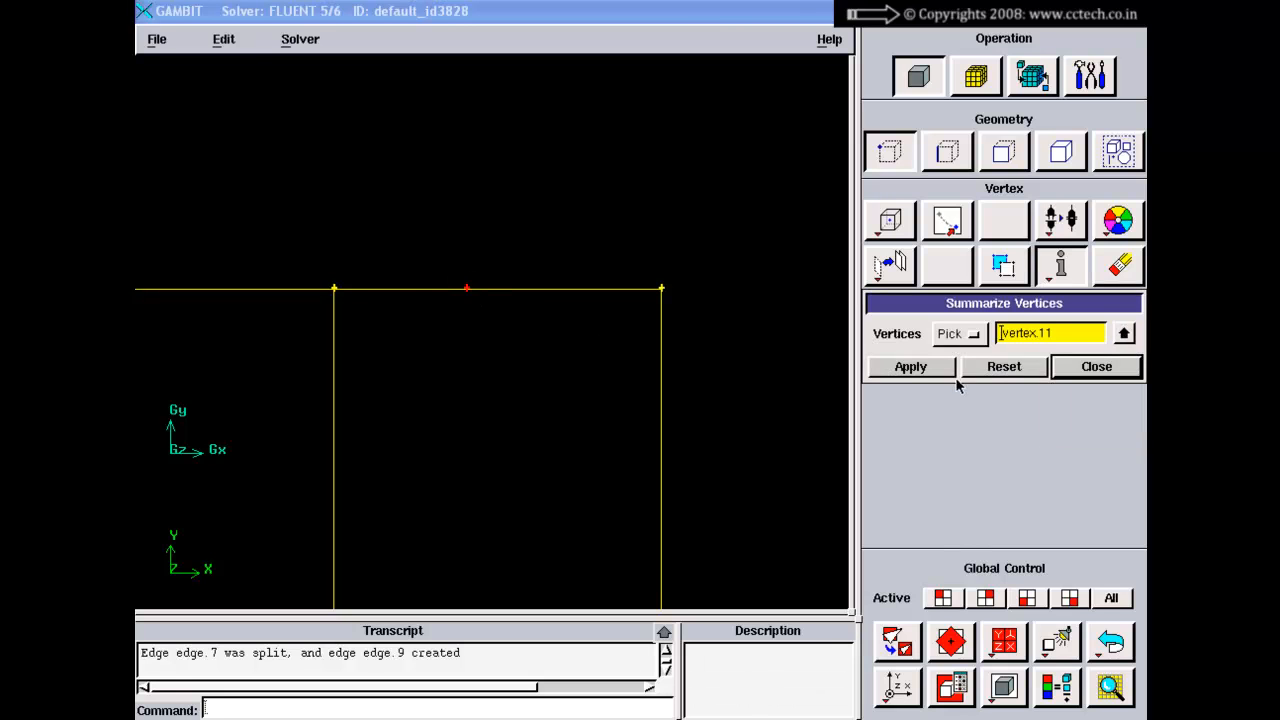
{"action": "left_click", "coordinate": [1000, 366]}
{"action": "left_click", "coordinate": [466, 290], "text": "shift"}
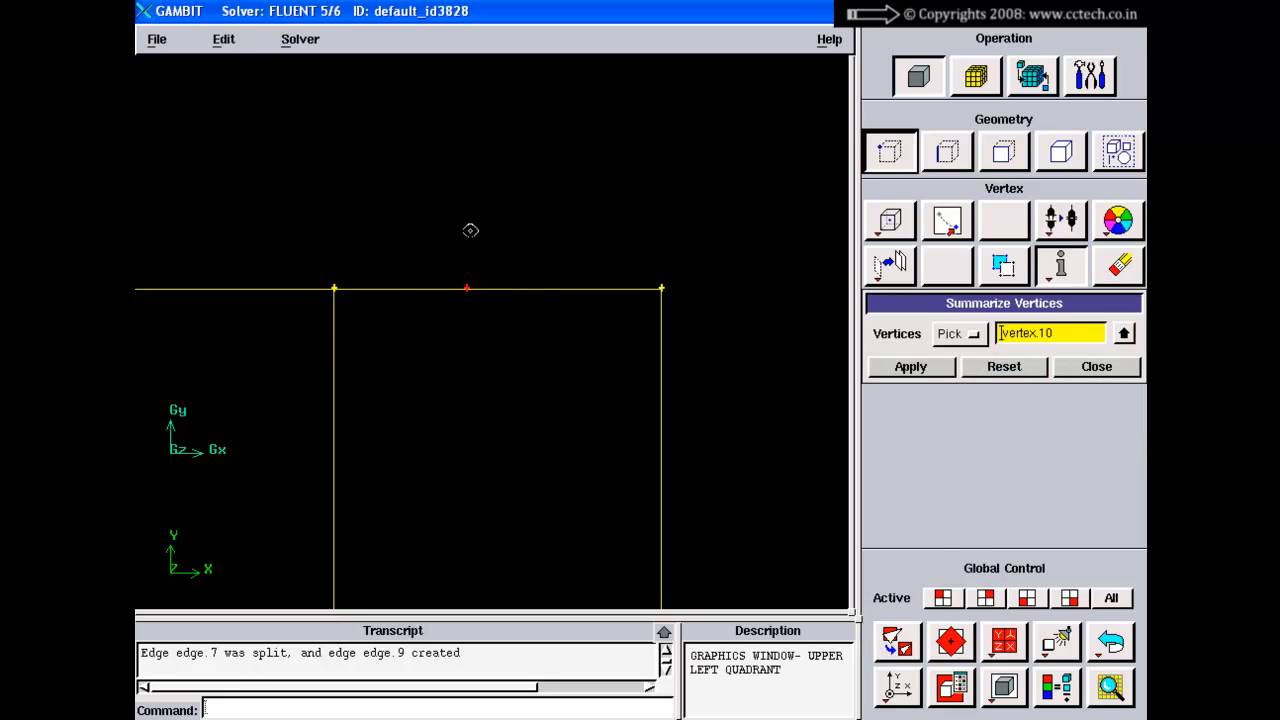
{"action": "middle_click", "coordinate": [469, 229], "text": "shift"}
{"action": "left_click", "coordinate": [664, 634]}
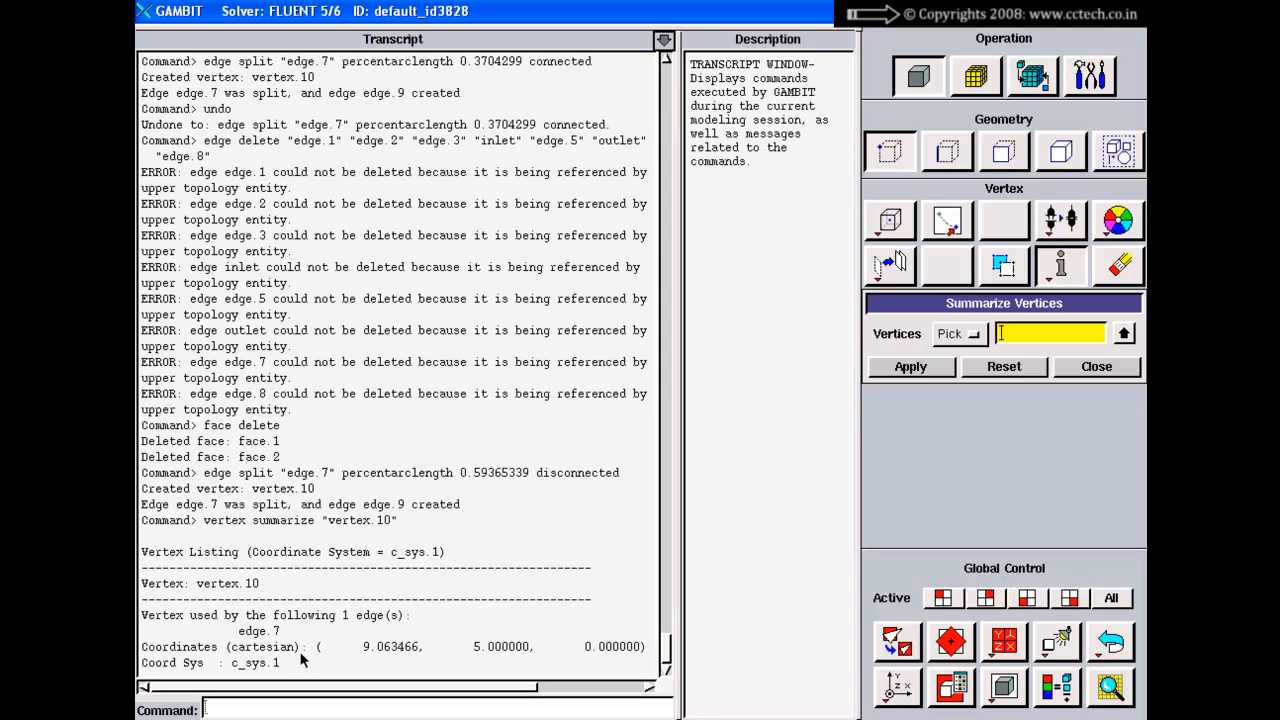
{"action": "left_click", "coordinate": [272, 634]}
{"action": "left_click", "coordinate": [252, 586]}
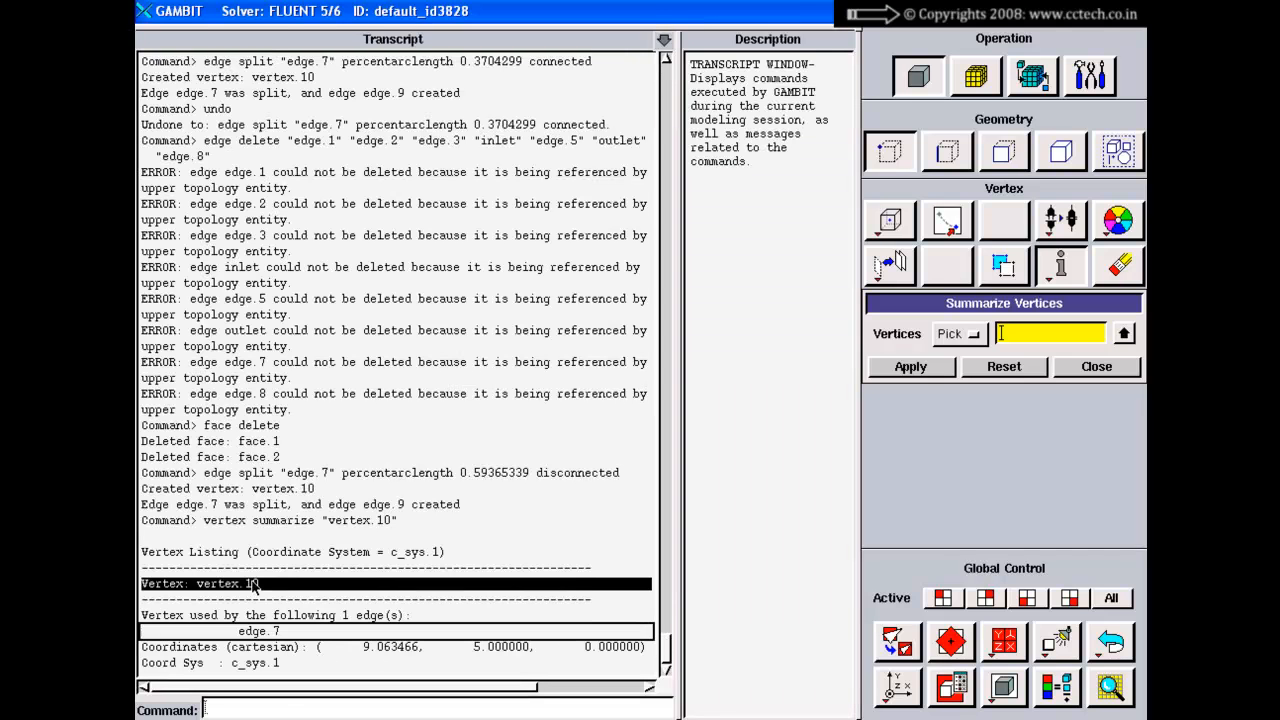
{"action": "left_click", "coordinate": [284, 634]}
{"action": "left_click", "coordinate": [664, 40]}
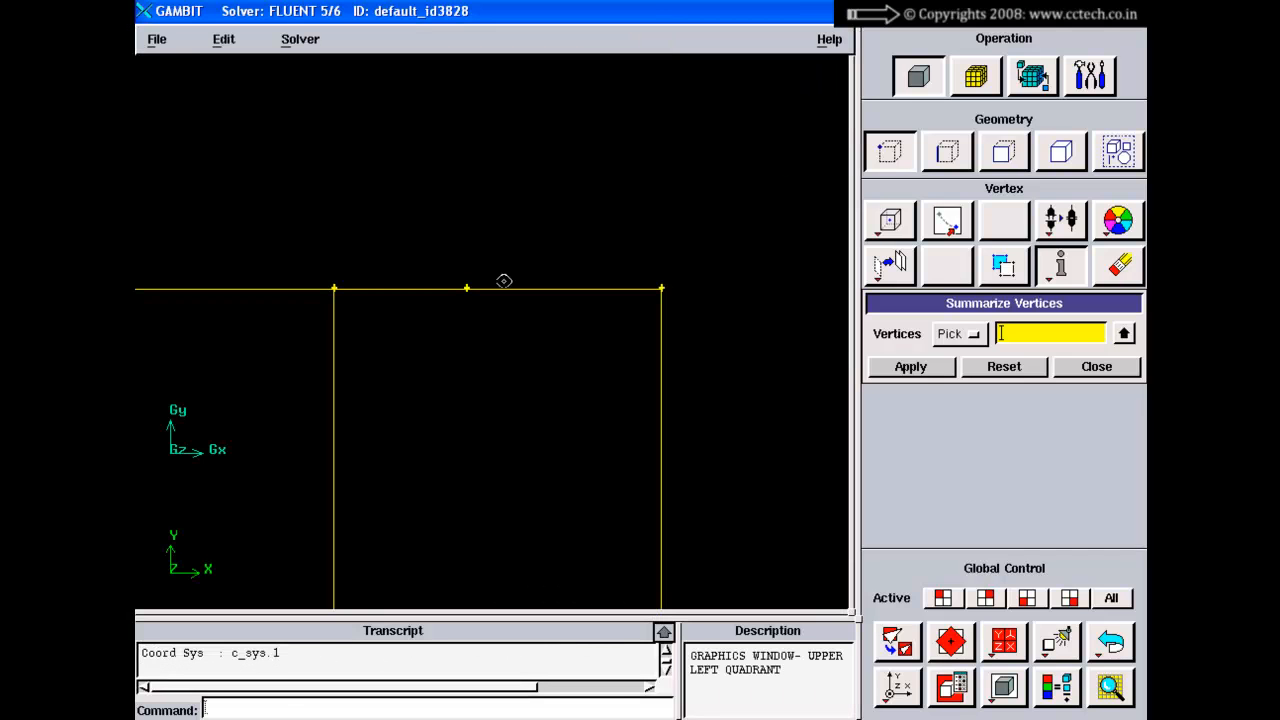
- Summarize the second coincident vertex, vertex.11, at the split point and examine its listing in the transcript
{"action": "left_click", "coordinate": [467, 290], "text": "shift"}
{"action": "left_click", "coordinate": [466, 290], "text": "shift"}
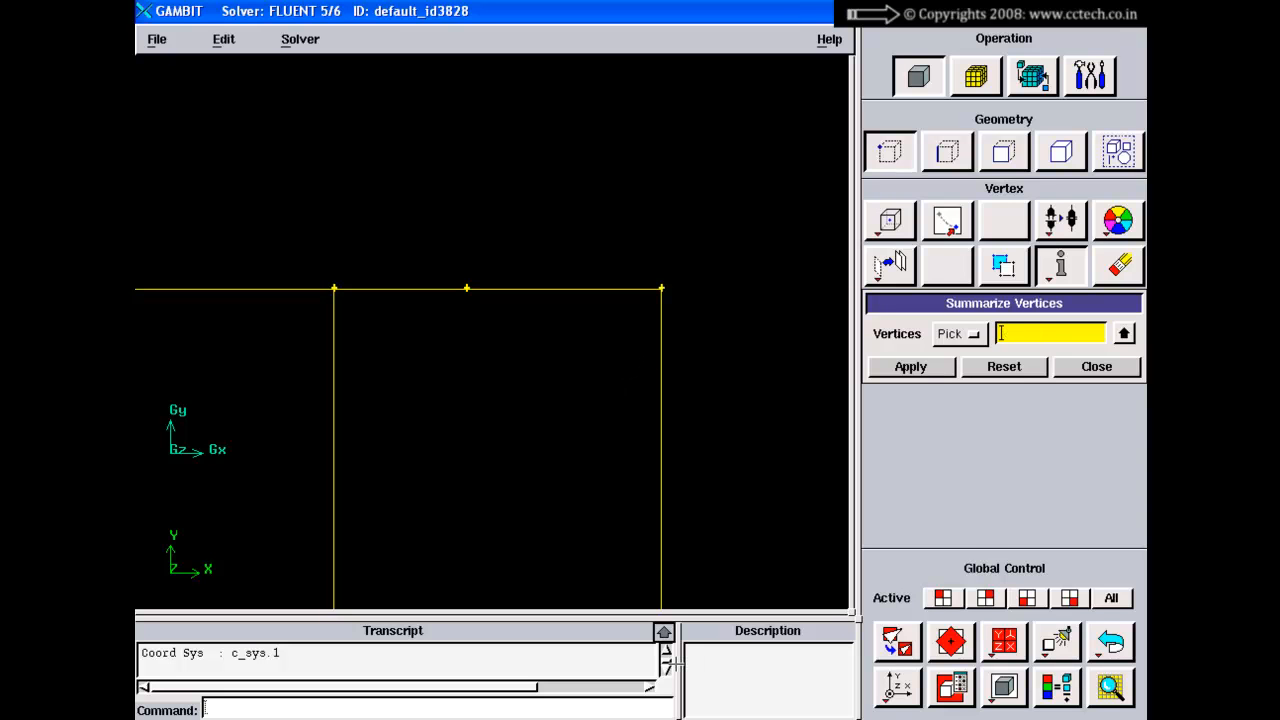
{"action": "left_click", "coordinate": [663, 632]}
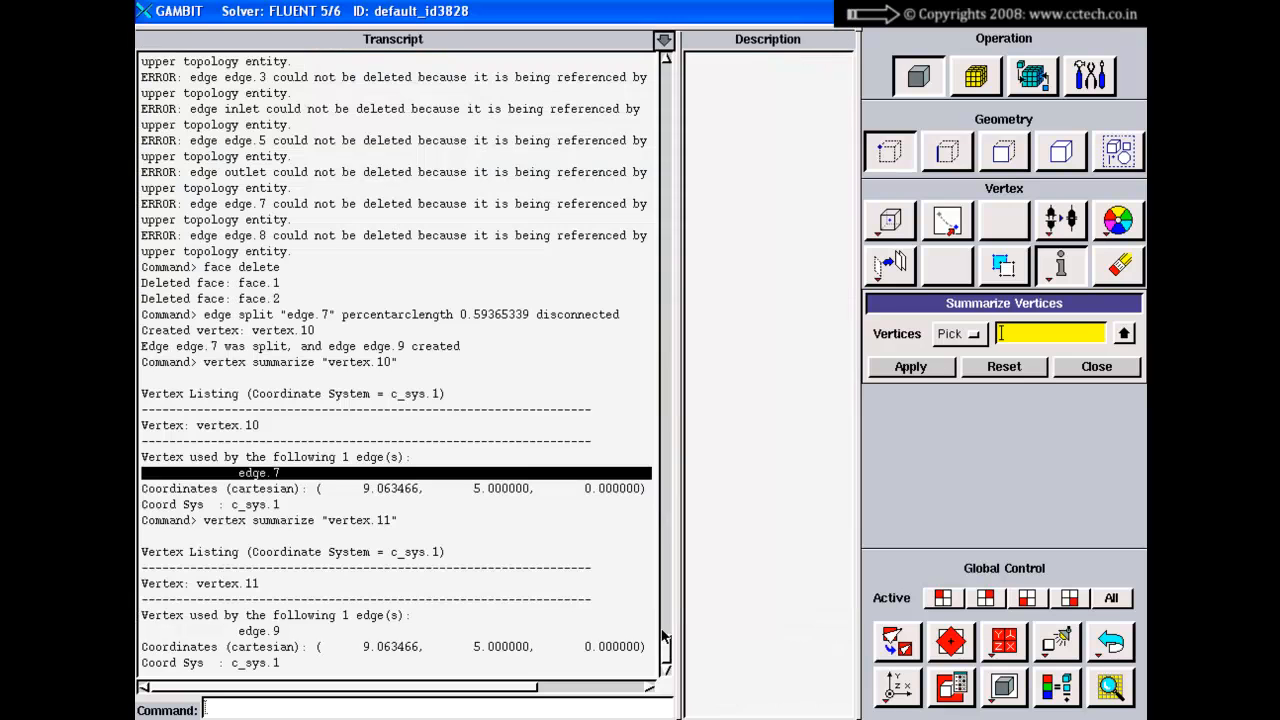
- Check the edge that uses vertex.11 in the transcript listing and close the vertex summary
{"action": "left_click", "coordinate": [266, 636]}
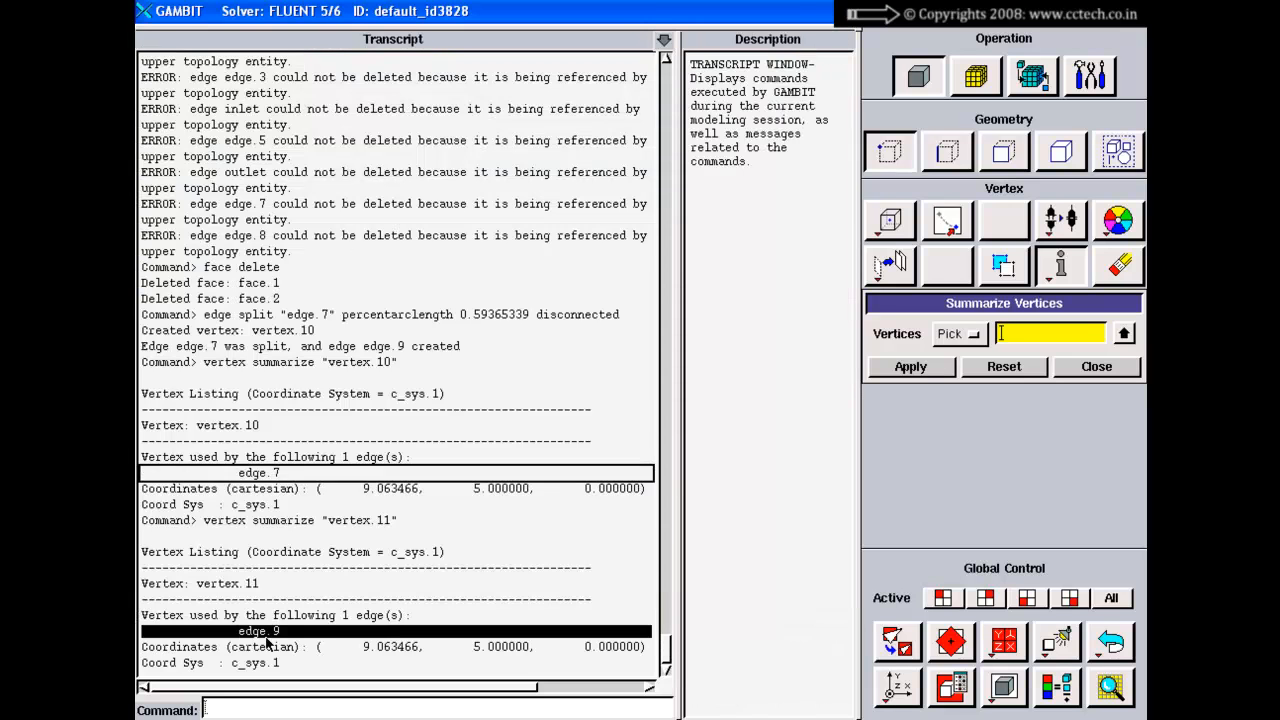
{"action": "left_click", "coordinate": [664, 41]}
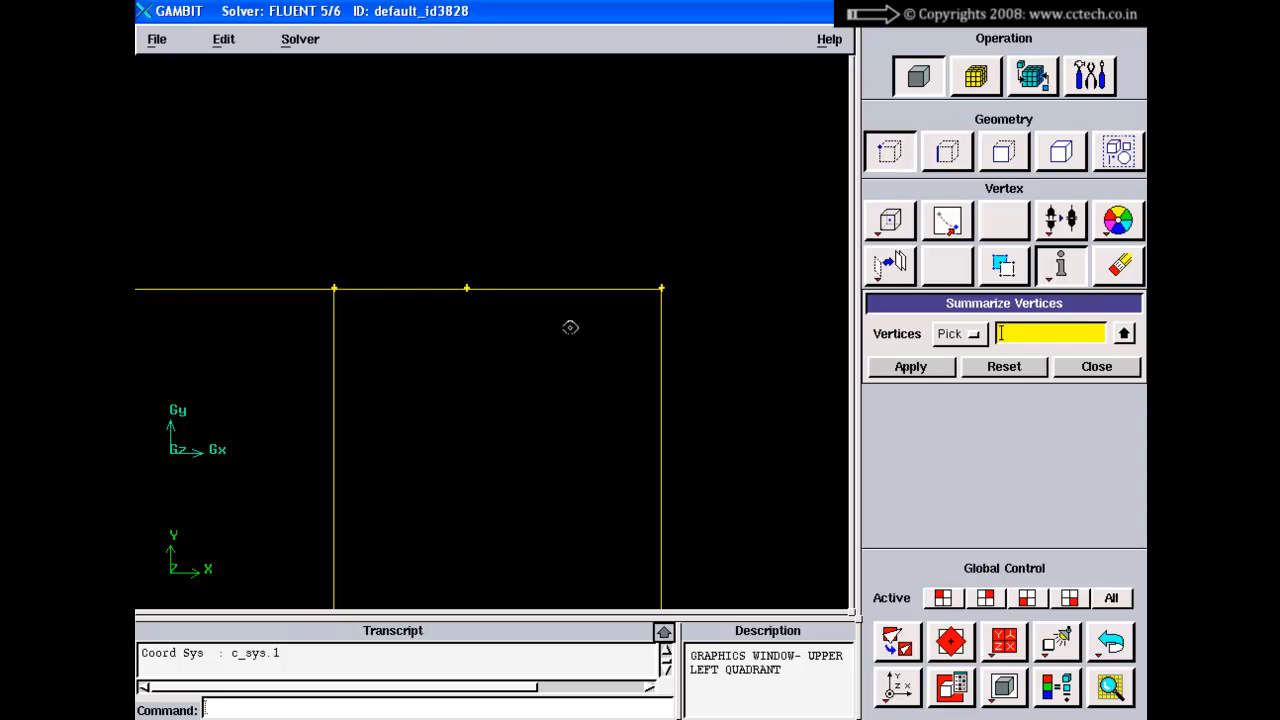
{"action": "left_click", "coordinate": [1096, 367]}
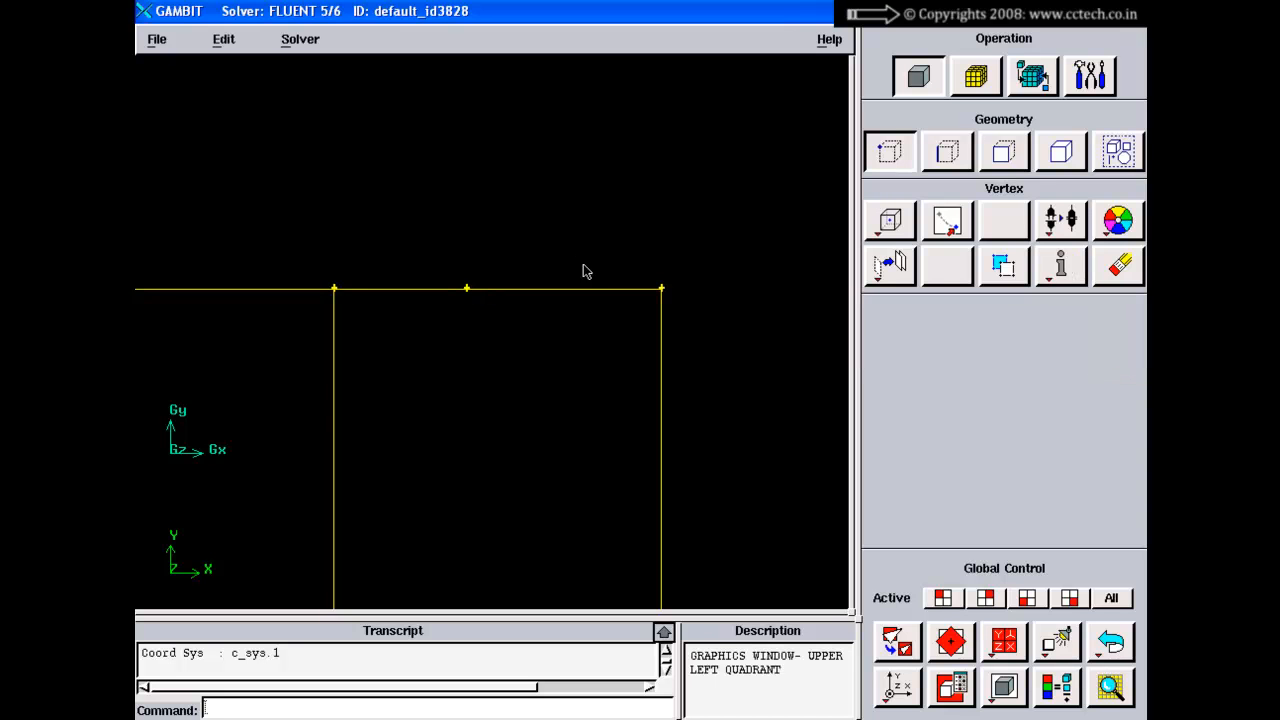
- Split the right-hand square's outlet edge at a point as Virtual connected, at a U value of about 0.55
{"action": "right_click_drag", "start_coordinate": [574, 498], "coordinate": [560, 374]}
{"action": "middle_click_drag", "start_coordinate": [560, 374], "coordinate": [602, 316]}
{"action": "right_click_drag", "start_coordinate": [579, 247], "coordinate": [570, 339]}
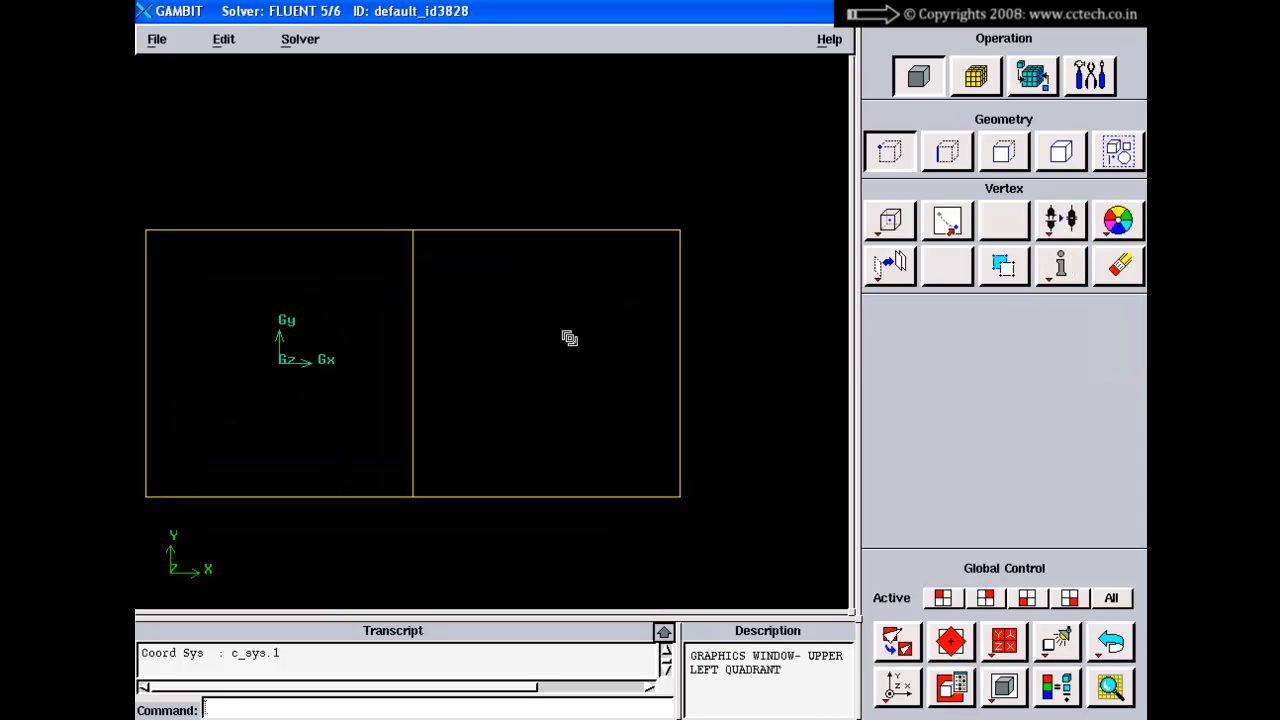
{"action": "middle_click_drag", "start_coordinate": [570, 359], "coordinate": [573, 439]}
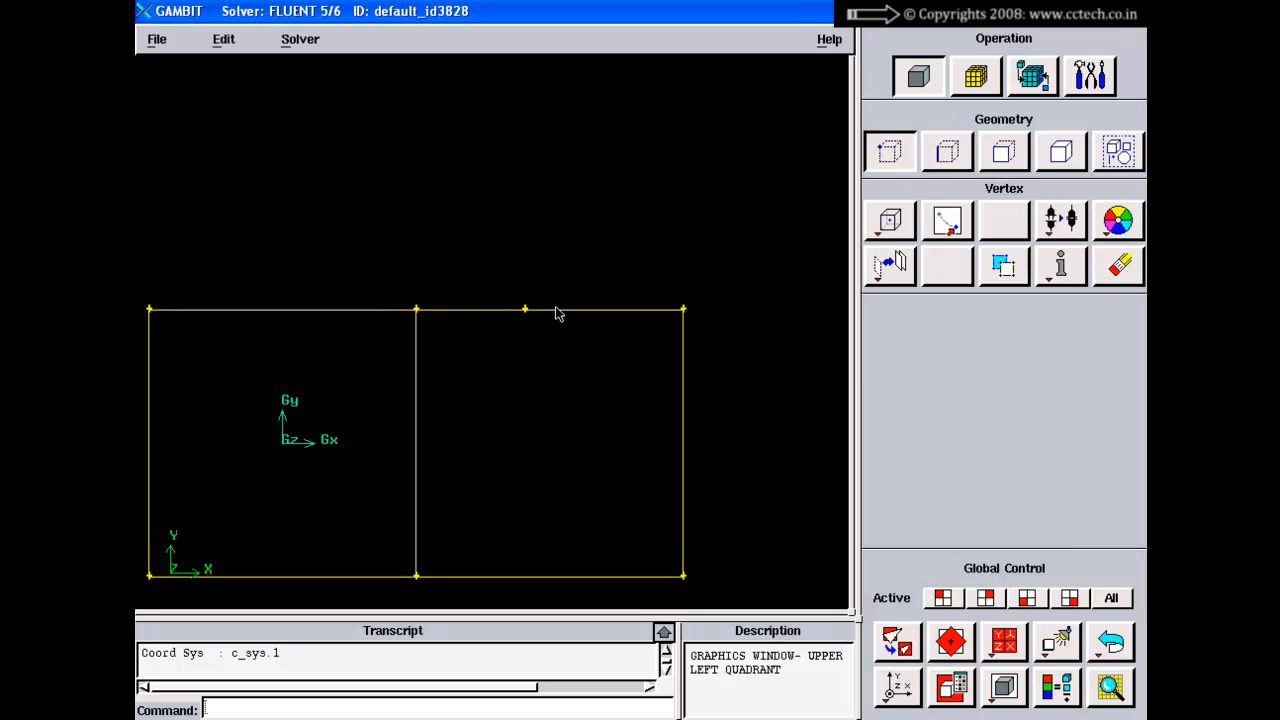
{"action": "left_click", "coordinate": [947, 151]}
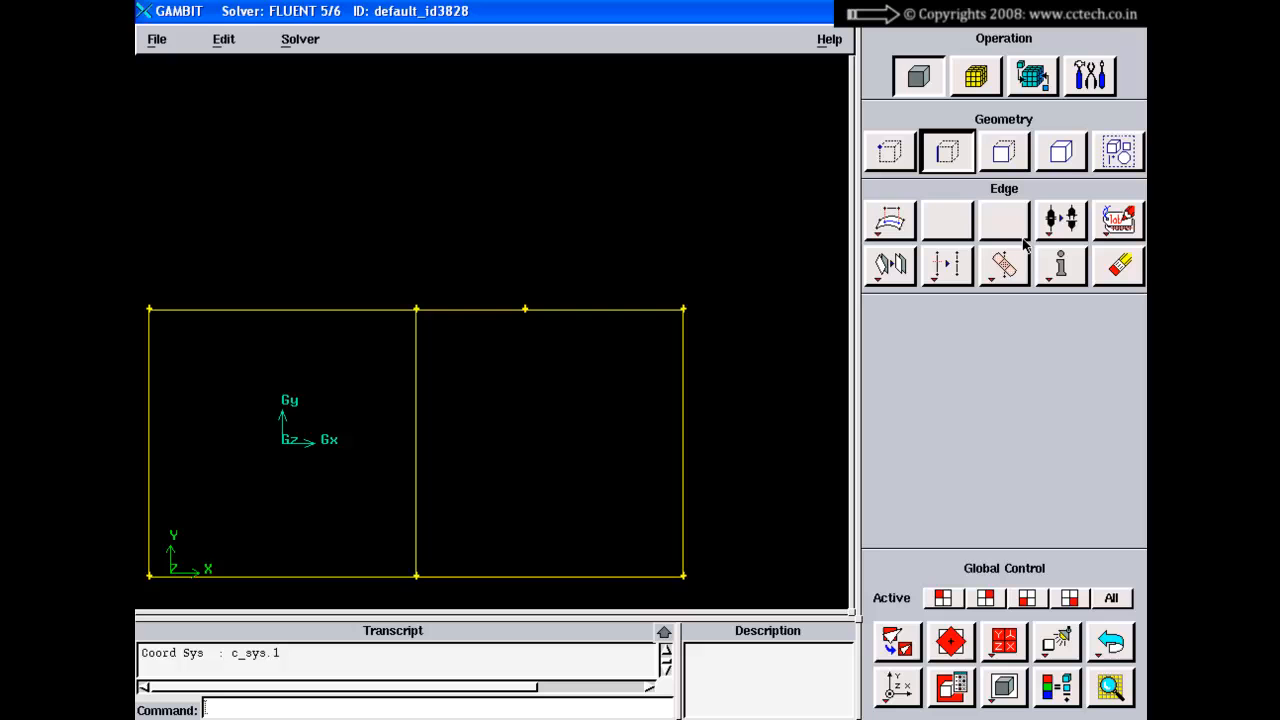
{"action": "right_click", "coordinate": [924, 282]}
{"action": "left_click", "coordinate": [945, 305]}
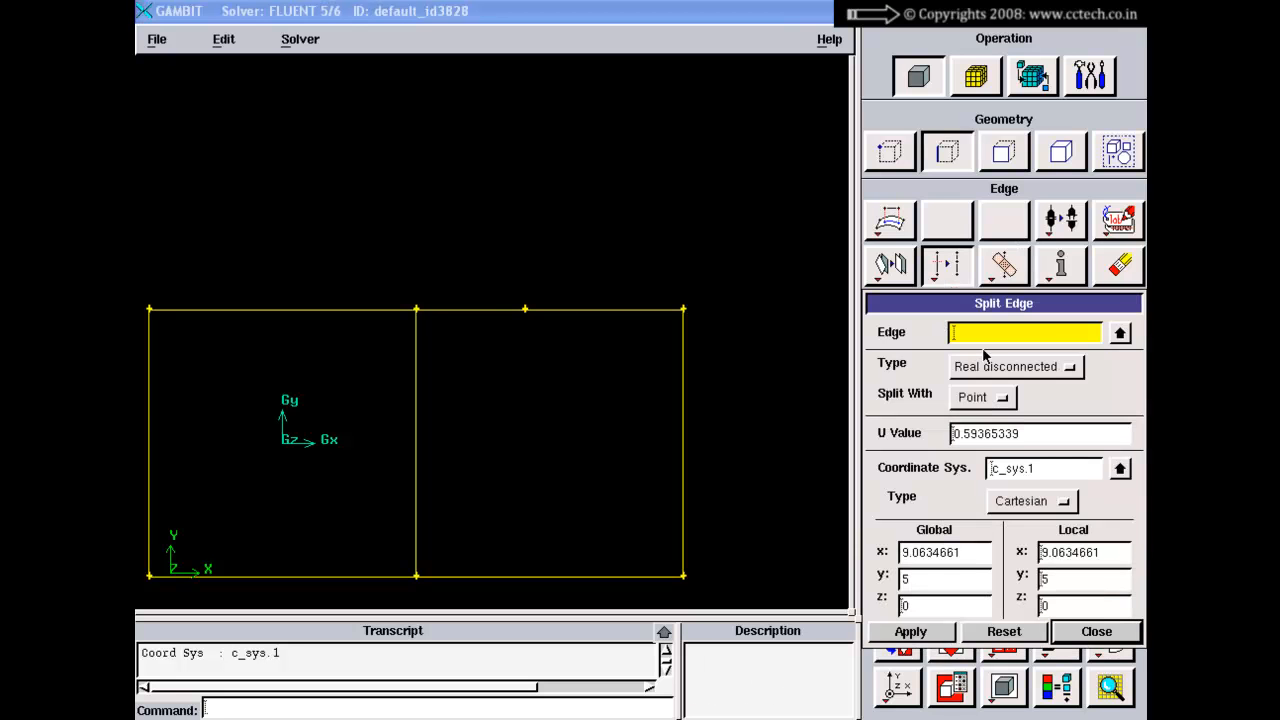
{"action": "left_click", "coordinate": [985, 366]}
{"action": "left_click", "coordinate": [978, 387]}
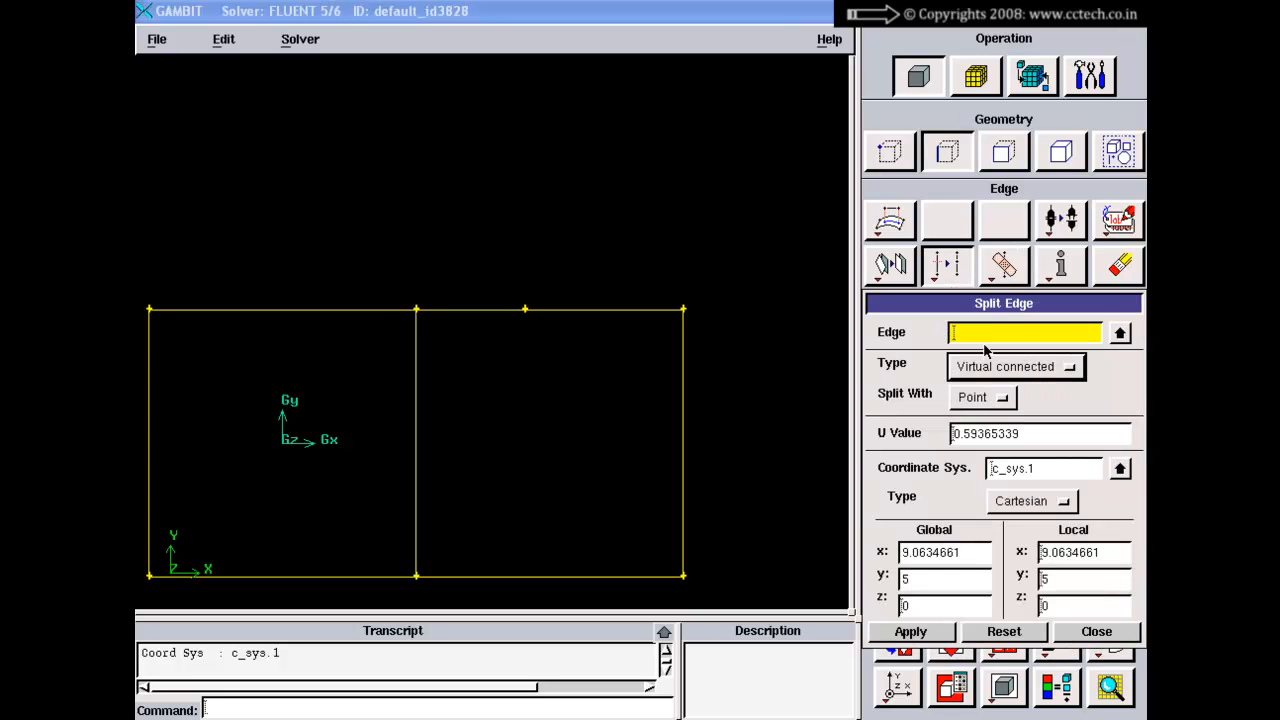
{"action": "left_click_drag", "start_coordinate": [683, 423], "coordinate": [700, 357]}
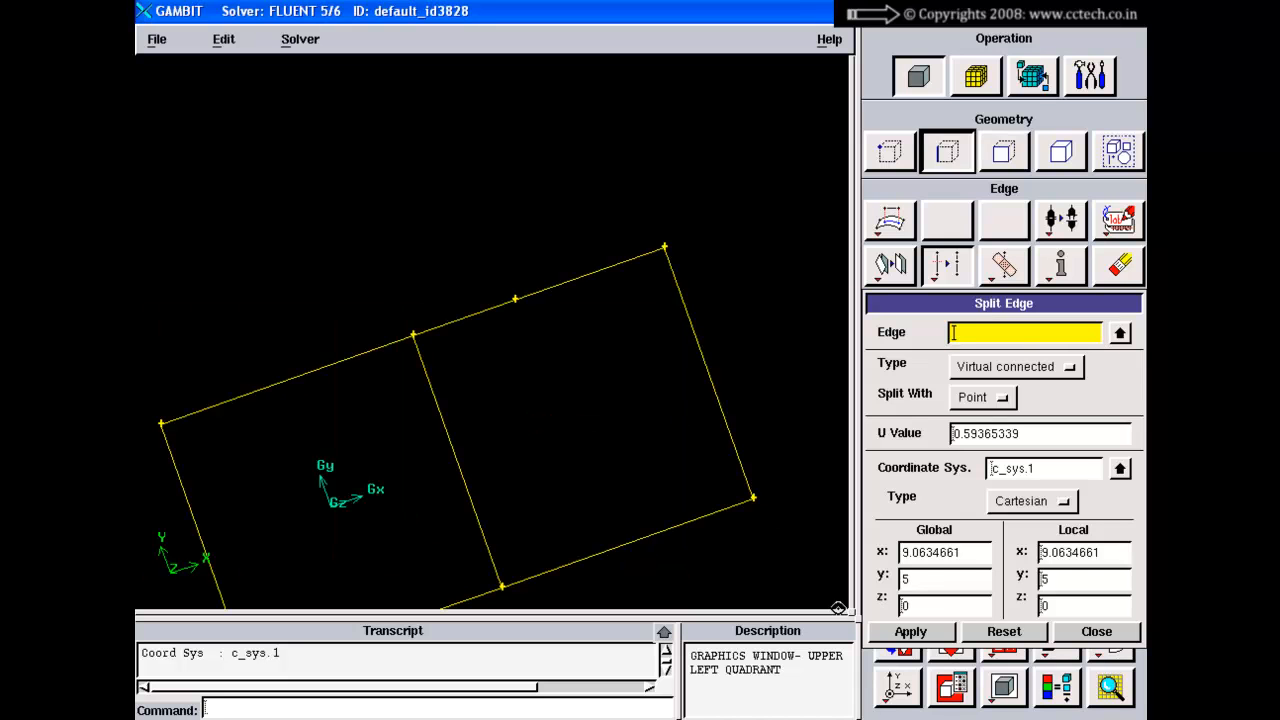
{"action": "left_click", "coordinate": [897, 655]}
{"action": "left_click", "coordinate": [897, 687]}
{"action": "left_click", "coordinate": [798, 317], "text": "shift"}
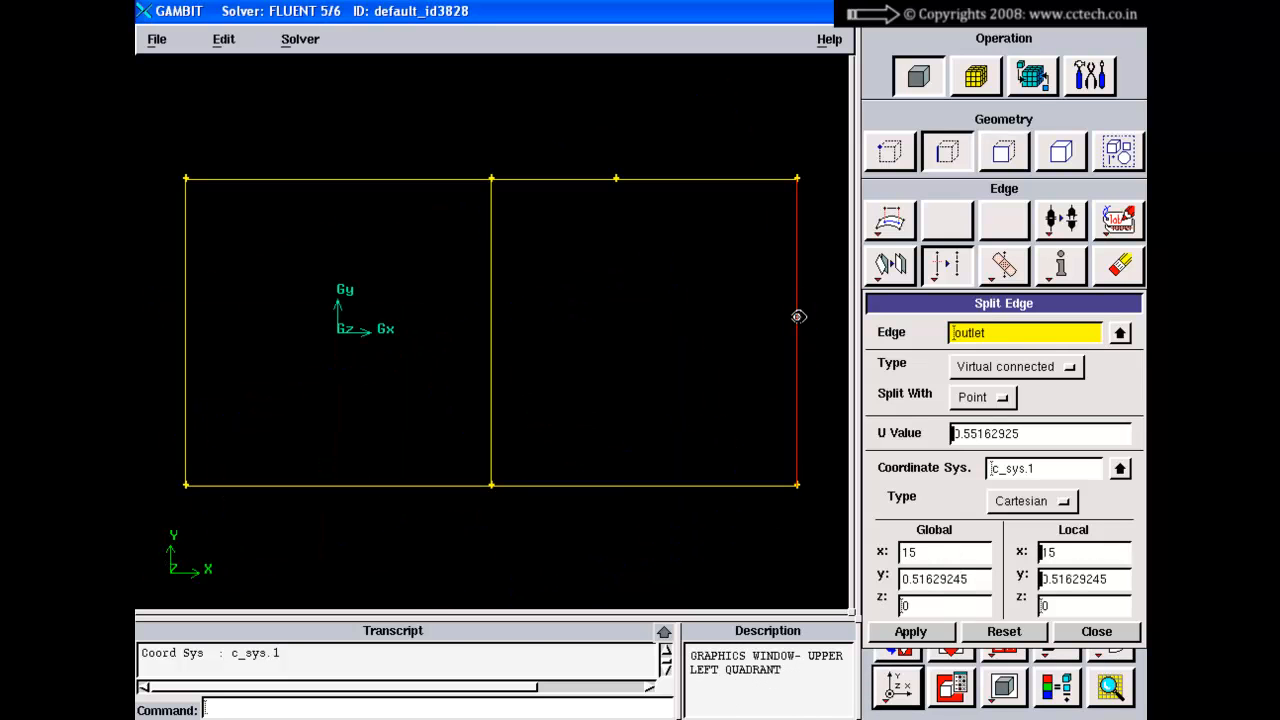
{"action": "middle_click", "coordinate": [677, 353], "text": "shift"}
- Inspect the virtual split point on the outlet edge and undo the split
{"action": "middle_click_drag", "start_coordinate": [704, 336], "coordinate": [571, 344]}
{"action": "right_click_drag", "start_coordinate": [583, 394], "coordinate": [664, 414]}
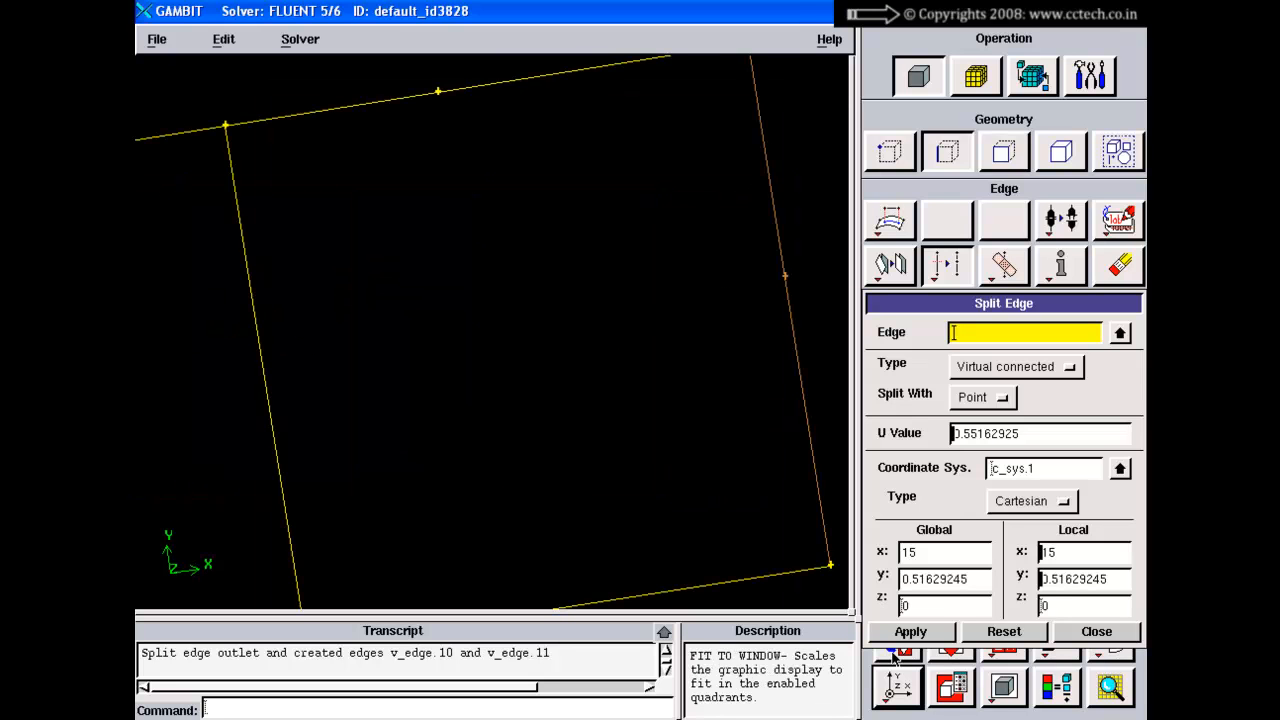
{"action": "left_click", "coordinate": [897, 655]}
{"action": "left_click", "coordinate": [897, 687]}
{"action": "middle_click_drag", "start_coordinate": [769, 340], "coordinate": [600, 351]}
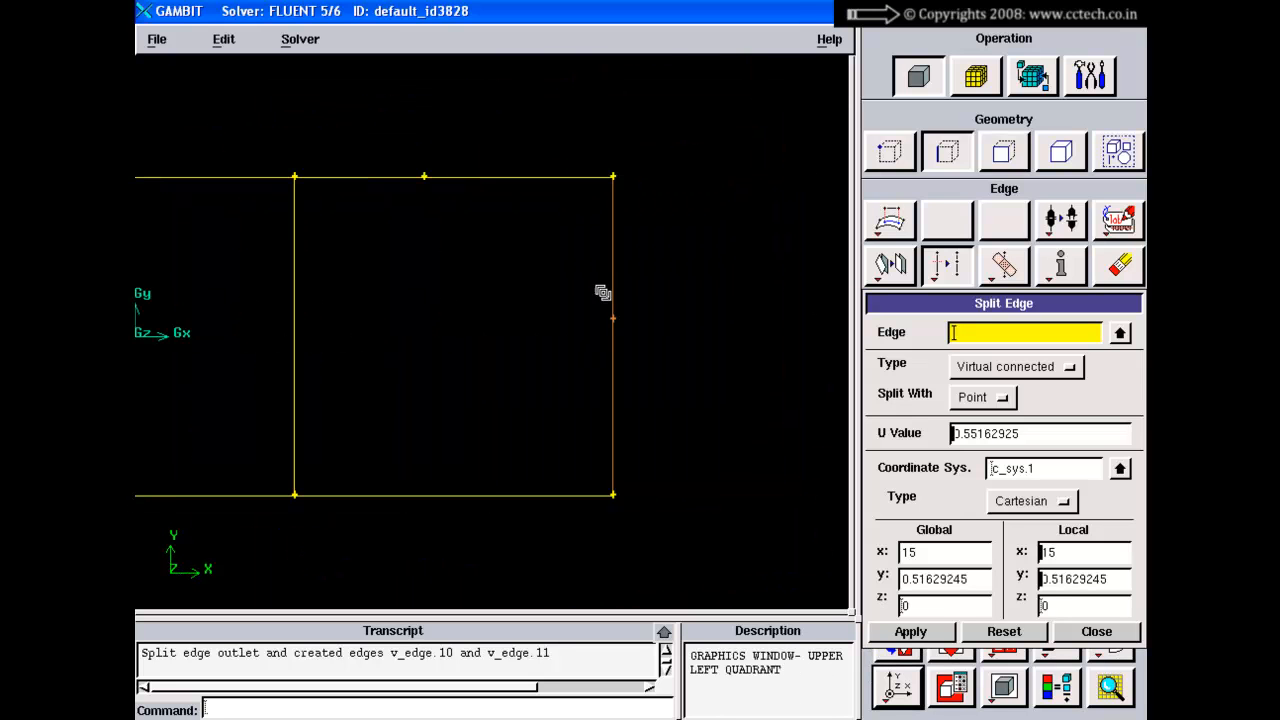
{"action": "right_click_drag", "start_coordinate": [603, 293], "coordinate": [608, 380]}
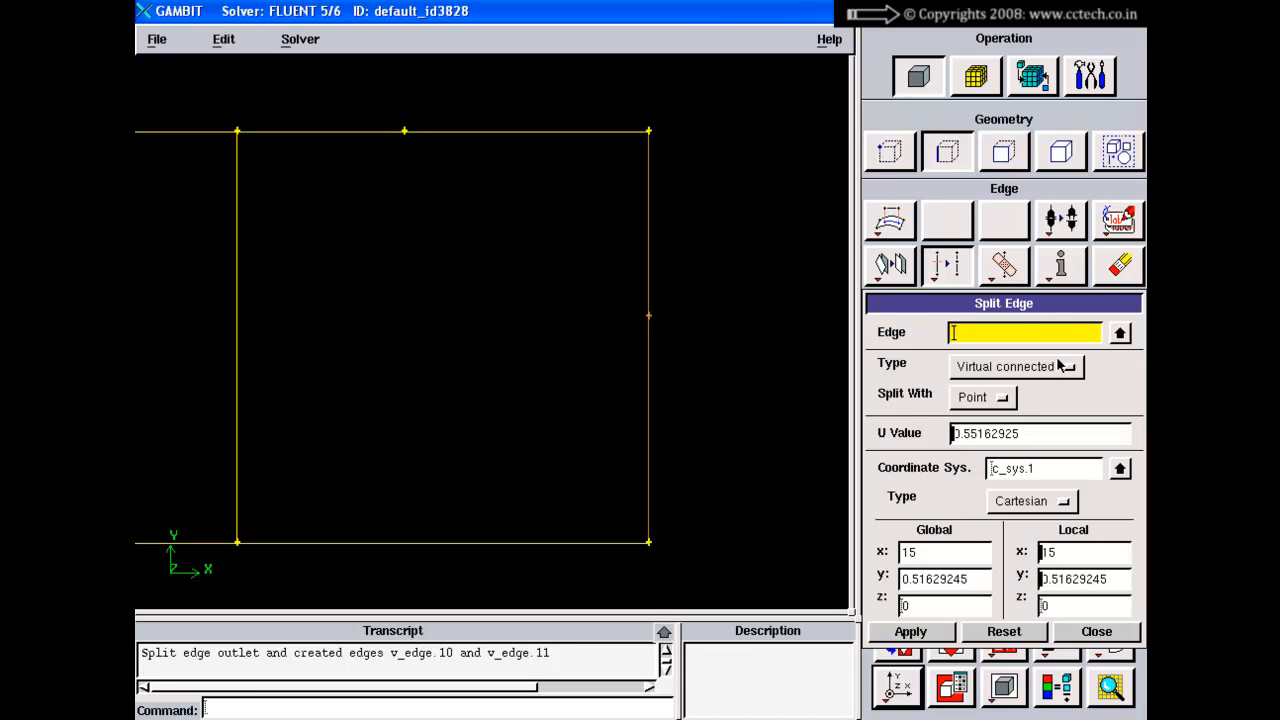
{"action": "left_click", "coordinate": [1017, 367]}
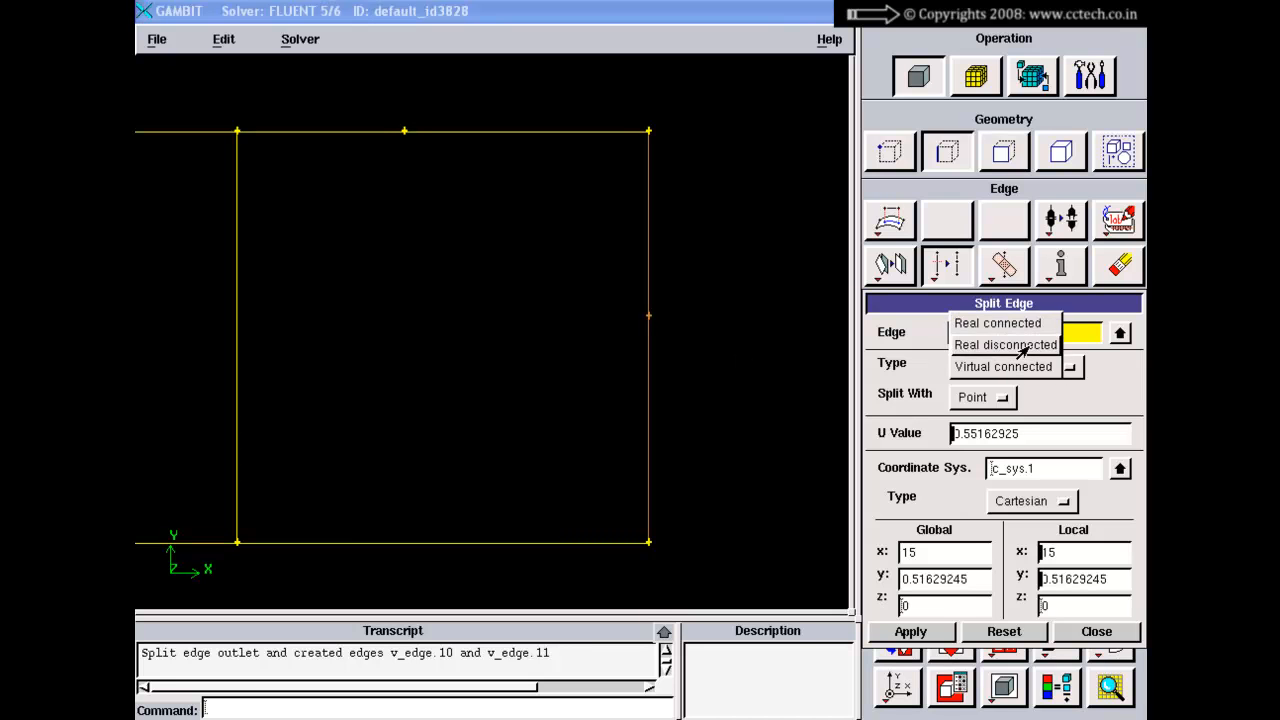
{"action": "left_click", "coordinate": [1020, 367]}
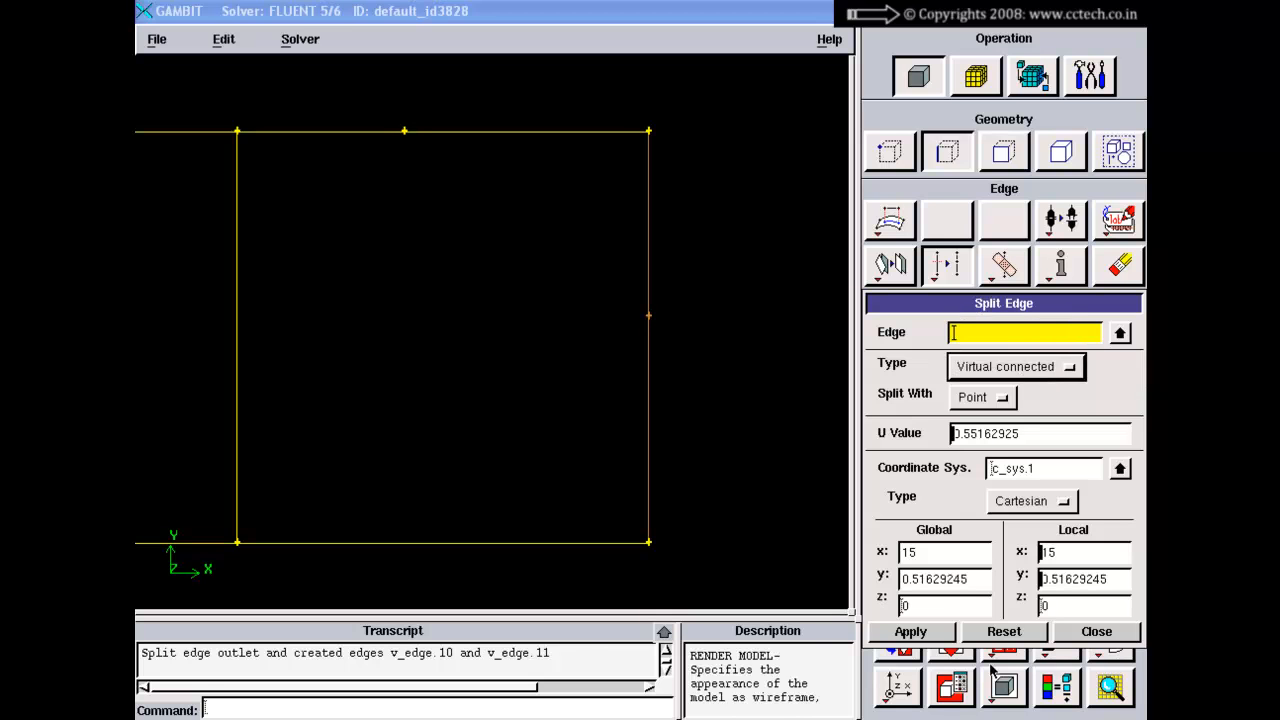
{"action": "left_click", "coordinate": [1099, 655]}
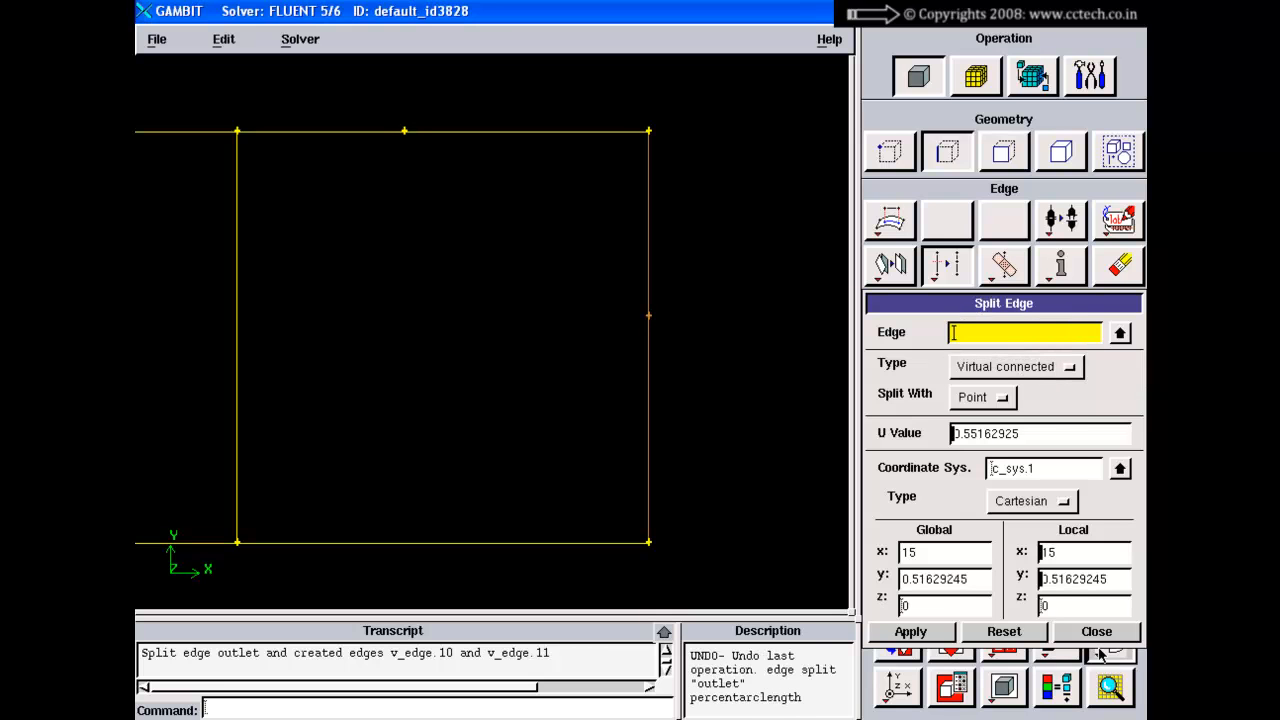
- Set the edge split to use a vertex as the splitting entity
{"action": "left_click", "coordinate": [975, 397]}
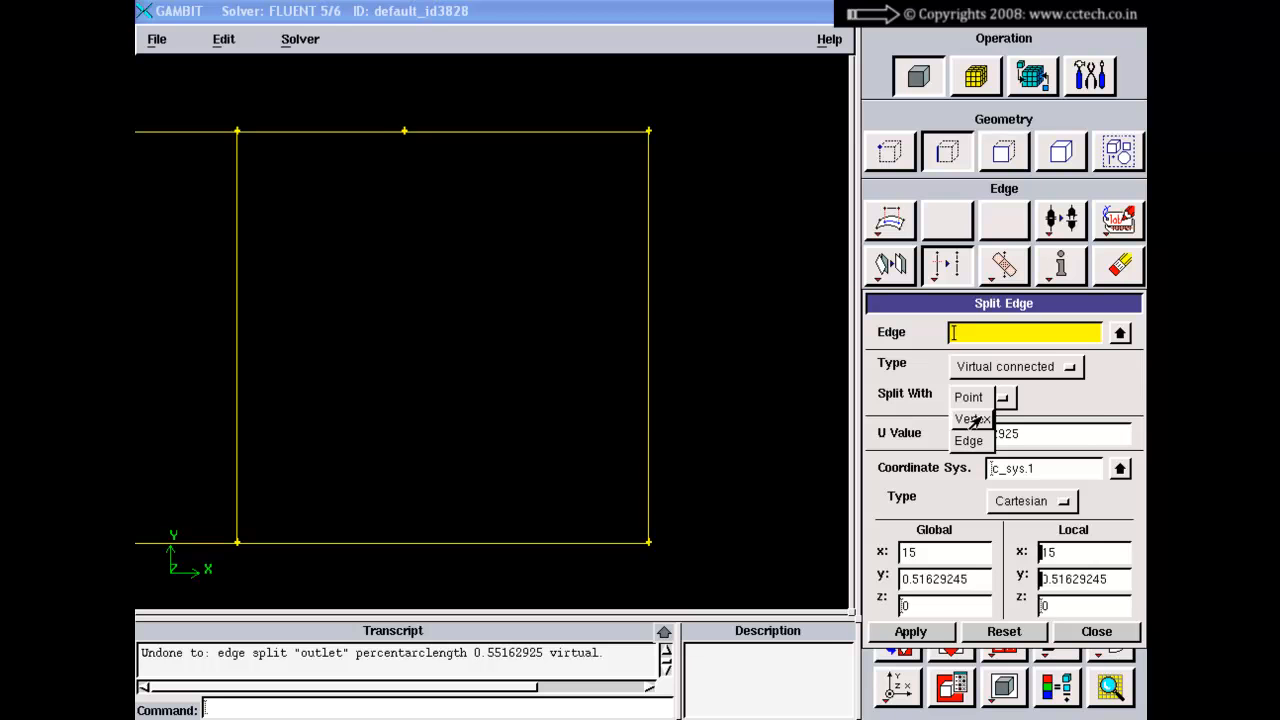
{"action": "left_click", "coordinate": [972, 419]}
{"action": "right_click_drag", "start_coordinate": [460, 450], "coordinate": [454, 342]}
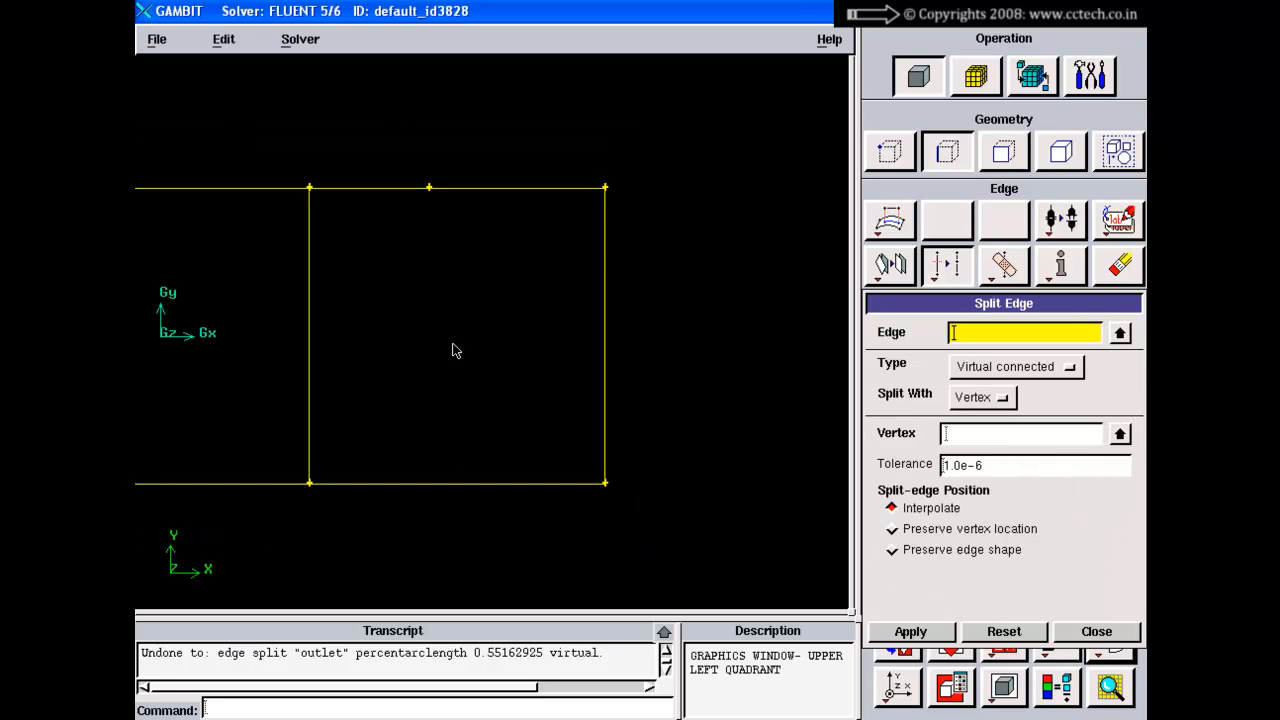
- Create a real vertex on the outlet edge at a U value of about 0.59
{"action": "left_click", "coordinate": [889, 151]}
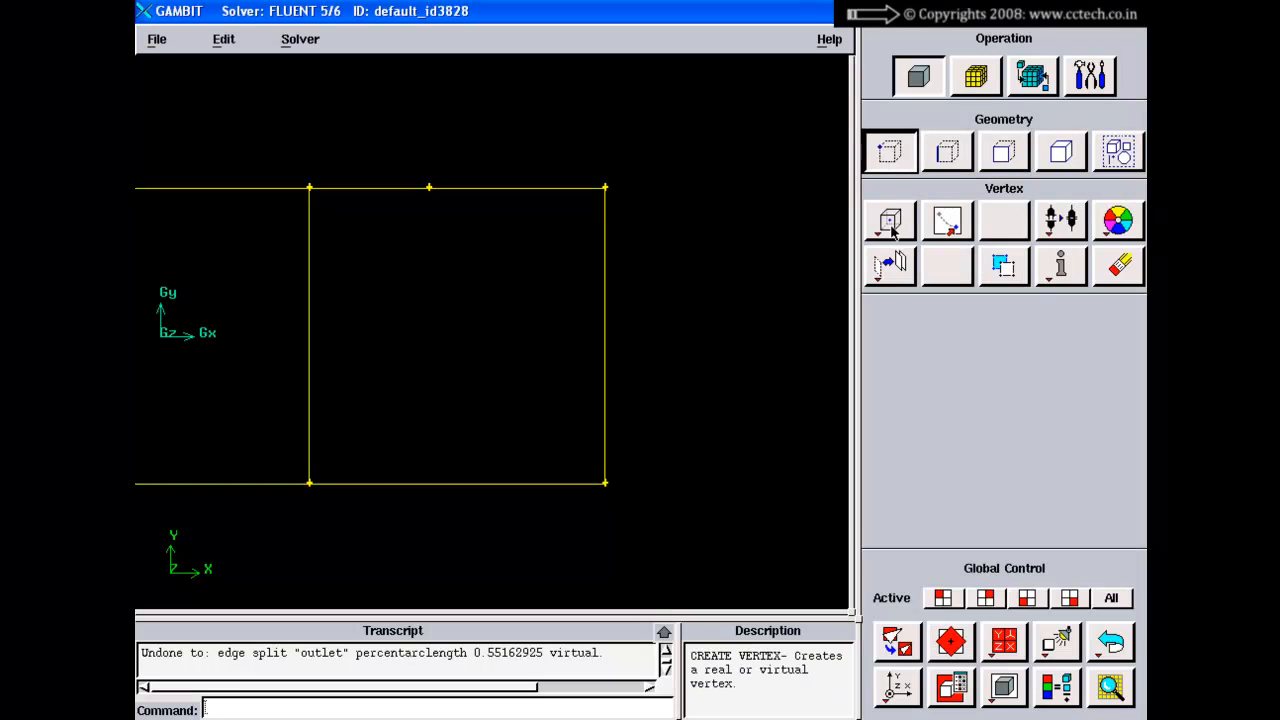
{"action": "right_click_drag", "start_coordinate": [890, 224], "coordinate": [884, 308]}
{"action": "left_click", "coordinate": [606, 308], "text": "shift"}
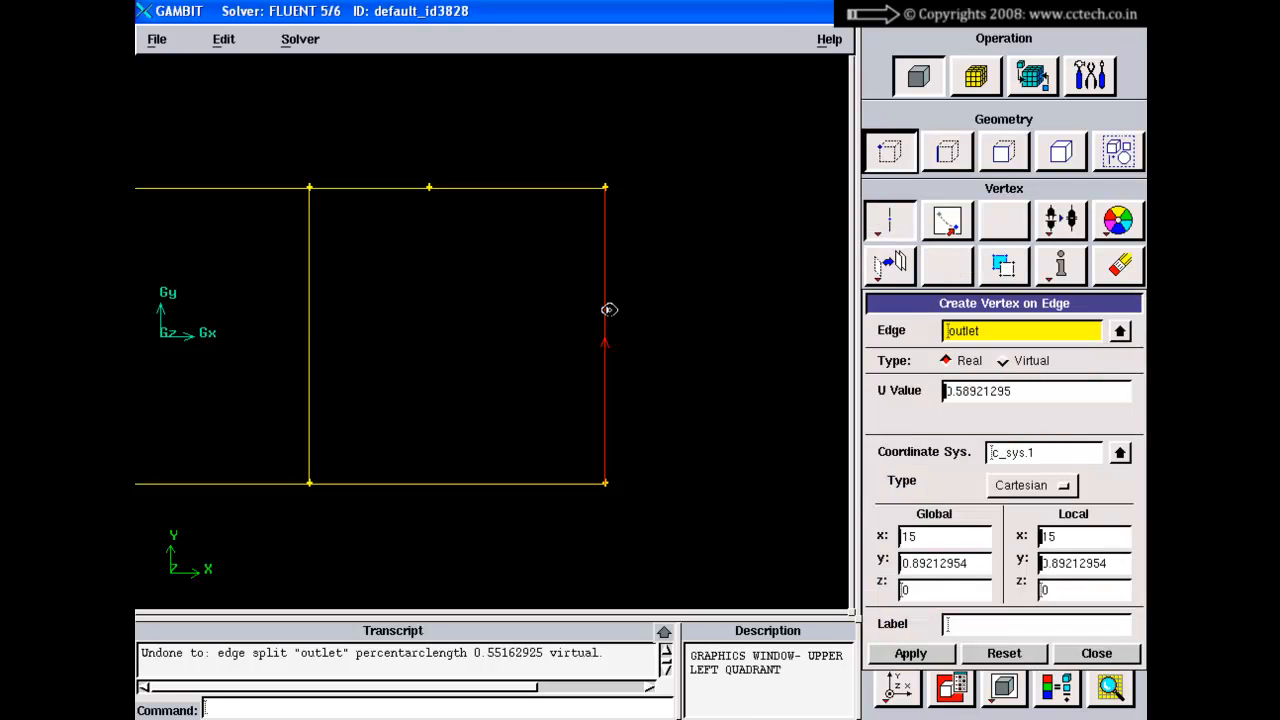
{"action": "middle_click", "coordinate": [632, 282], "text": "shift"}
{"action": "right_click_drag", "start_coordinate": [632, 278], "coordinate": [654, 374]}
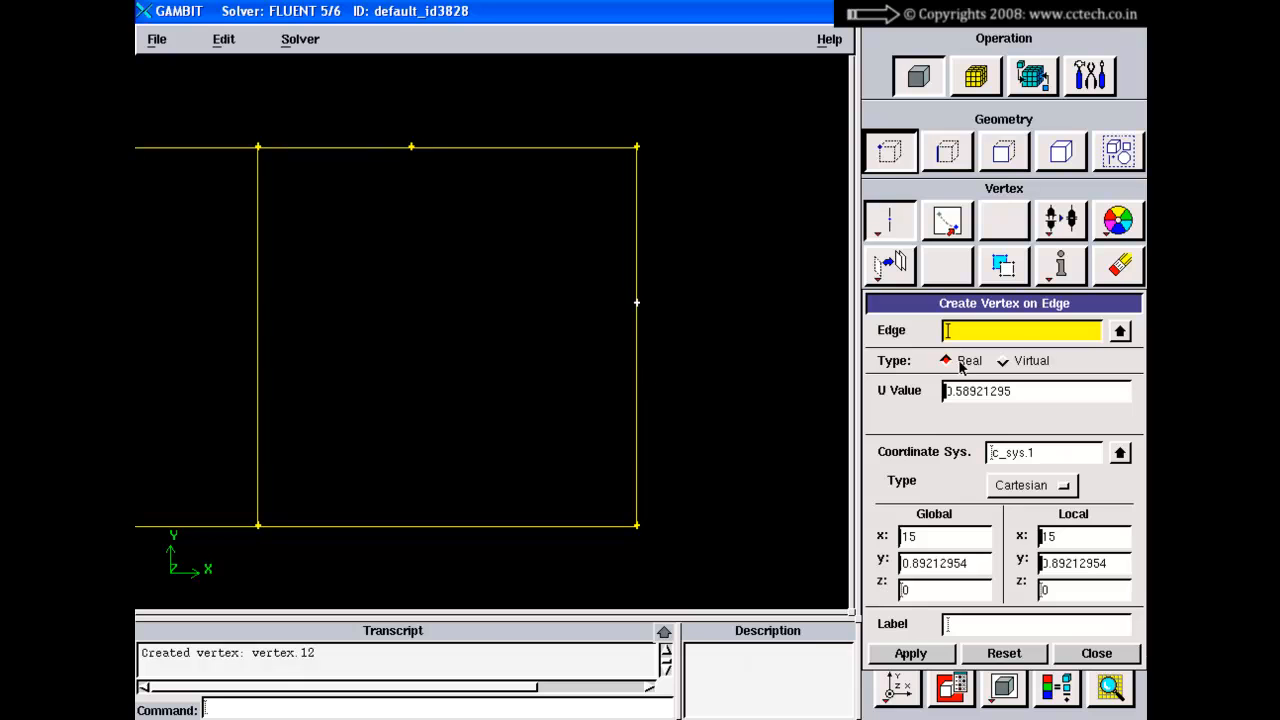
{"action": "left_click", "coordinate": [1093, 653]}
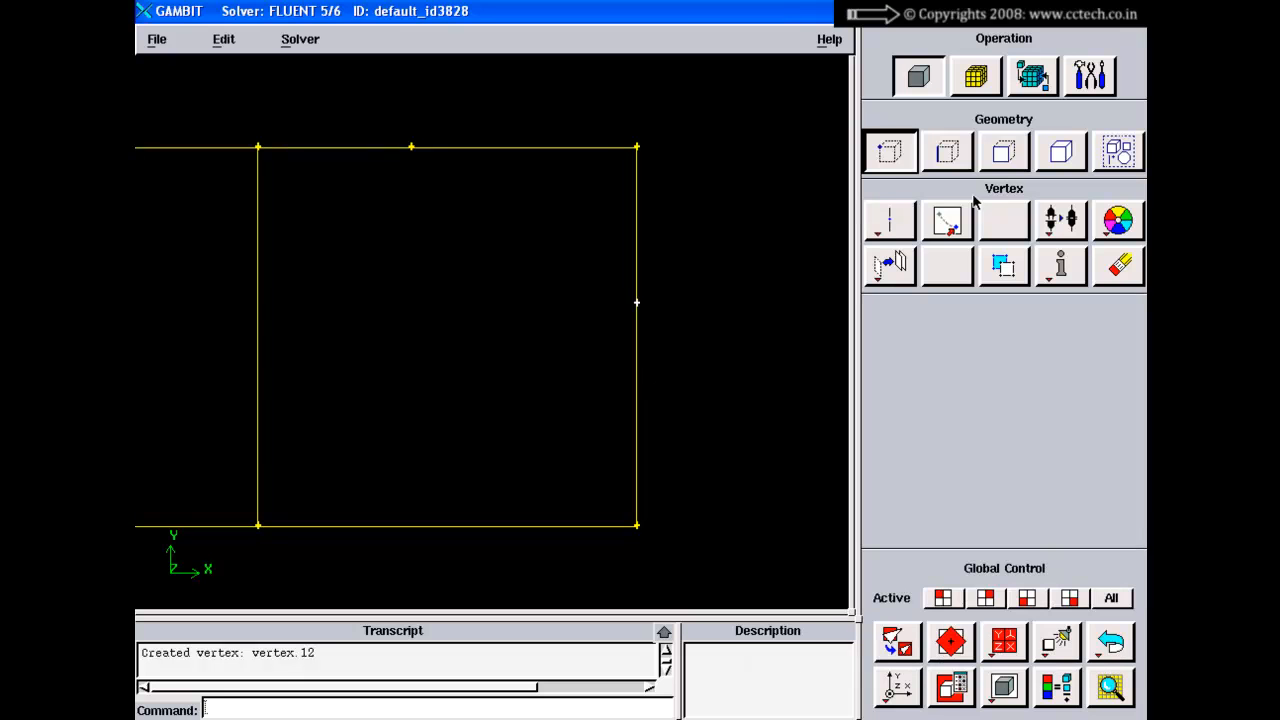
- Split the outlet edge as Real connected, using the free vertex lying on it
{"action": "left_click", "coordinate": [947, 151]}
{"action": "left_click", "coordinate": [946, 266]}
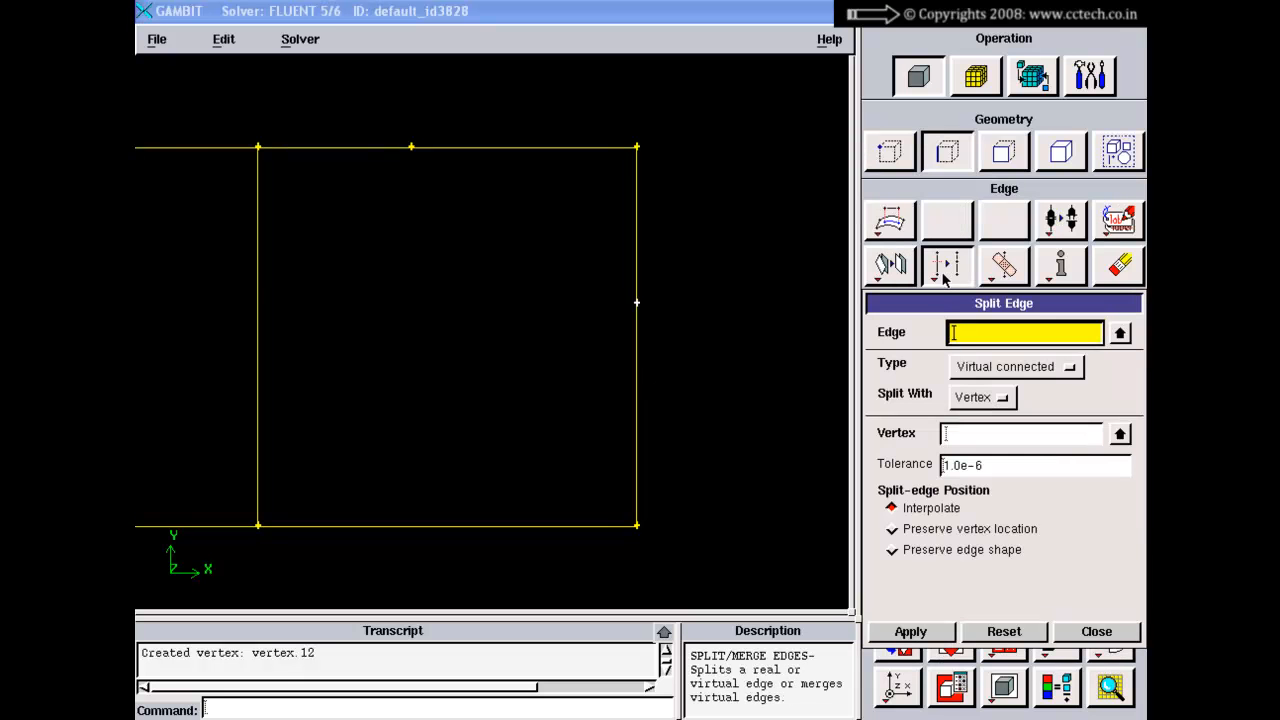
{"action": "left_click", "coordinate": [975, 366]}
{"action": "left_click", "coordinate": [966, 324]}
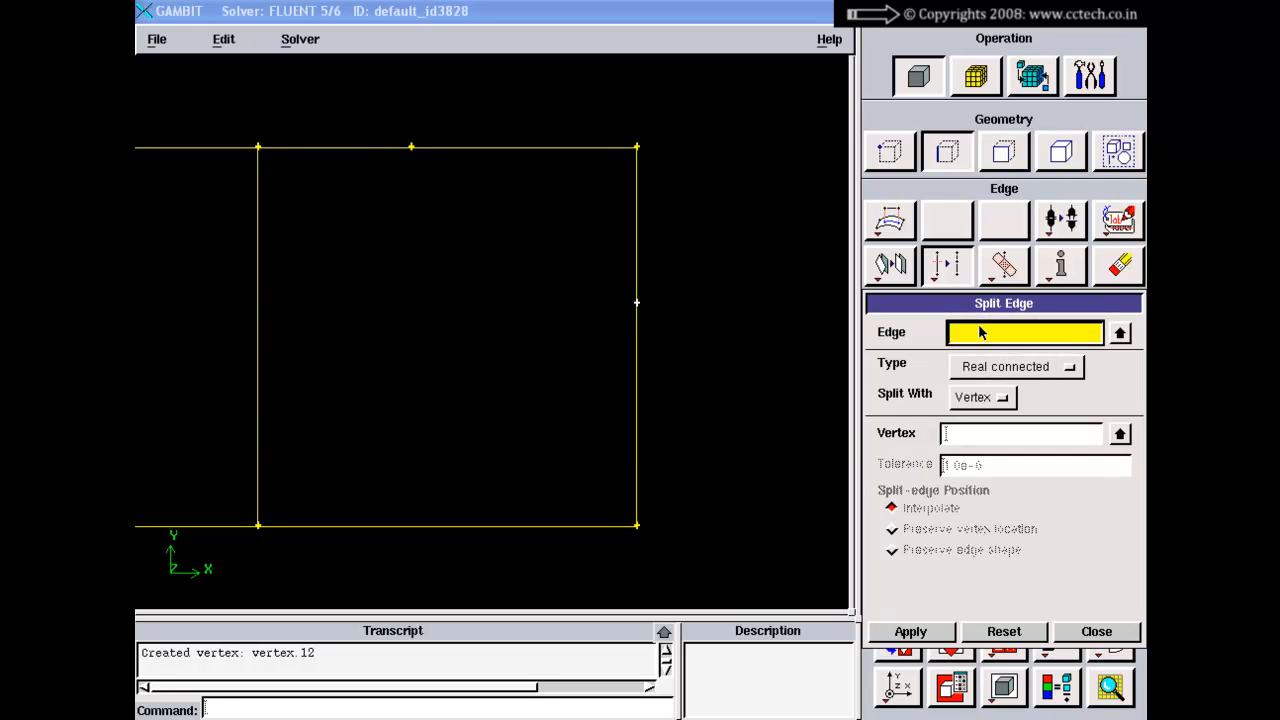
{"action": "left_click", "coordinate": [970, 432]}
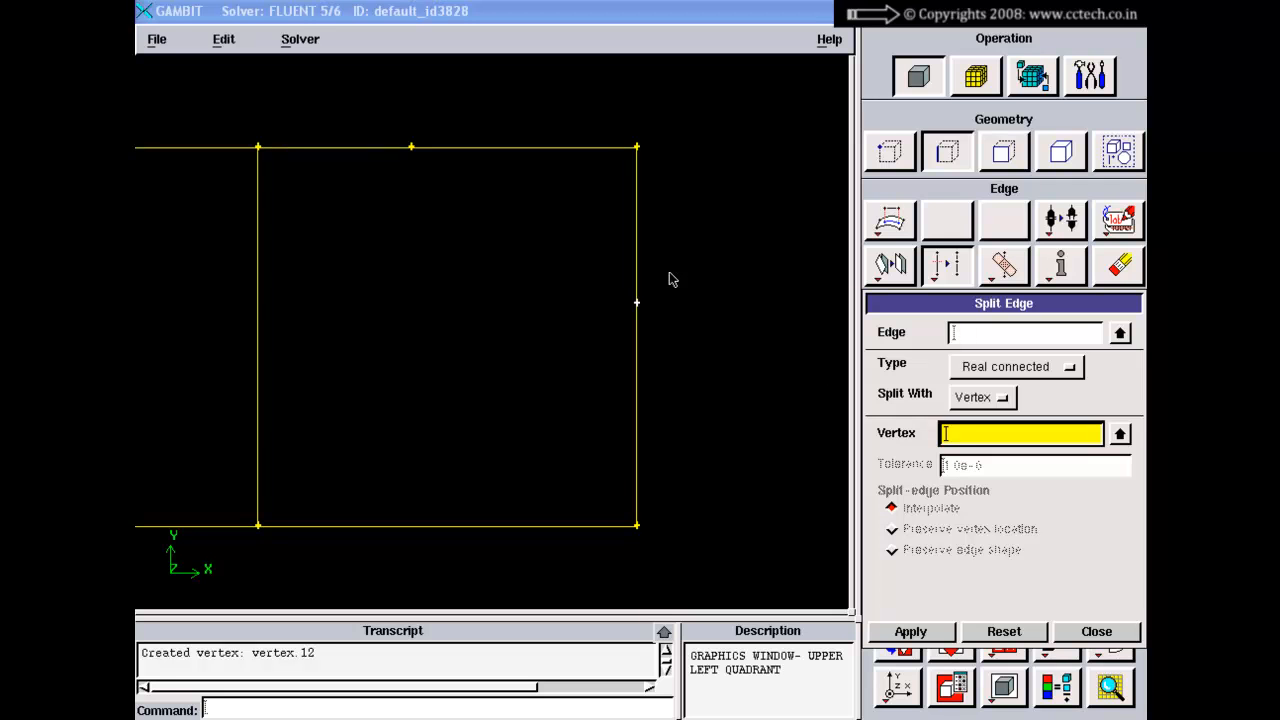
{"action": "right_click_drag", "start_coordinate": [653, 248], "coordinate": [646, 238]}
{"action": "left_click", "coordinate": [997, 331]}
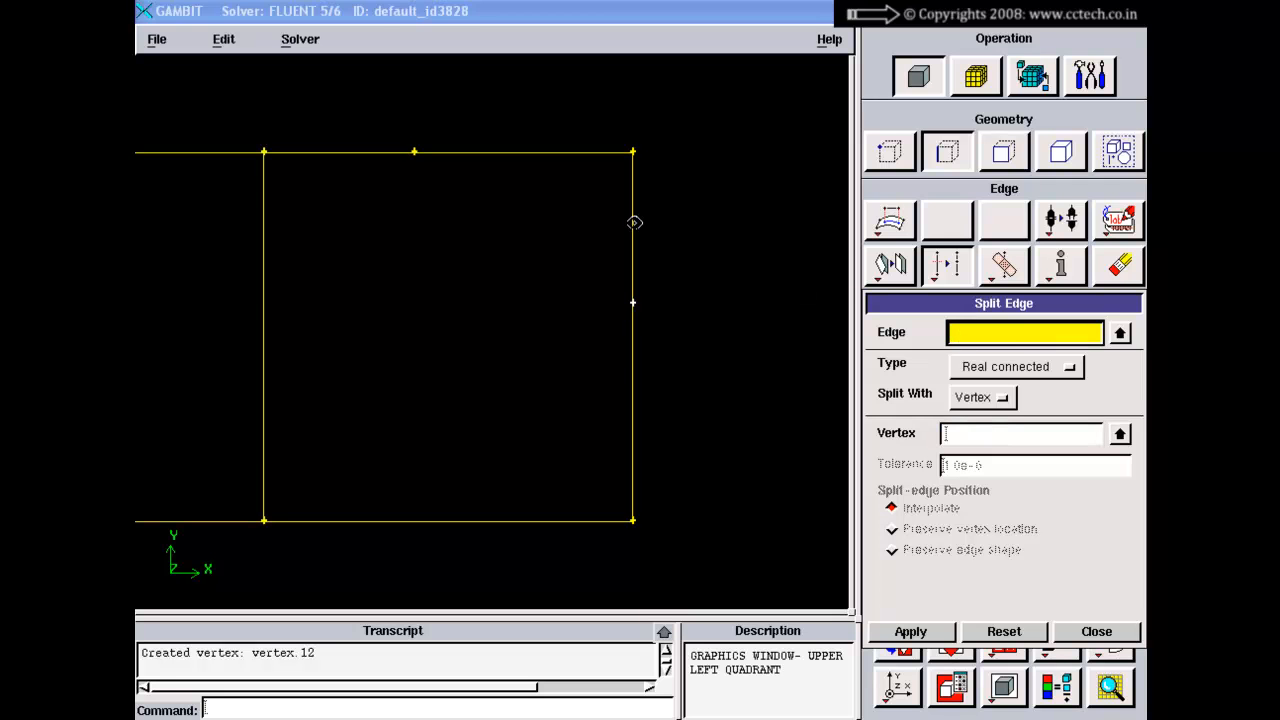
{"action": "left_click", "coordinate": [632, 222], "text": "shift"}
{"action": "middle_click", "coordinate": [653, 222], "text": "shift"}
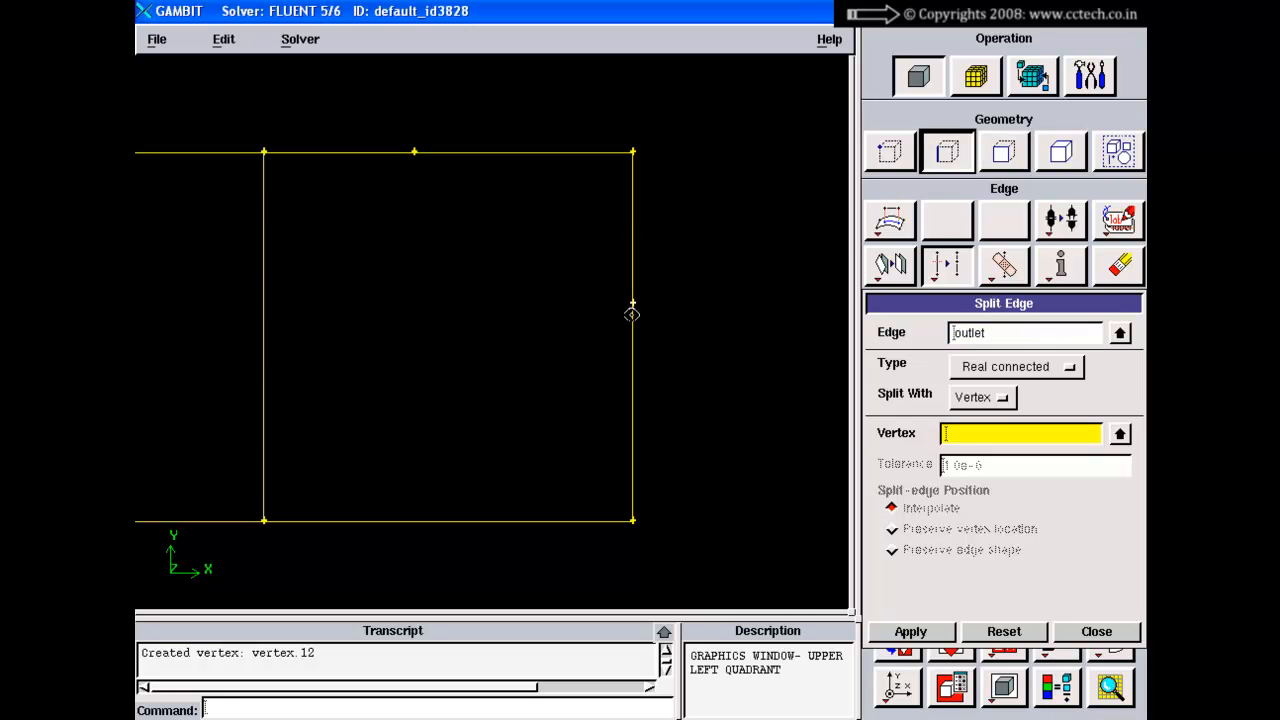
{"action": "left_click", "coordinate": [632, 301], "text": "shift"}
{"action": "middle_click", "coordinate": [683, 267], "text": "shift"}
- Inspect the split point on the outlet edge, undo the vertex-based split and close the edge splitting form
{"action": "middle_click_drag", "start_coordinate": [698, 354], "coordinate": [644, 371]}
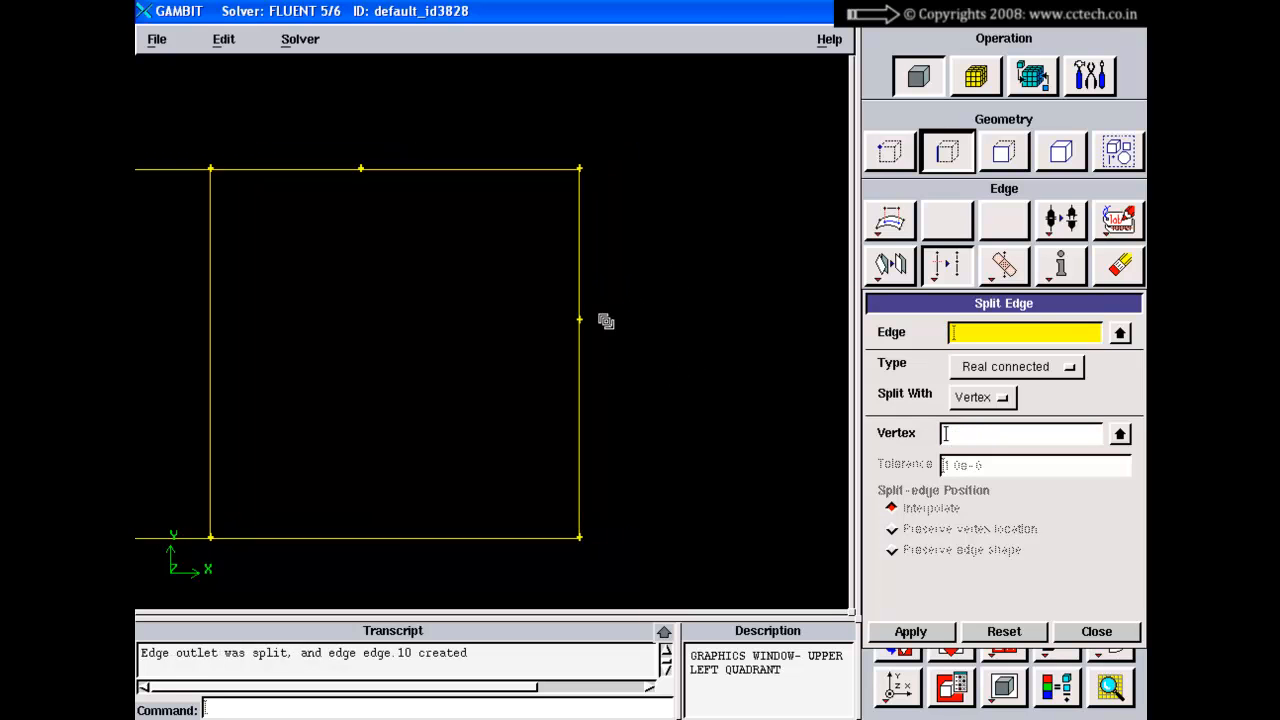
{"action": "right_click_drag", "start_coordinate": [605, 320], "coordinate": [603, 386]}
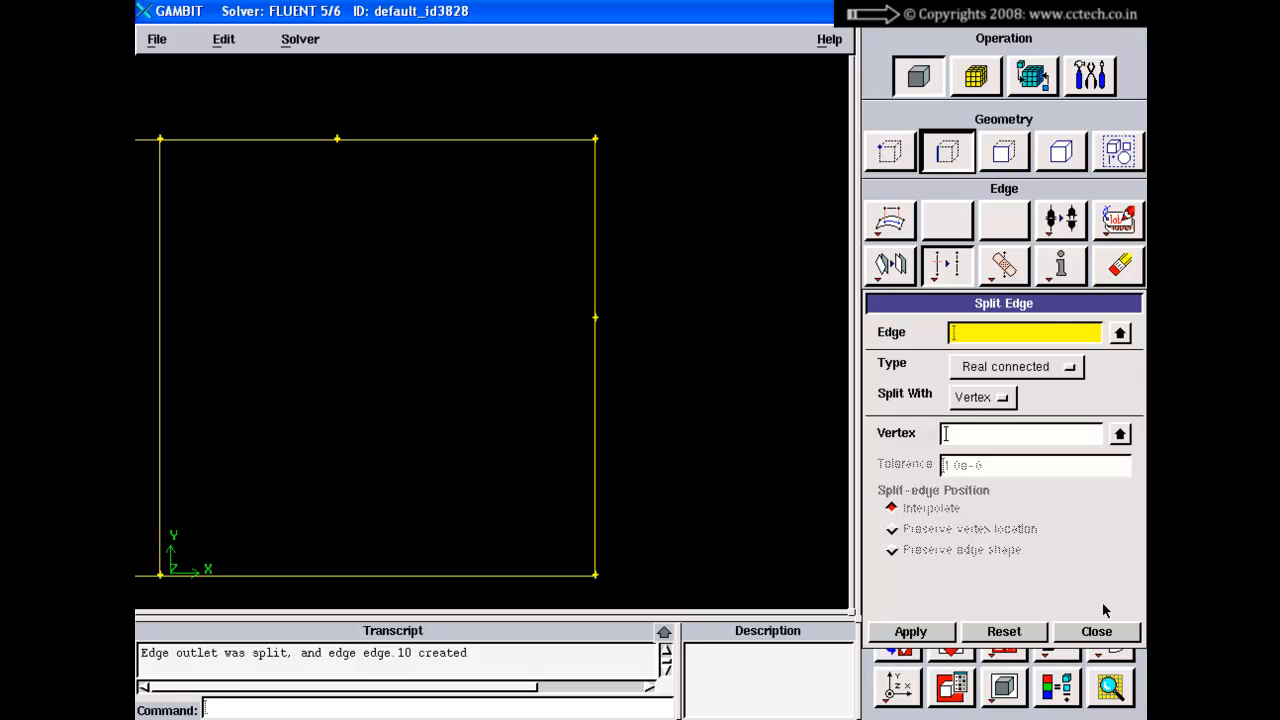
{"action": "left_click_drag", "start_coordinate": [1052, 316], "coordinate": [1028, 205]}
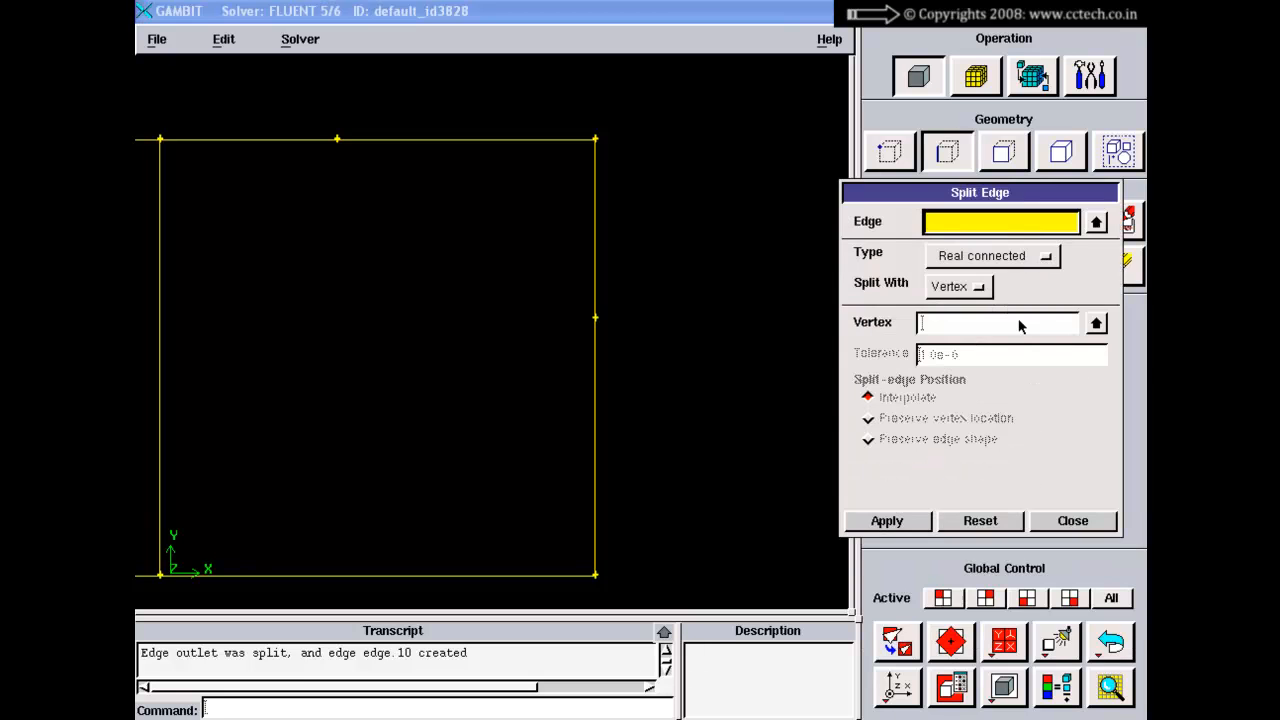
{"action": "left_click", "coordinate": [1106, 641]}
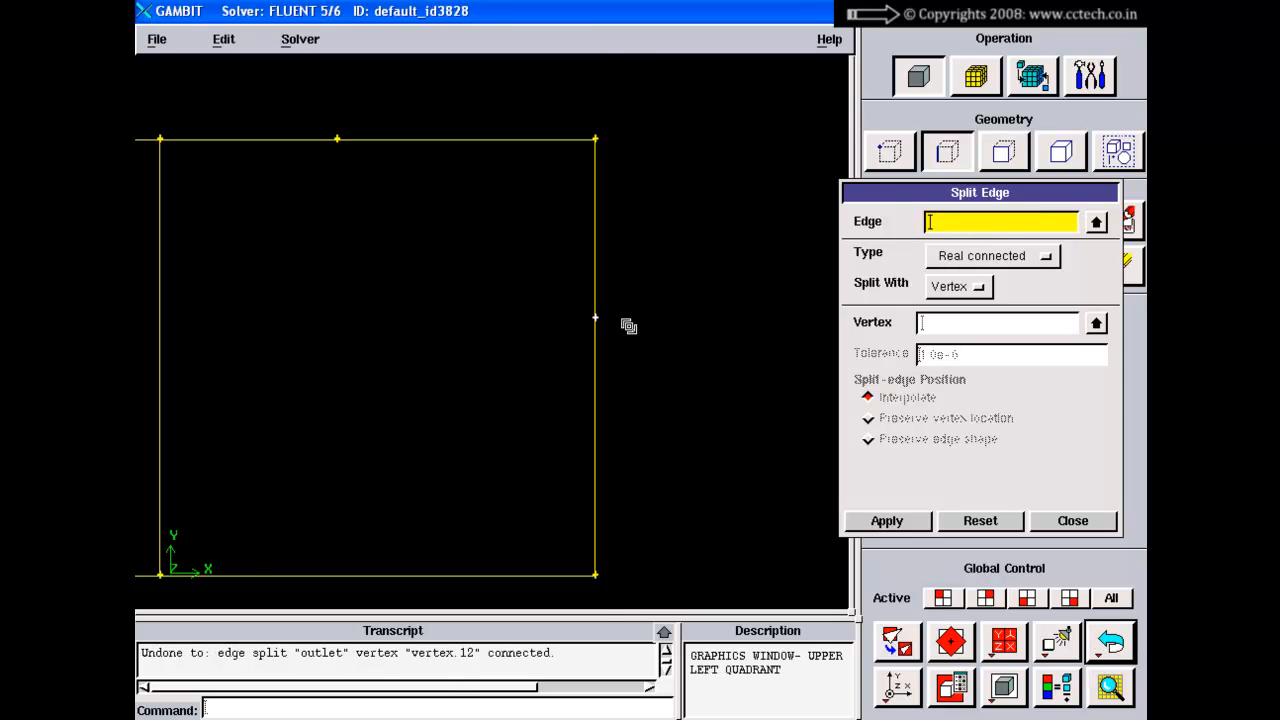
{"action": "right_click_drag", "start_coordinate": [629, 327], "coordinate": [635, 362]}
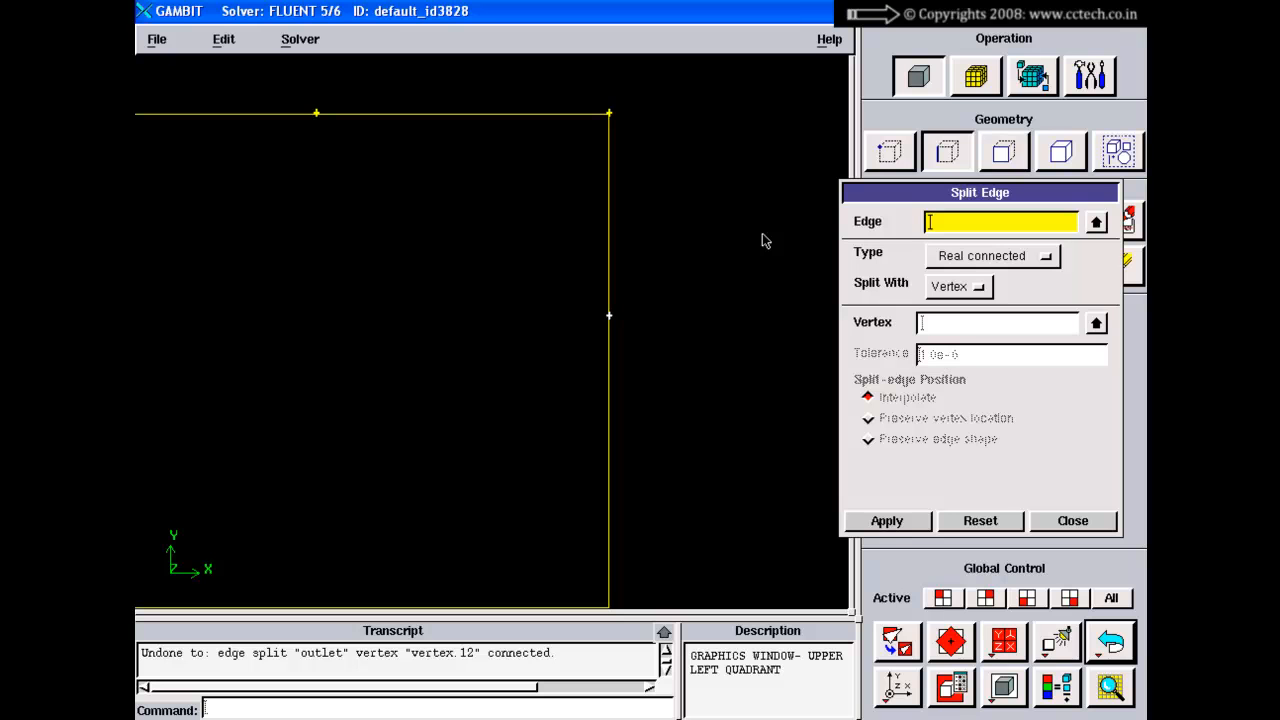
{"action": "left_click", "coordinate": [1100, 524]}
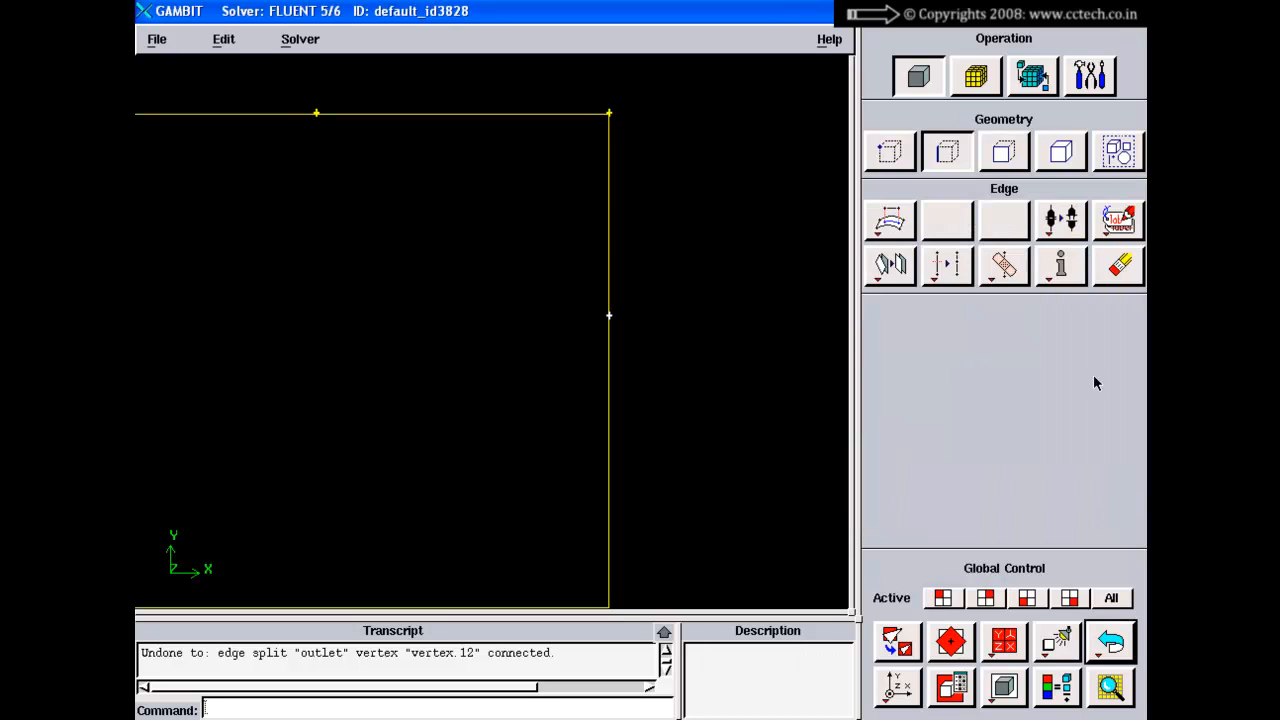
- Move the free vertex on the outlet edge by a translation of 0.5 in global x
{"action": "left_click", "coordinate": [890, 151]}
{"action": "right_click", "coordinate": [889, 264]}
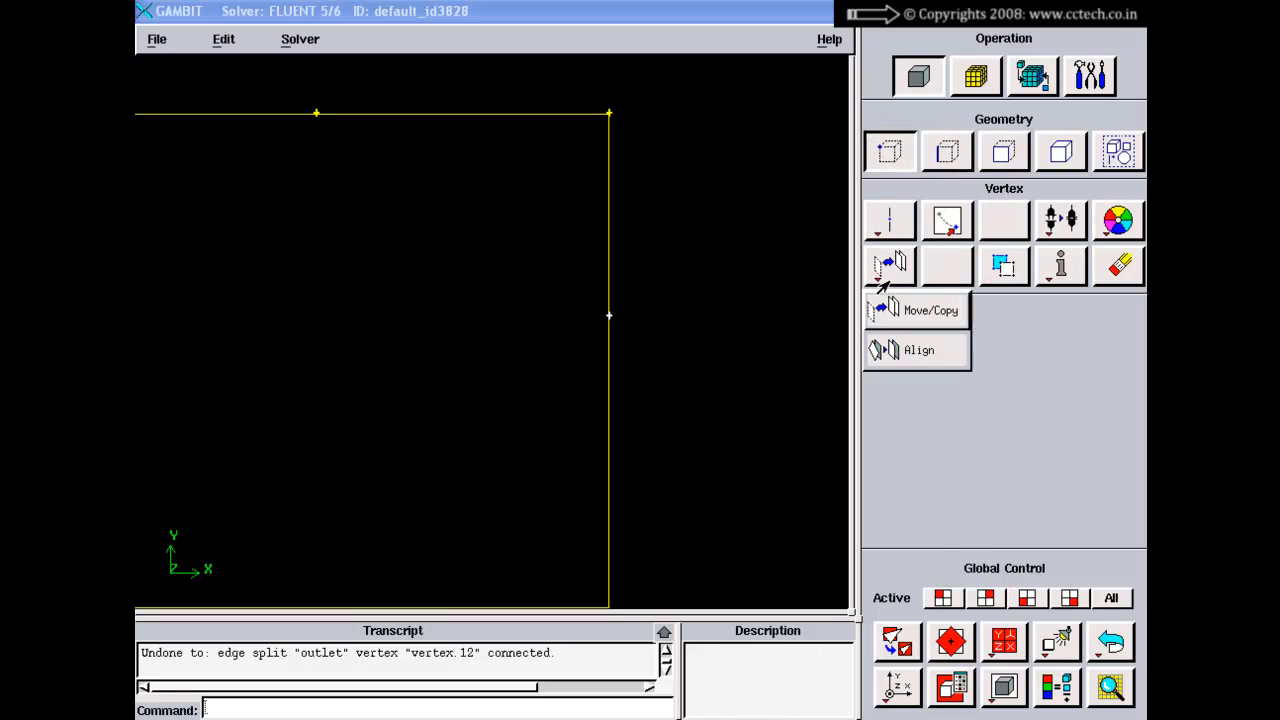
{"action": "left_click", "coordinate": [905, 316]}
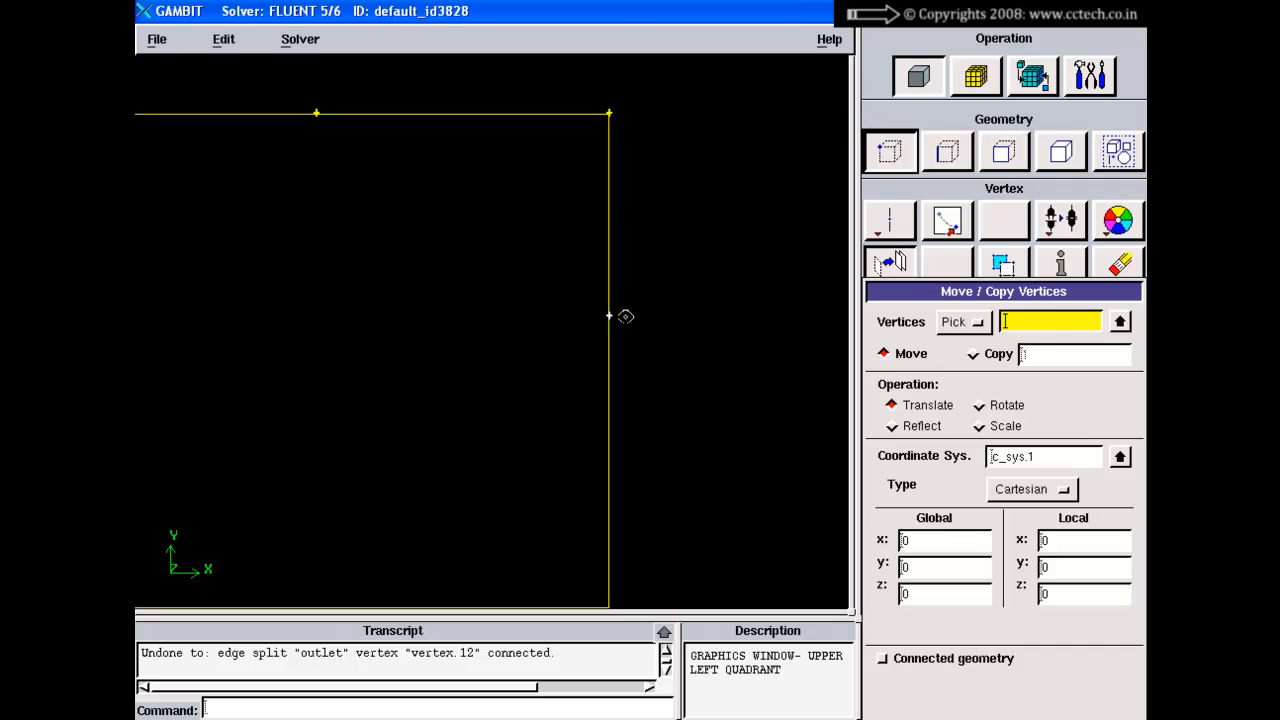
{"action": "left_click", "coordinate": [609, 316], "text": "shift"}
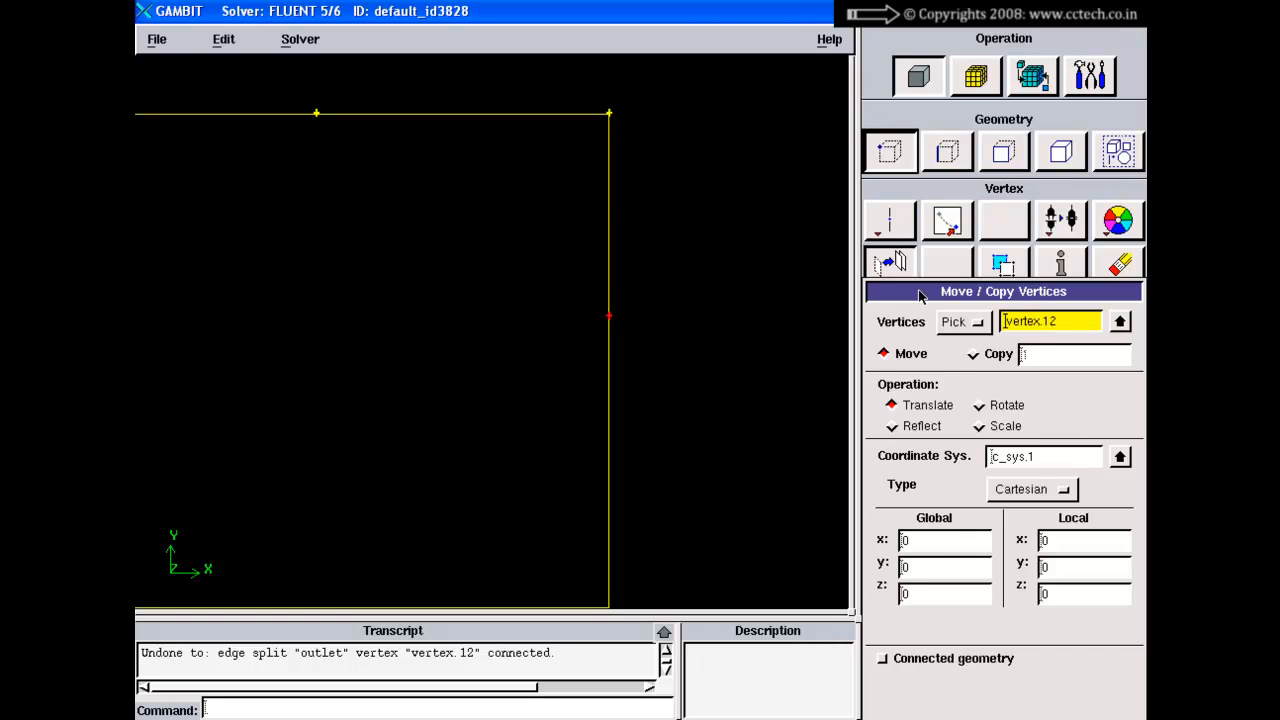
{"action": "left_click_drag", "start_coordinate": [920, 295], "coordinate": [925, 213]}
{"action": "left_click", "coordinate": [920, 460]}
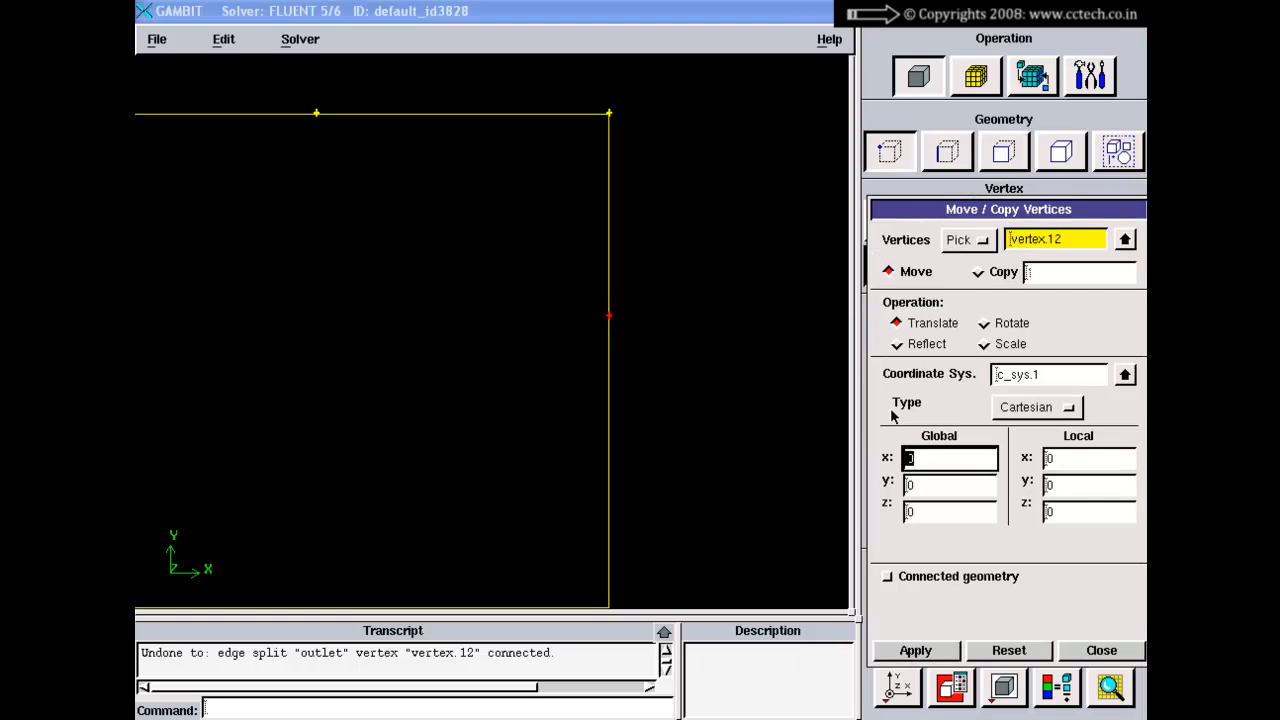
{"action": "type", "text": "0.5"}
{"action": "left_click", "coordinate": [917, 651]}
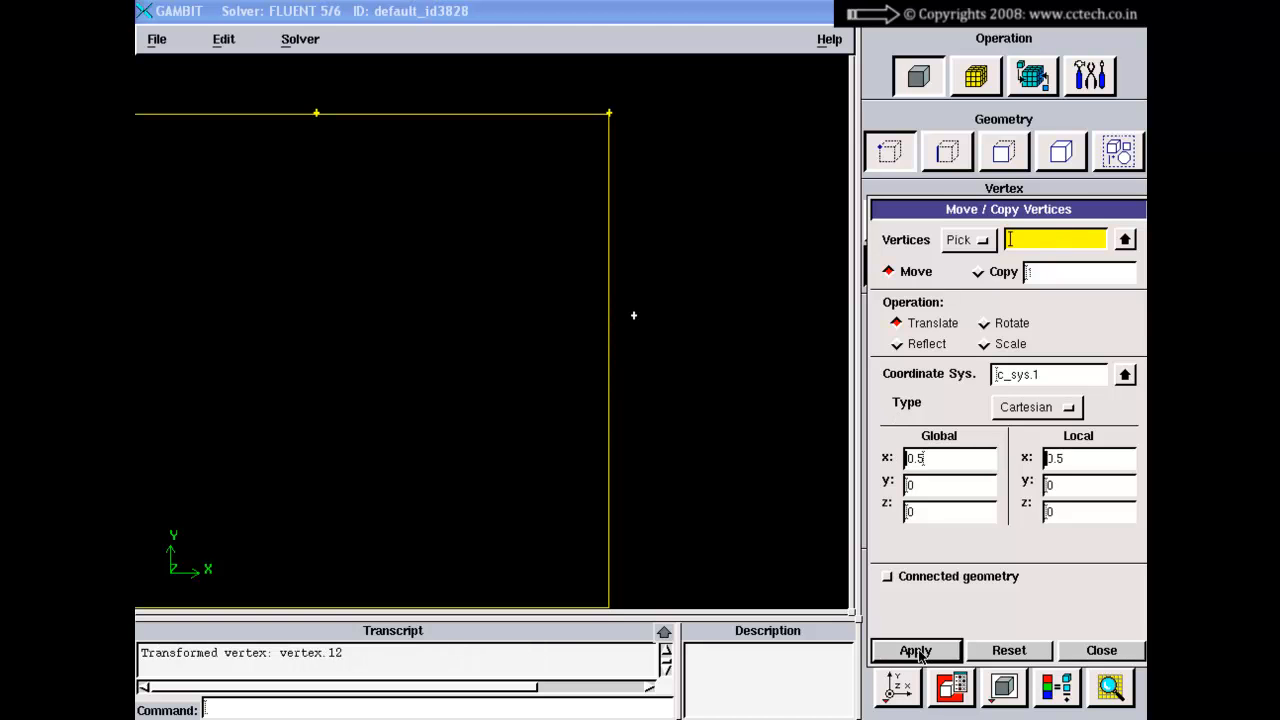
{"action": "left_click", "coordinate": [1101, 651]}
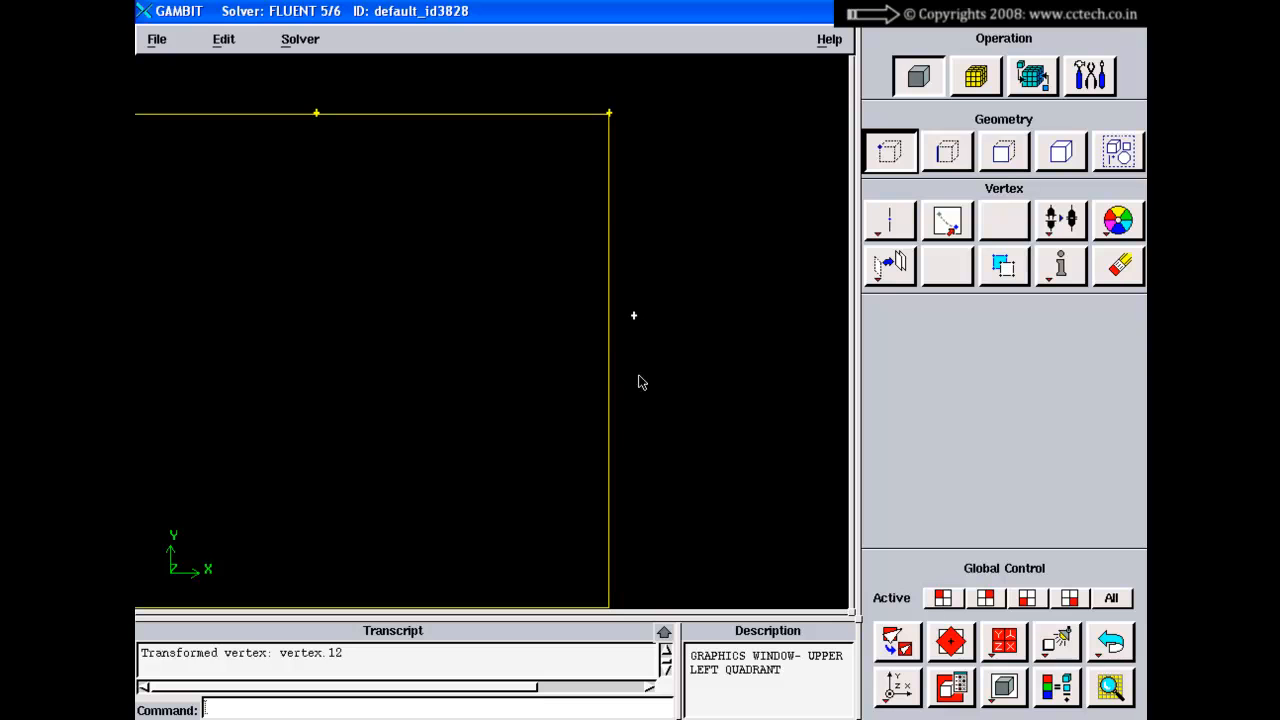
- Try to split the outlet edge as Real connected using the offset vertex, and read the full transcript
{"action": "left_click", "coordinate": [947, 152]}
{"action": "right_click", "coordinate": [935, 282]}
{"action": "left_click", "coordinate": [965, 310]}
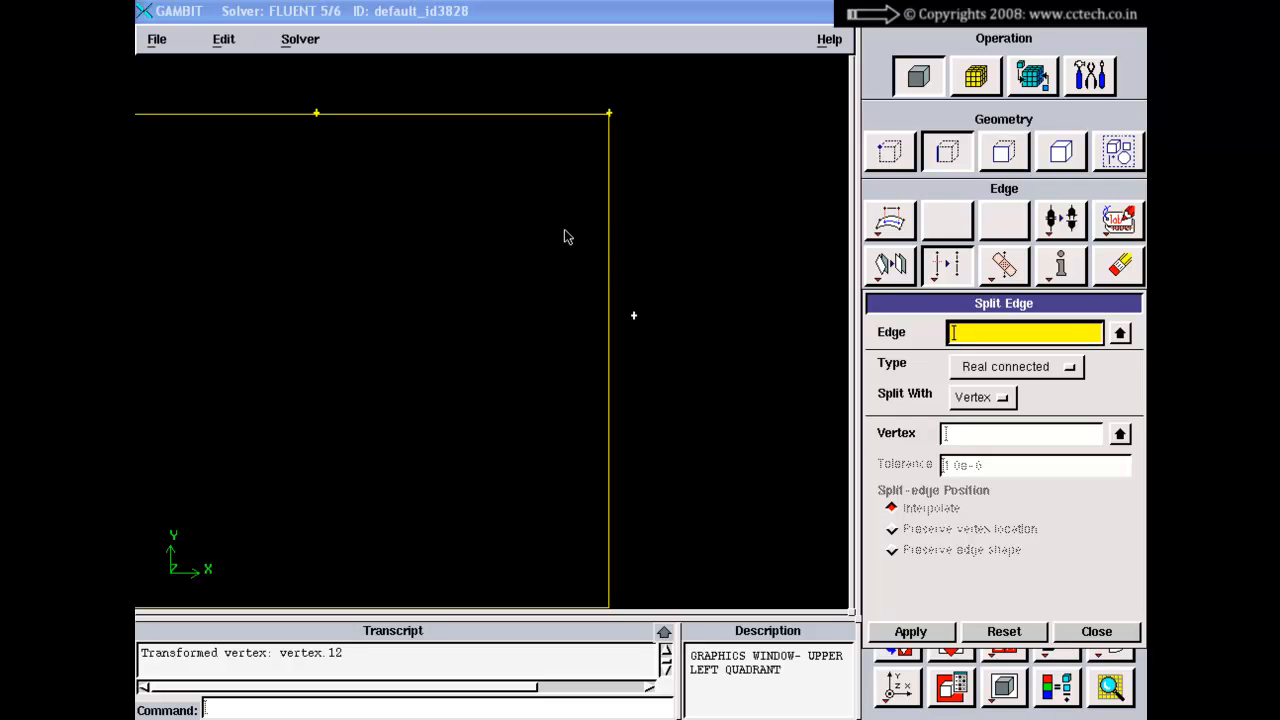
{"action": "left_click", "coordinate": [606, 222], "text": "shift"}
{"action": "middle_click", "coordinate": [710, 220], "text": "shift"}
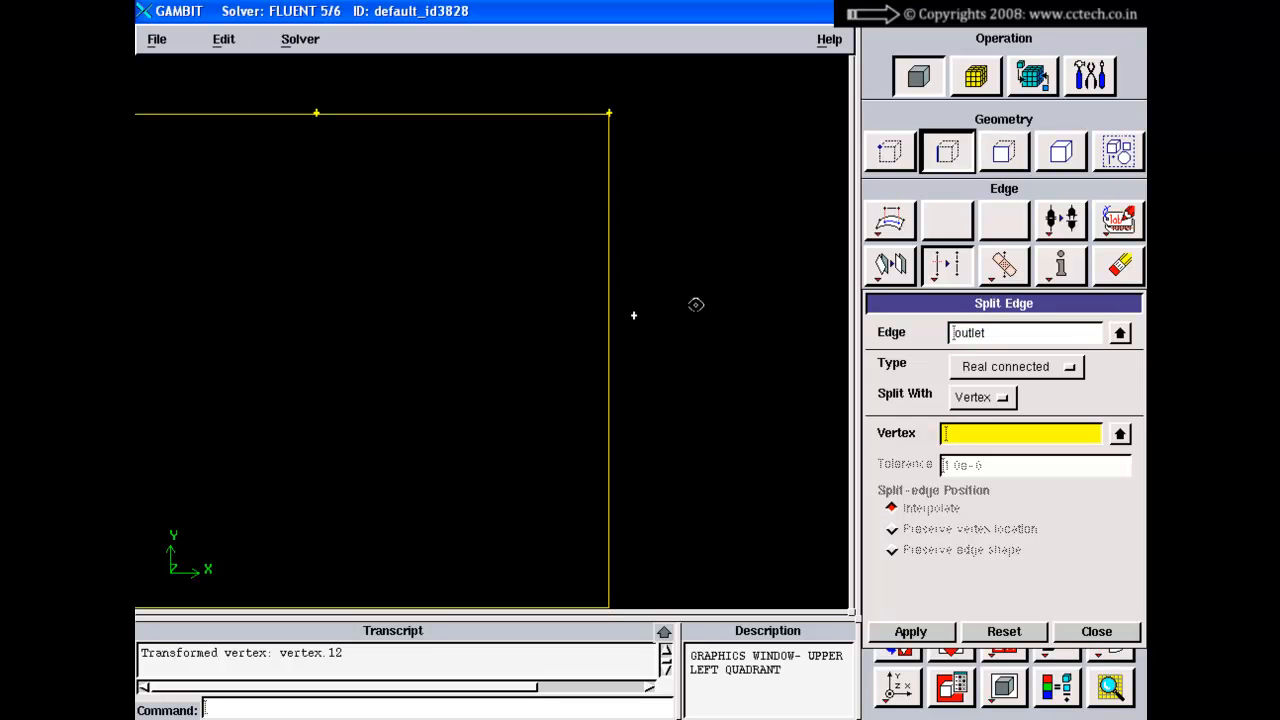
{"action": "left_click", "coordinate": [633, 315], "text": "shift"}
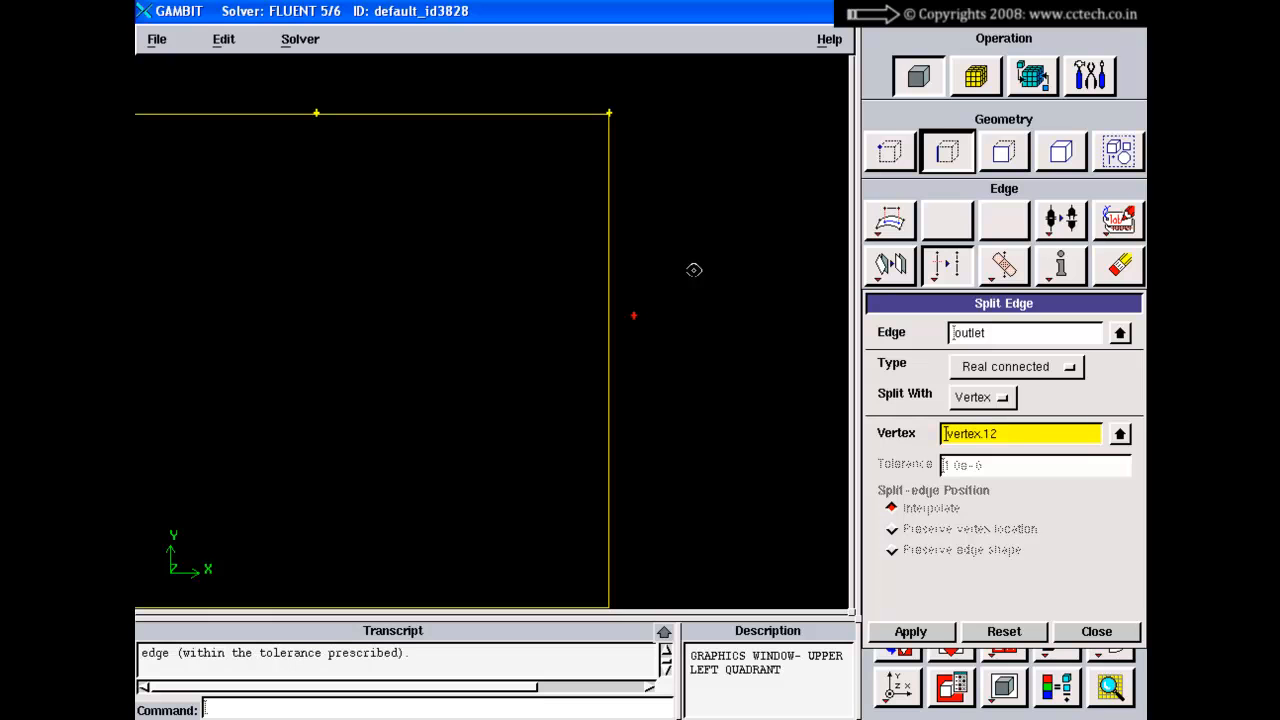
{"action": "left_click", "coordinate": [662, 635]}
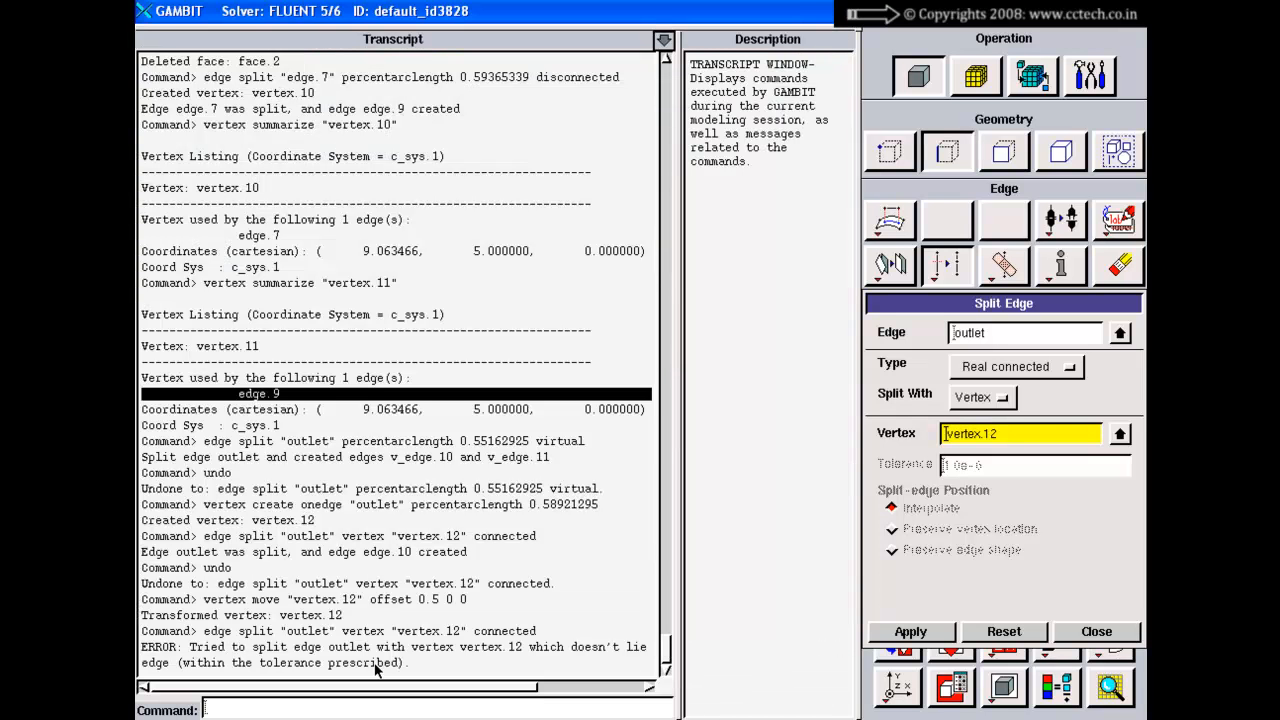
{"action": "left_click", "coordinate": [663, 39]}
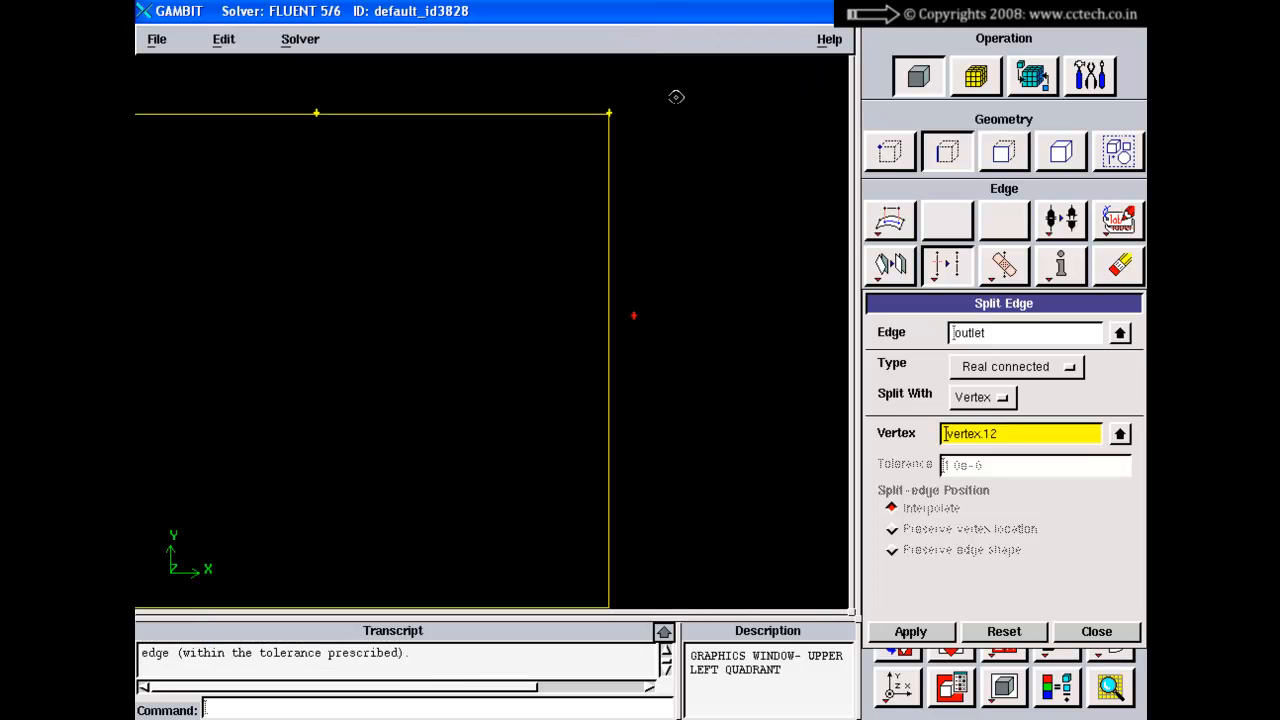
{"action": "left_click", "coordinate": [1036, 369]}
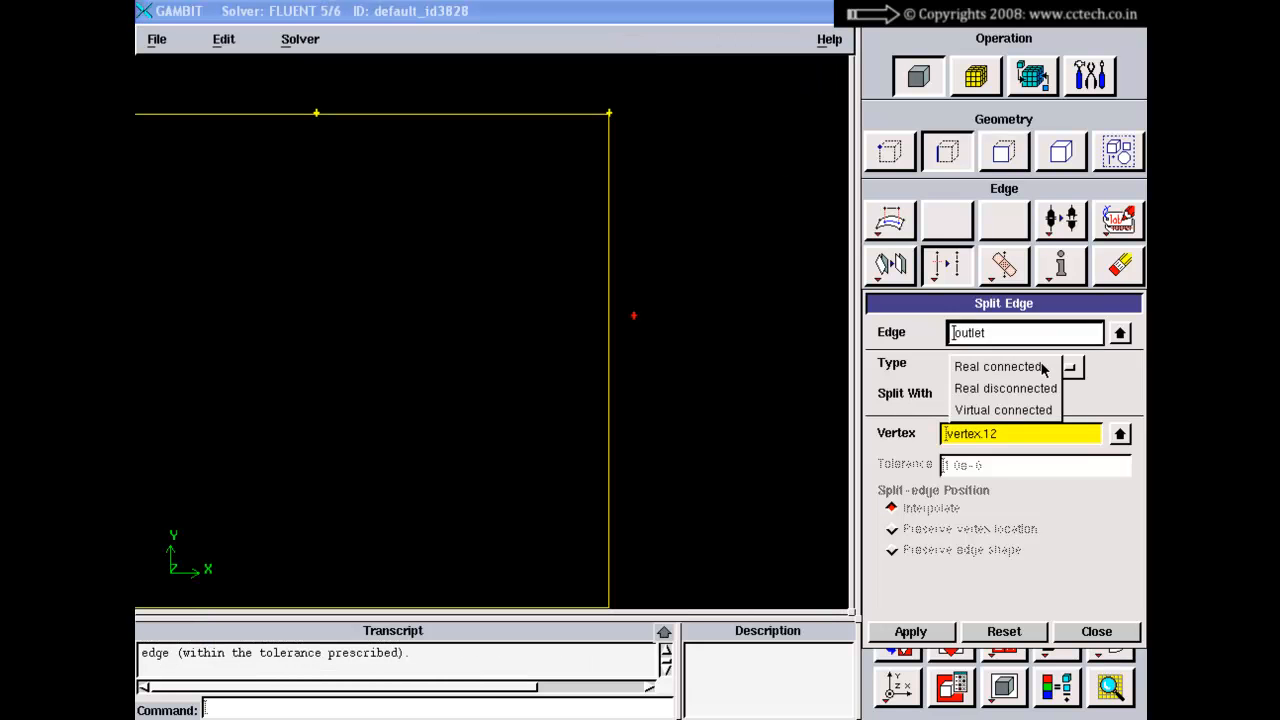
{"action": "left_click", "coordinate": [1026, 408]}
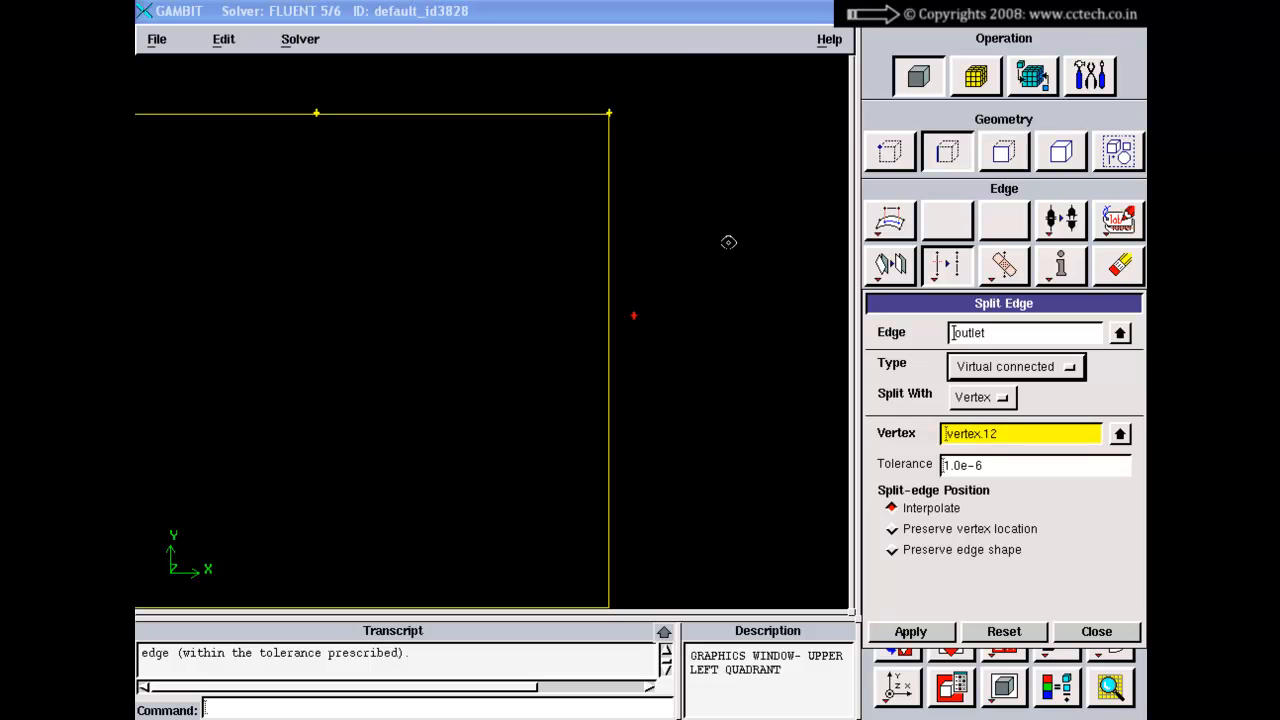
{"action": "left_click_drag", "start_coordinate": [995, 459], "coordinate": [869, 473]}
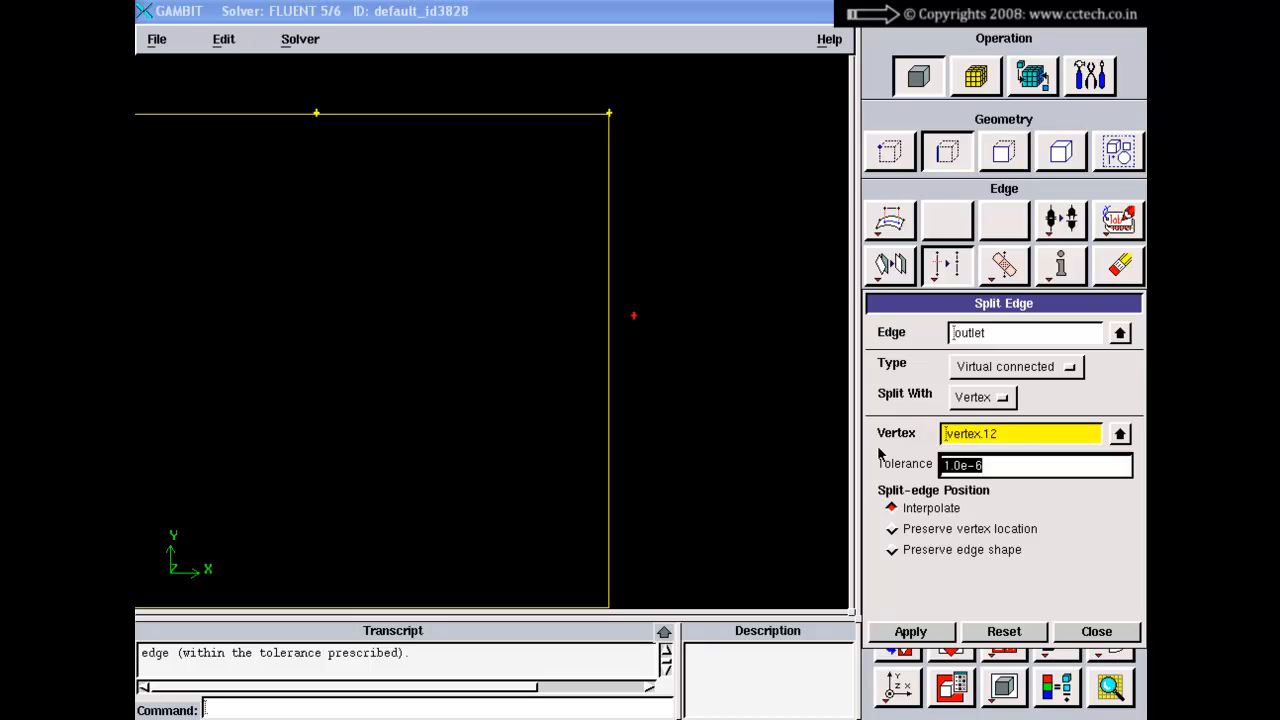
{"action": "type", "text": "0.6"}
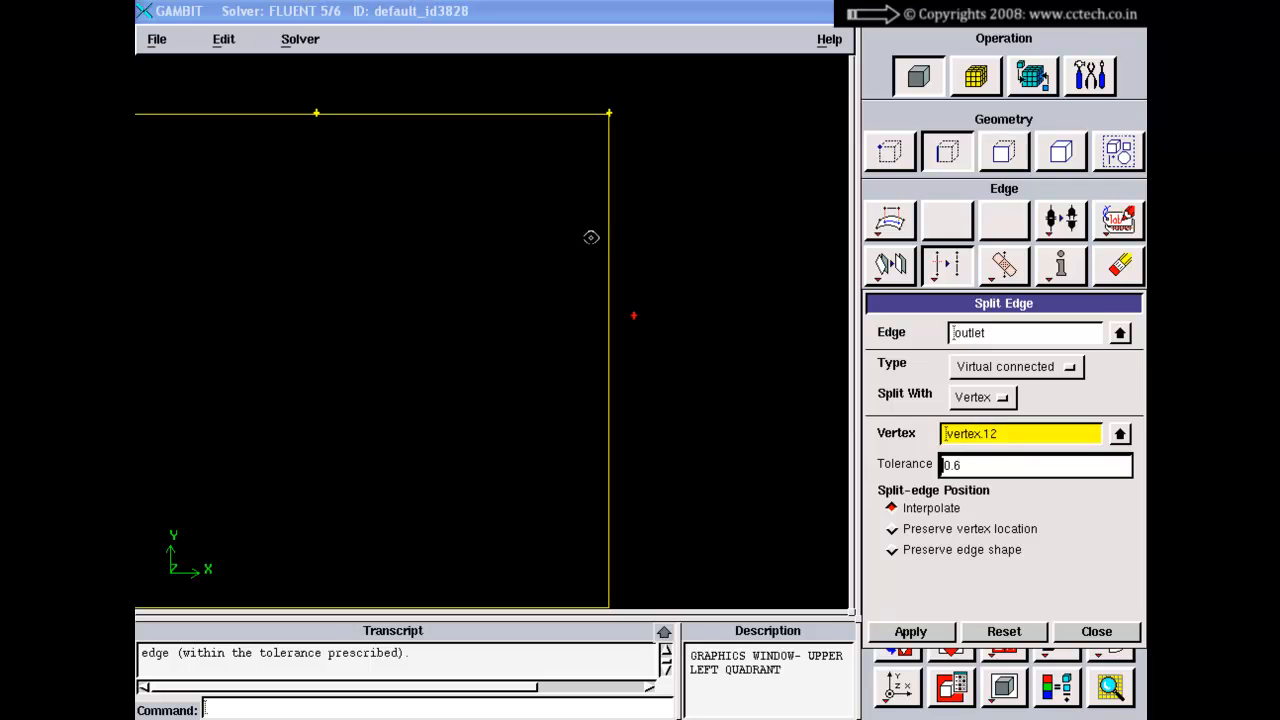
{"action": "left_click", "coordinate": [1030, 338]}
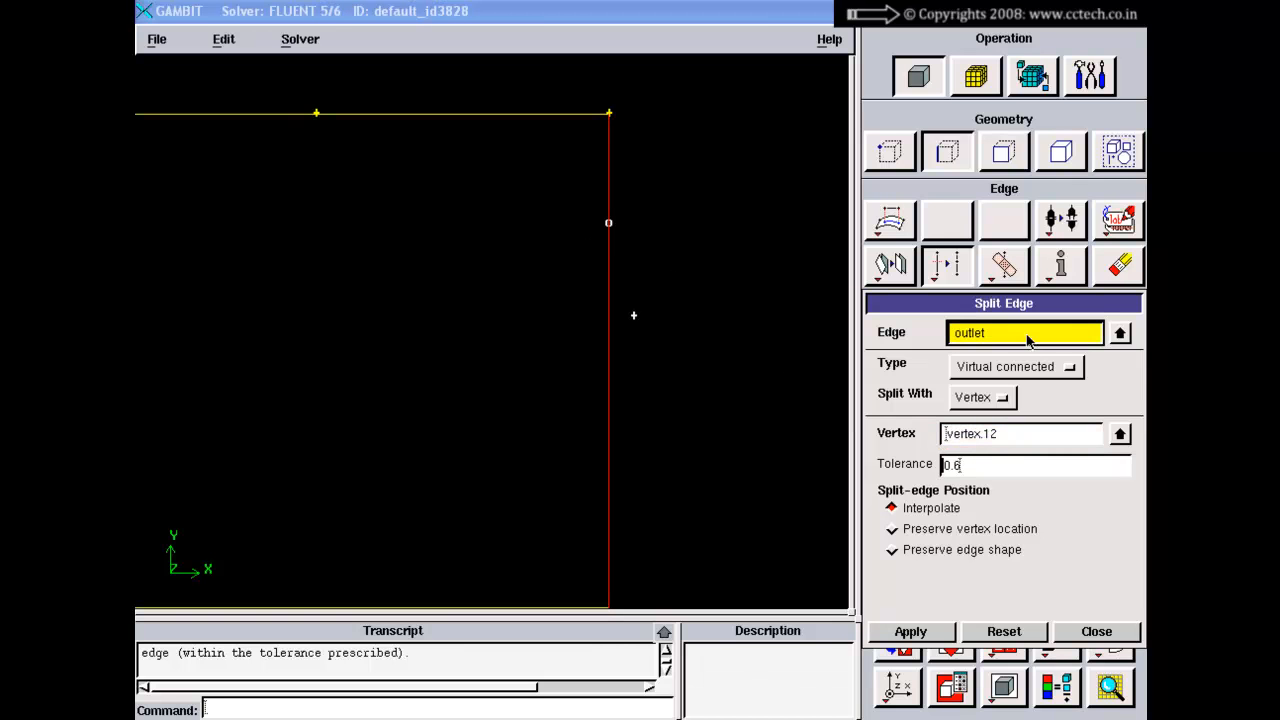
{"action": "left_click", "coordinate": [1020, 631]}
- Split the outlet edge as Virtual connected with the offset vertex, using a tolerance of 0.6 and the Interpolate position
{"action": "left_click", "coordinate": [1012, 370]}
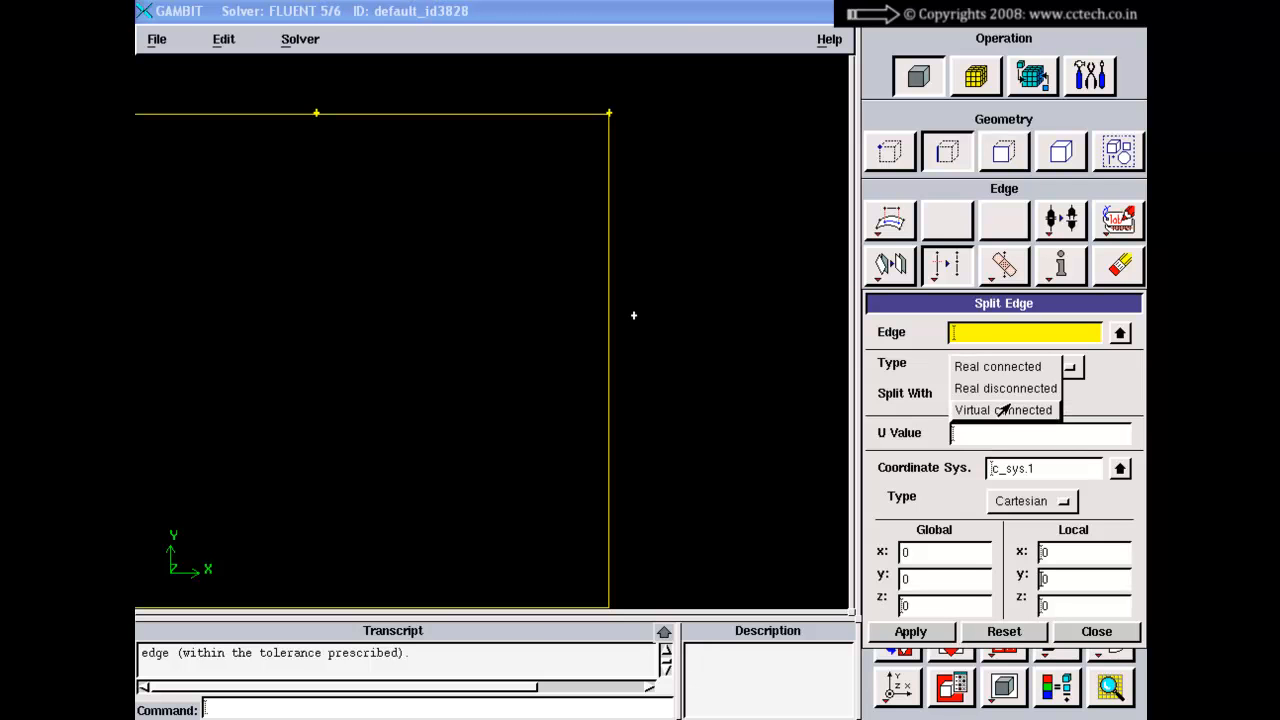
{"action": "left_click", "coordinate": [1003, 411]}
{"action": "left_click", "coordinate": [980, 397]}
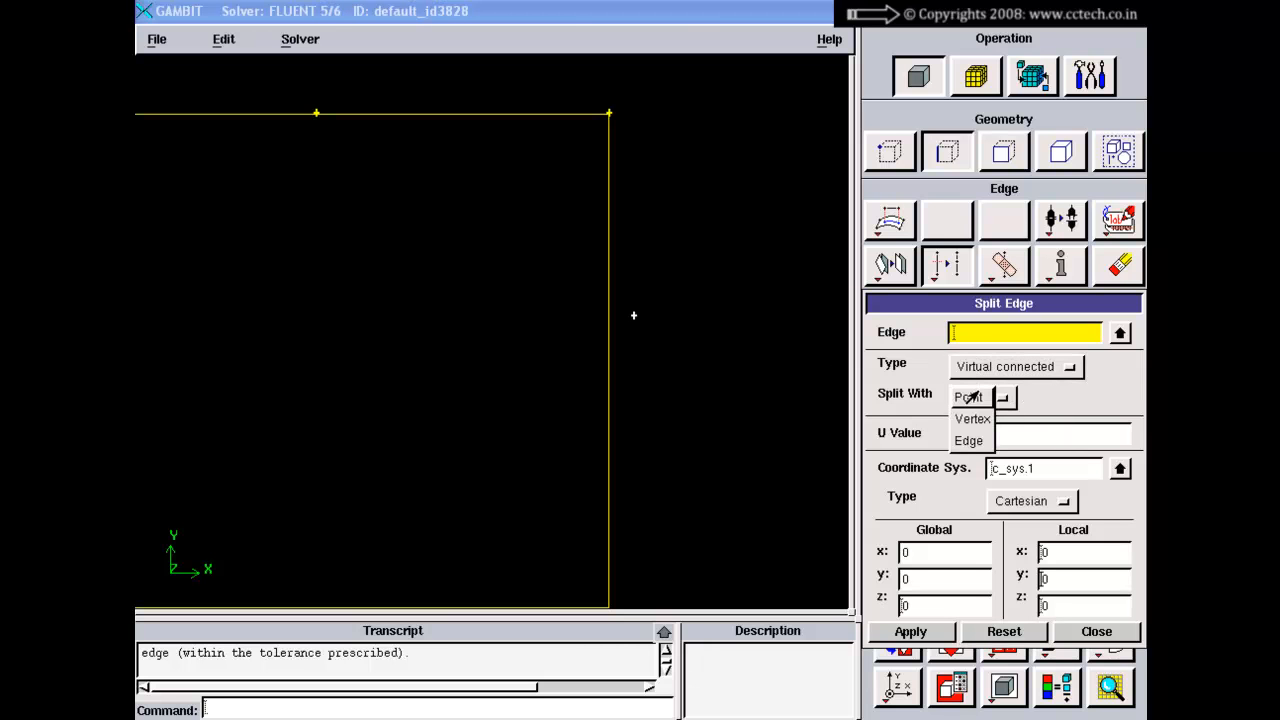
{"action": "left_click", "coordinate": [972, 419]}
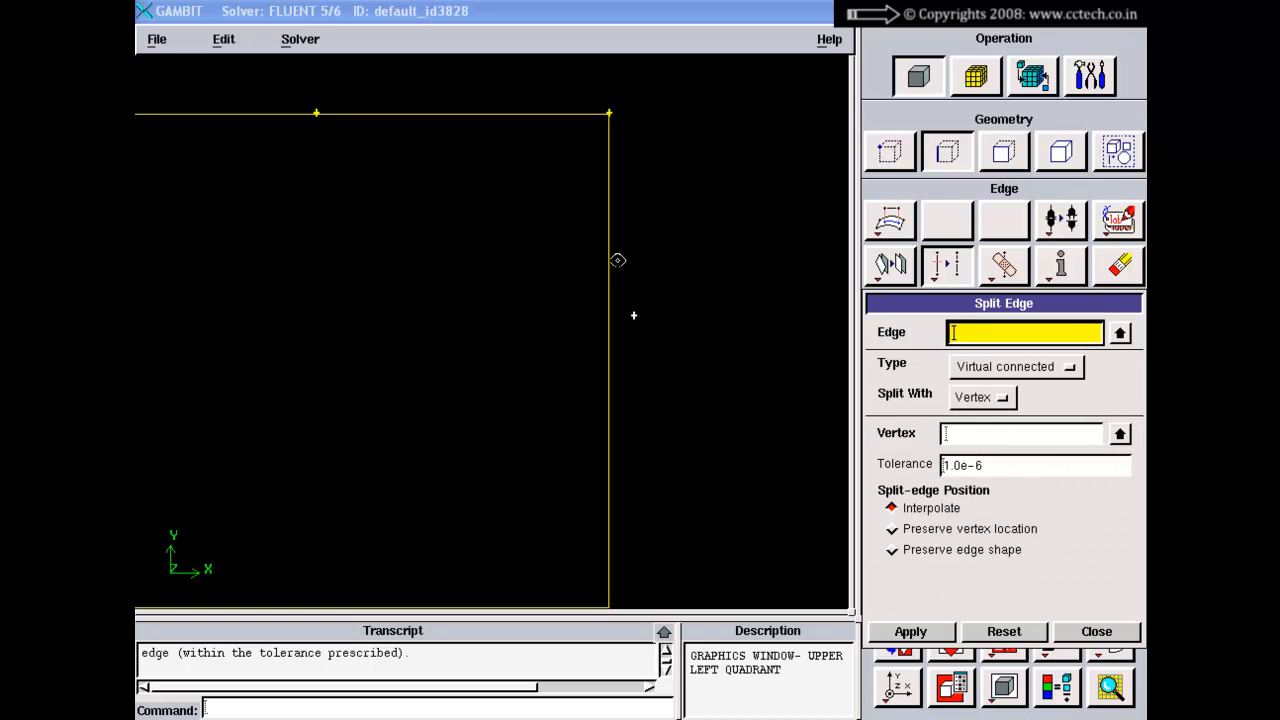
{"action": "left_click", "coordinate": [608, 256], "text": "shift"}
{"action": "middle_click", "coordinate": [662, 251], "text": "shift"}
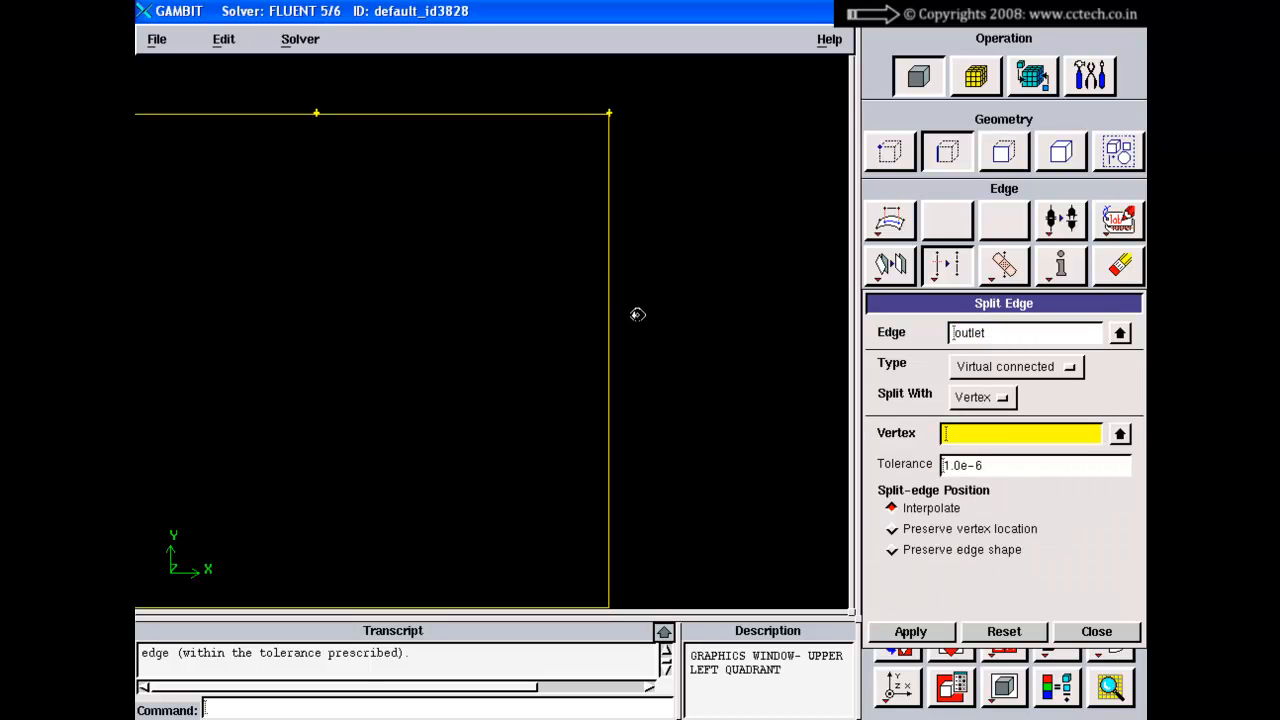
{"action": "left_click", "coordinate": [633, 315], "text": "shift"}
{"action": "left_click_drag", "start_coordinate": [1004, 474], "coordinate": [901, 472]}
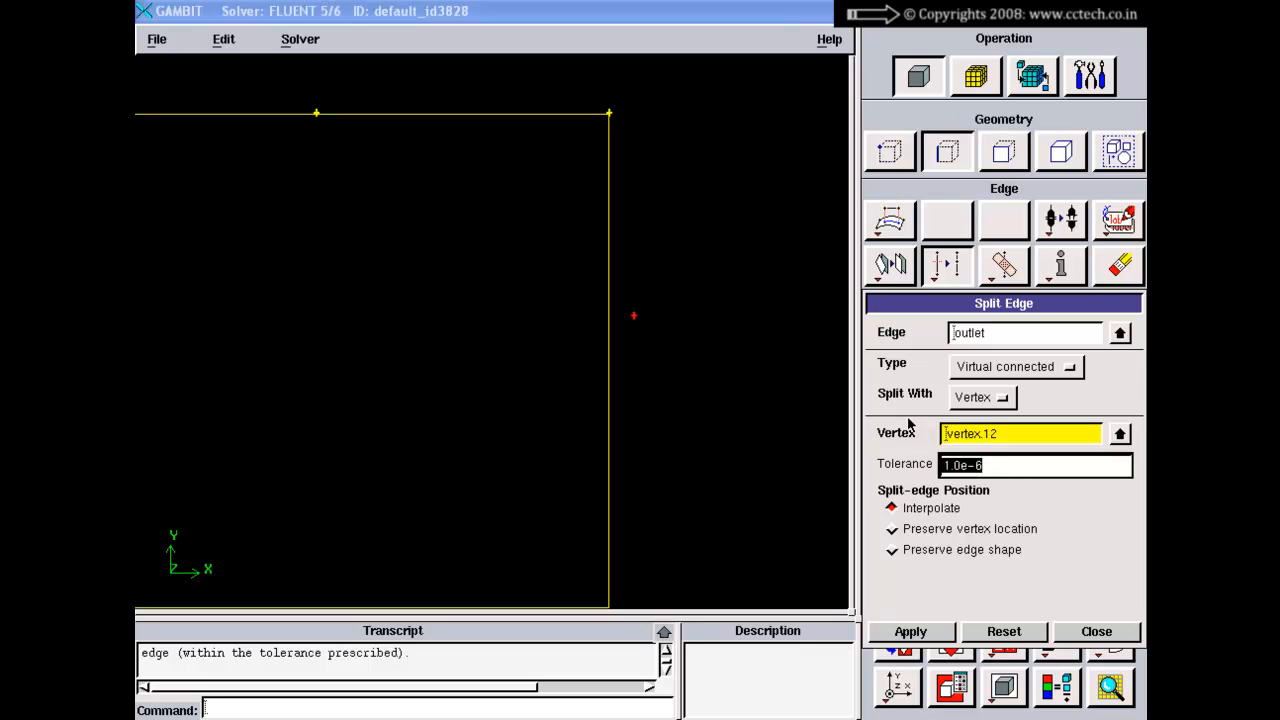
{"action": "type", "text": "0.6"}
{"action": "left_click", "coordinate": [911, 634]}
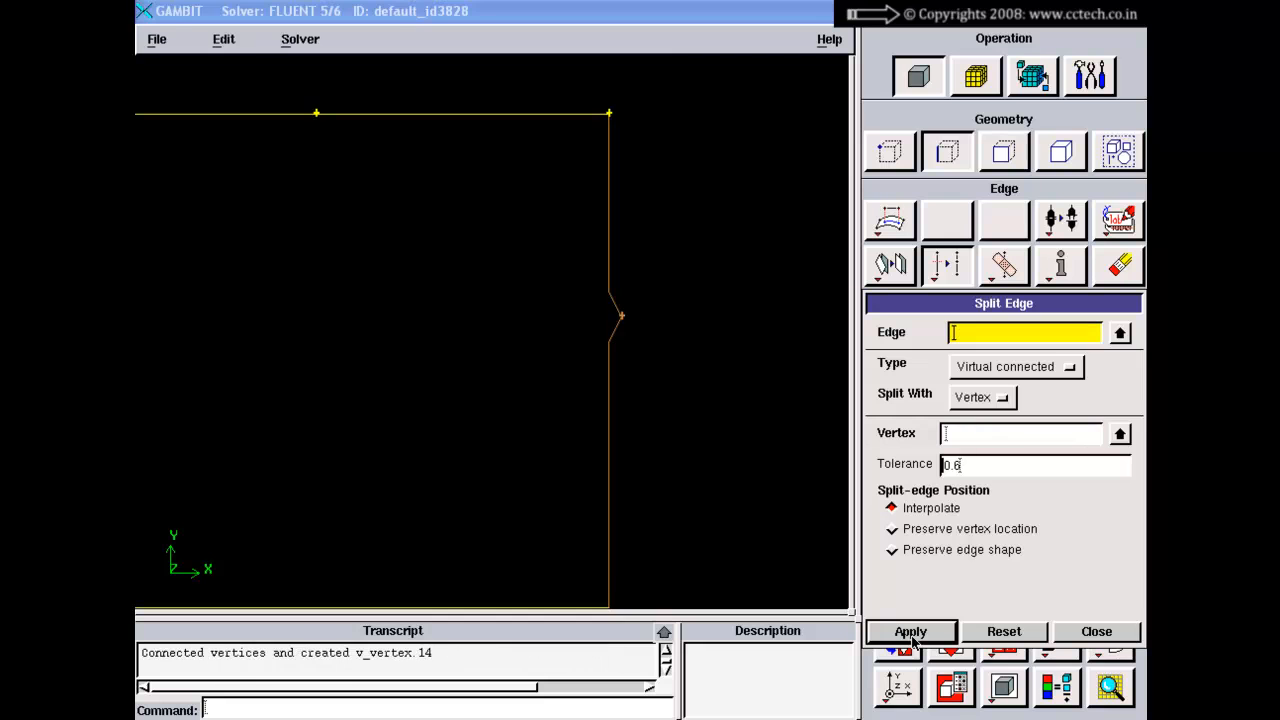
- Inspect the outlet edge's shape around the split vertex and undo the interpolated split
{"action": "right_click_drag", "start_coordinate": [680, 299], "coordinate": [680, 418]}
{"action": "middle_click_drag", "start_coordinate": [680, 417], "coordinate": [611, 481]}
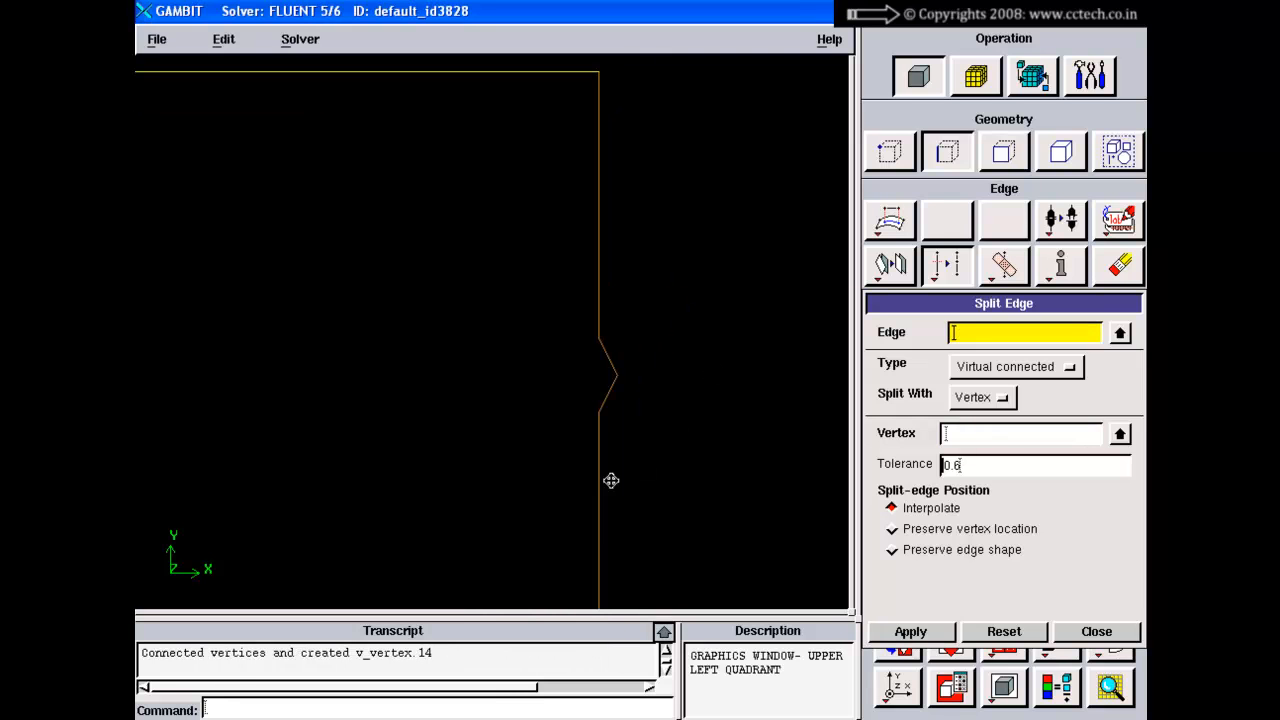
{"action": "right_click_drag", "start_coordinate": [613, 402], "coordinate": [613, 350]}
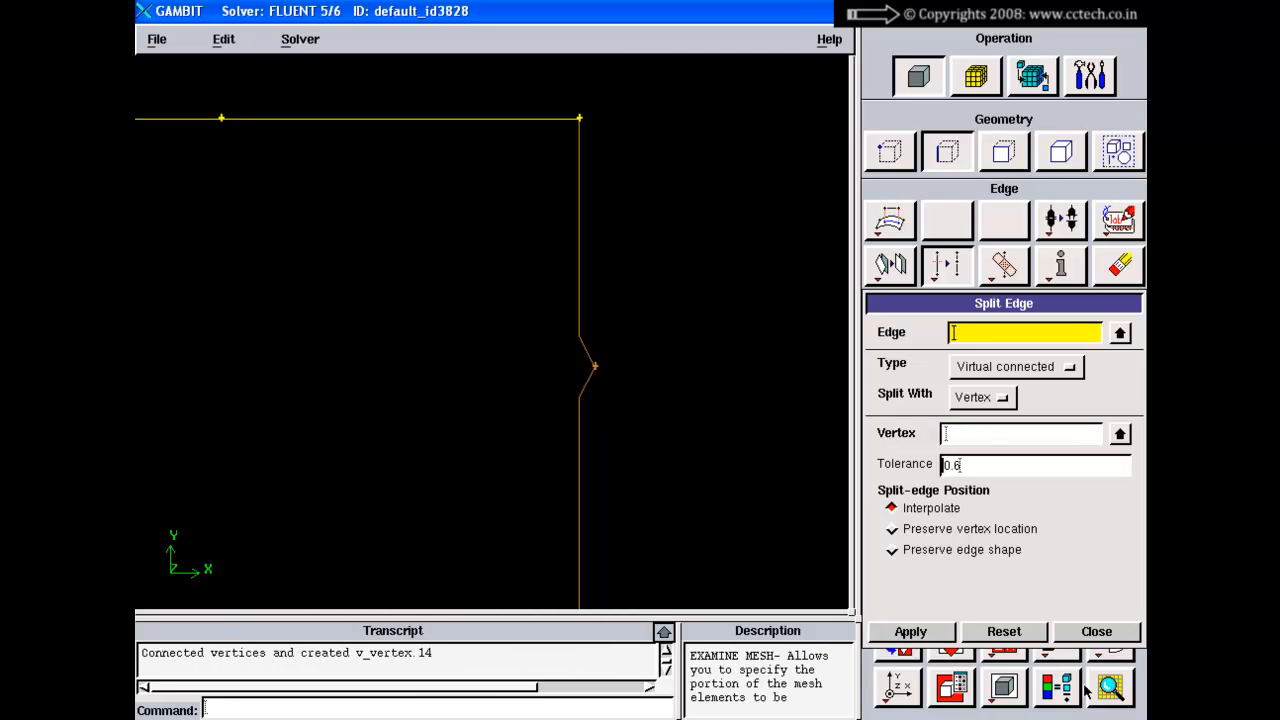
{"action": "left_click", "coordinate": [1125, 653]}
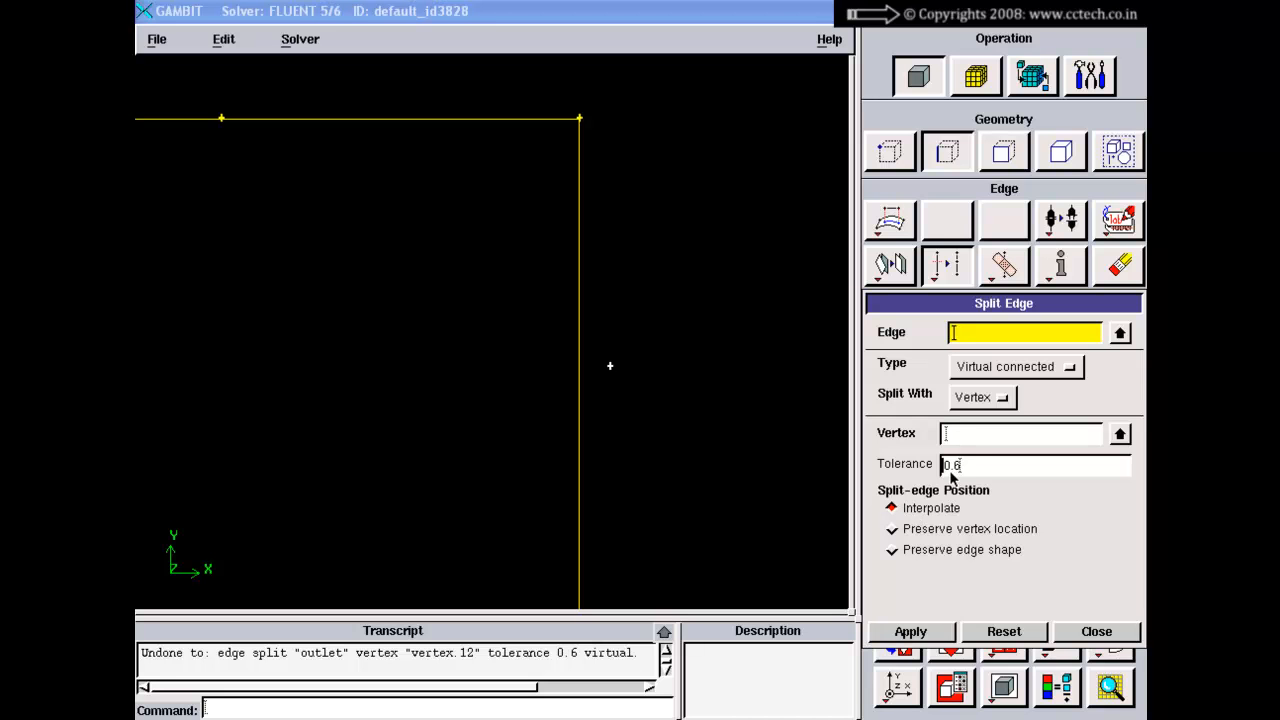
- Split the outlet edge virtually with the offset vertex using Preserve vertex location, and undo that split
{"action": "left_click", "coordinate": [941, 531]}
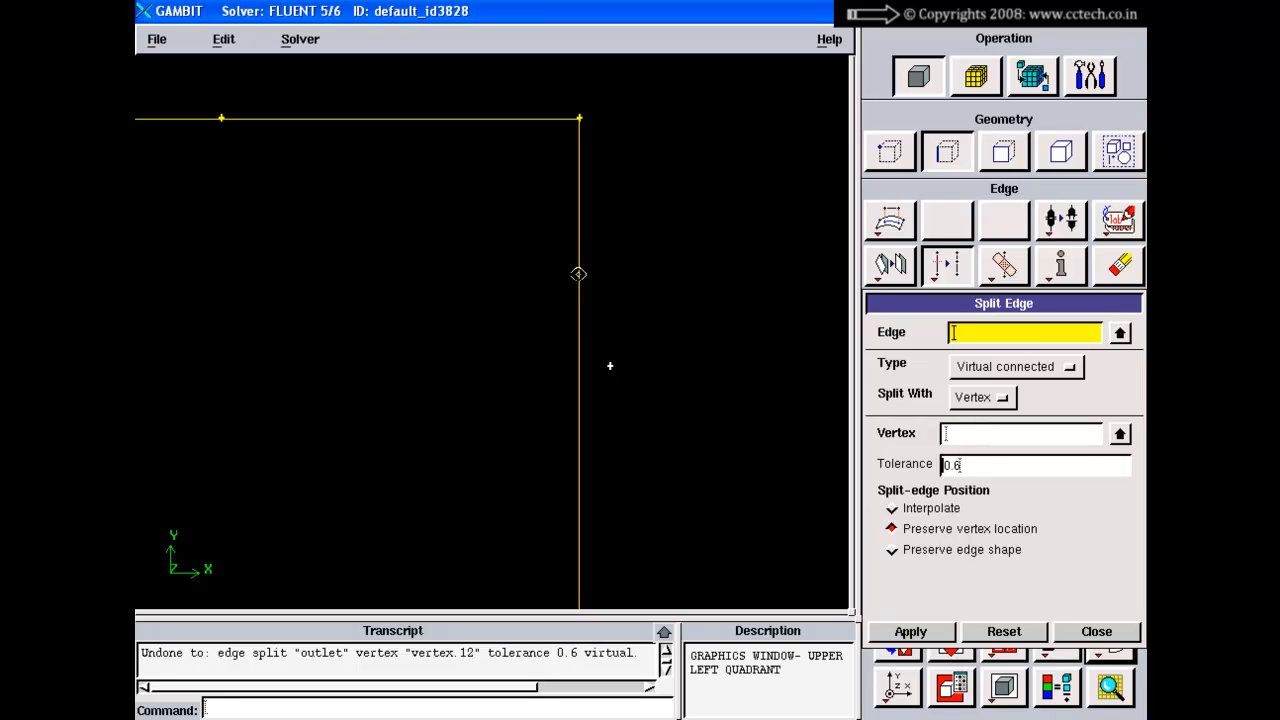
{"action": "left_click", "coordinate": [578, 274], "text": "shift"}
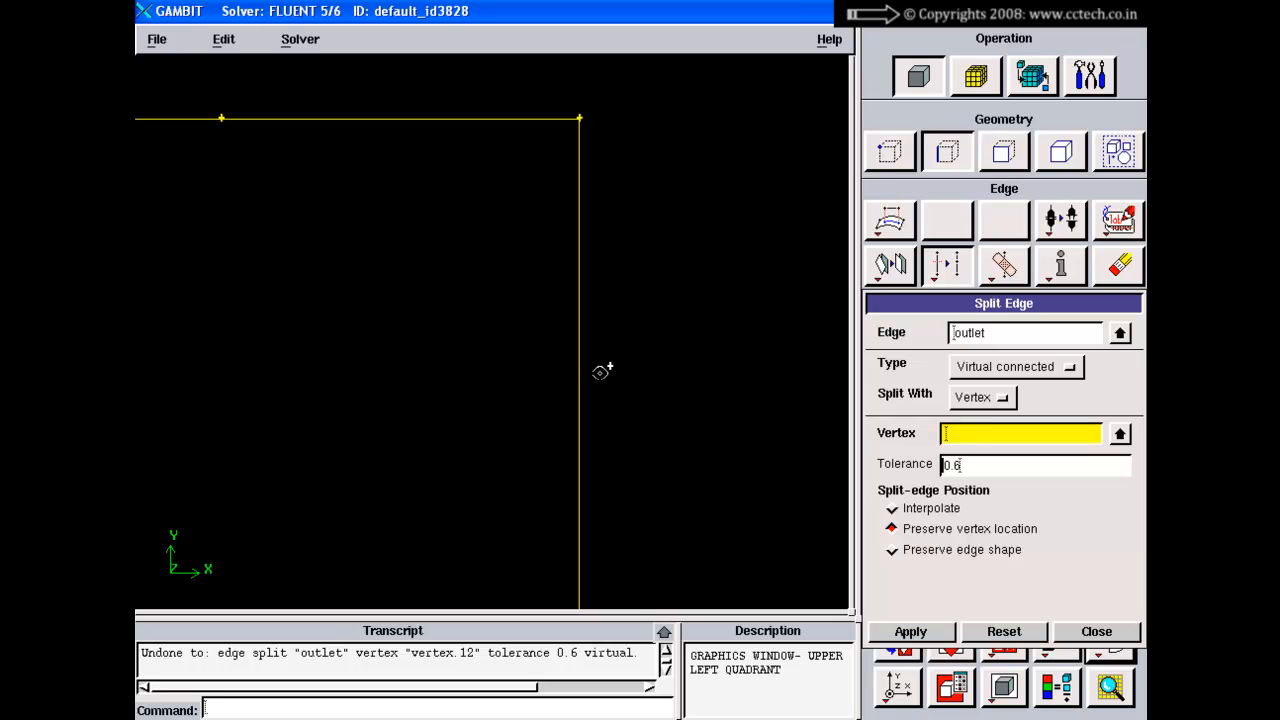
{"action": "left_click", "coordinate": [610, 366], "text": "shift"}
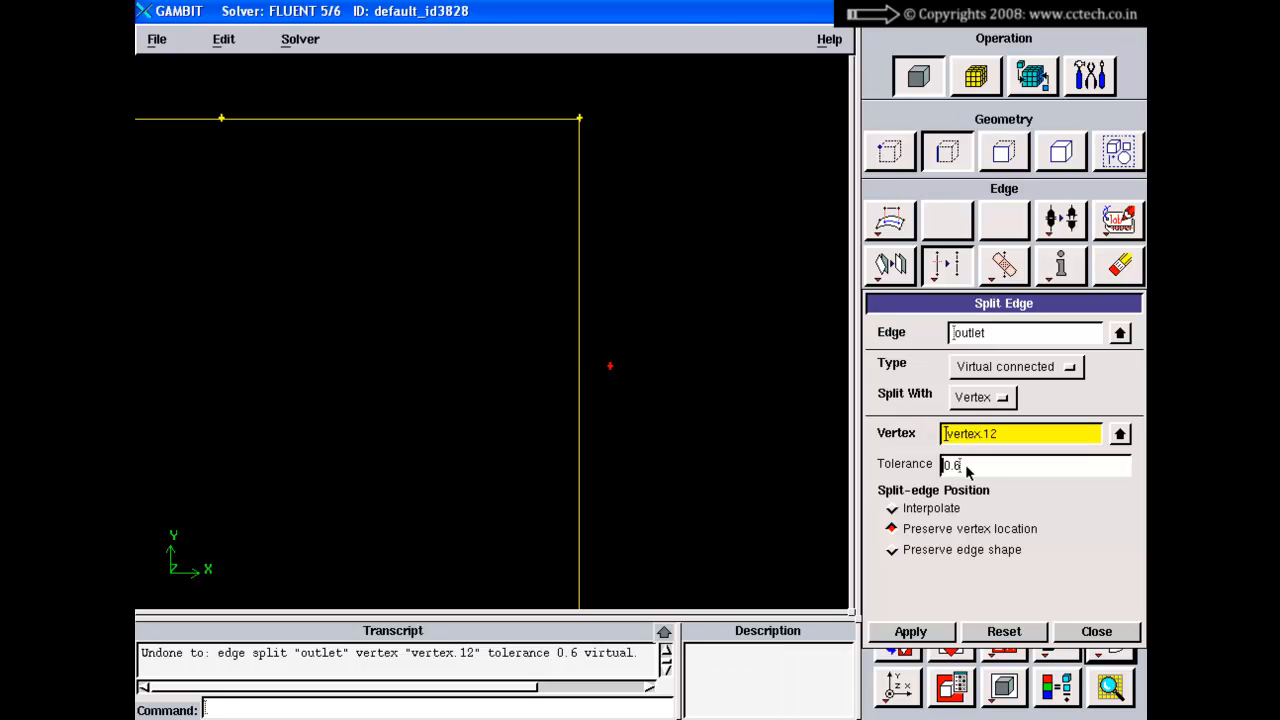
{"action": "left_click", "coordinate": [912, 632]}
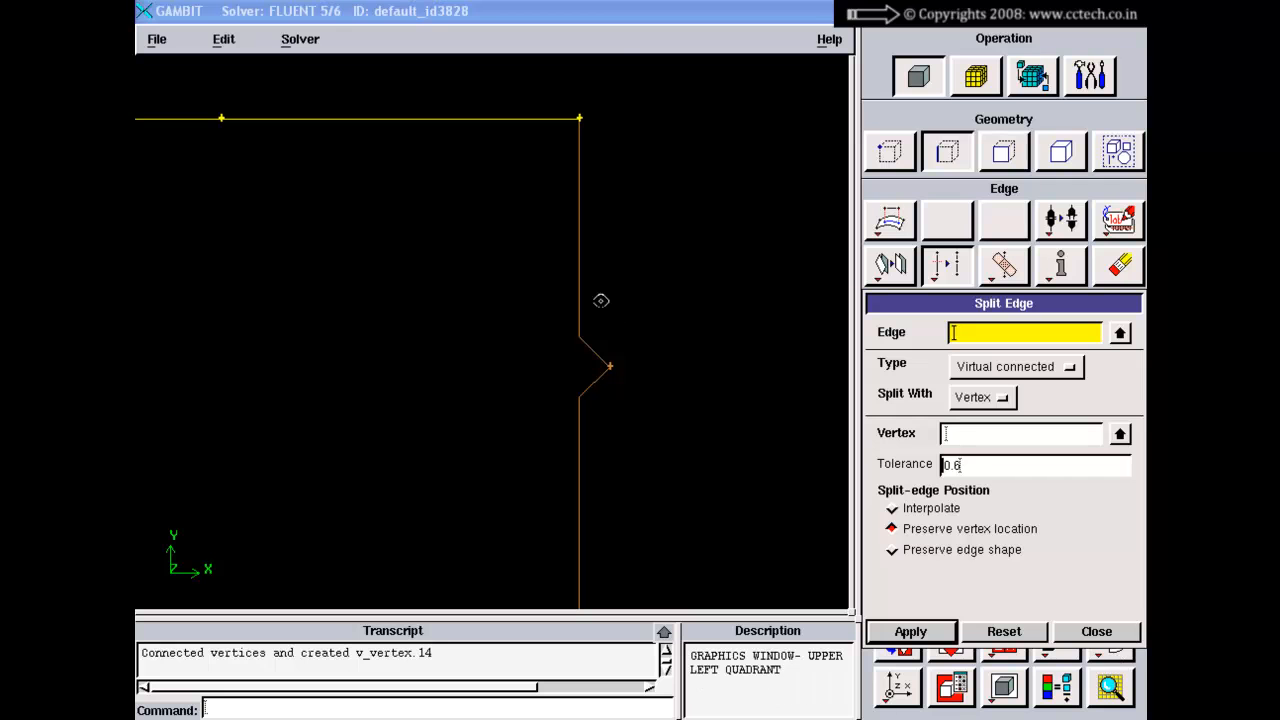
{"action": "left_click", "coordinate": [1112, 654]}
- Split the outlet edge as Virtual connected with the offset vertex, using Preserve edge shape and the 0.6 tolerance
{"action": "left_click", "coordinate": [913, 551]}
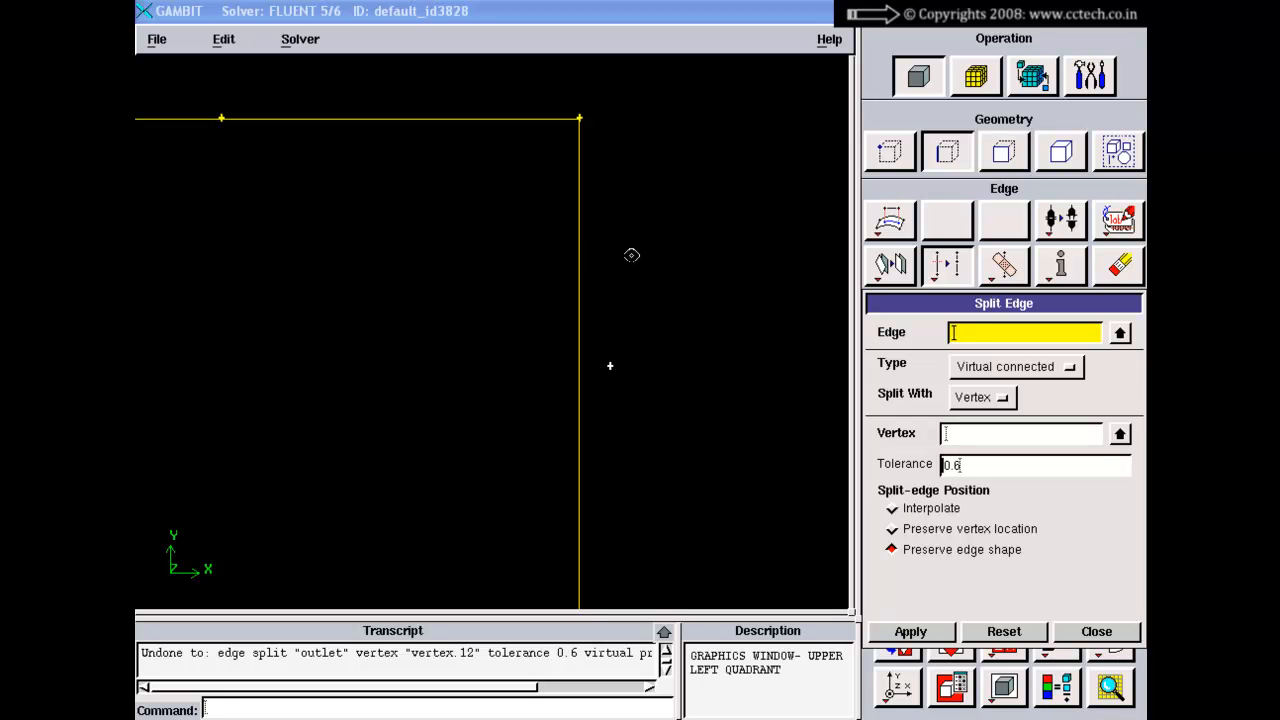
{"action": "left_click", "coordinate": [581, 231], "text": "shift"}
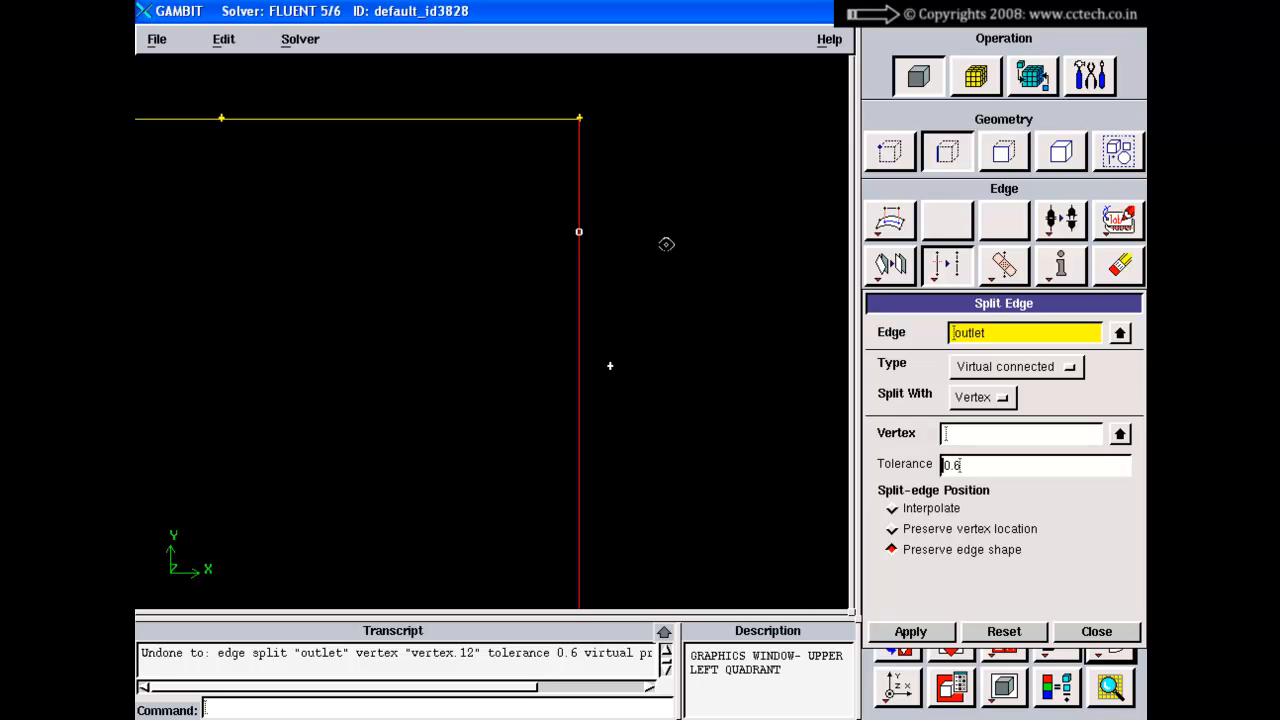
{"action": "left_click", "coordinate": [610, 366], "text": "shift"}
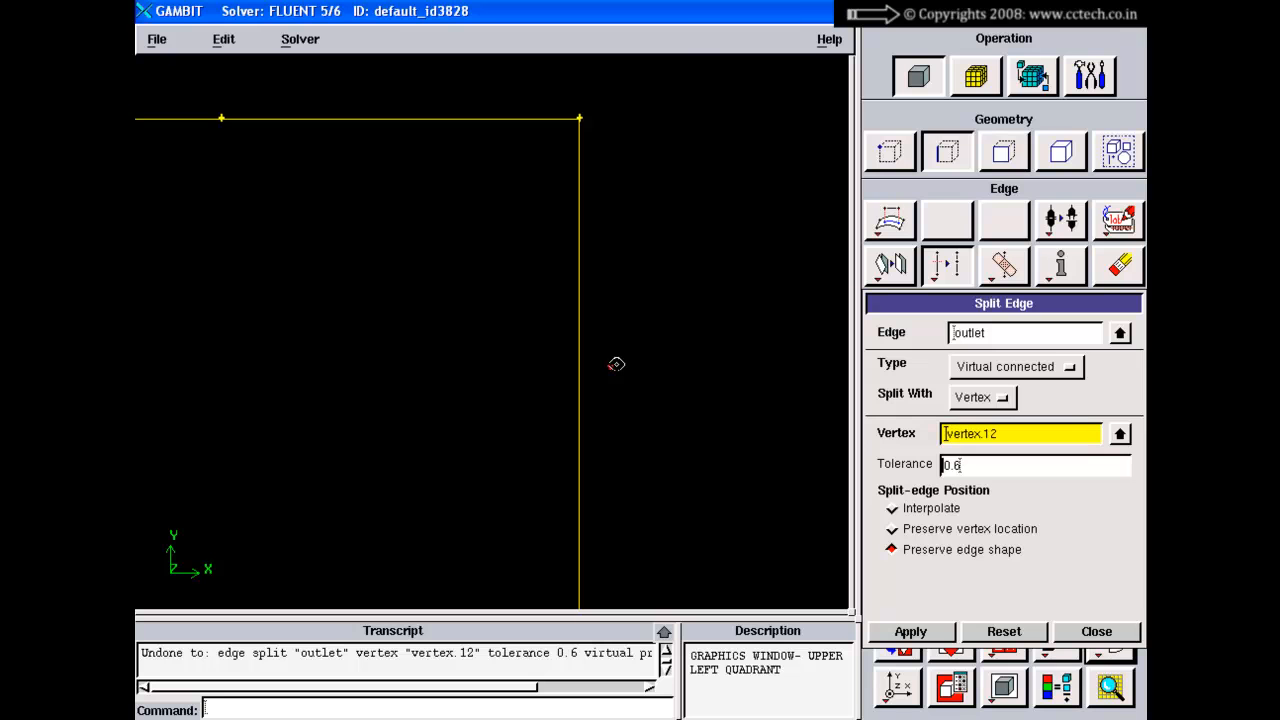
{"action": "left_click", "coordinate": [911, 631]}
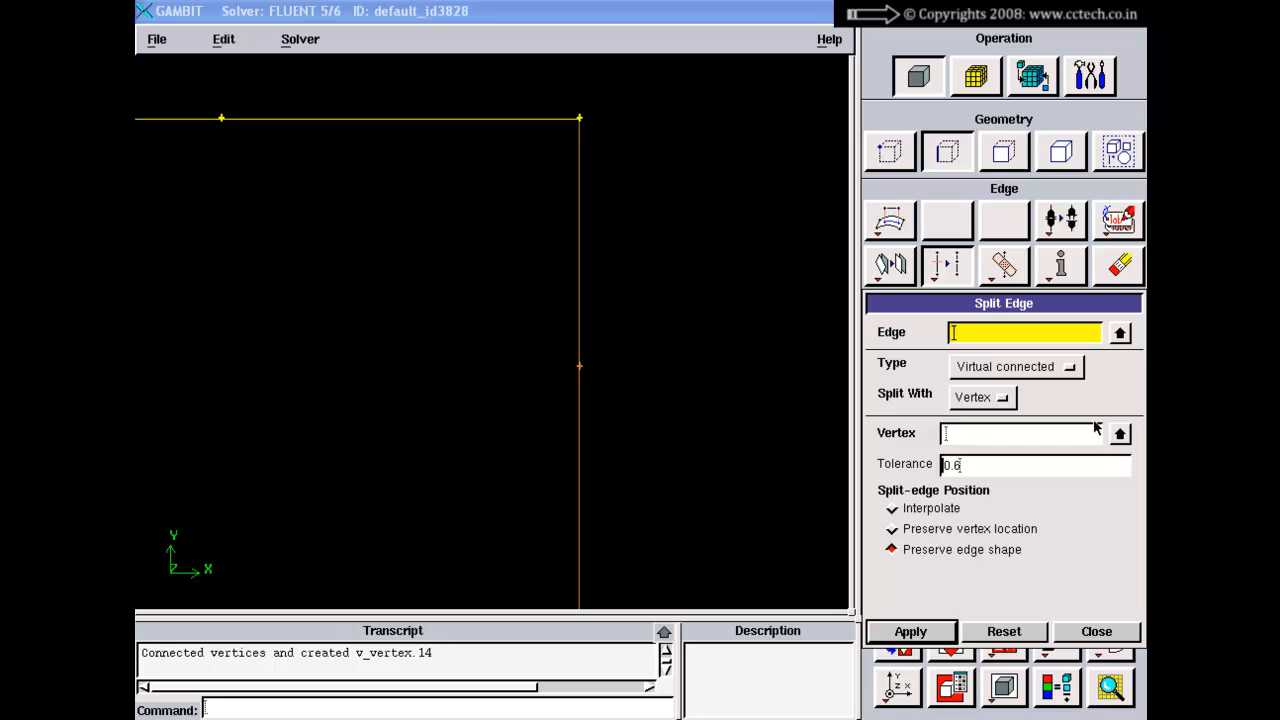
{"action": "left_click", "coordinate": [912, 530]}
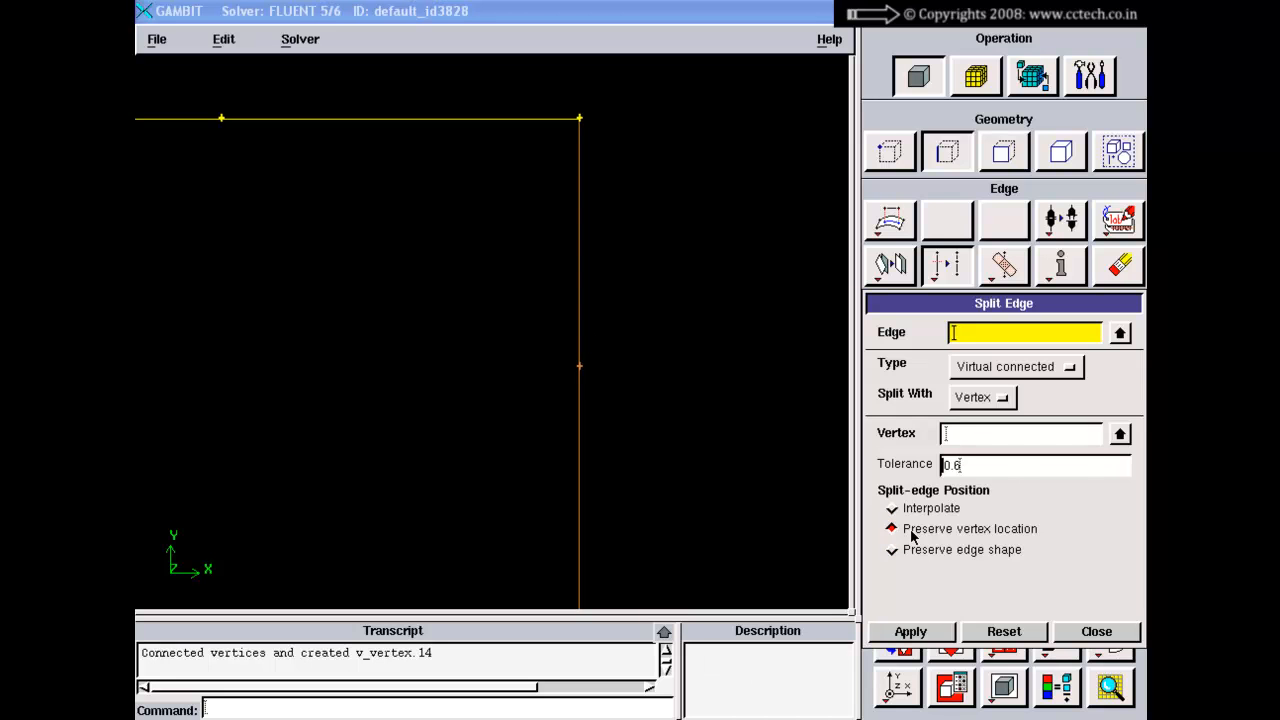
{"action": "left_click", "coordinate": [907, 556]}
{"action": "left_click", "coordinate": [1005, 367]}
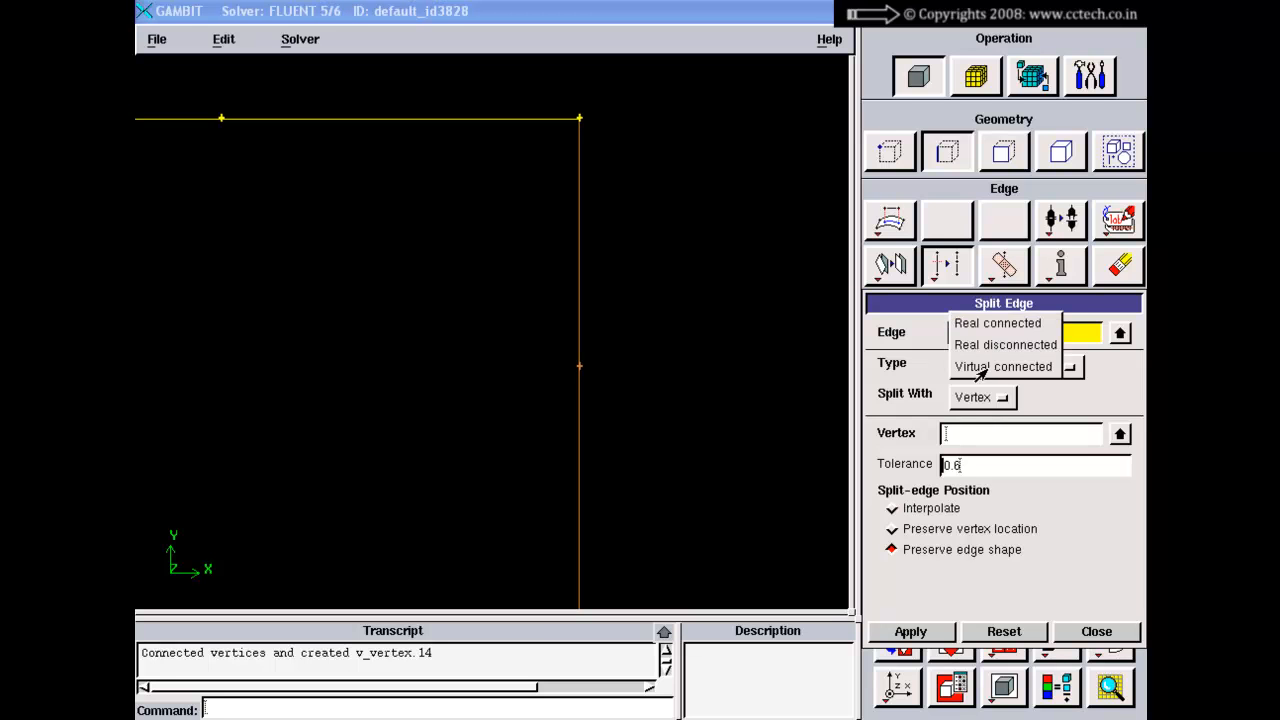
- Review the split type and split-tool options, and switch to PowerPoint to study the Split Edge slide on virtual split-edge positions
{"action": "left_click", "coordinate": [987, 368]}
{"action": "left_click", "coordinate": [963, 398]}
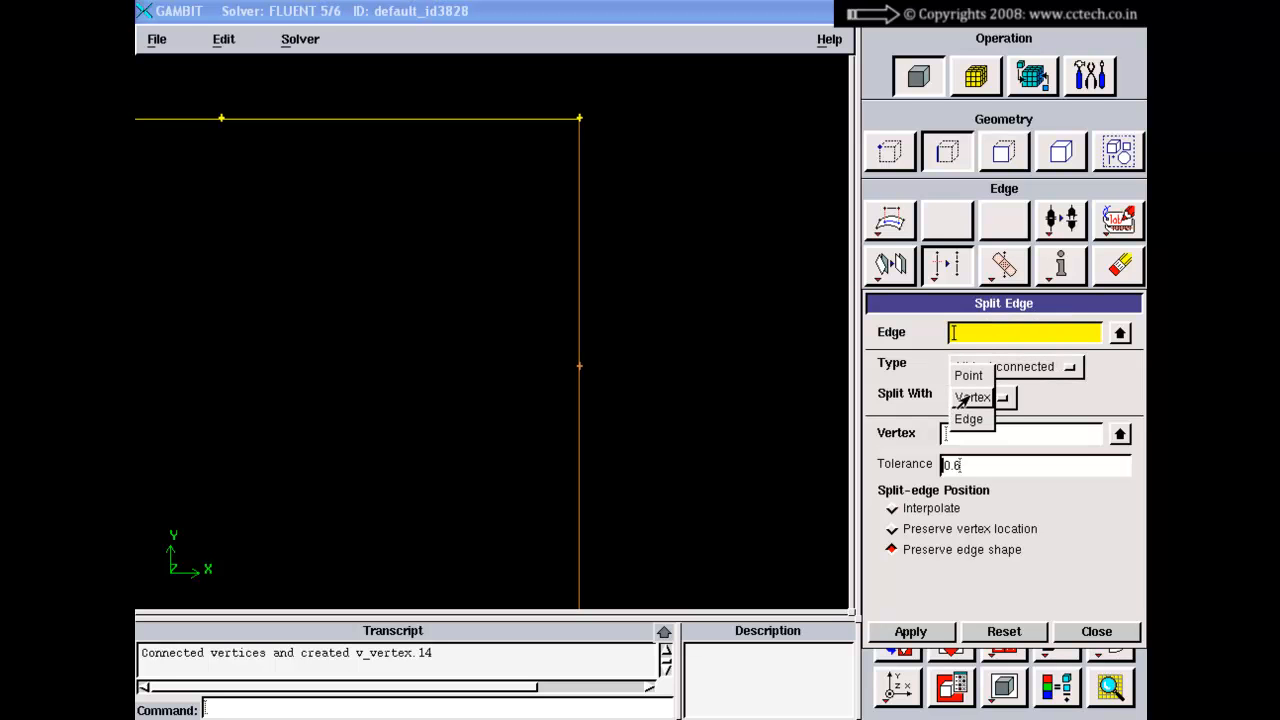
{"action": "left_click", "coordinate": [962, 399]}
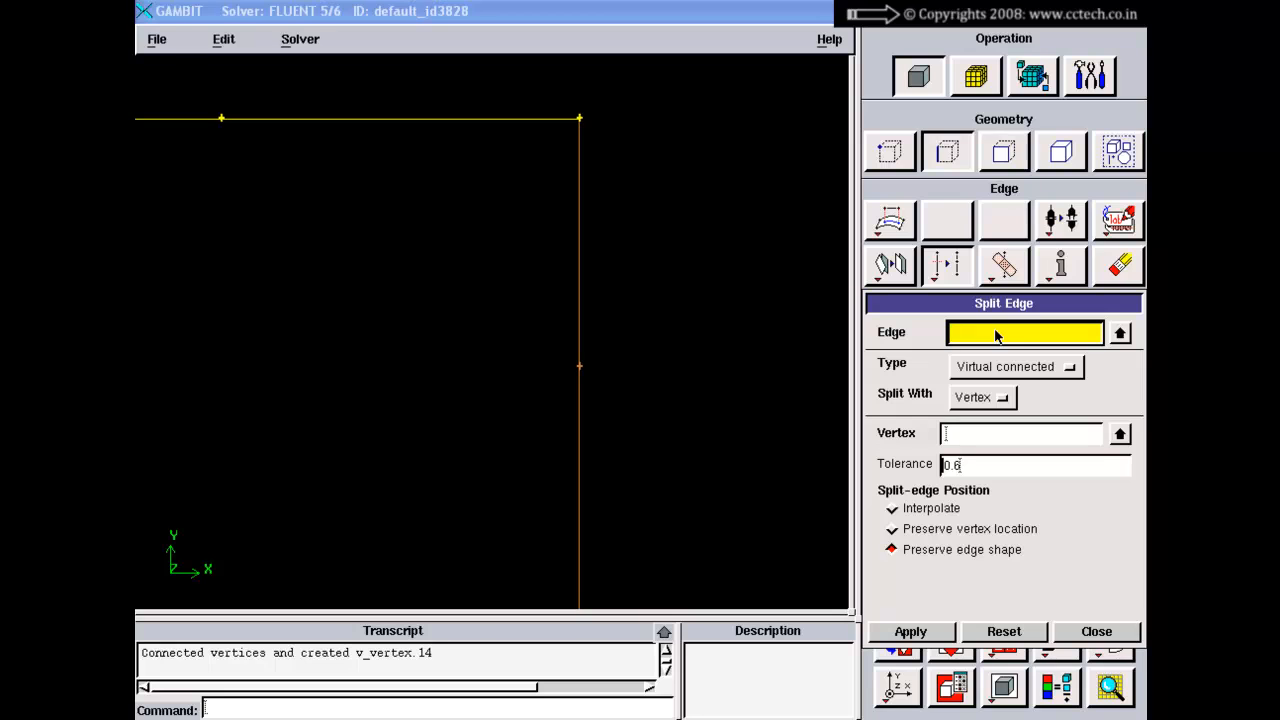
{"action": "key", "text": "alt+Tab"}
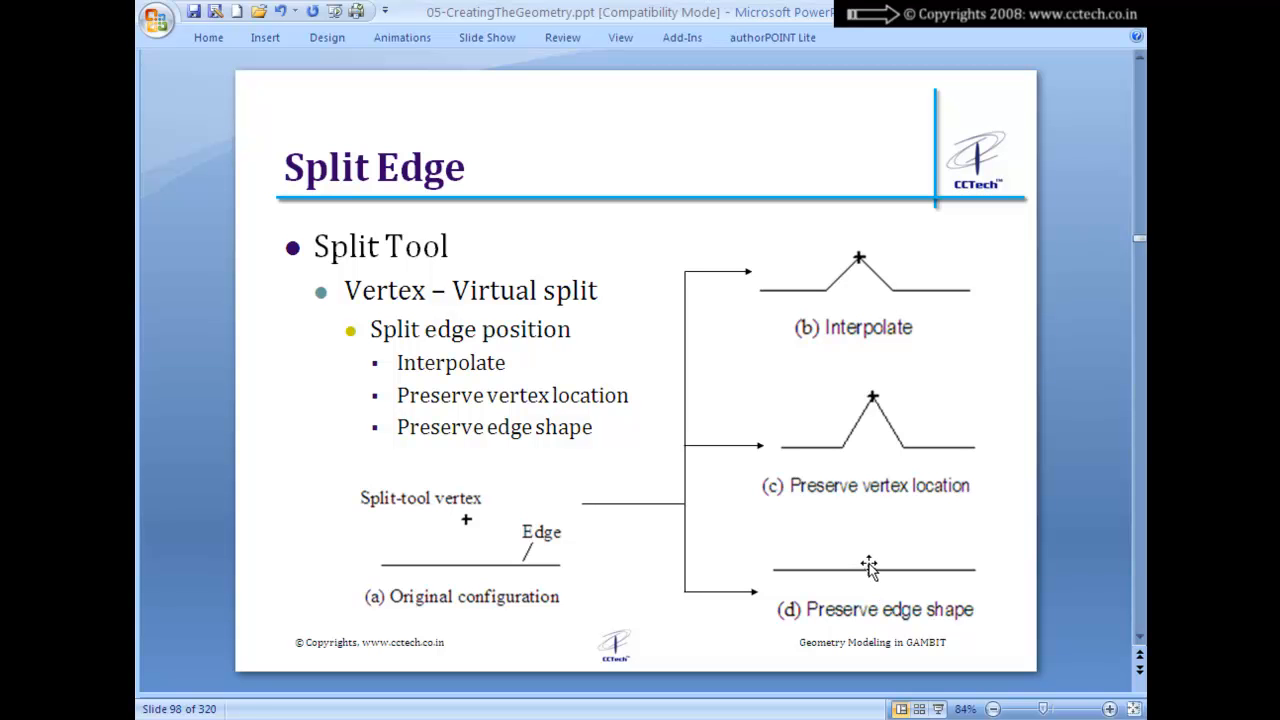
{"action": "scroll", "coordinate": [869, 566], "scroll_direction": "down", "scroll_amount": 1}
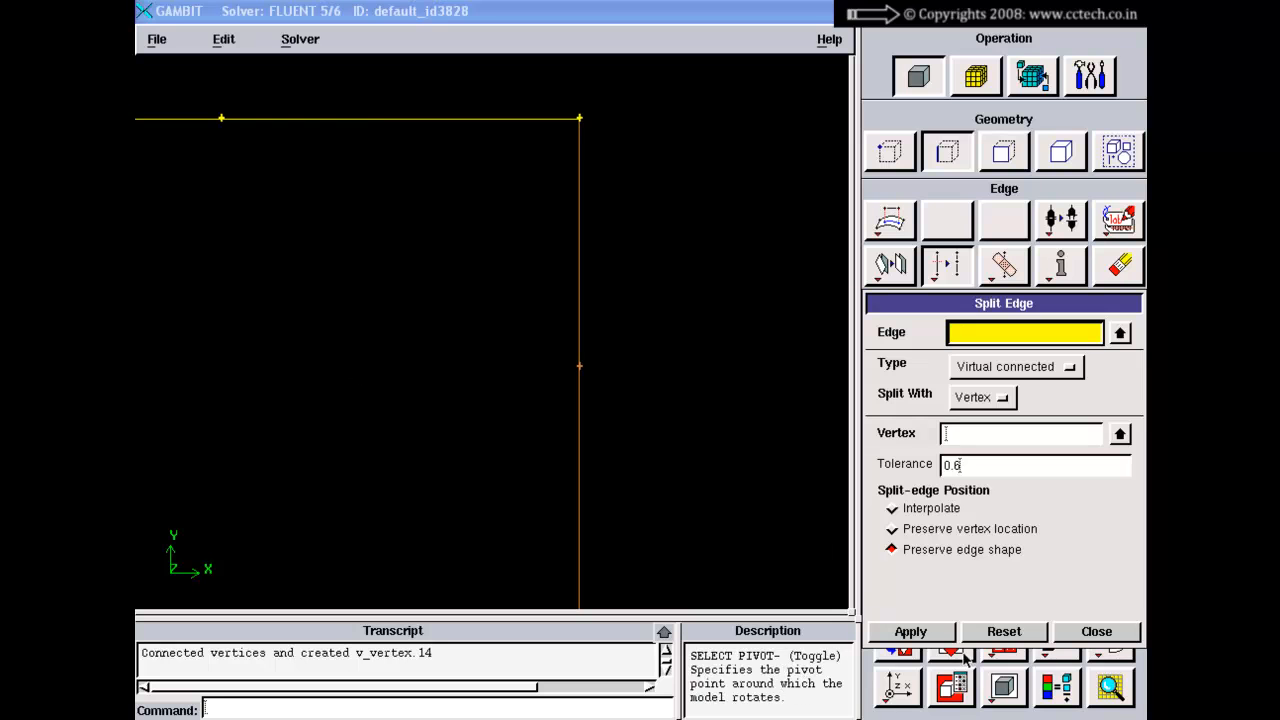
- Restore the Split Edge form's defaults and close it, and clear the whole model with the reset command
{"action": "left_click", "coordinate": [1003, 631]}
{"action": "left_click", "coordinate": [897, 655]}
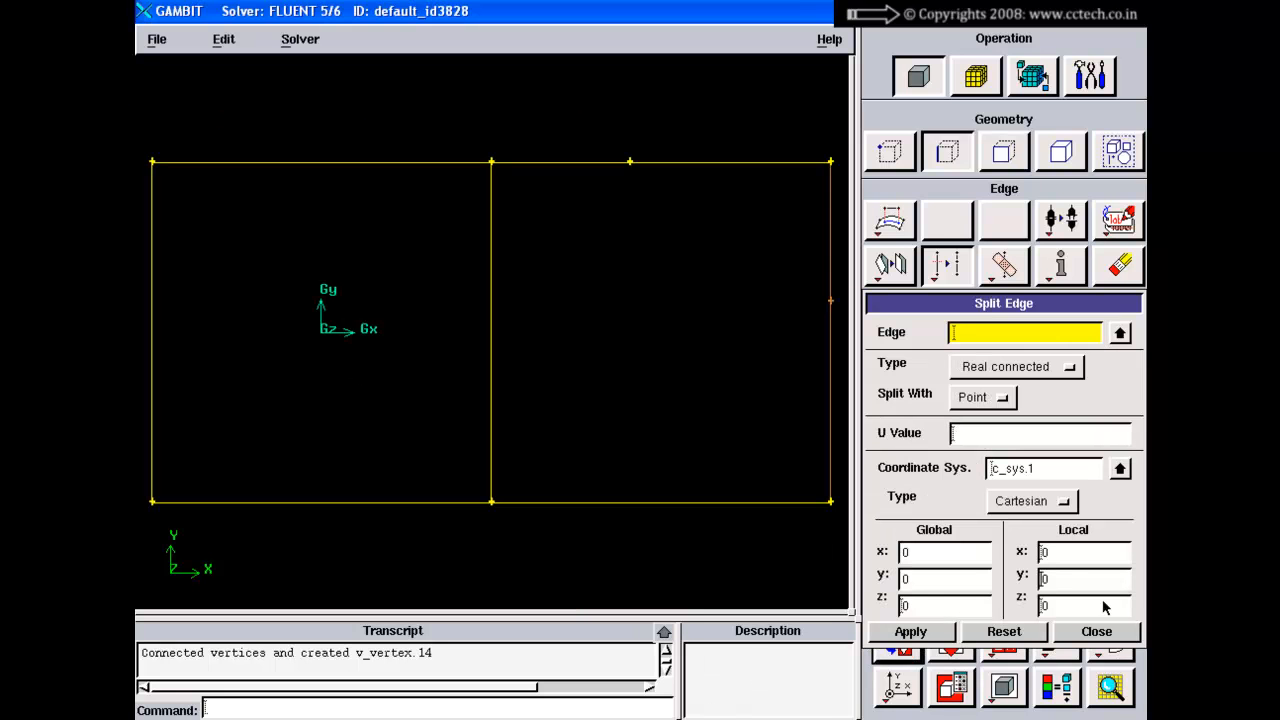
{"action": "left_click", "coordinate": [1097, 632]}
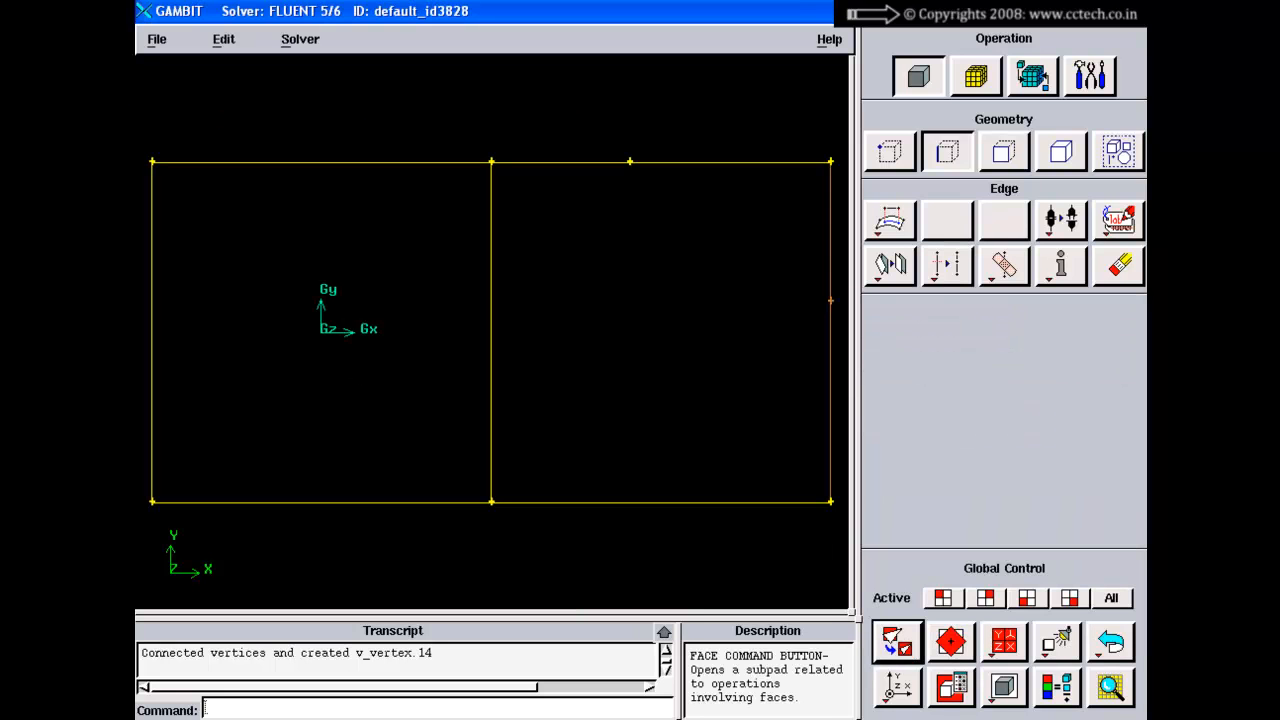
{"action": "left_click", "coordinate": [325, 711]}
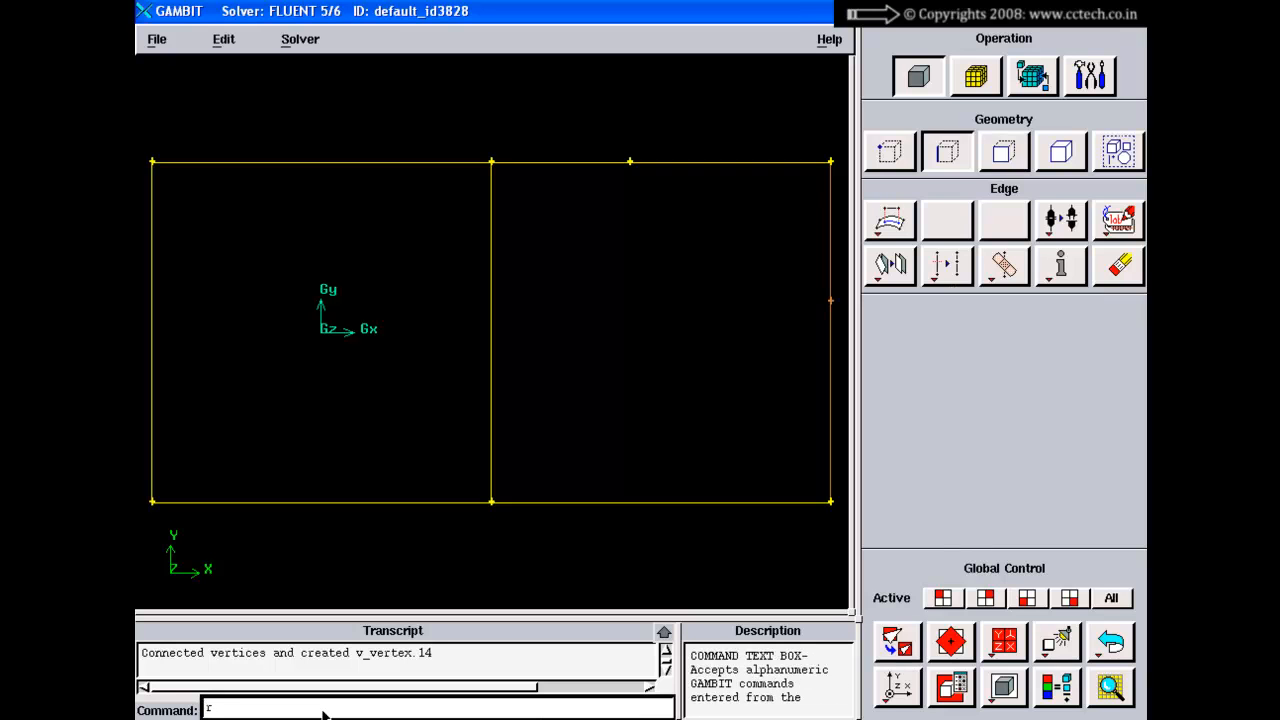
{"action": "type", "text": "reset"}
{"action": "key", "text": "Return"}
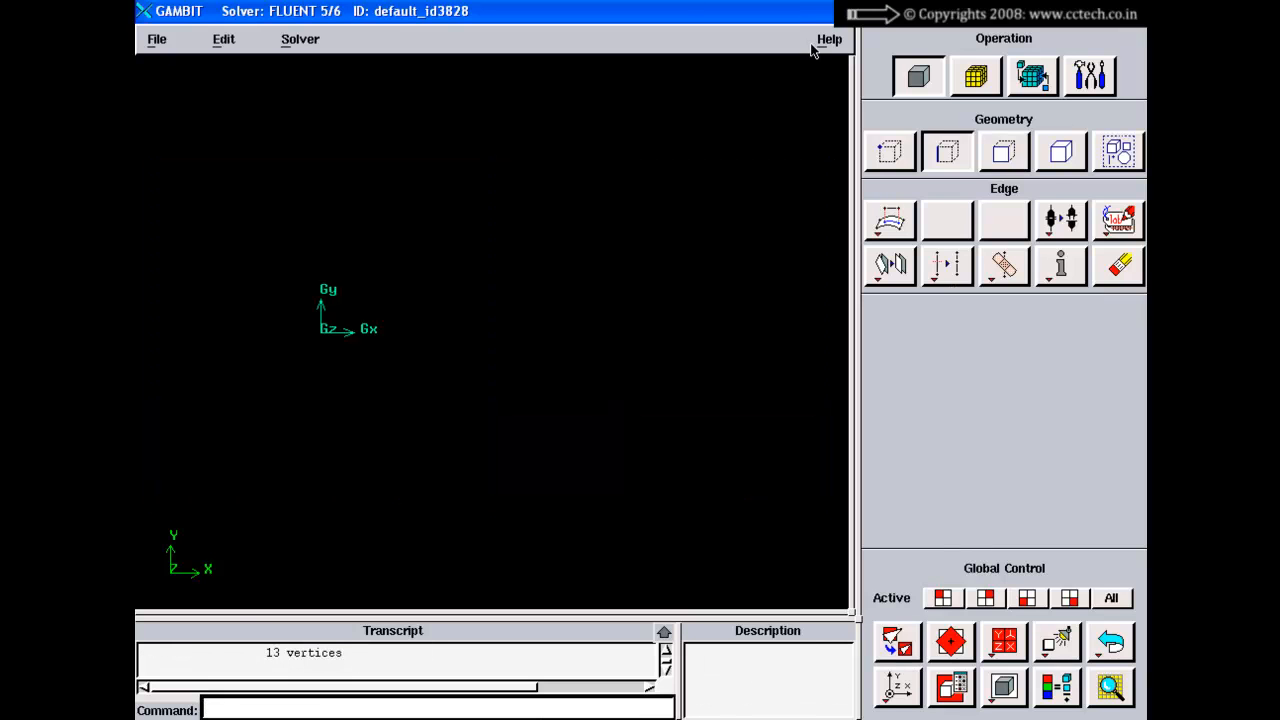
- Turn on the visibility of the XY-plane display grid for c_sys.1 and close the grid settings
{"action": "left_click", "coordinate": [1089, 75]}
{"action": "left_click", "coordinate": [1063, 221]}
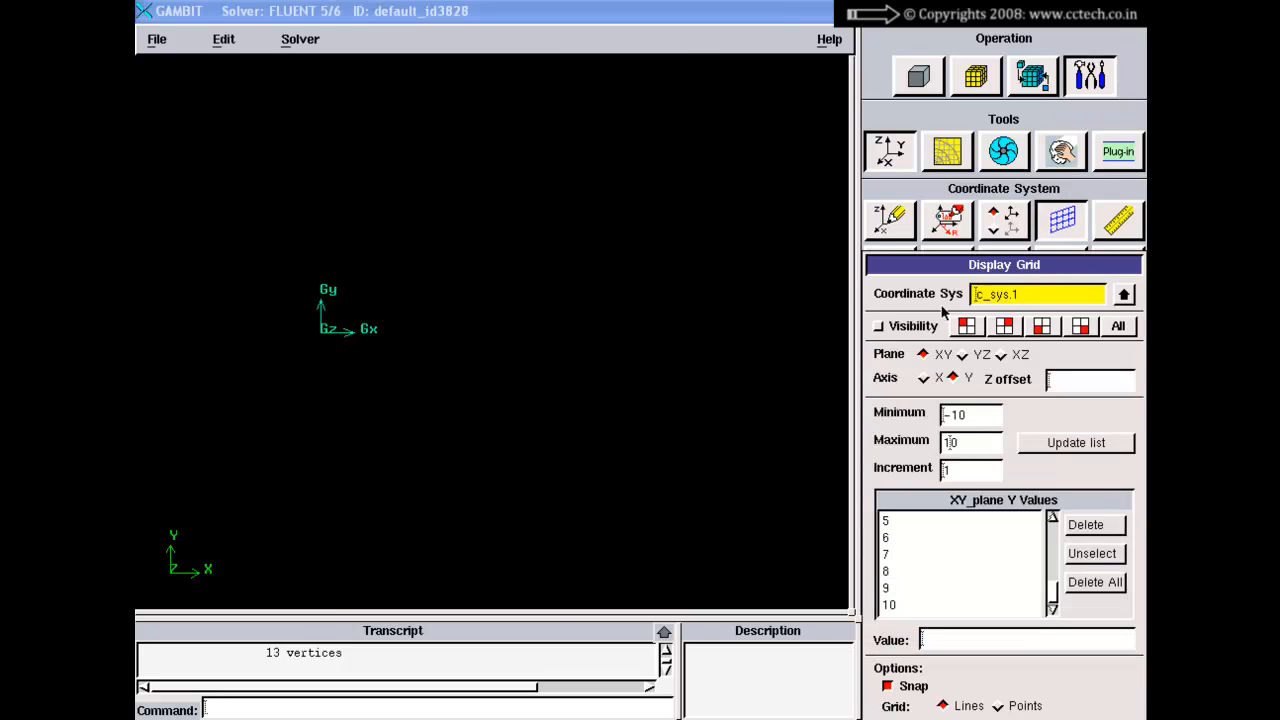
{"action": "left_click", "coordinate": [877, 325]}
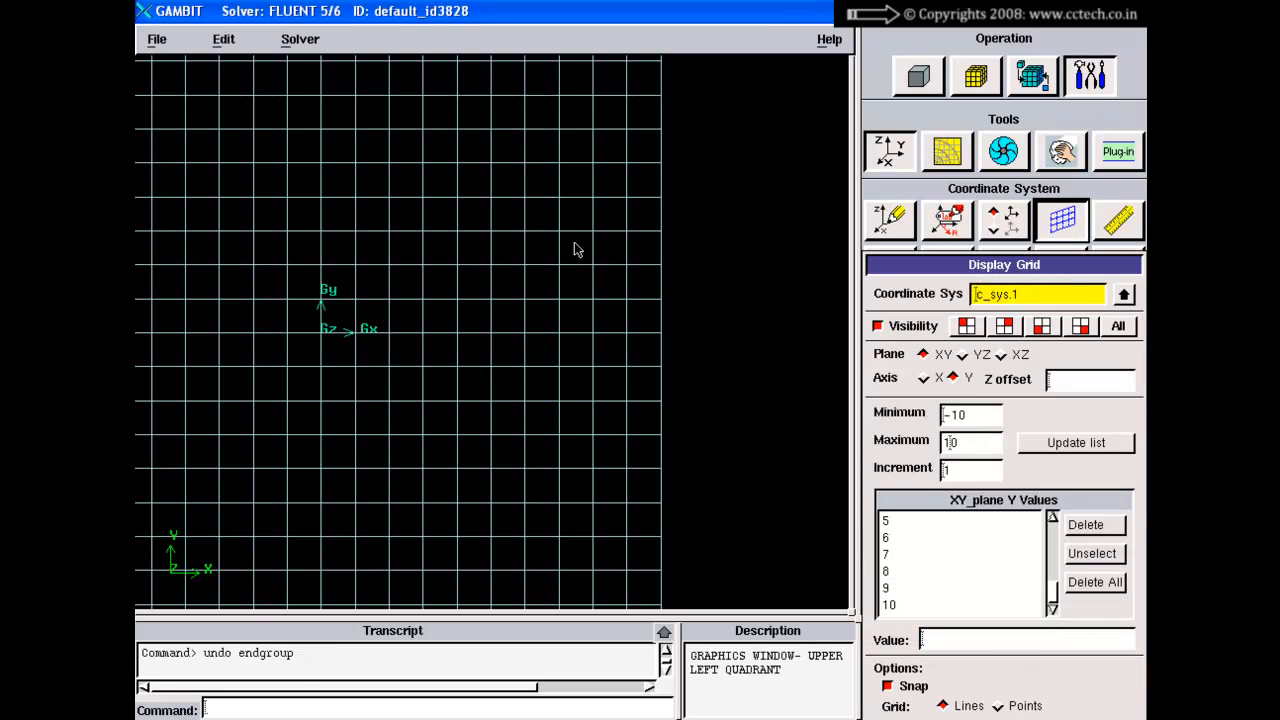
{"action": "left_click", "coordinate": [1010, 266]}
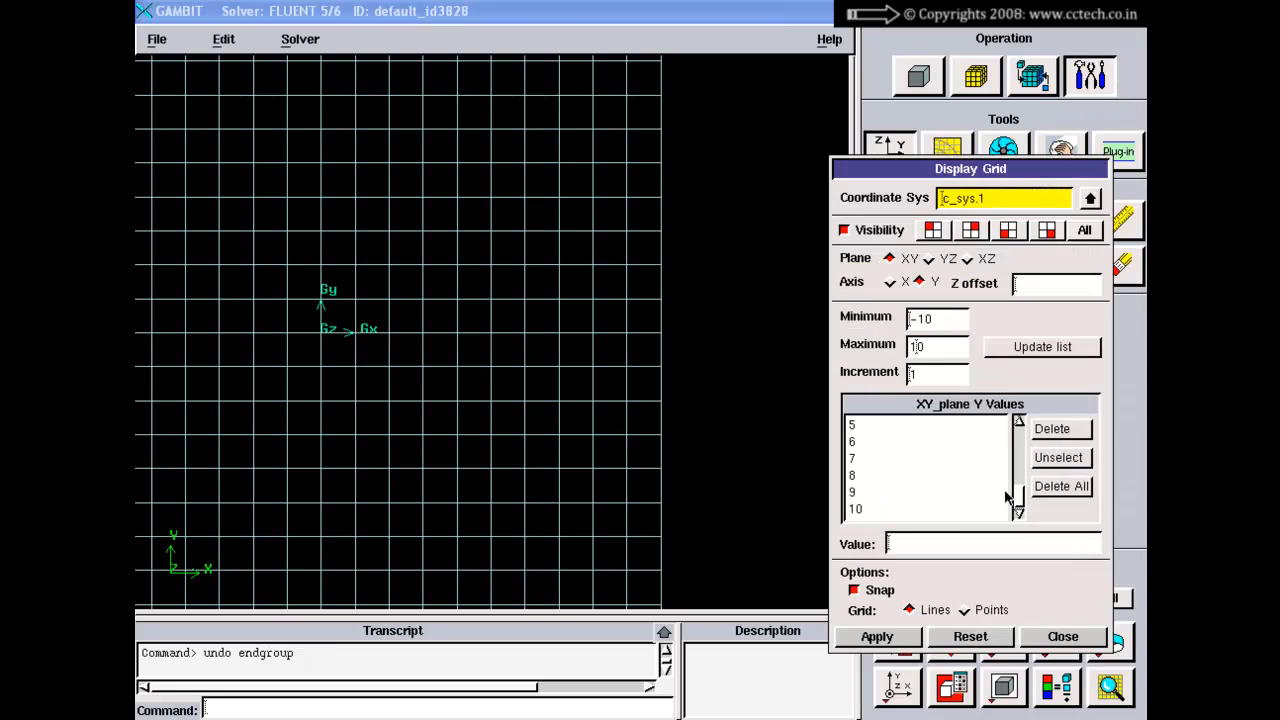
{"action": "left_click", "coordinate": [1062, 637]}
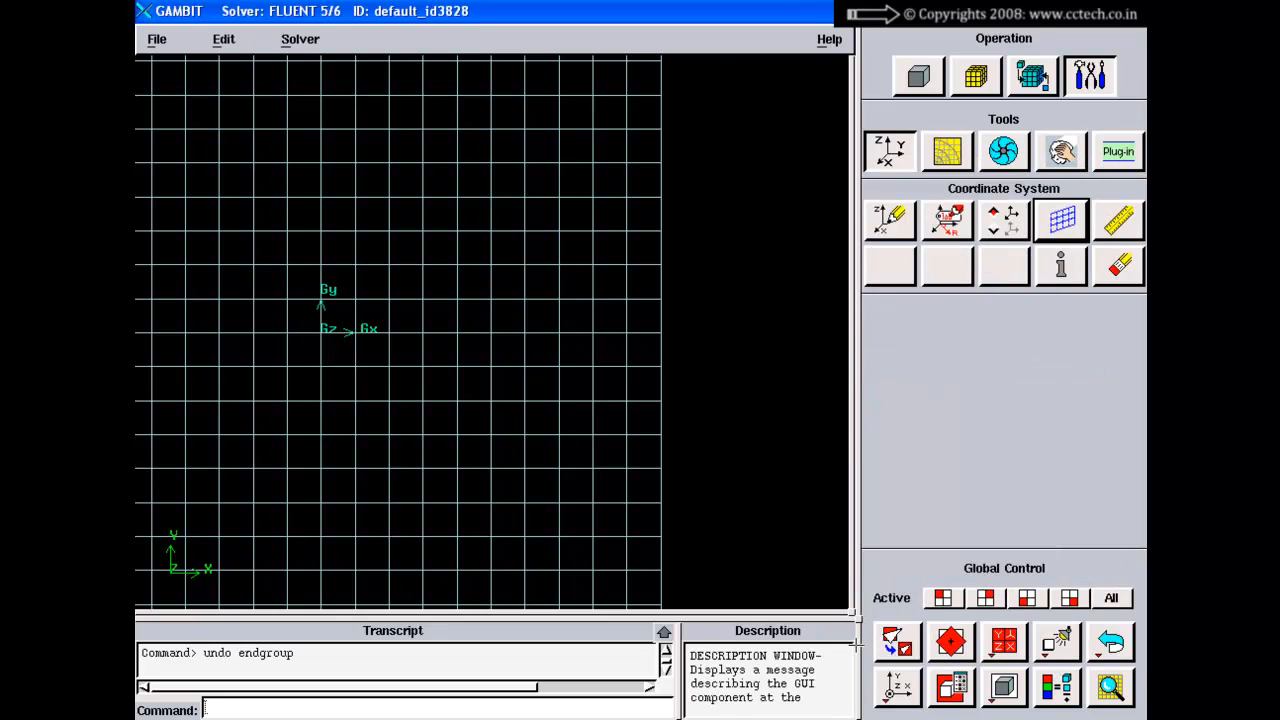
- Create four grid-snapped vertices at (-1, 7), (9, 7), (4, 10) and (3, 3), and hide the display grid
{"action": "left_click", "coordinate": [896, 686]}
{"action": "right_click_drag", "start_coordinate": [659, 433], "coordinate": [641, 269]}
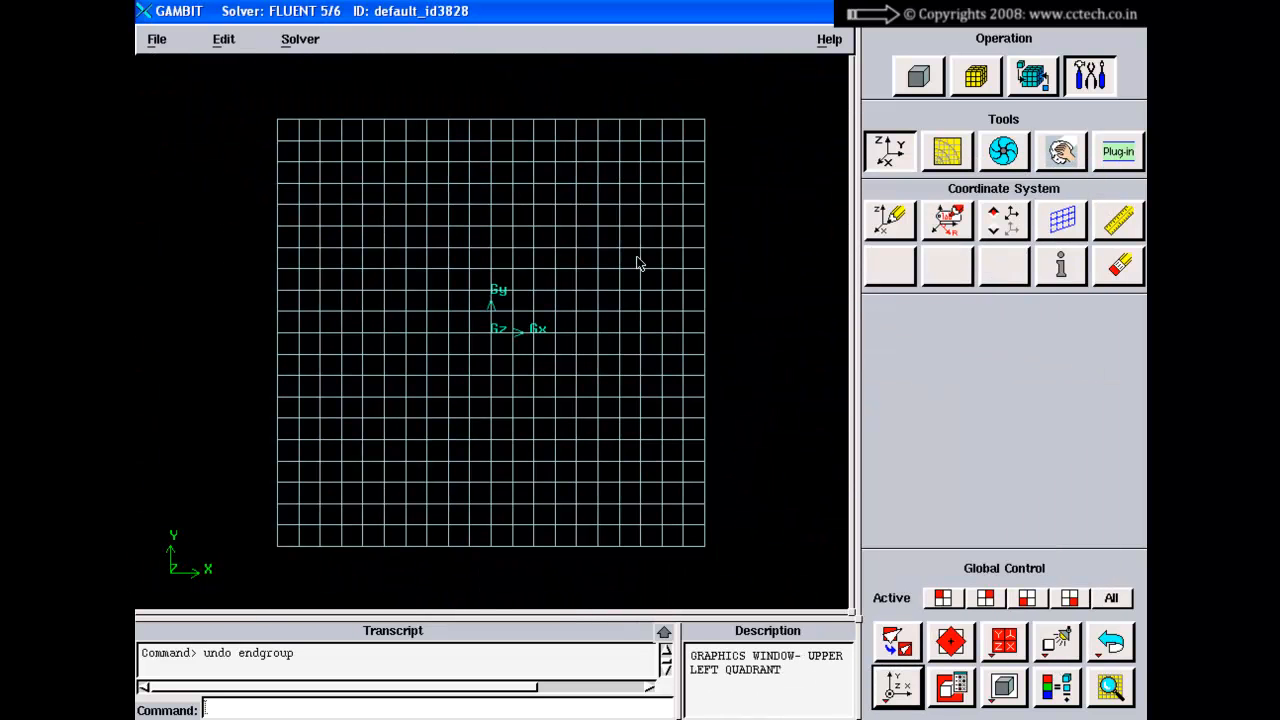
{"action": "right_click", "coordinate": [469, 183], "text": "ctrl"}
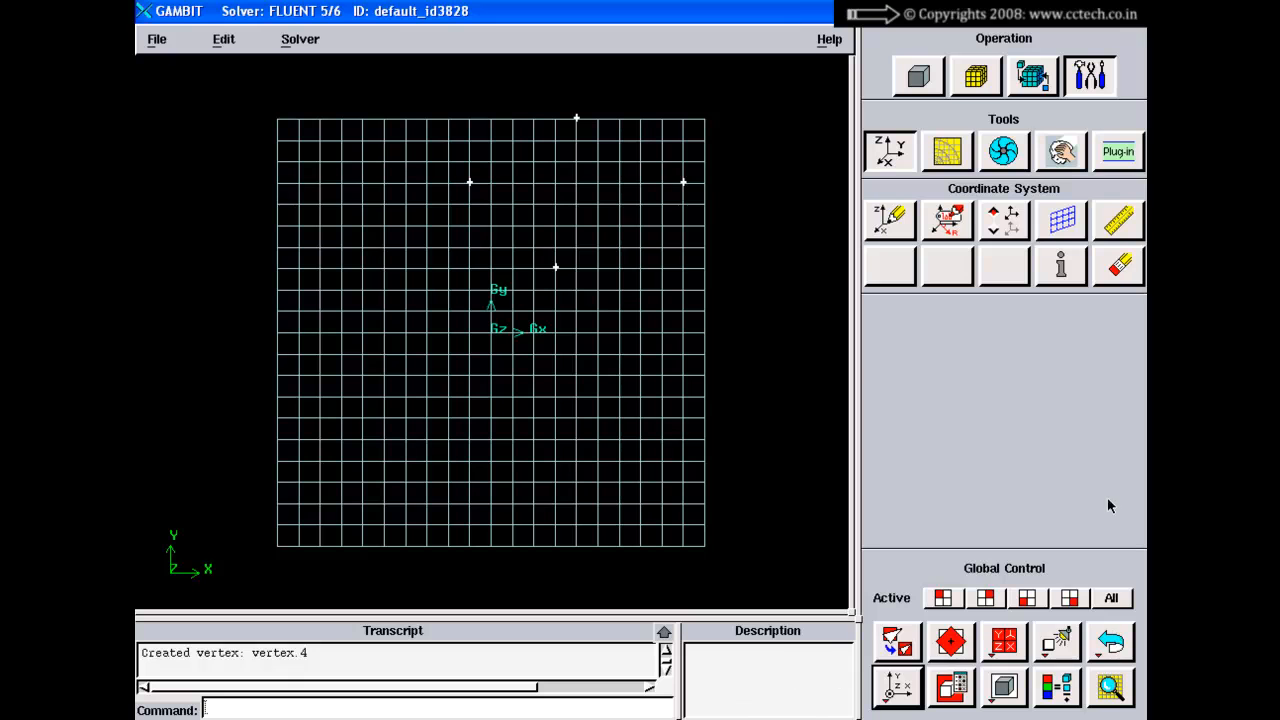
{"action": "left_click", "coordinate": [1061, 221]}
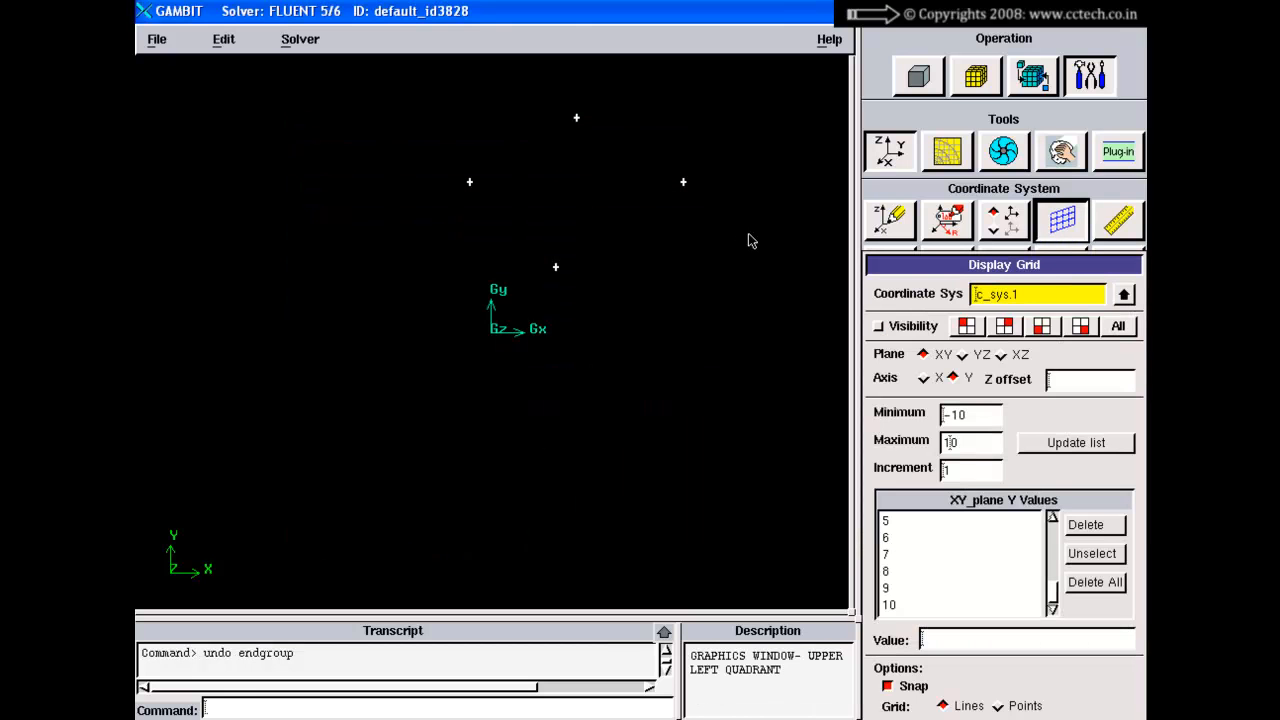
- Create a real straight edge joining the two vertices that lie at the same height
{"action": "left_click", "coordinate": [918, 76]}
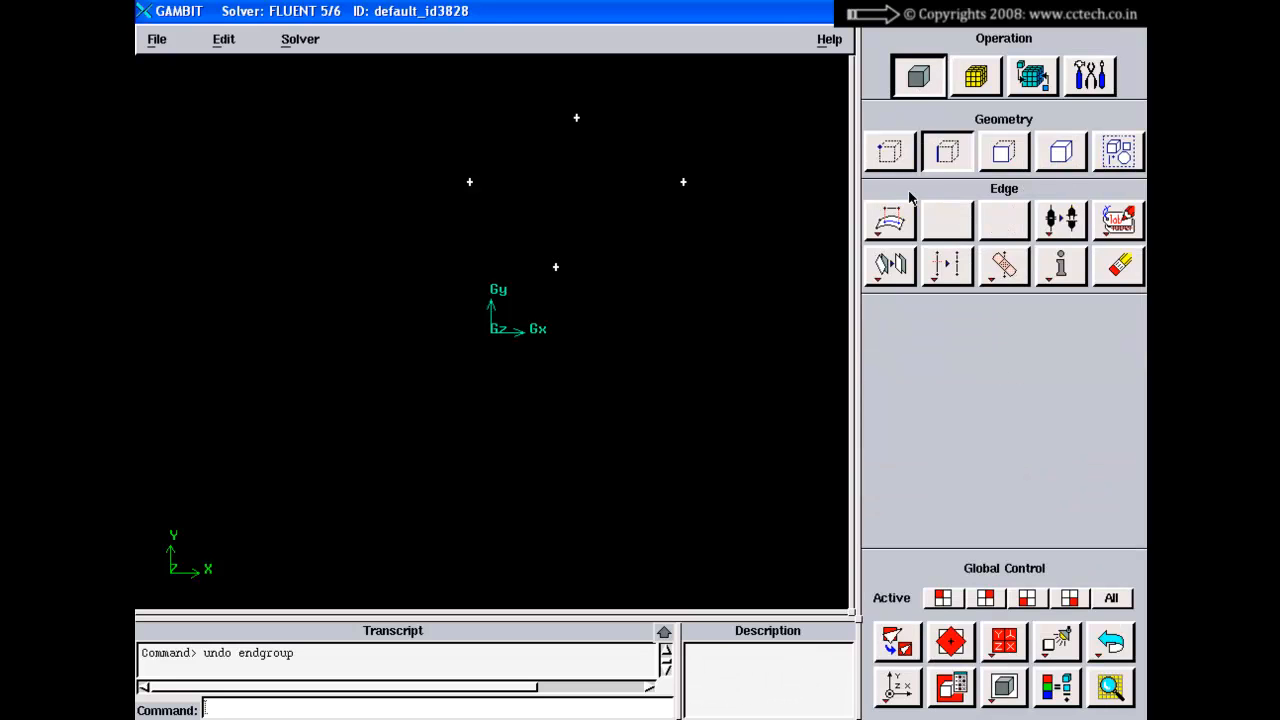
{"action": "right_click", "coordinate": [890, 221]}
{"action": "left_click", "coordinate": [910, 265]}
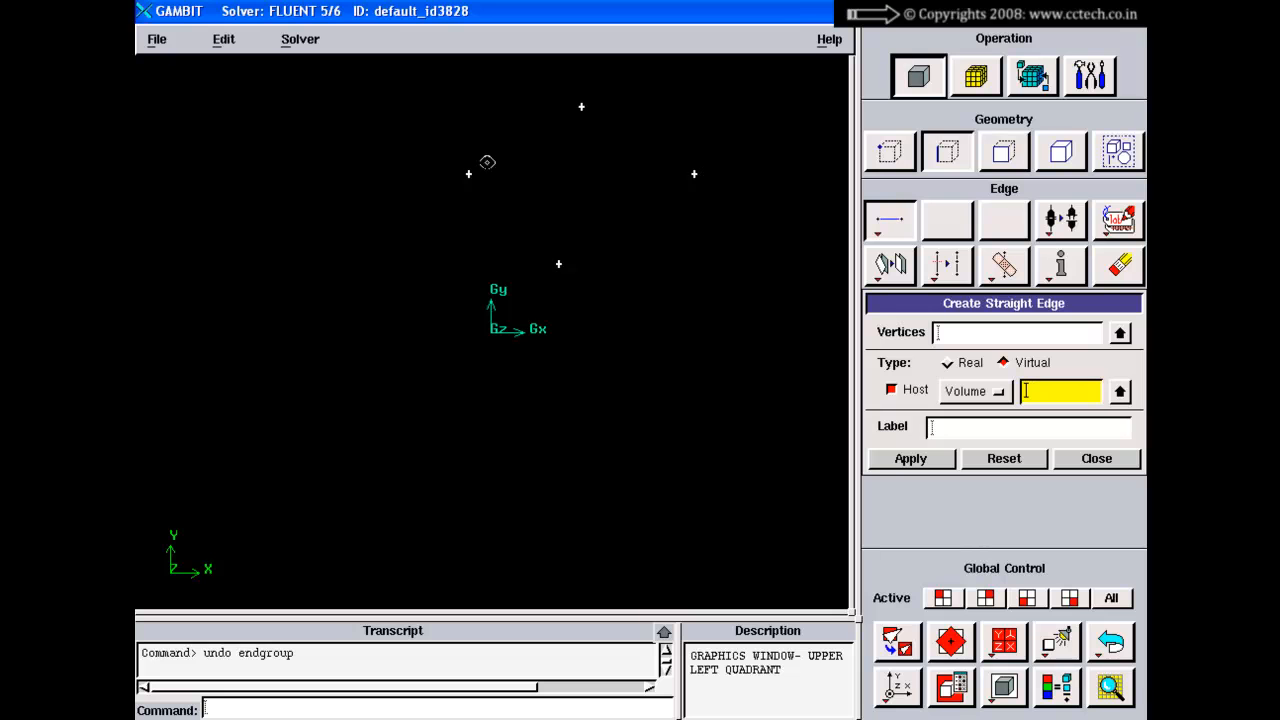
{"action": "left_click", "coordinate": [997, 337]}
{"action": "left_click", "coordinate": [947, 363]}
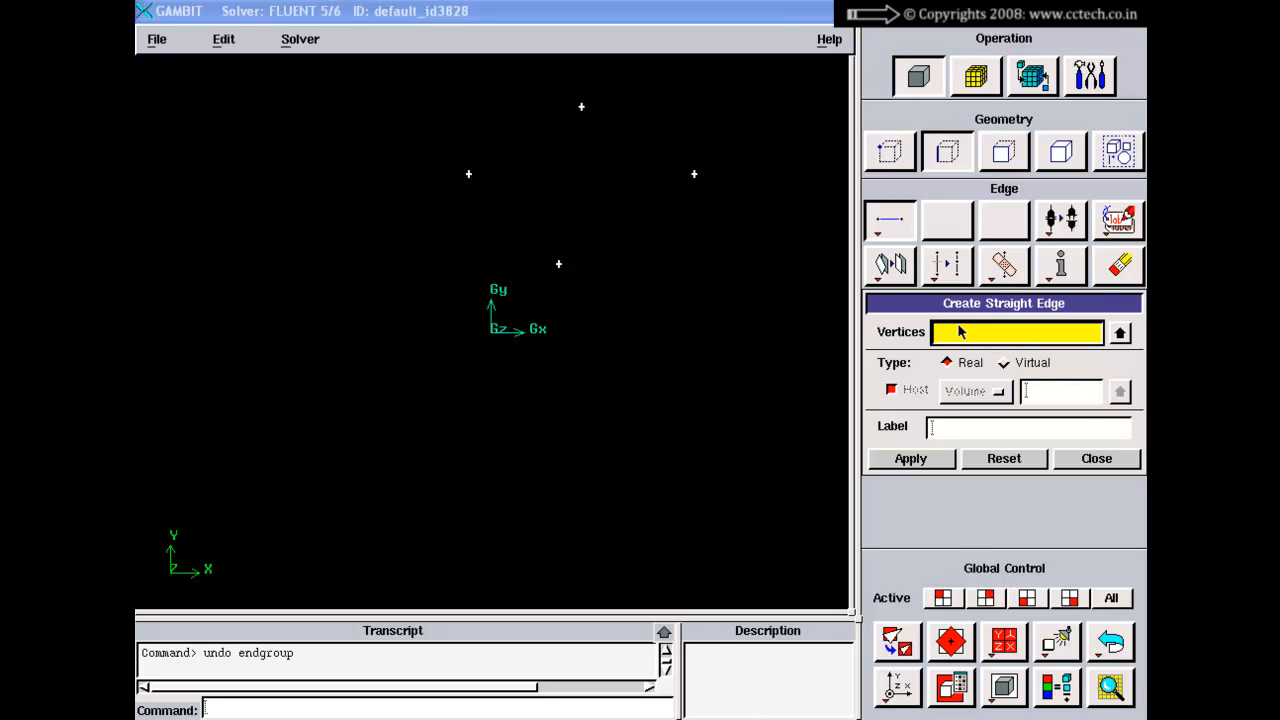
{"action": "left_click", "coordinate": [471, 172], "text": "shift"}
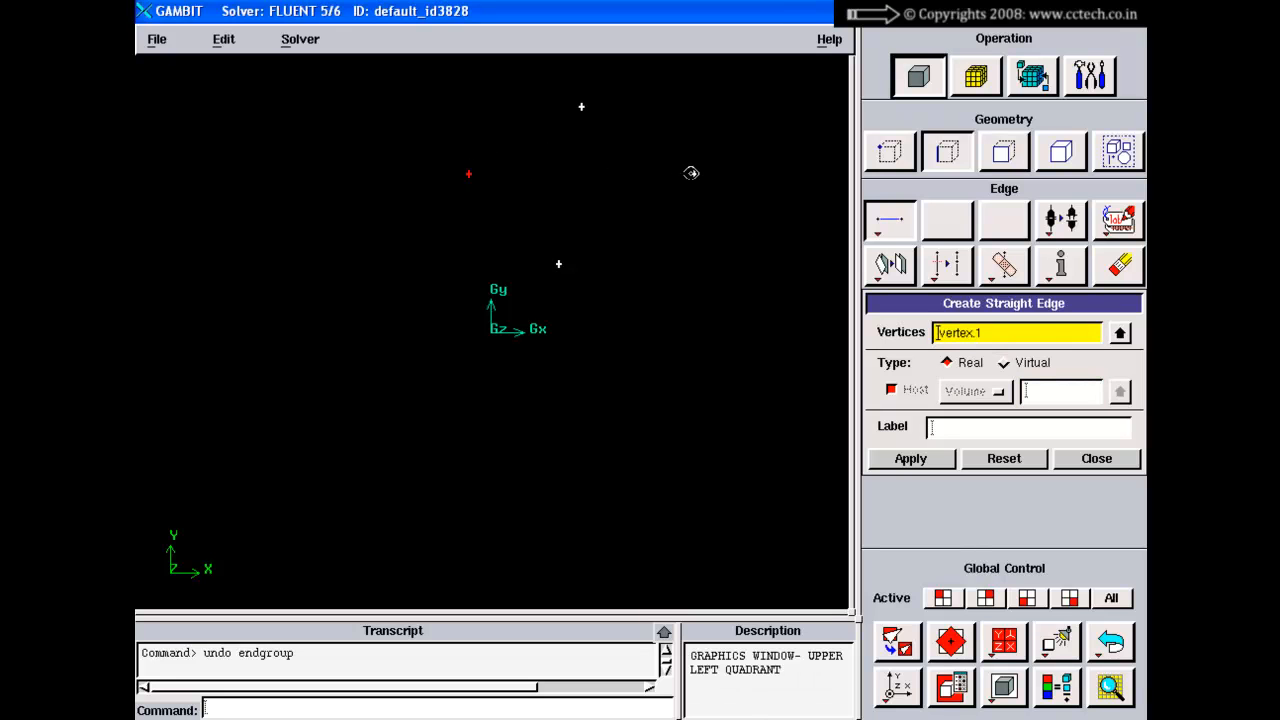
{"action": "left_click", "coordinate": [695, 174], "text": "shift"}
{"action": "middle_click", "coordinate": [700, 160], "text": "shift"}
- Create a second real straight edge between the uppermost and lowermost vertices so it crosses the horizontal edge
{"action": "left_click", "coordinate": [582, 105], "text": "shift"}
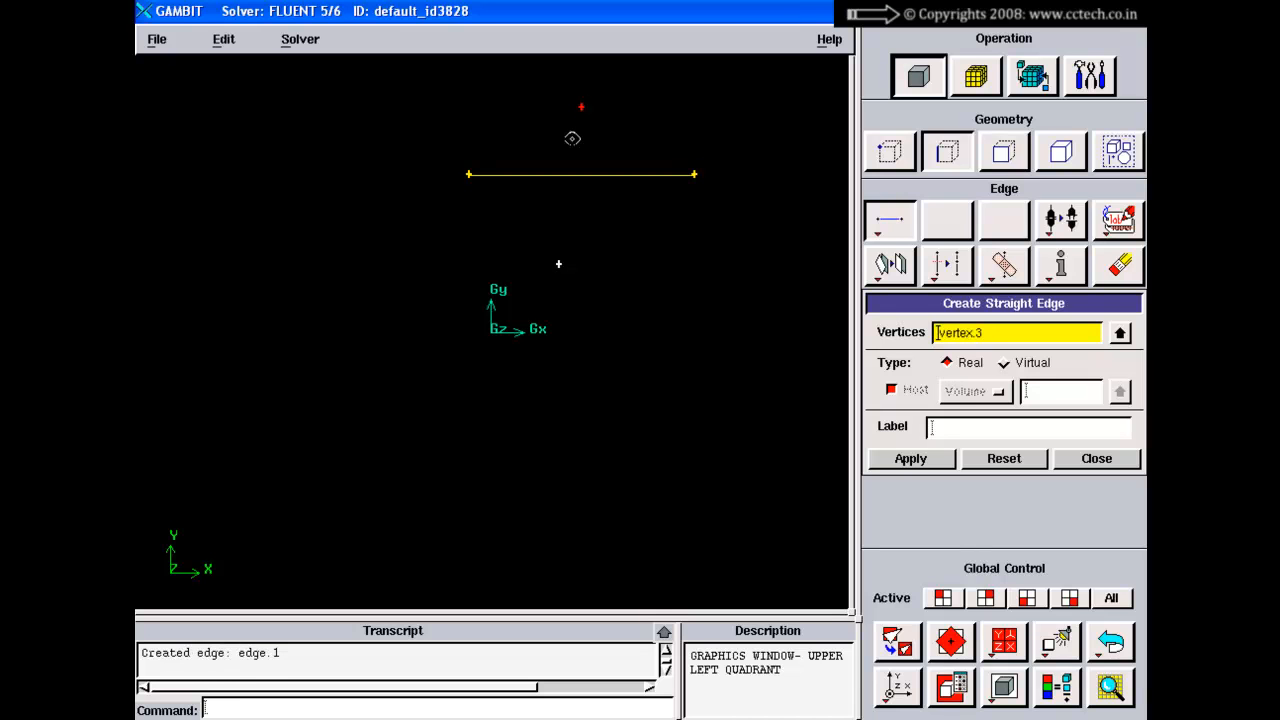
{"action": "middle_click", "coordinate": [605, 245], "text": "shift"}
{"action": "left_click", "coordinate": [1097, 460]}
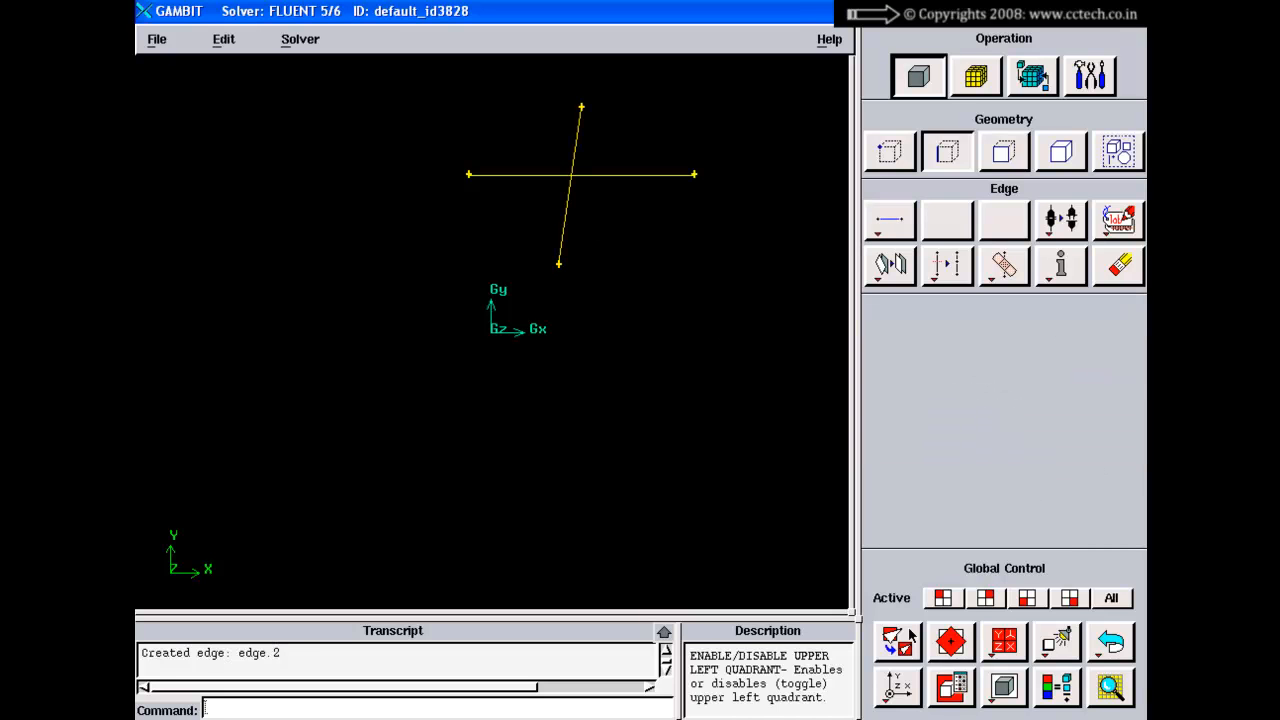
- Set up a Real connected edge split that uses an edge as the split tool
{"action": "left_click", "coordinate": [943, 597]}
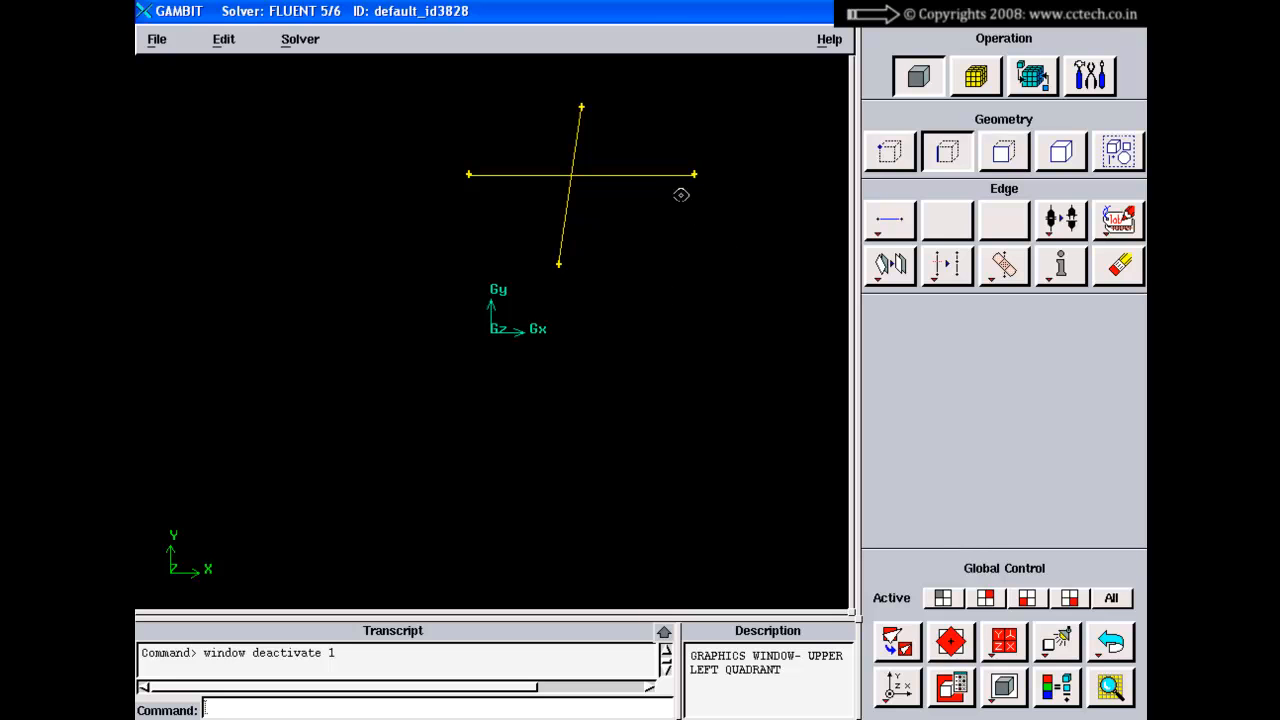
{"action": "left_click", "coordinate": [946, 264]}
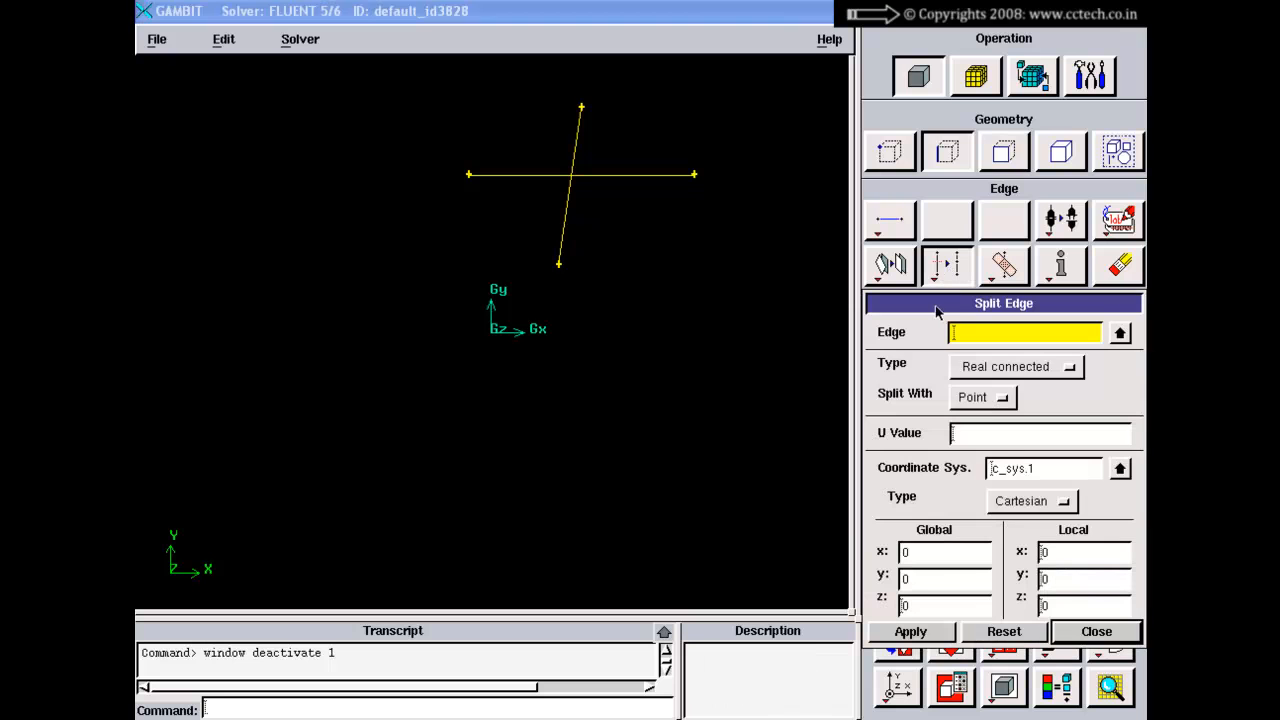
{"action": "left_click", "coordinate": [990, 398]}
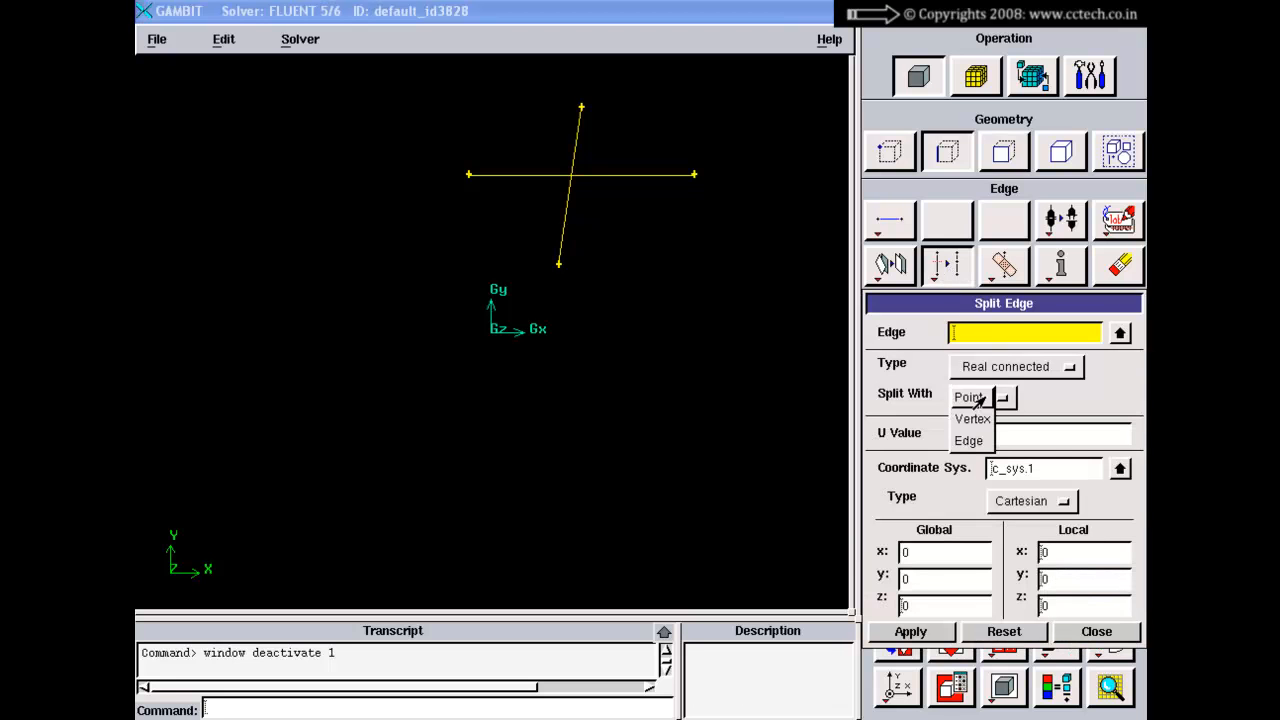
{"action": "left_click", "coordinate": [975, 444]}
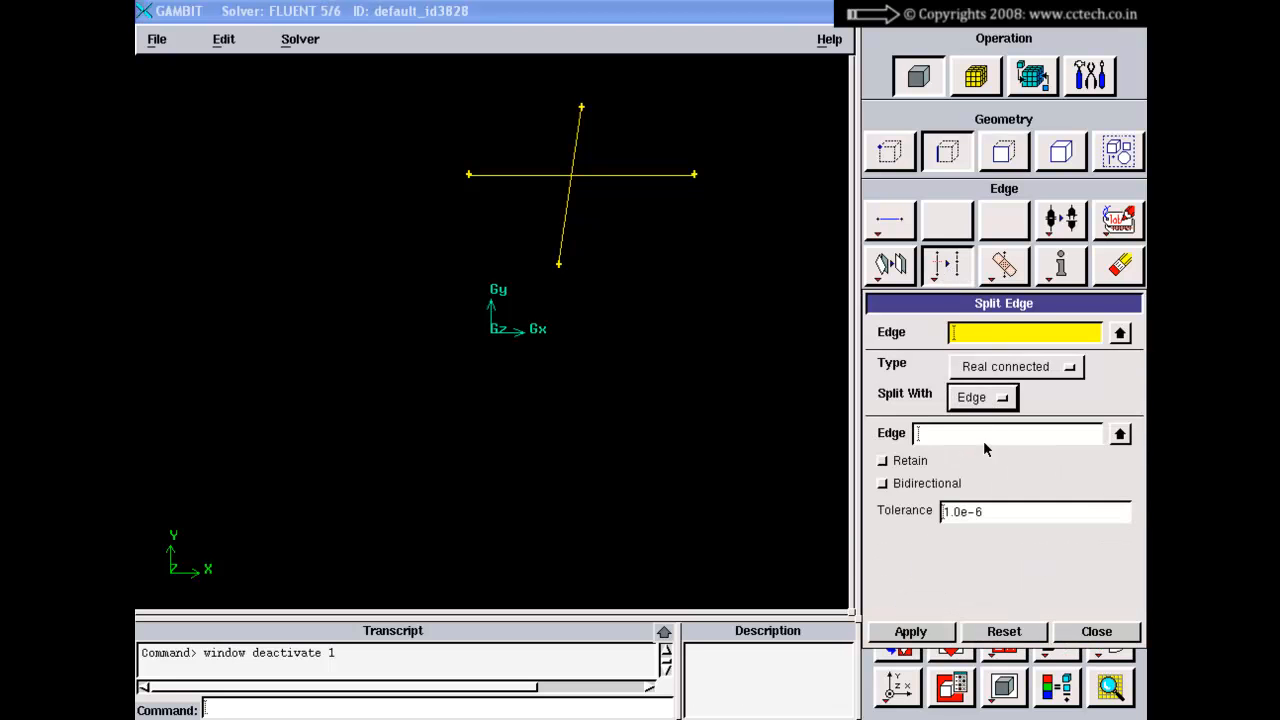
{"action": "left_click", "coordinate": [1000, 342]}
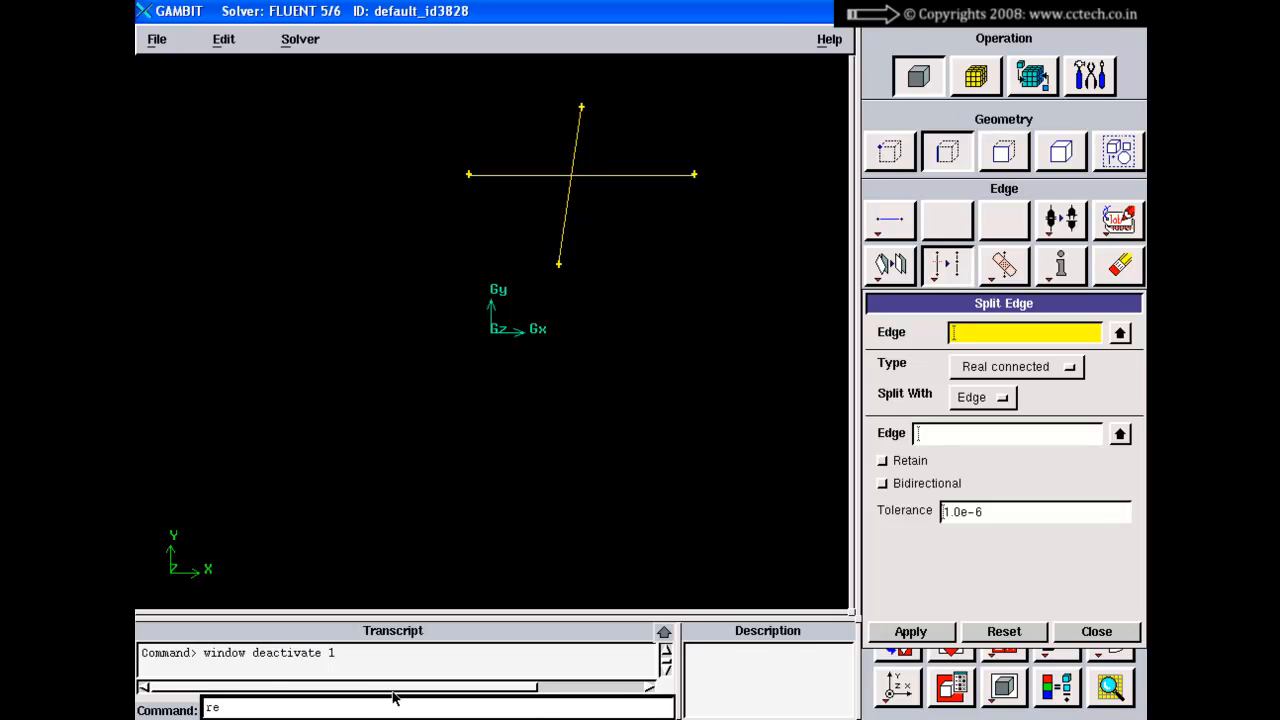
- Clear the geometry through the command line, close the Split Edge form, and exit GAMBIT without saving the session
{"action": "key", "text": "Return"}
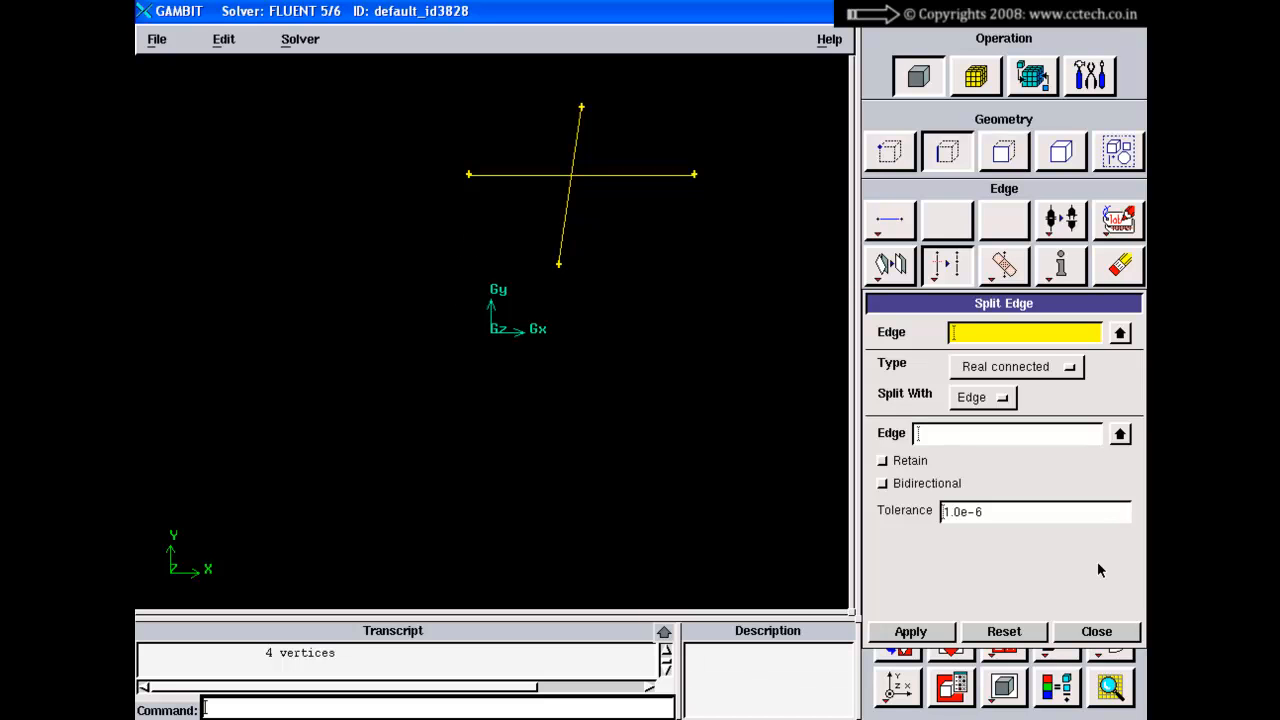
{"action": "left_click", "coordinate": [1097, 631]}
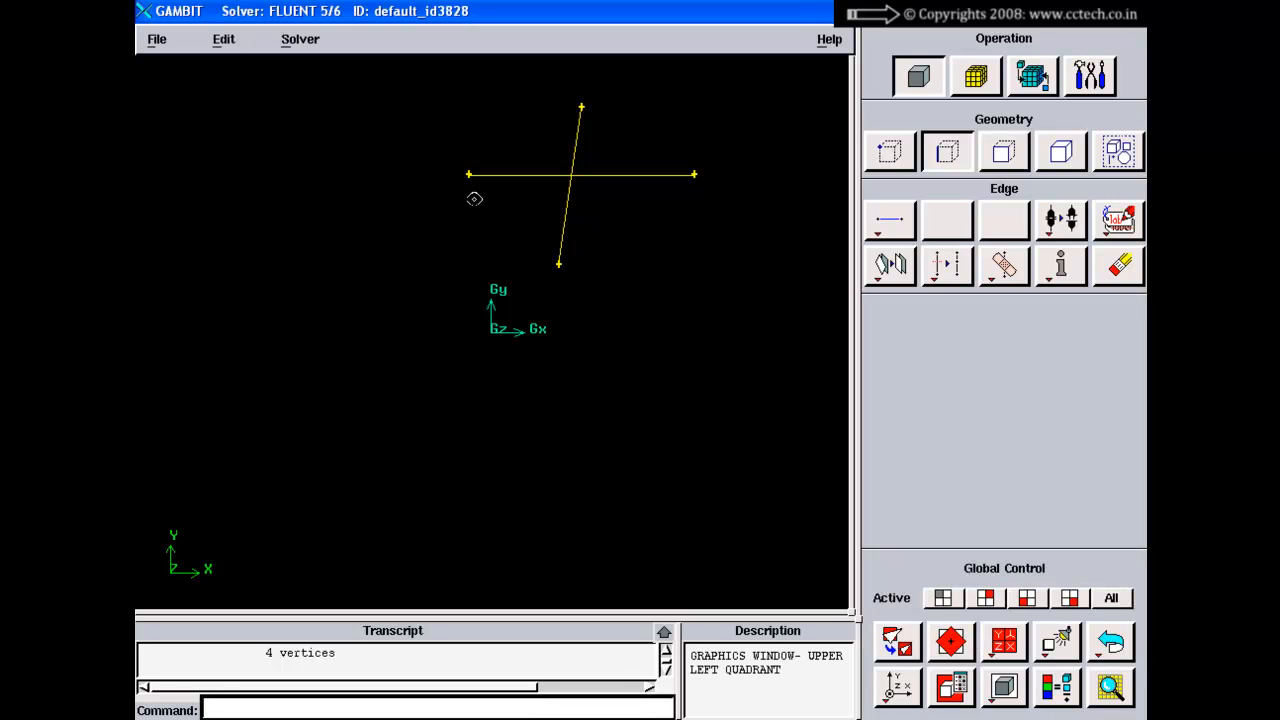
{"action": "left_click", "coordinate": [155, 40]}
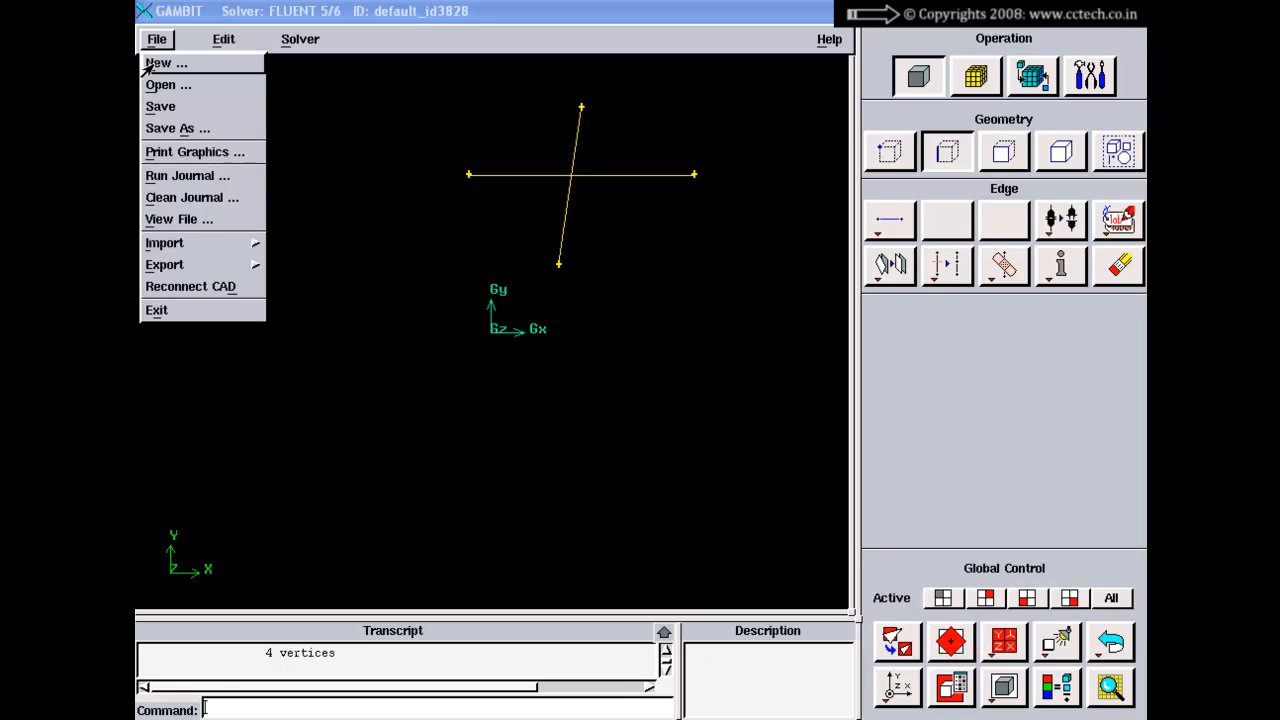
{"action": "left_click", "coordinate": [152, 312]}
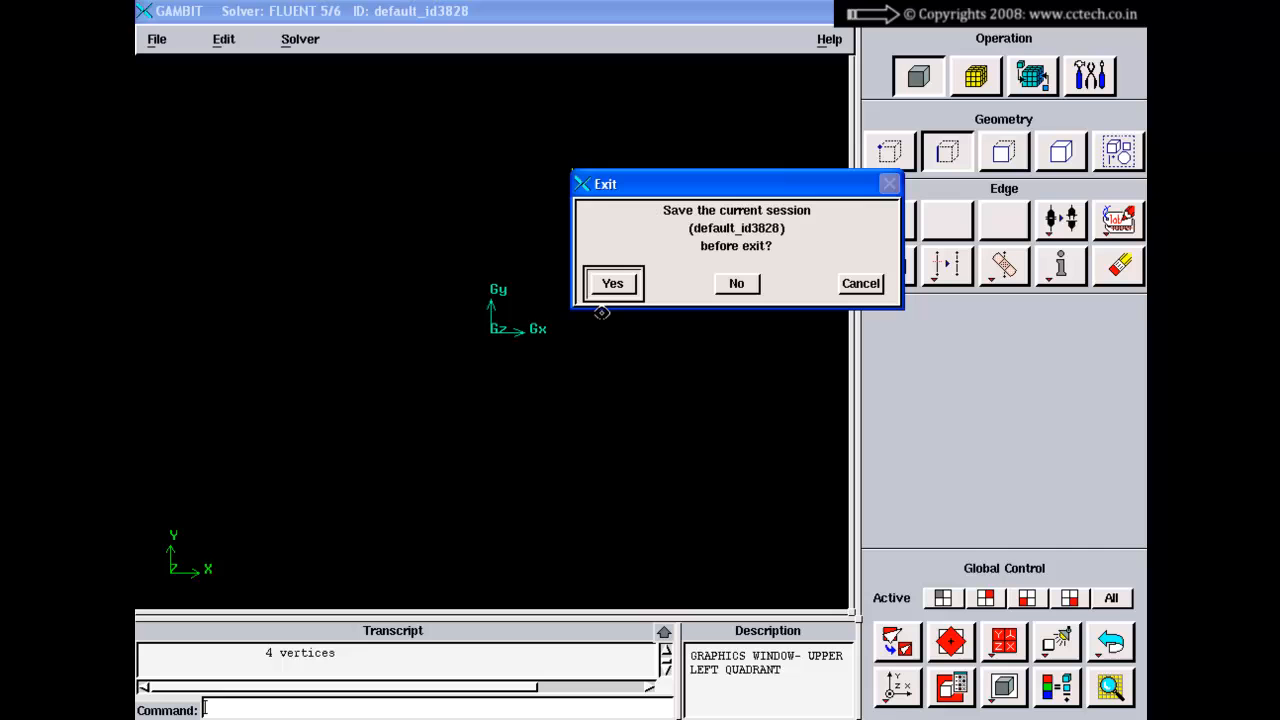
{"action": "left_click", "coordinate": [740, 286]}
{"action": "left_click", "coordinate": [857, 287]}
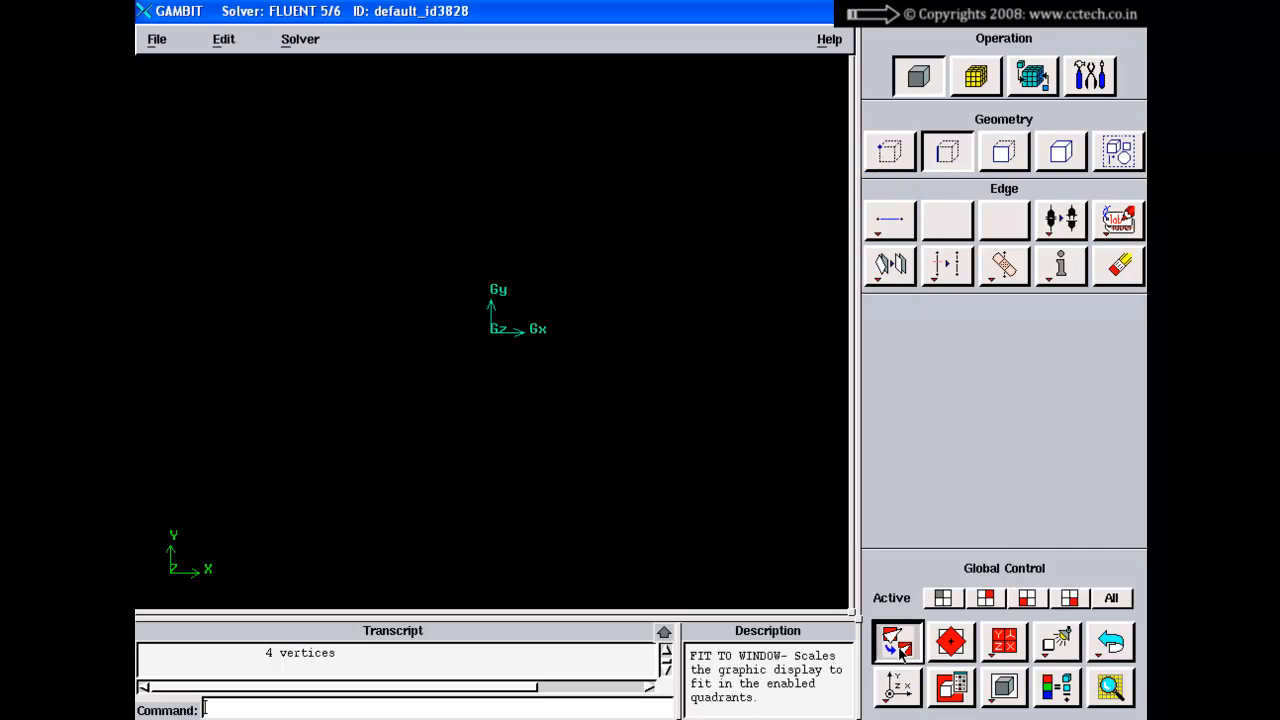
{"action": "left_click", "coordinate": [157, 44]}
{"action": "left_click", "coordinate": [158, 312]}
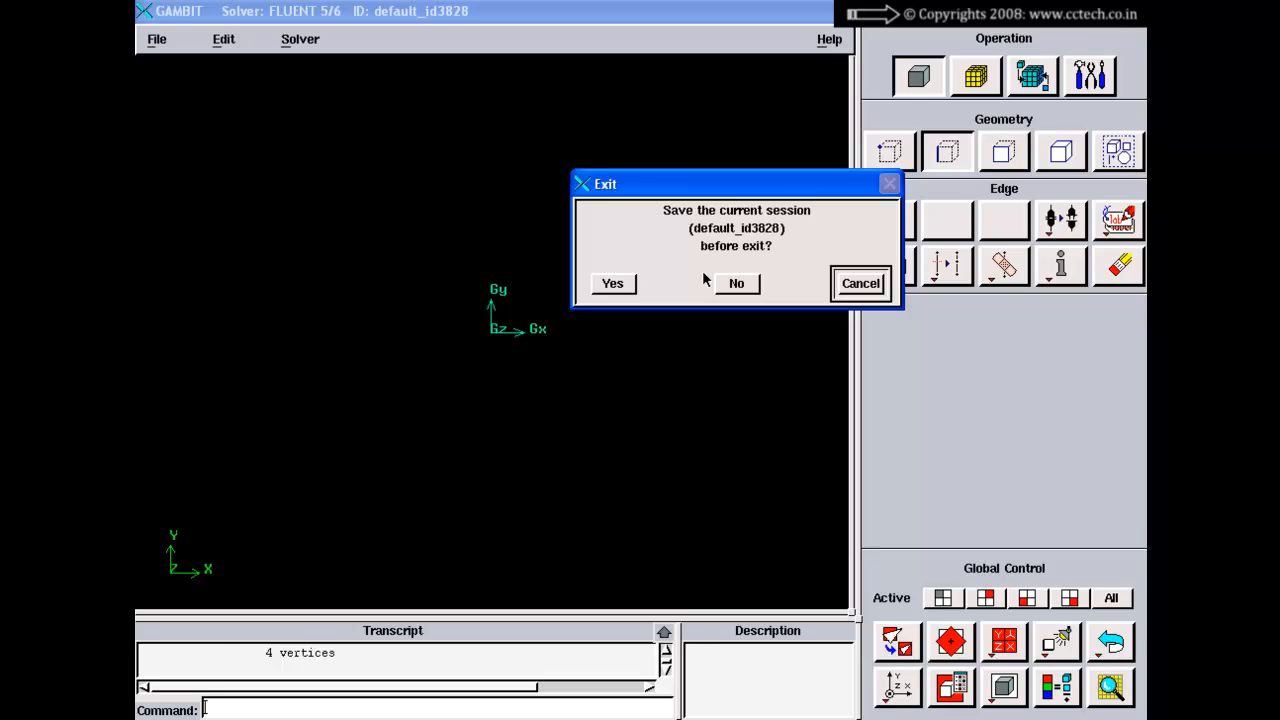
{"action": "left_click", "coordinate": [728, 284]}
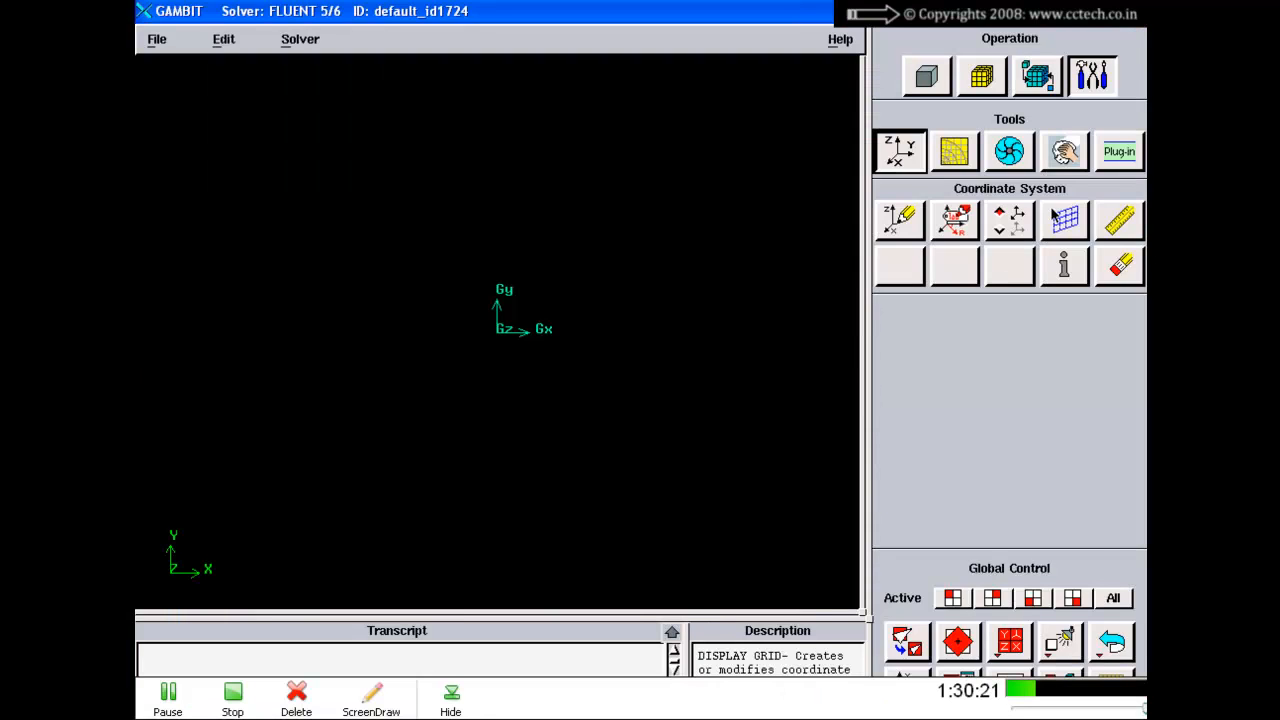
- Display an XY-plane line grid with X and Y values from -10 to 10 at an increment of 1, keeping snap on
{"action": "left_click", "coordinate": [1066, 220]}
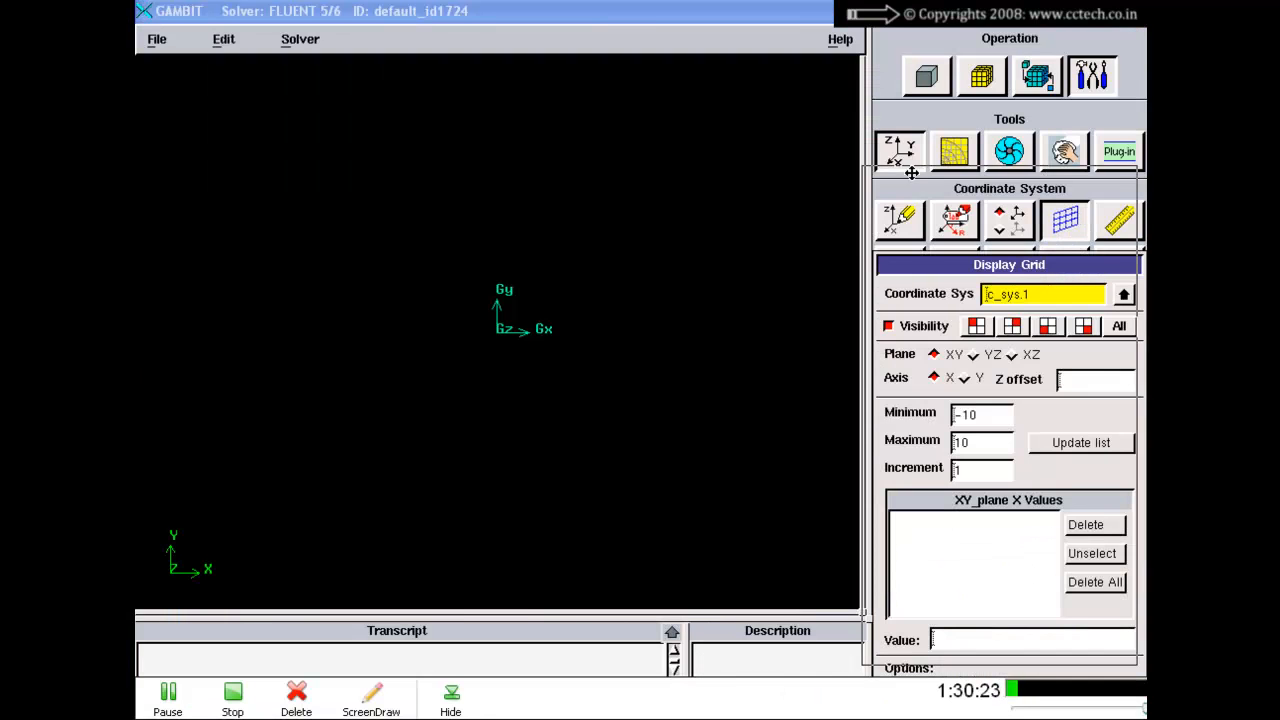
{"action": "left_click", "coordinate": [1052, 341]}
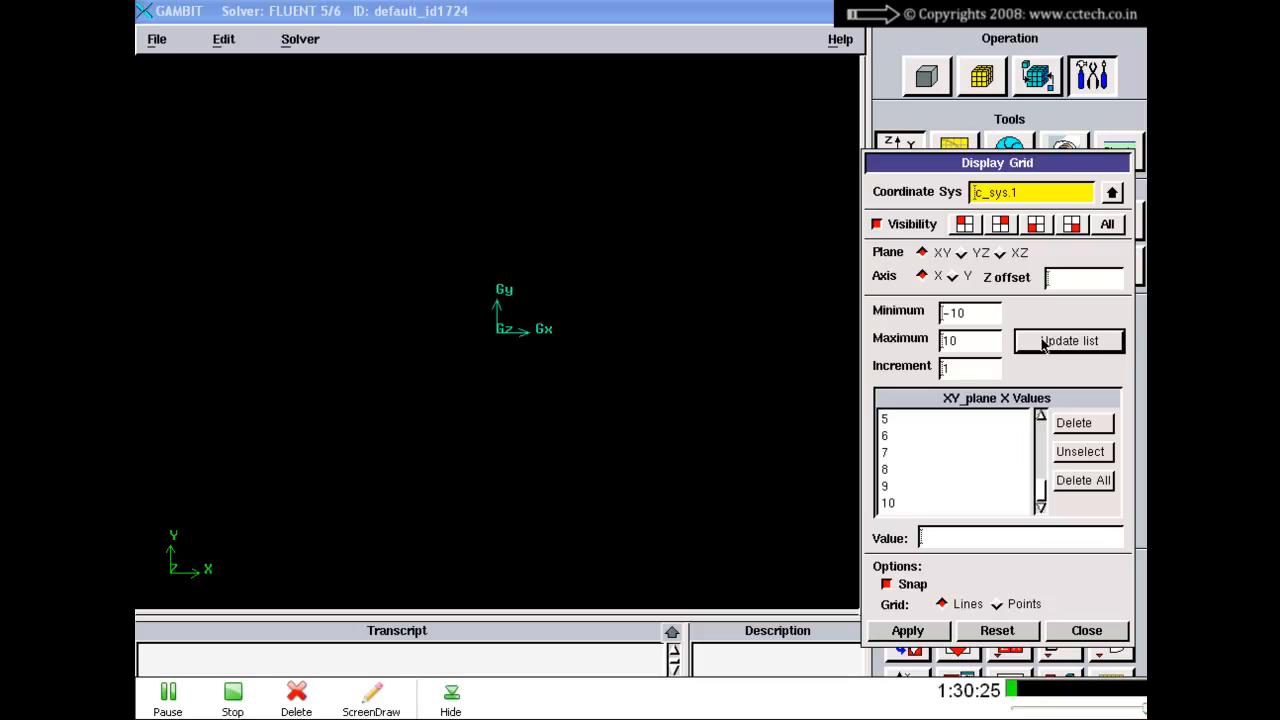
{"action": "left_click", "coordinate": [952, 276]}
{"action": "left_click", "coordinate": [1031, 343]}
{"action": "left_click", "coordinate": [907, 633]}
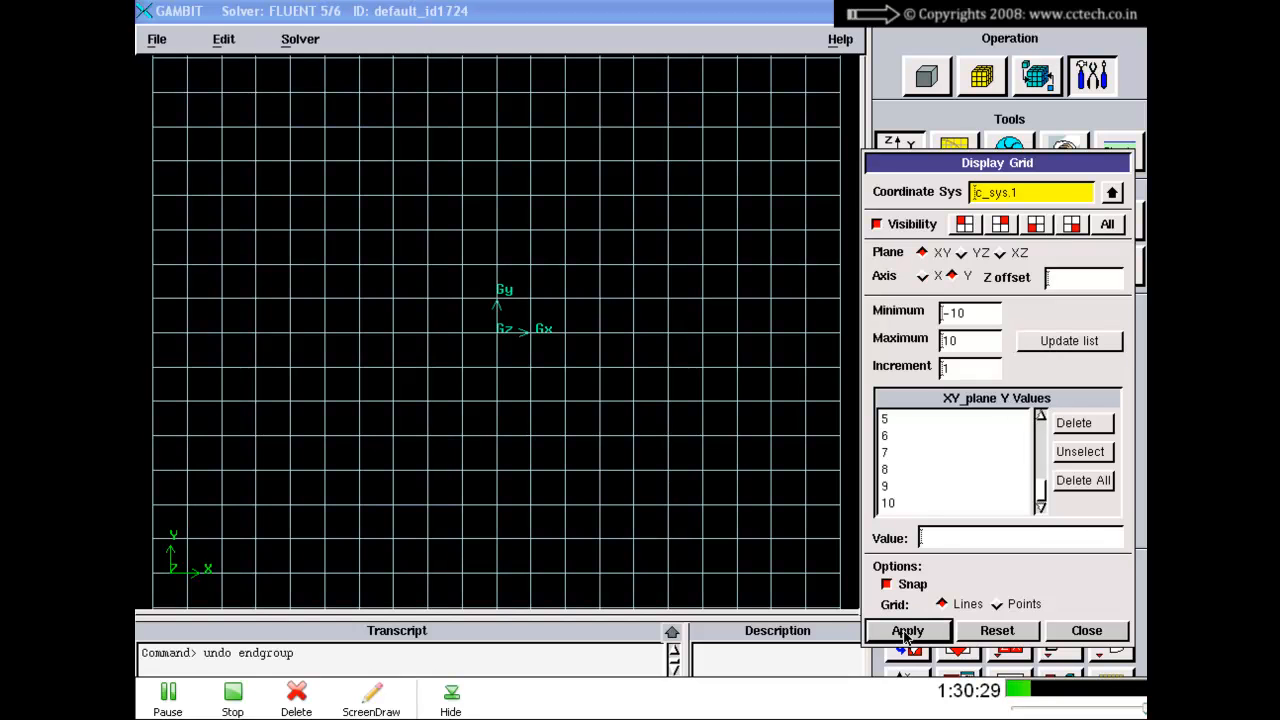
{"action": "left_click", "coordinate": [1073, 631]}
- Create four vertices on the grid at (0, 5), (8, 5), (4, 9) and (4, 1), and hide the grid
{"action": "right_click_drag", "start_coordinate": [546, 346], "coordinate": [534, 255]}
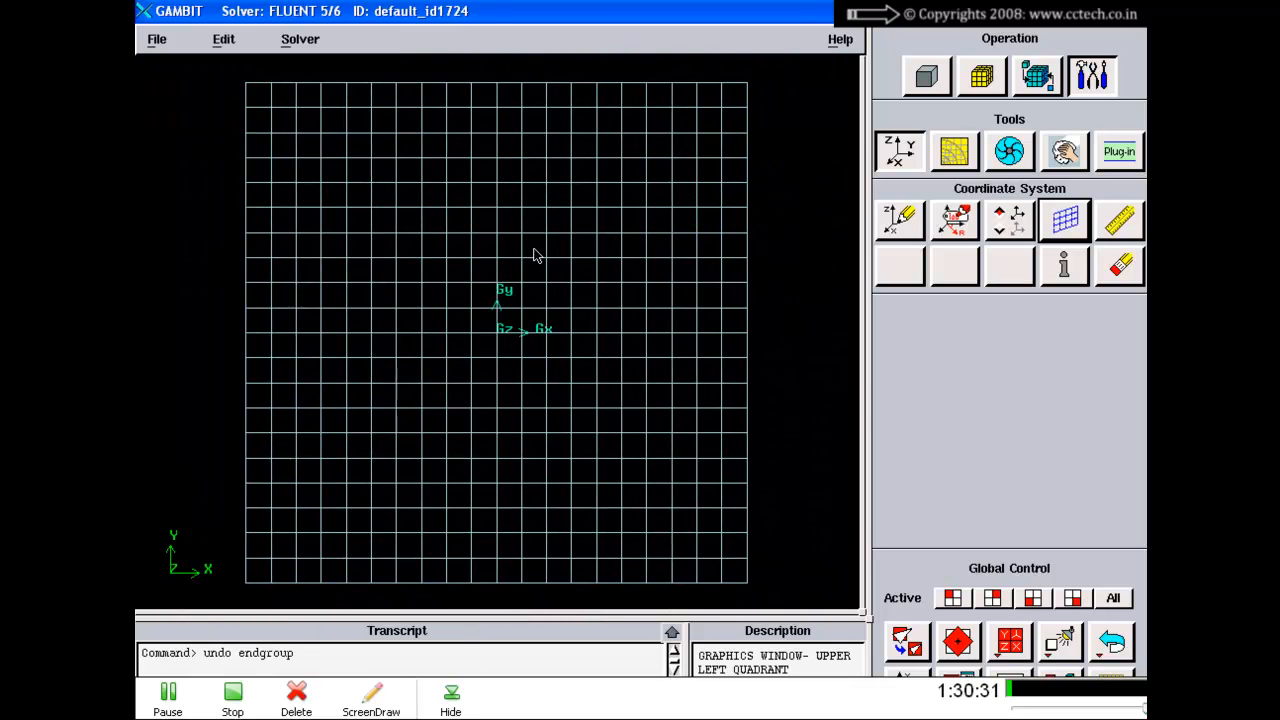
{"action": "right_click", "coordinate": [489, 206], "text": "ctrl"}
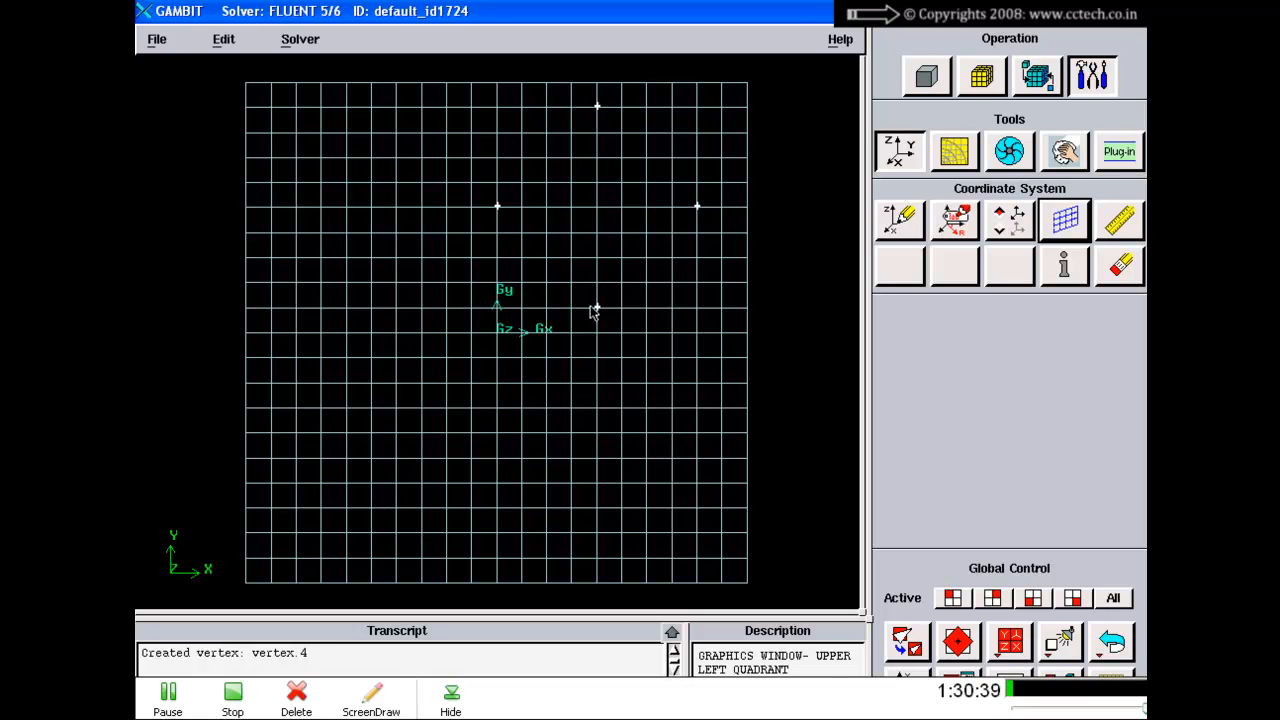
{"action": "left_click", "coordinate": [1065, 220]}
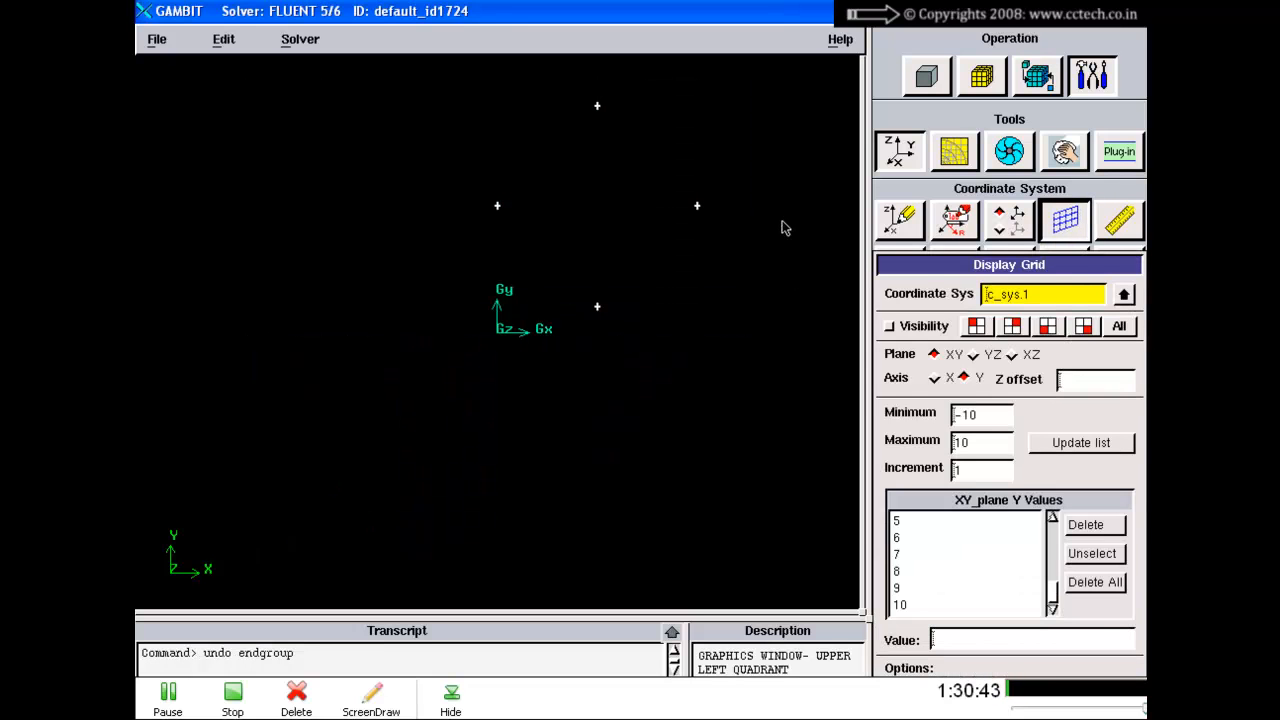
{"action": "left_click_drag", "start_coordinate": [925, 268], "coordinate": [898, 170]}
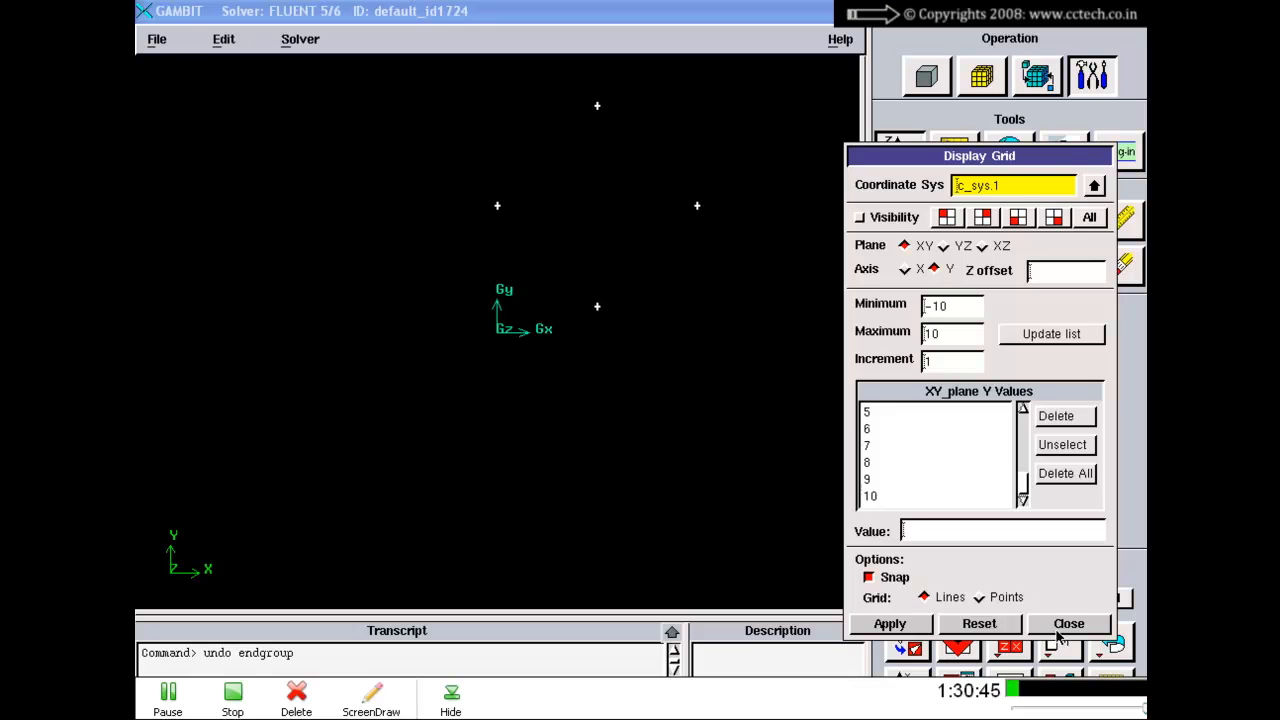
{"action": "left_click", "coordinate": [1066, 624]}
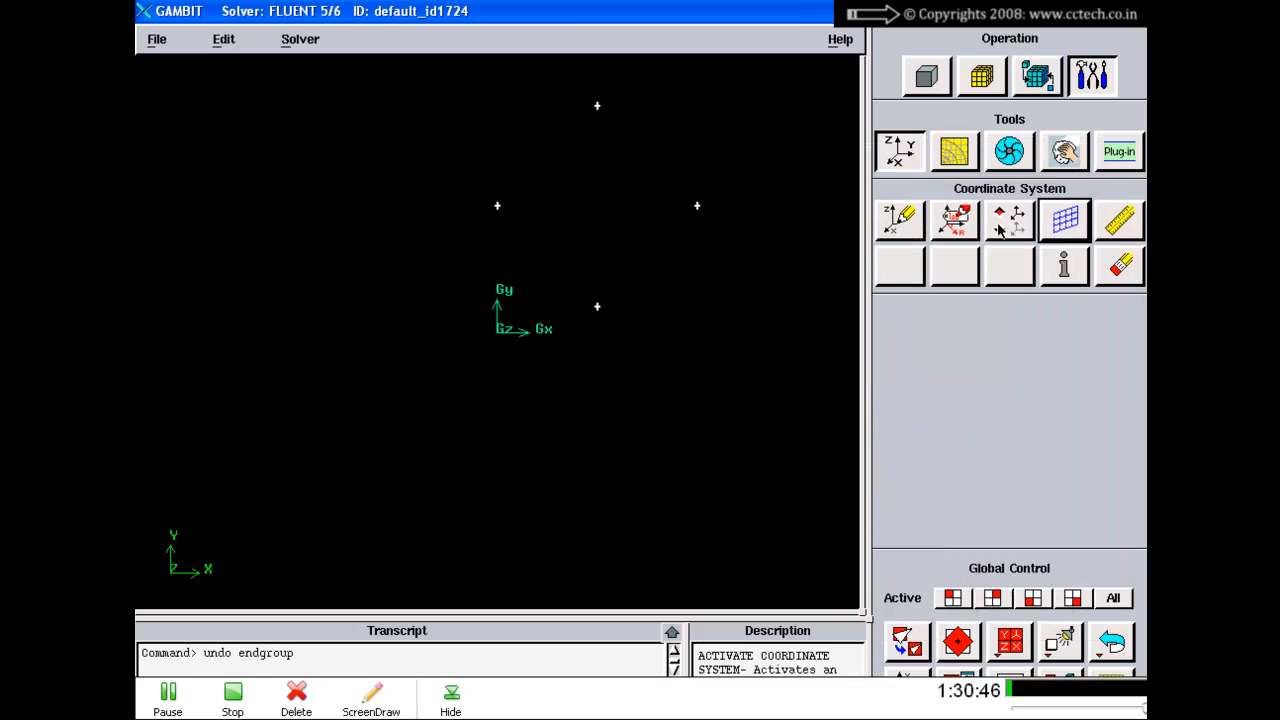
- Create a real straight edge between the two vertices at Y = 5
{"action": "left_click", "coordinate": [927, 79]}
{"action": "left_click", "coordinate": [955, 155]}
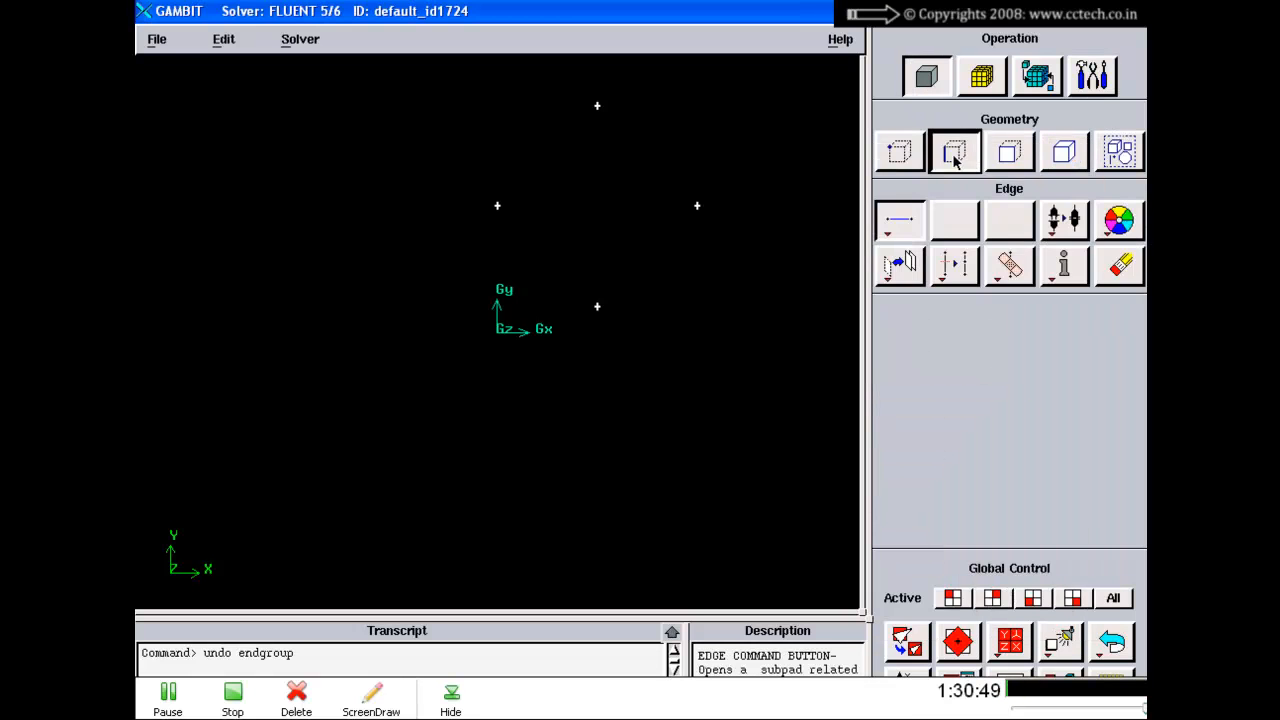
{"action": "left_click", "coordinate": [905, 220]}
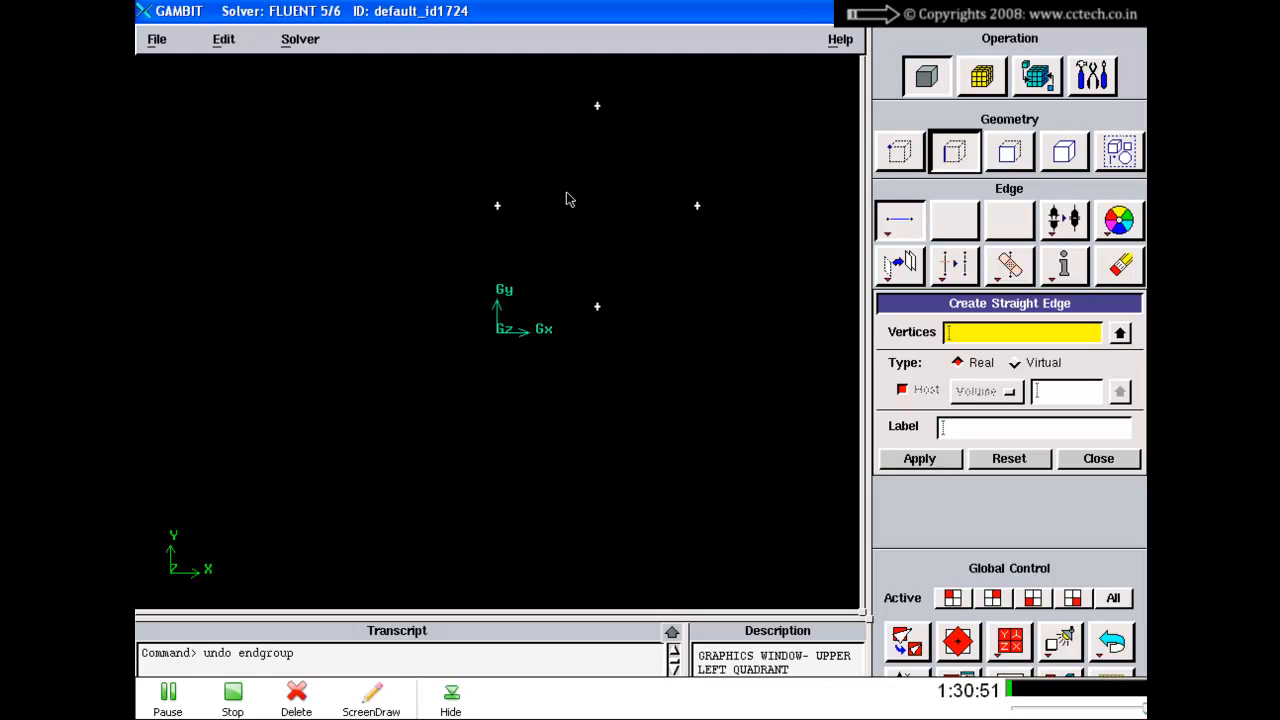
{"action": "left_click", "coordinate": [503, 205], "text": "shift"}
{"action": "left_click", "coordinate": [697, 205], "text": "shift"}
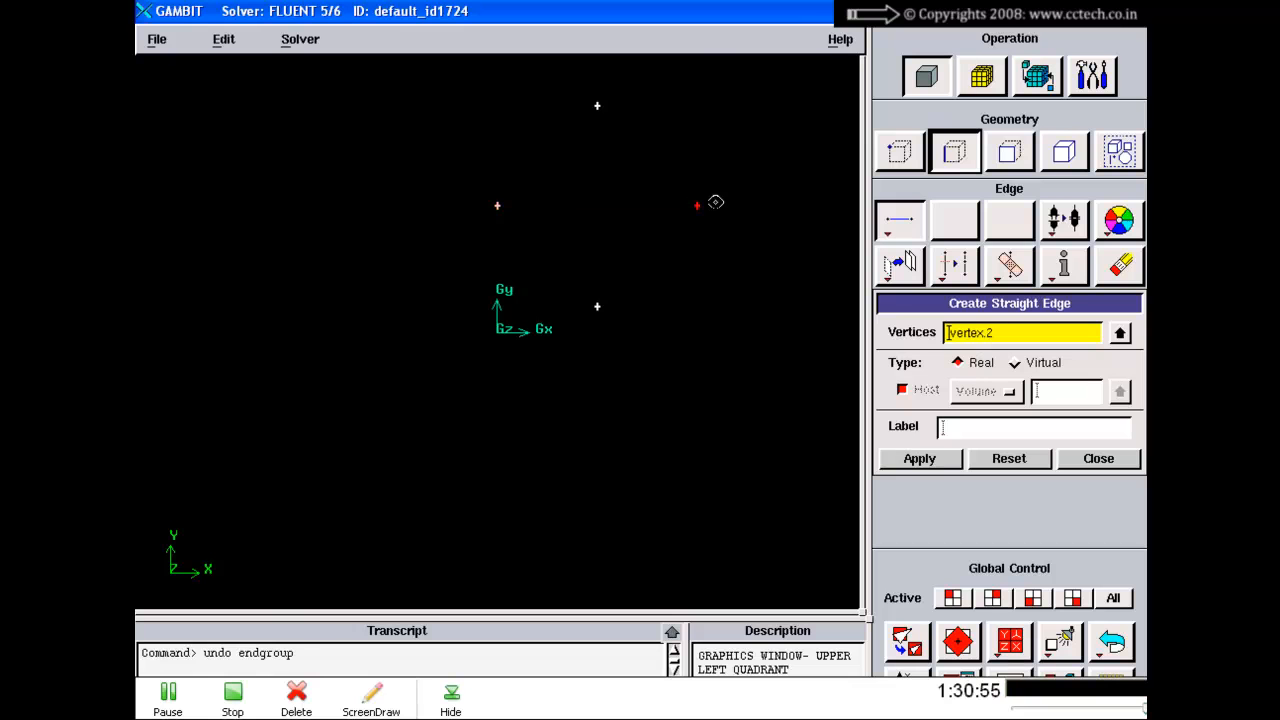
{"action": "middle_click", "coordinate": [717, 202], "text": "shift"}
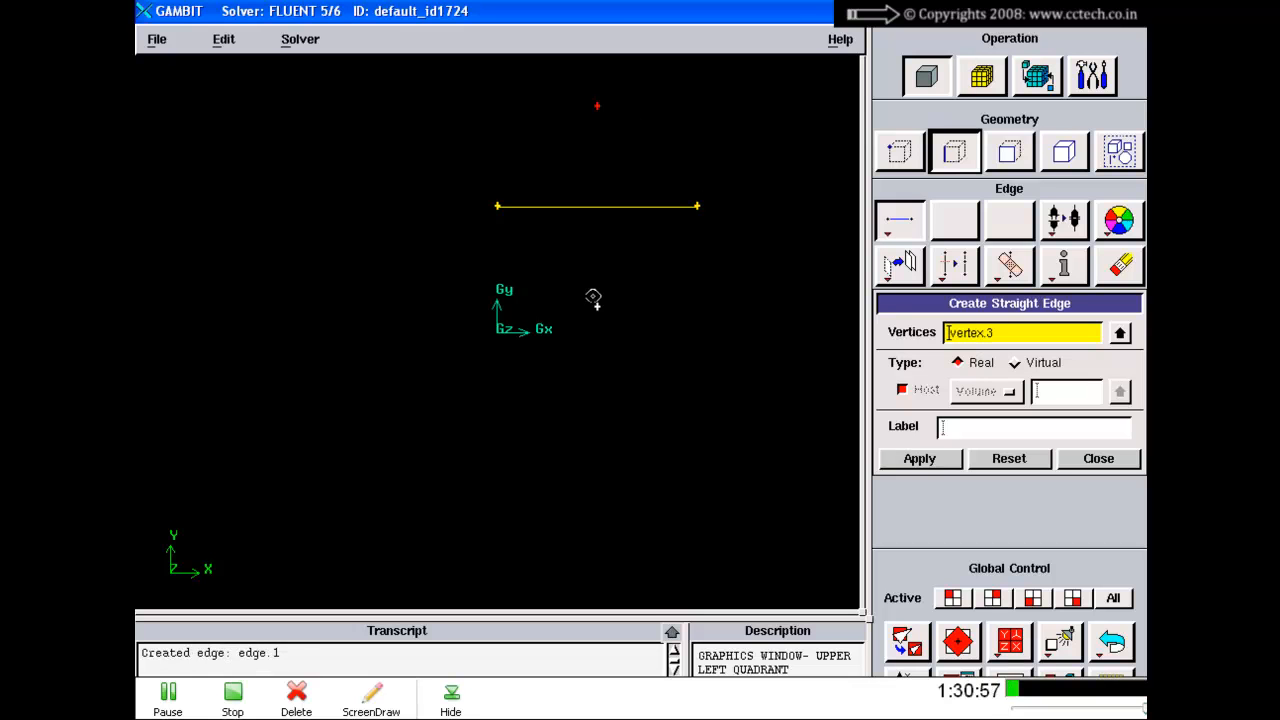
- Create a real straight vertical edge from the uppermost to the lowermost vertex and close the Create Straight Edge form
{"action": "left_click", "coordinate": [598, 308], "text": "shift"}
{"action": "middle_click", "coordinate": [652, 288], "text": "shift"}
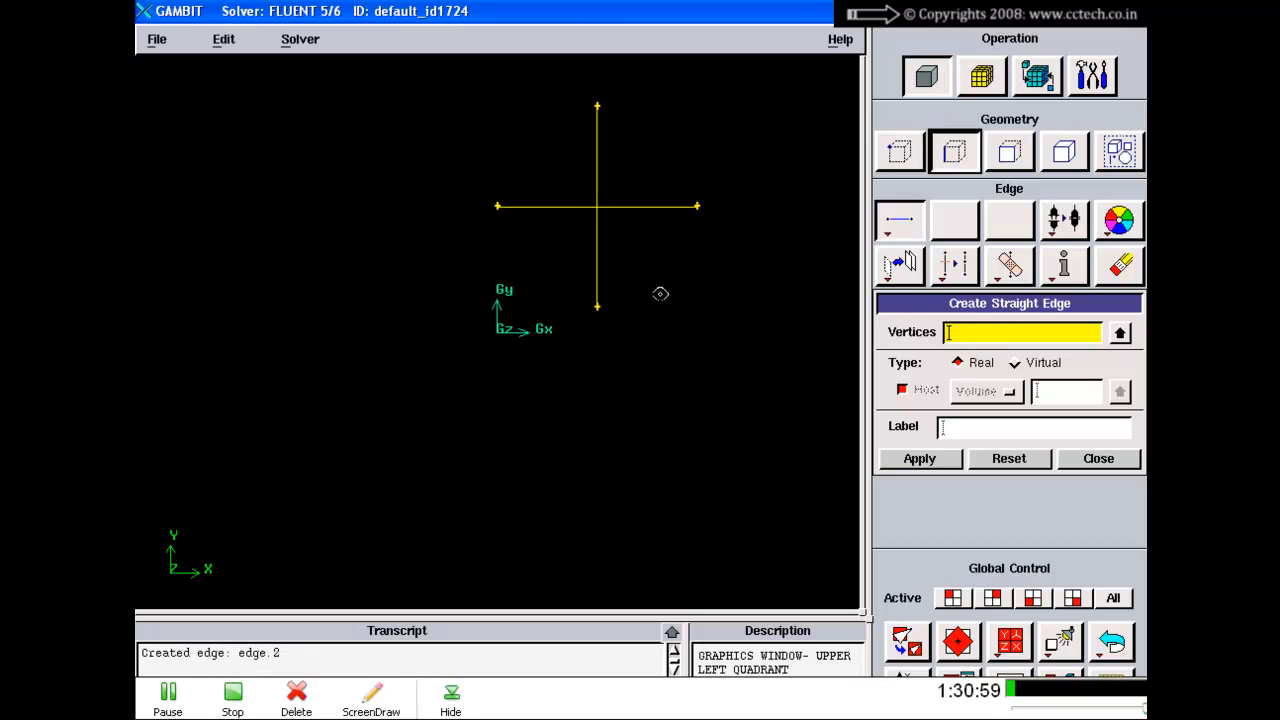
{"action": "left_click", "coordinate": [1078, 456]}
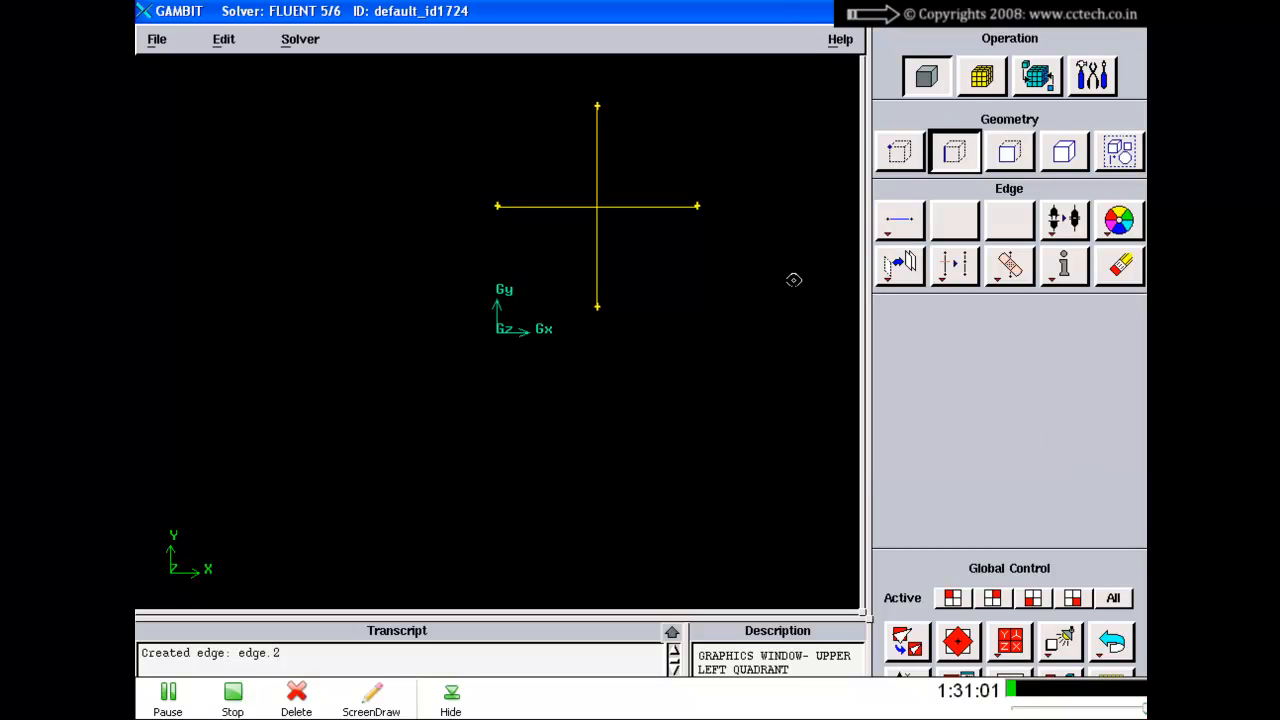
- Set up a Real connected edge split with Edge as the split tool
{"action": "right_click_drag", "start_coordinate": [757, 258], "coordinate": [757, 303]}
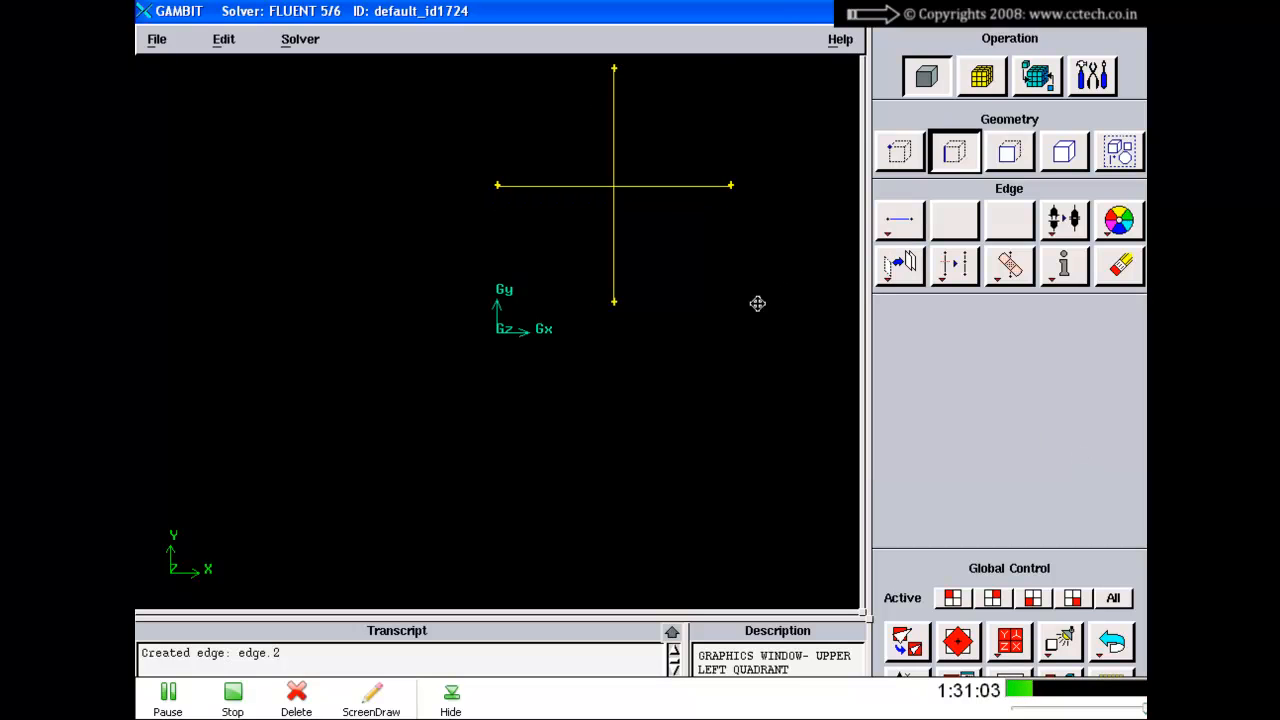
{"action": "middle_click_drag", "start_coordinate": [757, 303], "coordinate": [729, 411]}
{"action": "right_click_drag", "start_coordinate": [689, 314], "coordinate": [684, 331]}
{"action": "middle_click_drag", "start_coordinate": [684, 331], "coordinate": [651, 366]}
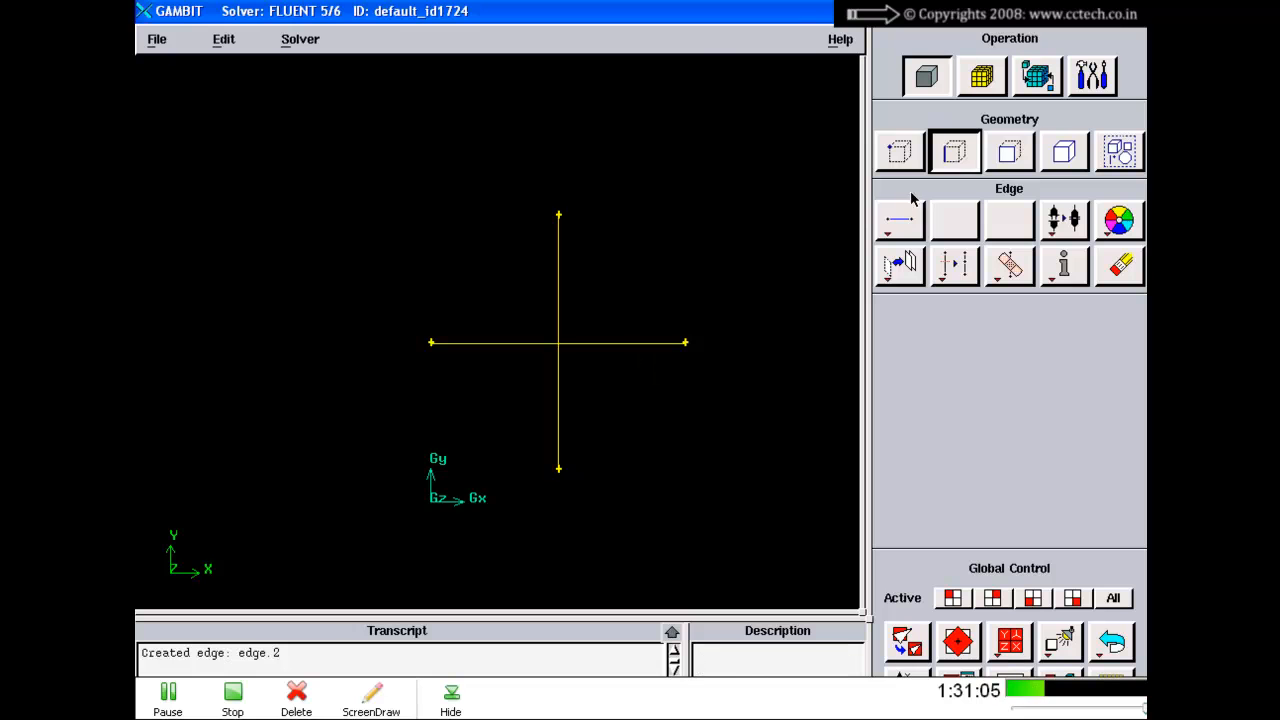
{"action": "right_click", "coordinate": [954, 264]}
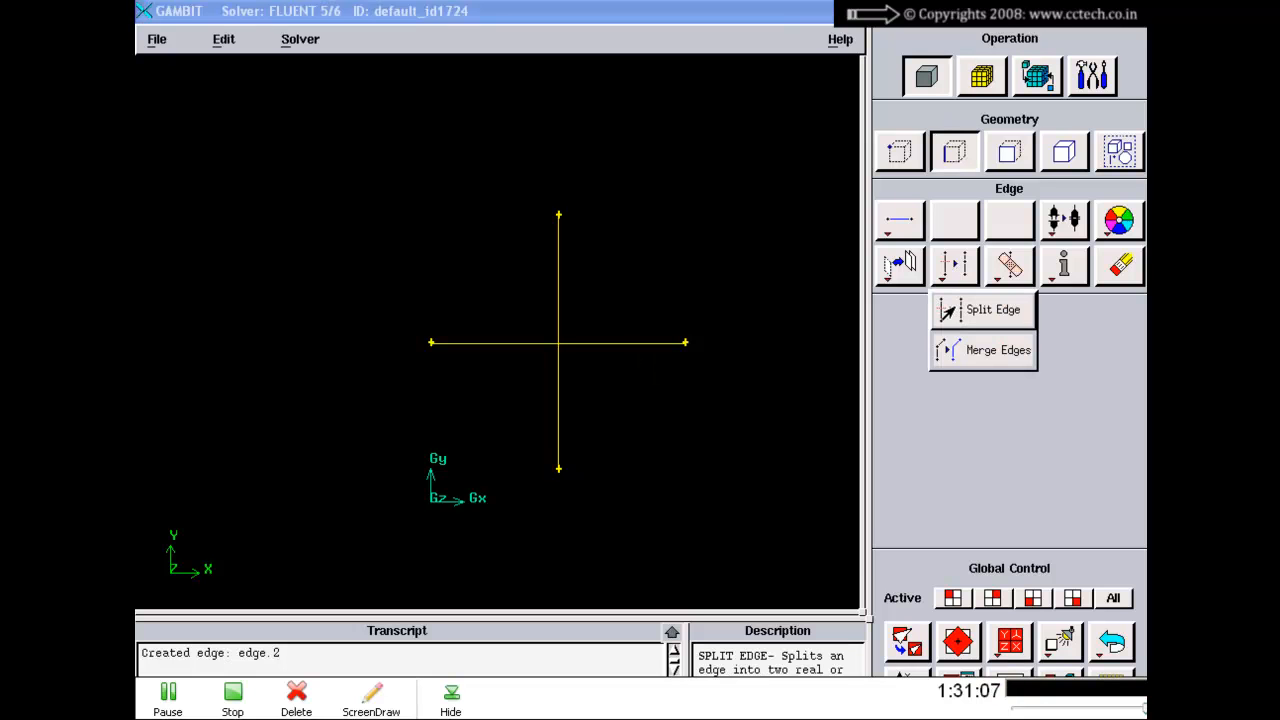
{"action": "left_click", "coordinate": [975, 311]}
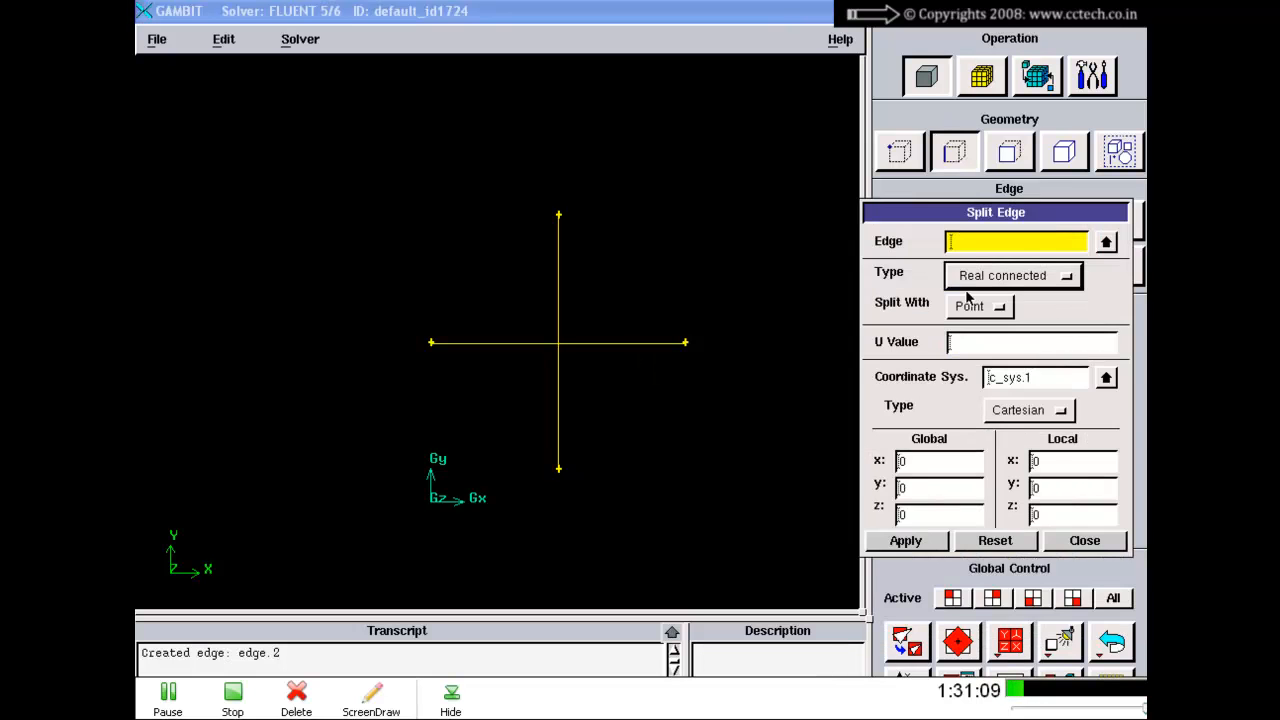
{"action": "left_click", "coordinate": [968, 305]}
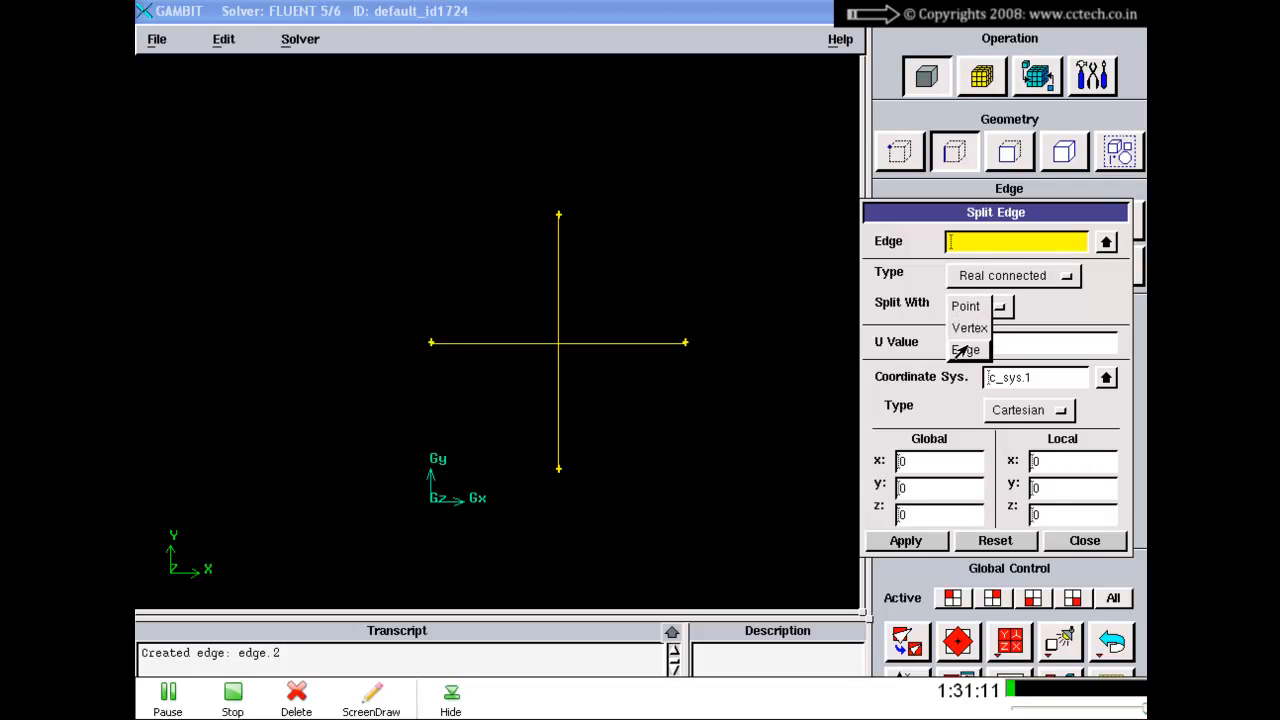
{"action": "left_click", "coordinate": [965, 349]}
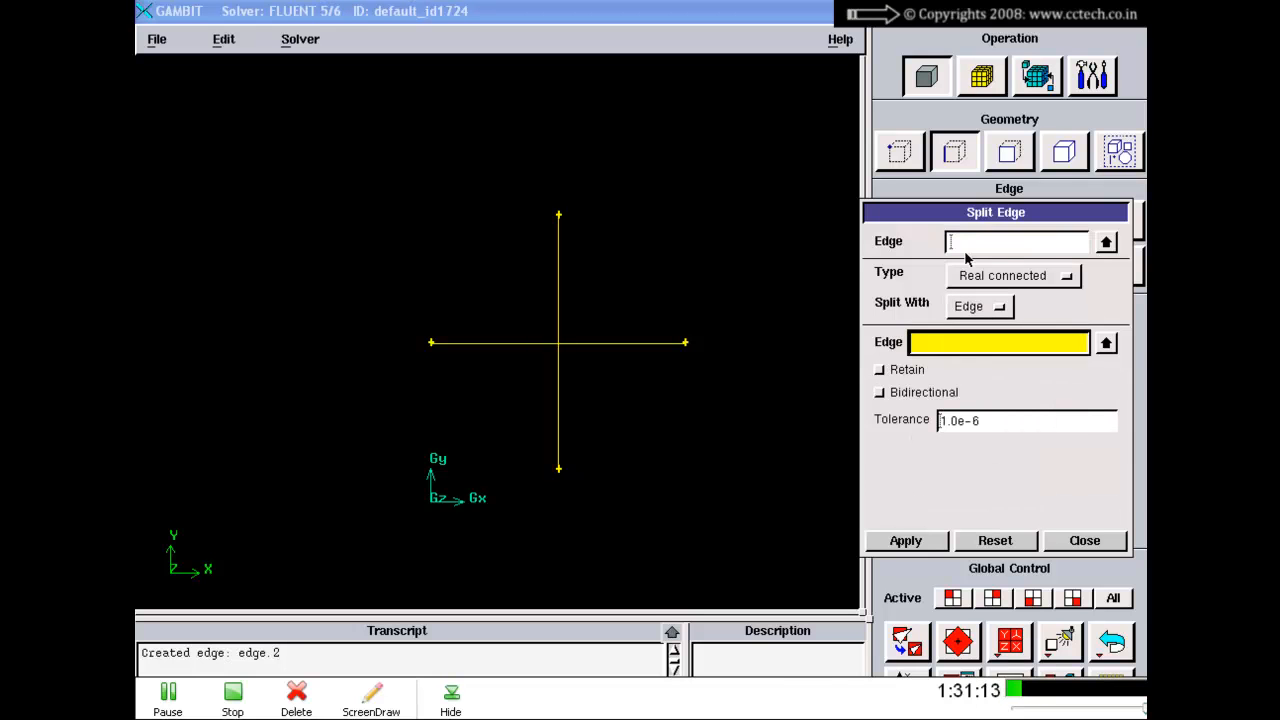
- Split the vertical edge with the horizontal edge without retaining the tool edge, and undo that split
{"action": "left_click", "coordinate": [964, 246]}
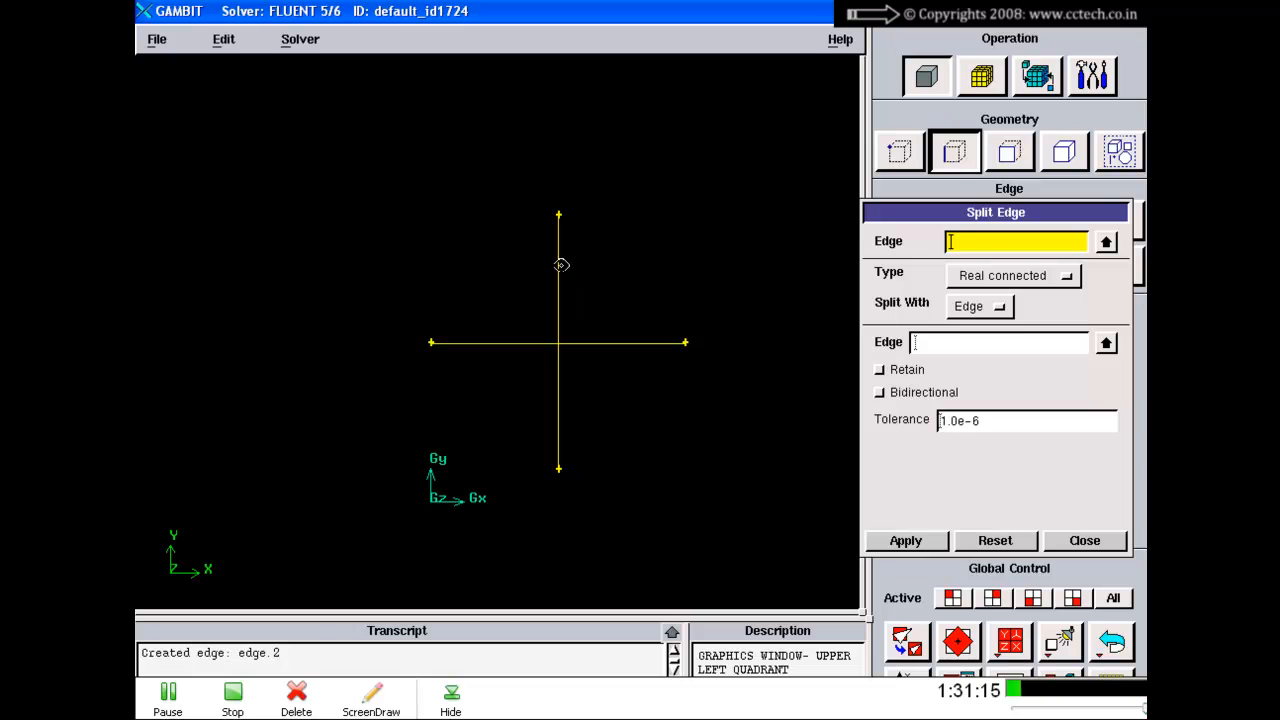
{"action": "left_click", "coordinate": [561, 265], "text": "shift"}
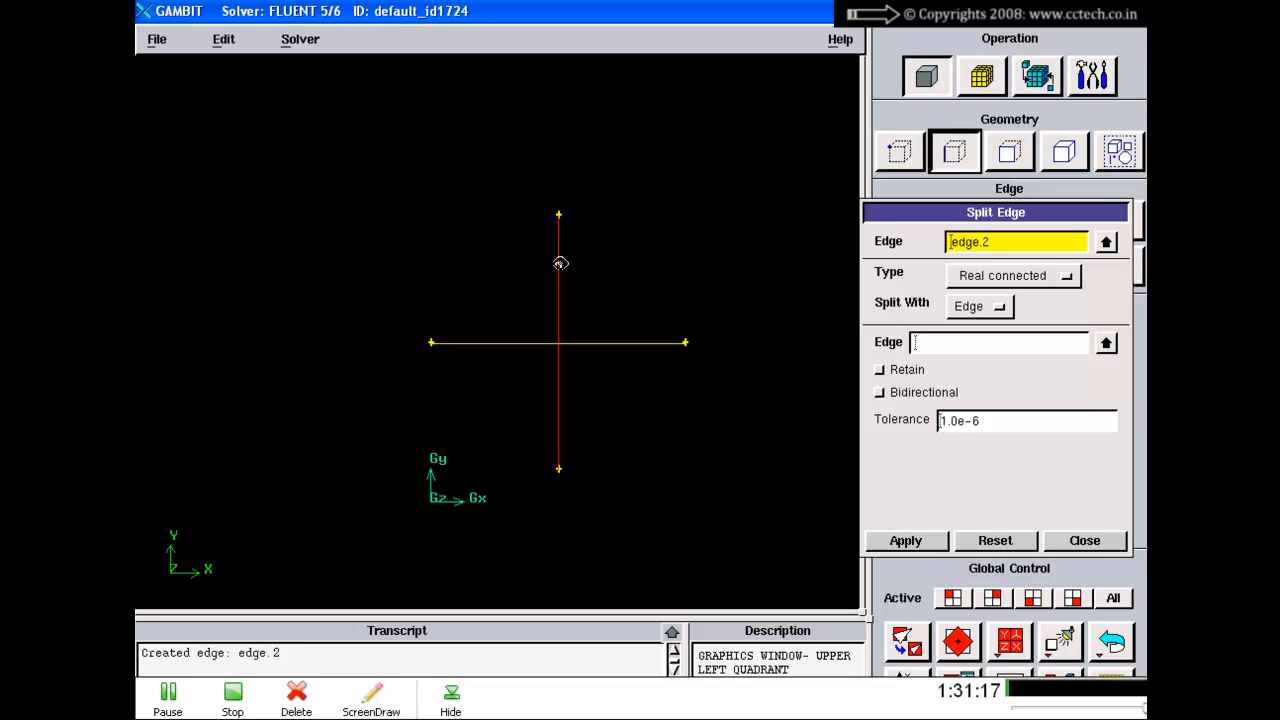
{"action": "middle_click", "coordinate": [760, 177]}
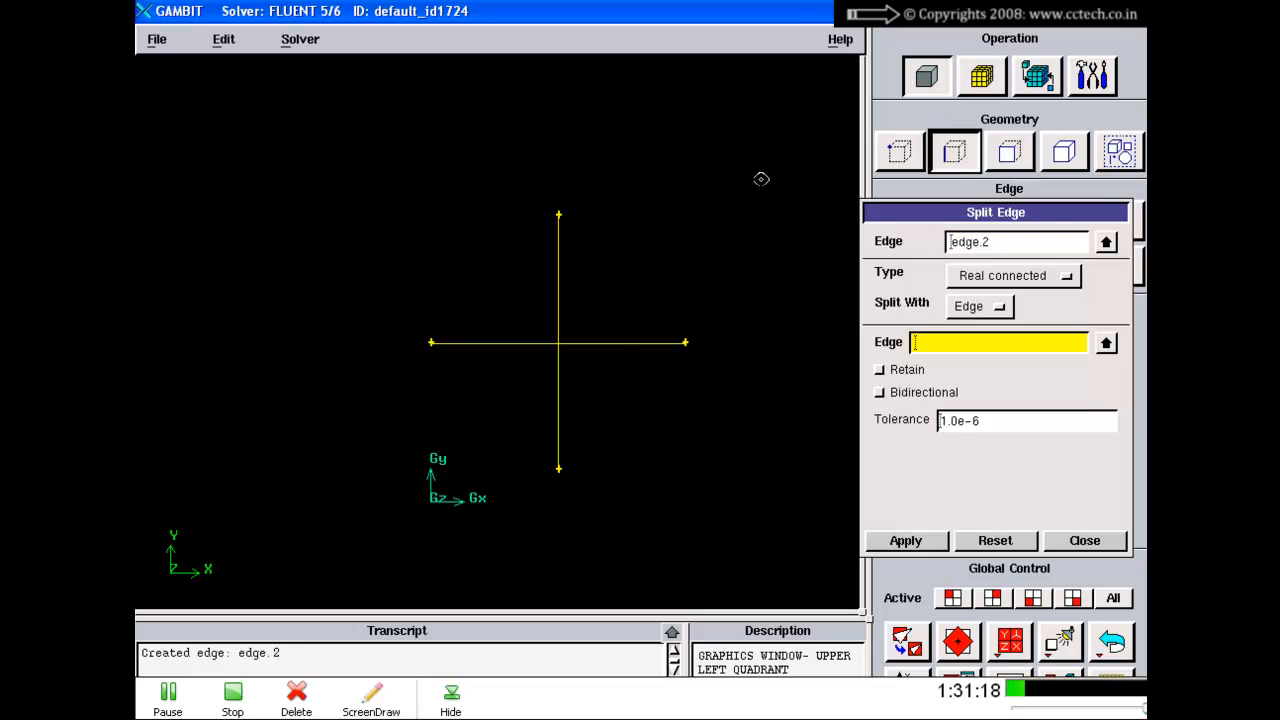
{"action": "left_click", "coordinate": [621, 342], "text": "shift"}
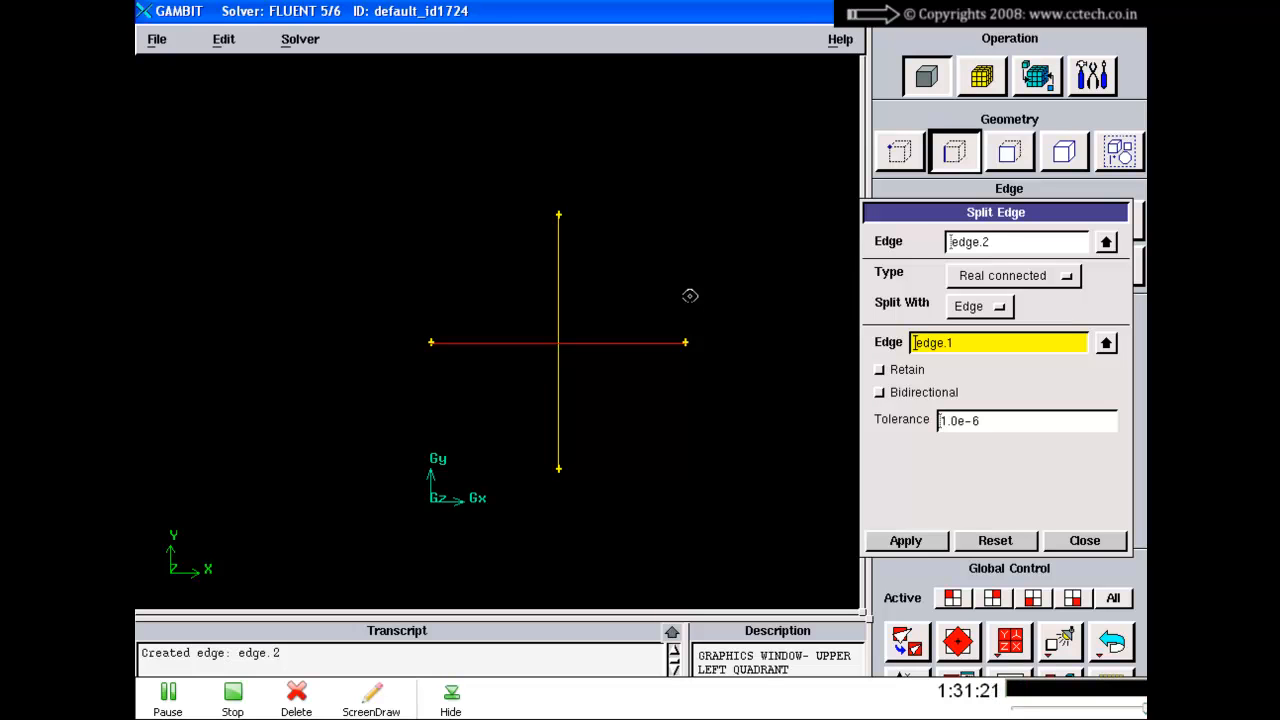
{"action": "middle_click", "coordinate": [690, 292]}
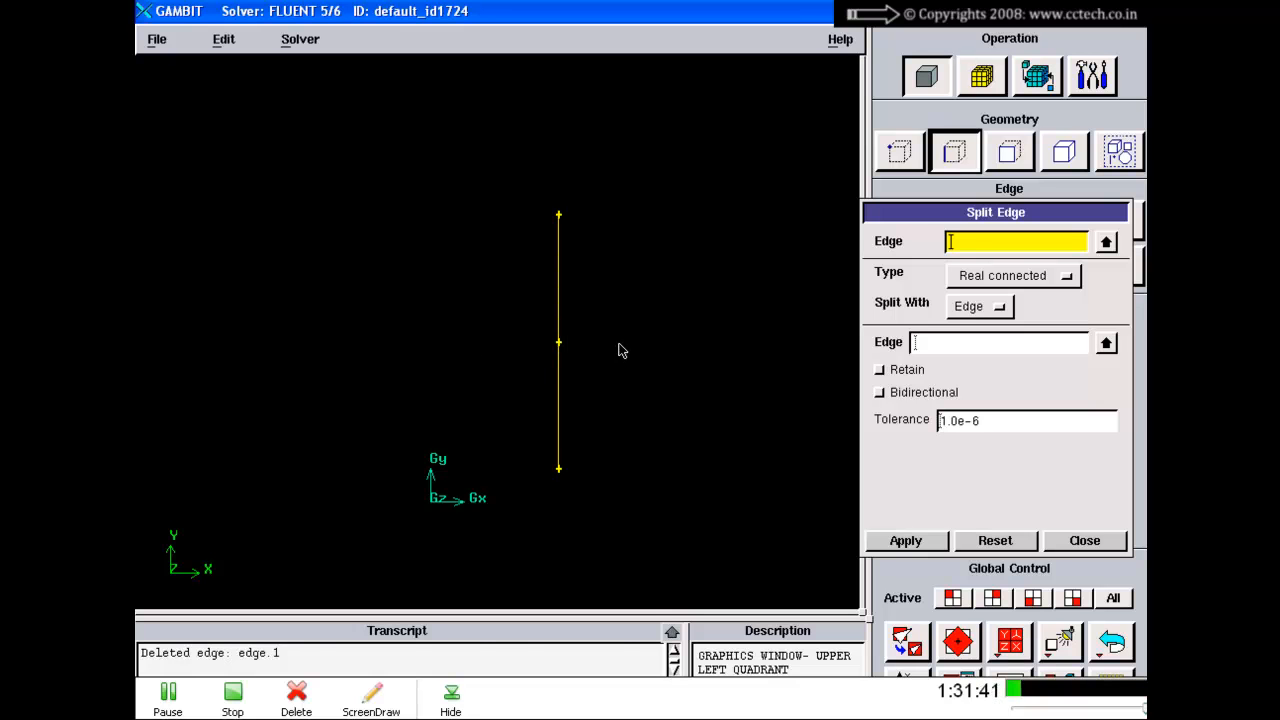
{"action": "left_click", "coordinate": [1112, 642]}
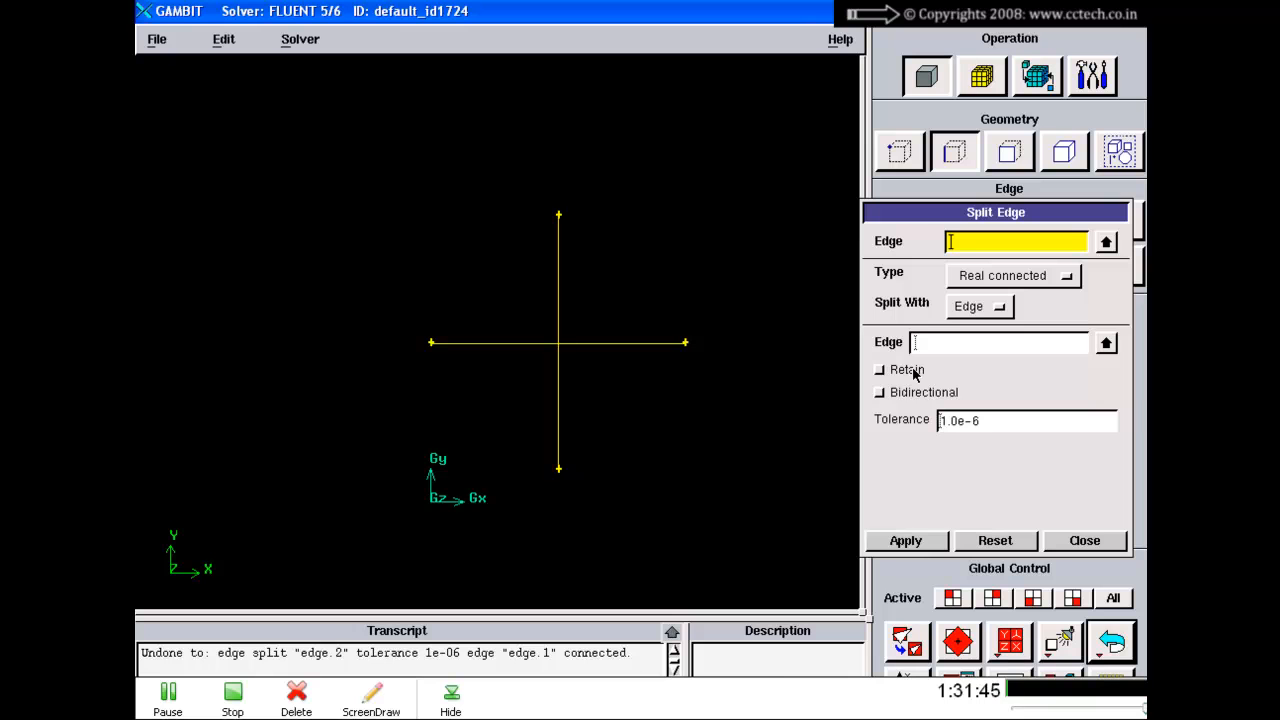
- Split the vertical edge with the horizontal edge again, this time with the Retain option on
{"action": "left_click", "coordinate": [561, 257], "text": "shift"}
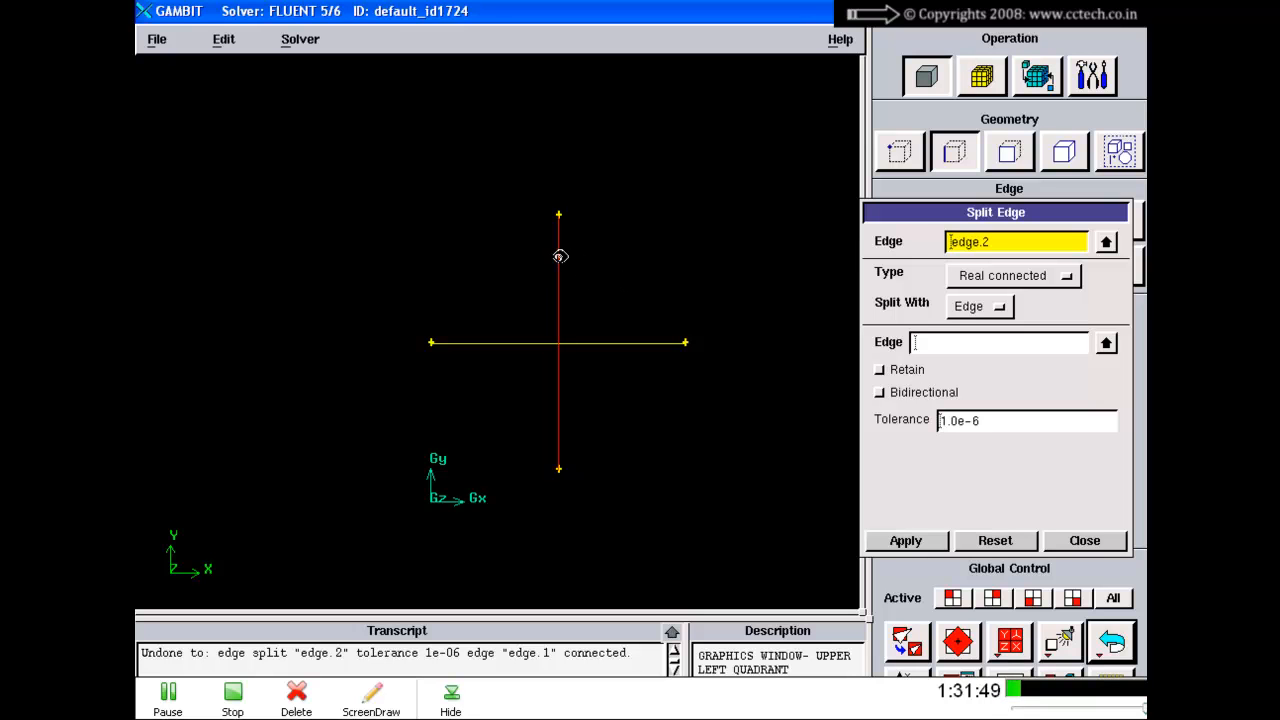
{"action": "middle_click", "coordinate": [653, 237]}
{"action": "left_click", "coordinate": [652, 344], "text": "shift"}
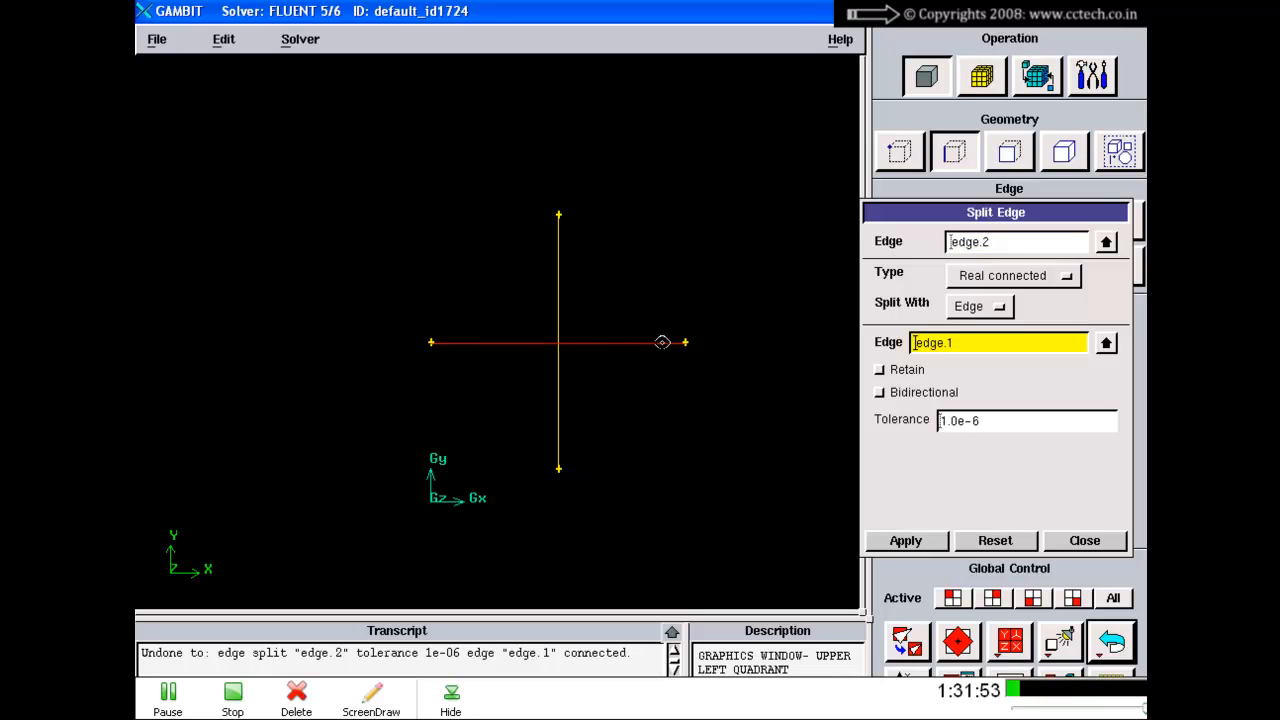
{"action": "left_click", "coordinate": [880, 370]}
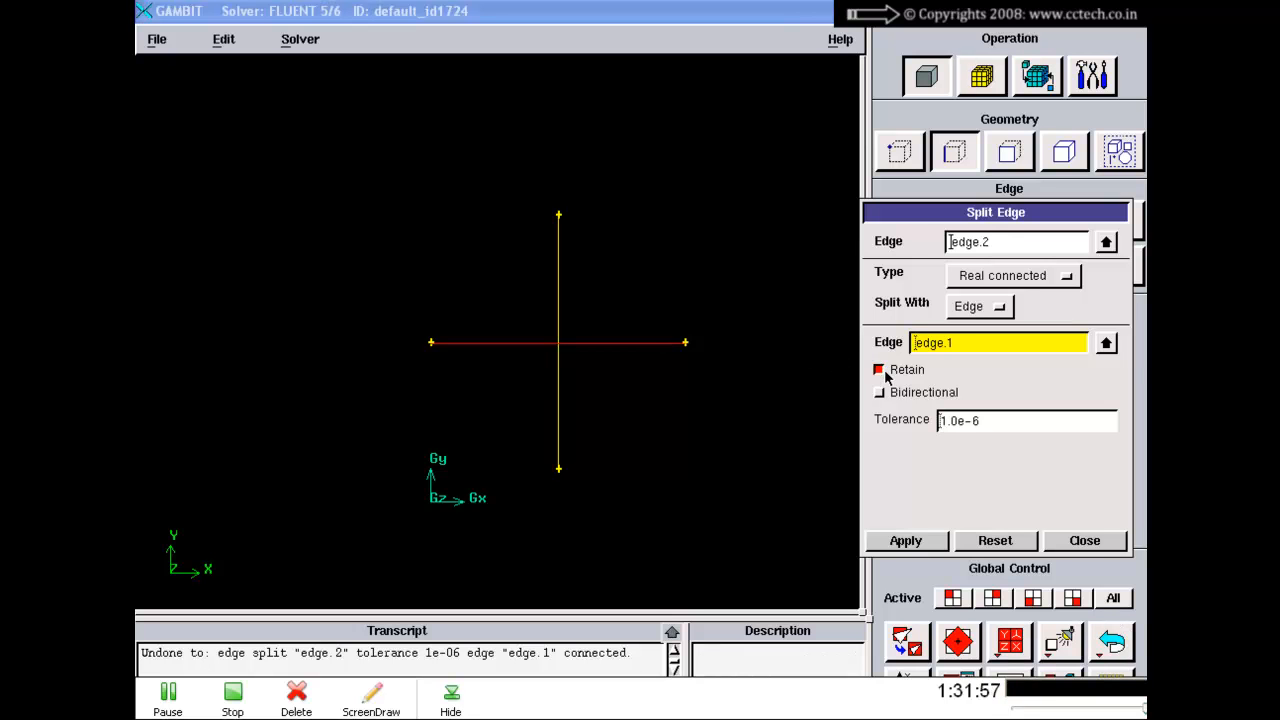
{"action": "left_click", "coordinate": [886, 541]}
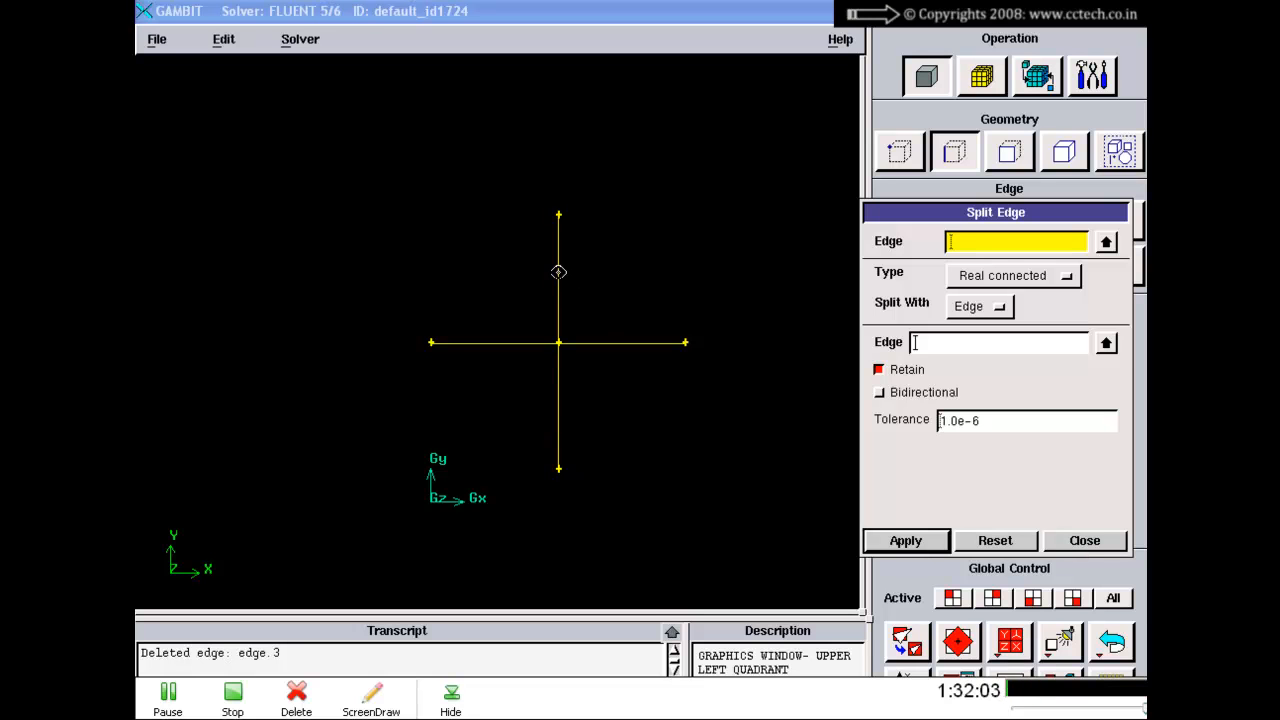
- Pick the upper and lower vertical edges and the horizontal edge to examine the result of the retained split
{"action": "left_click", "coordinate": [558, 272], "text": "shift"}
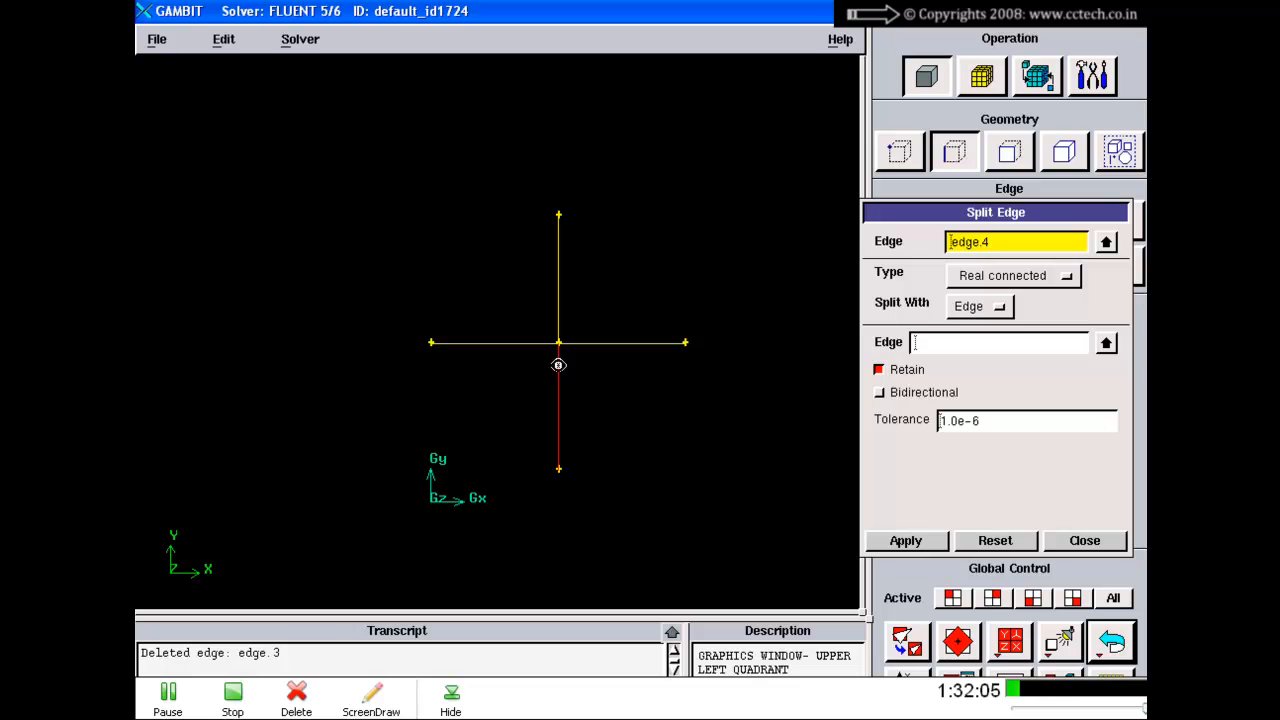
{"action": "left_click", "coordinate": [558, 286], "text": "shift"}
{"action": "left_click", "coordinate": [558, 388], "text": "shift"}
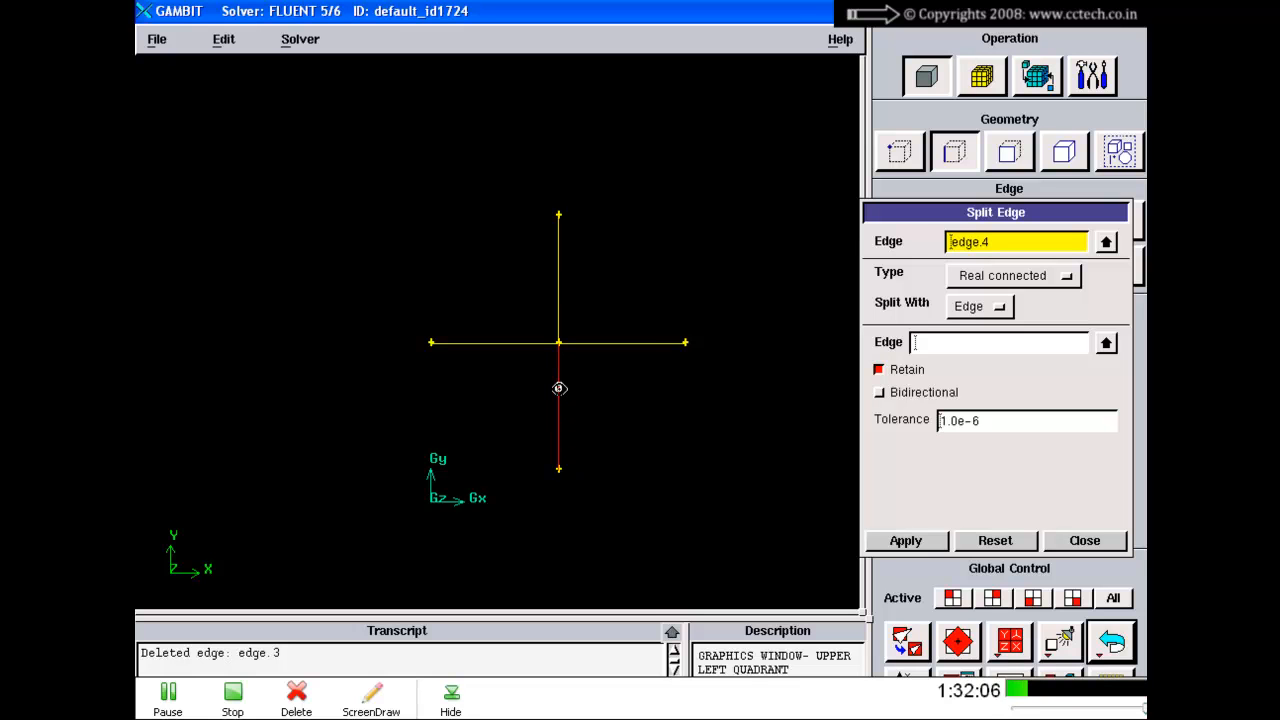
{"action": "left_click", "coordinate": [627, 343], "text": "shift"}
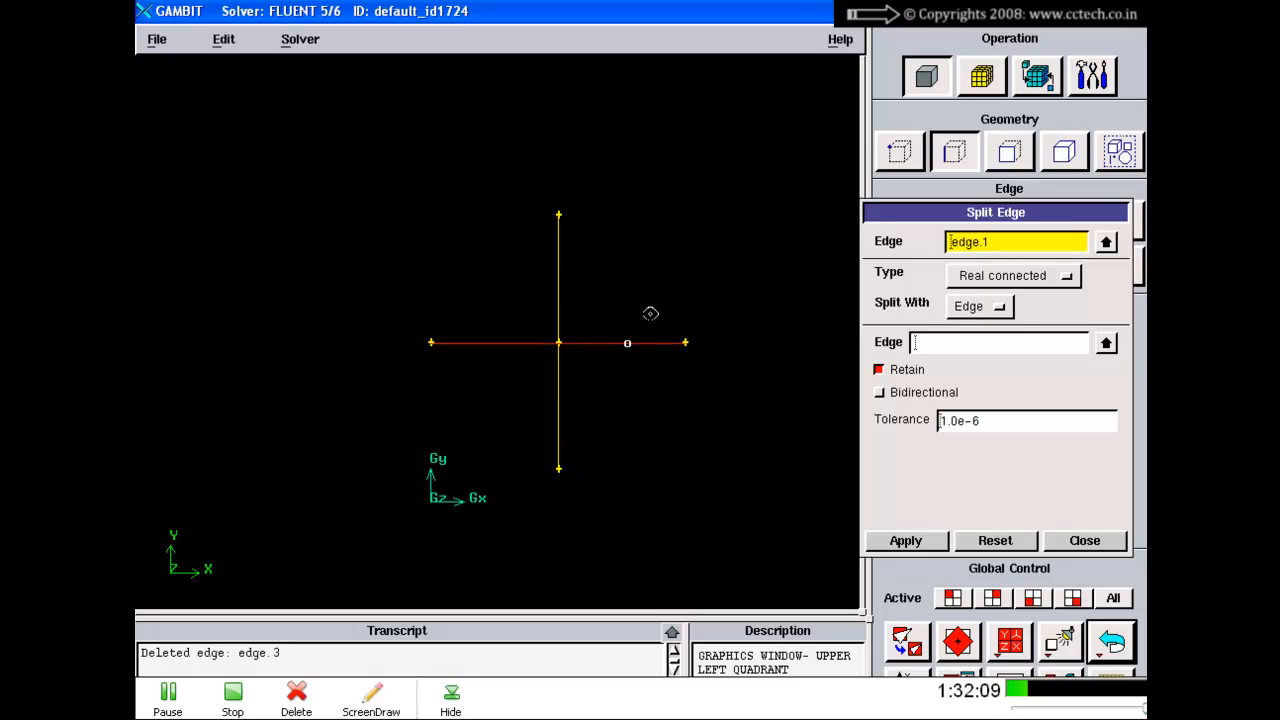
{"action": "left_click", "coordinate": [627, 343], "text": "shift"}
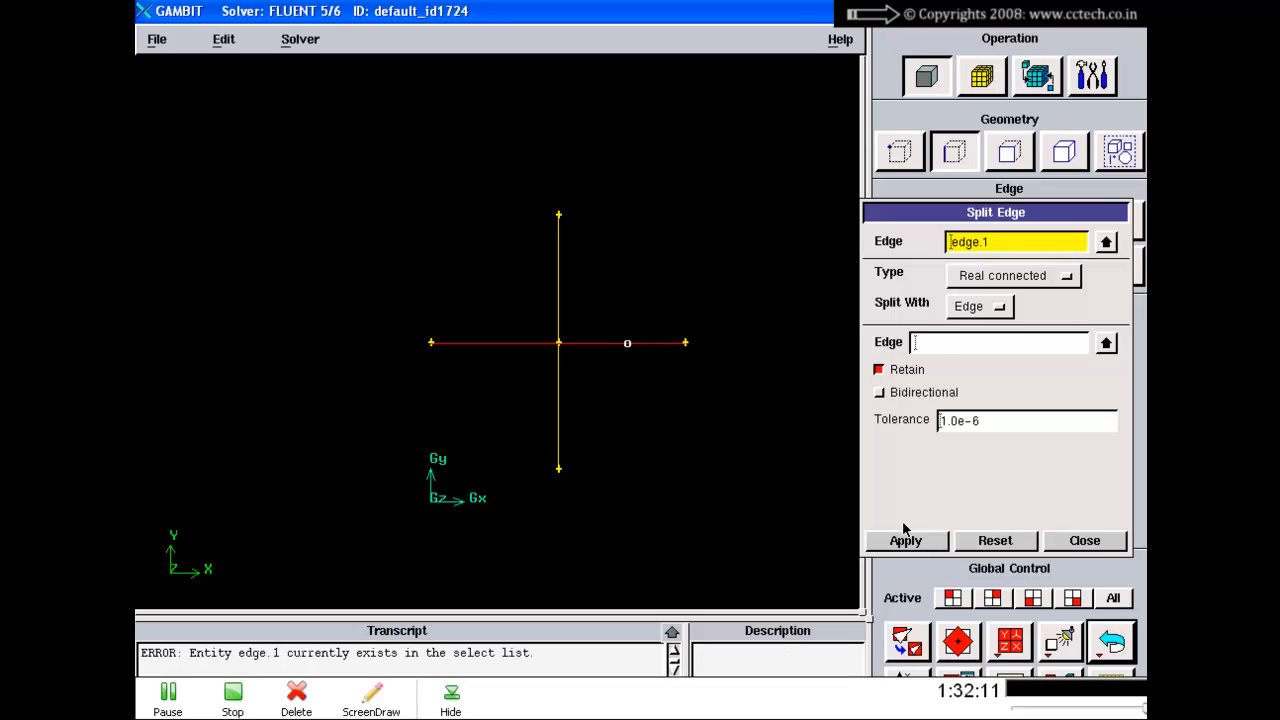
{"action": "left_click", "coordinate": [940, 345]}
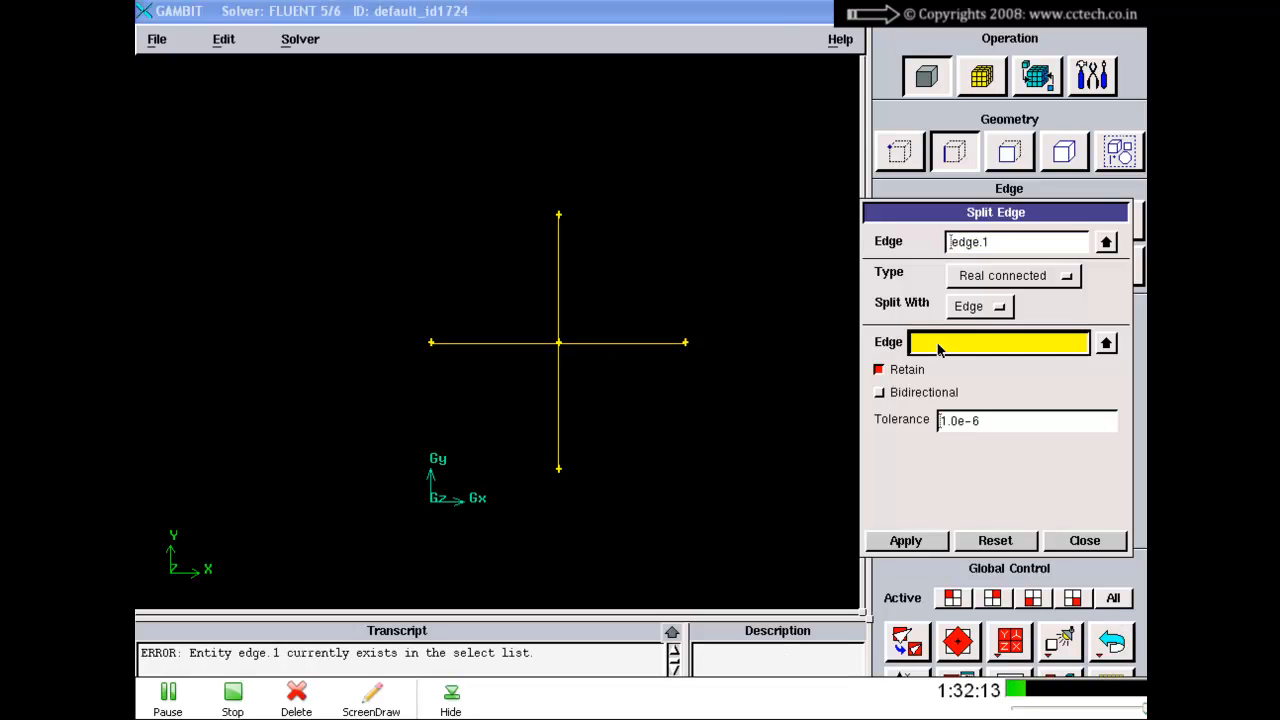
- Undo the retained split and split the vertical edge with the horizontal edge using Bidirectional, with Retain off
{"action": "left_click", "coordinate": [1112, 642]}
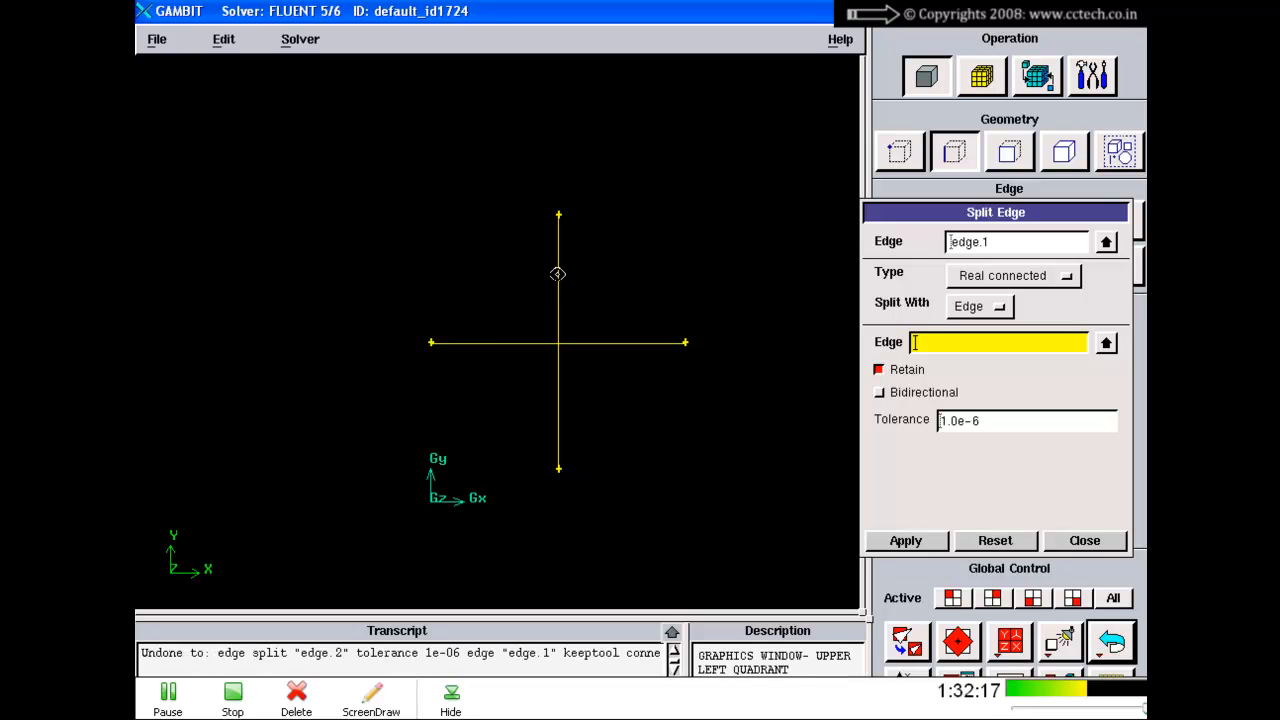
{"action": "left_click", "coordinate": [1011, 245]}
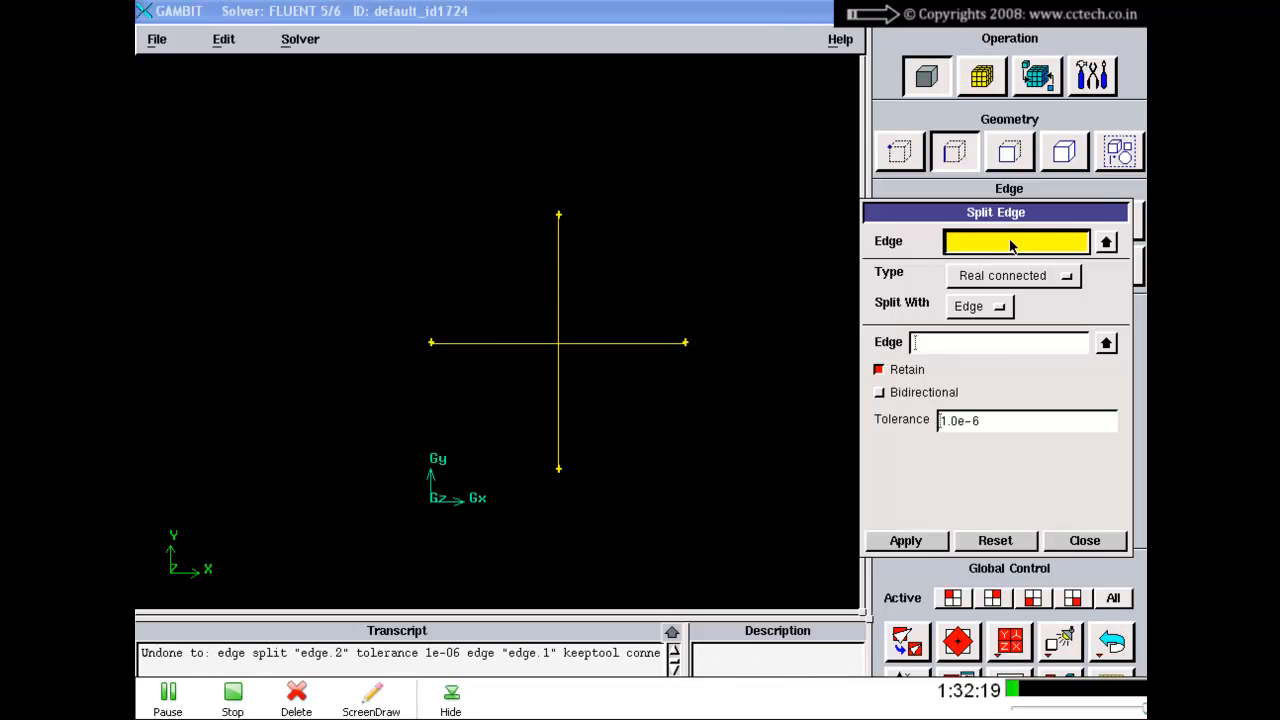
{"action": "left_click", "coordinate": [564, 265], "text": "shift"}
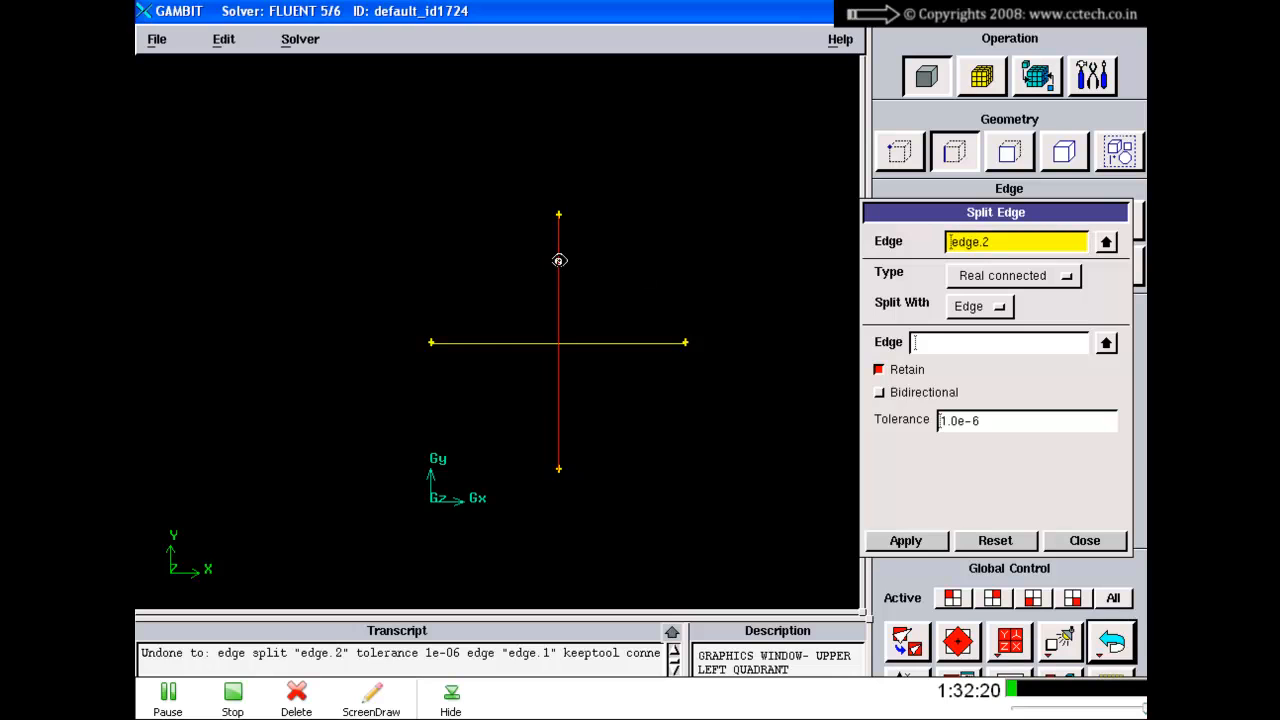
{"action": "middle_click", "coordinate": [629, 234], "text": "shift"}
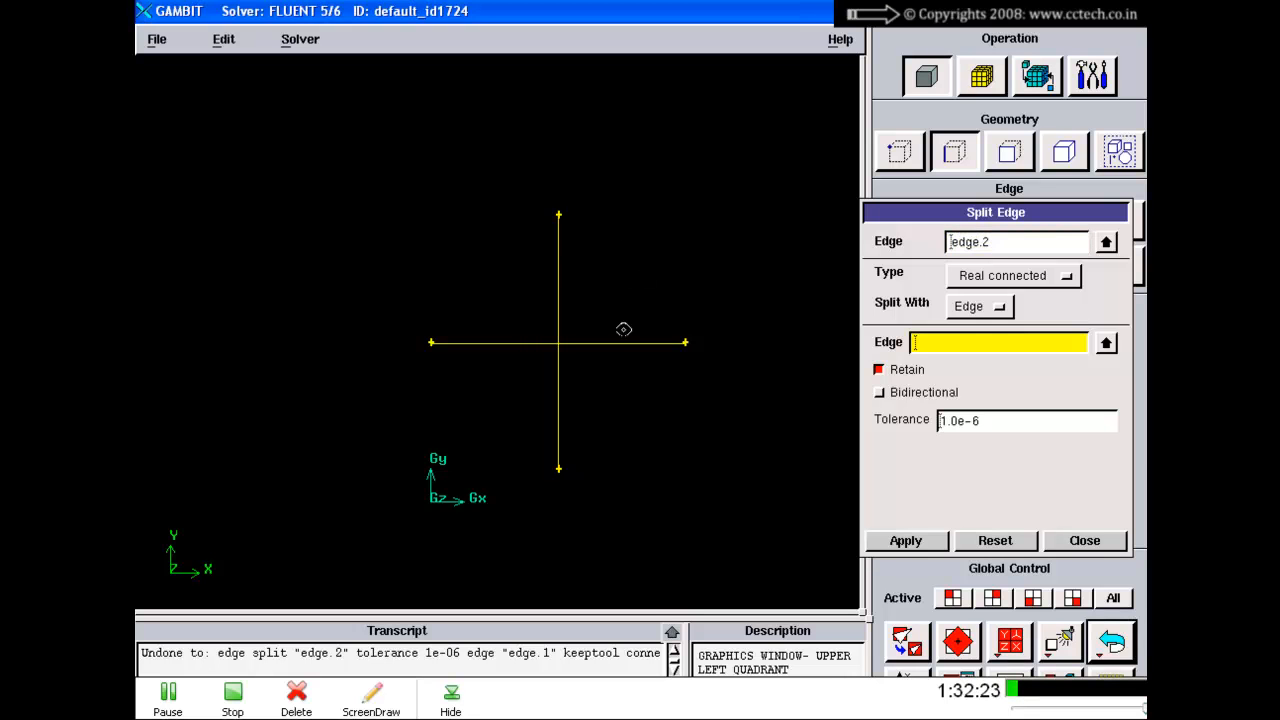
{"action": "left_click", "coordinate": [617, 343], "text": "shift"}
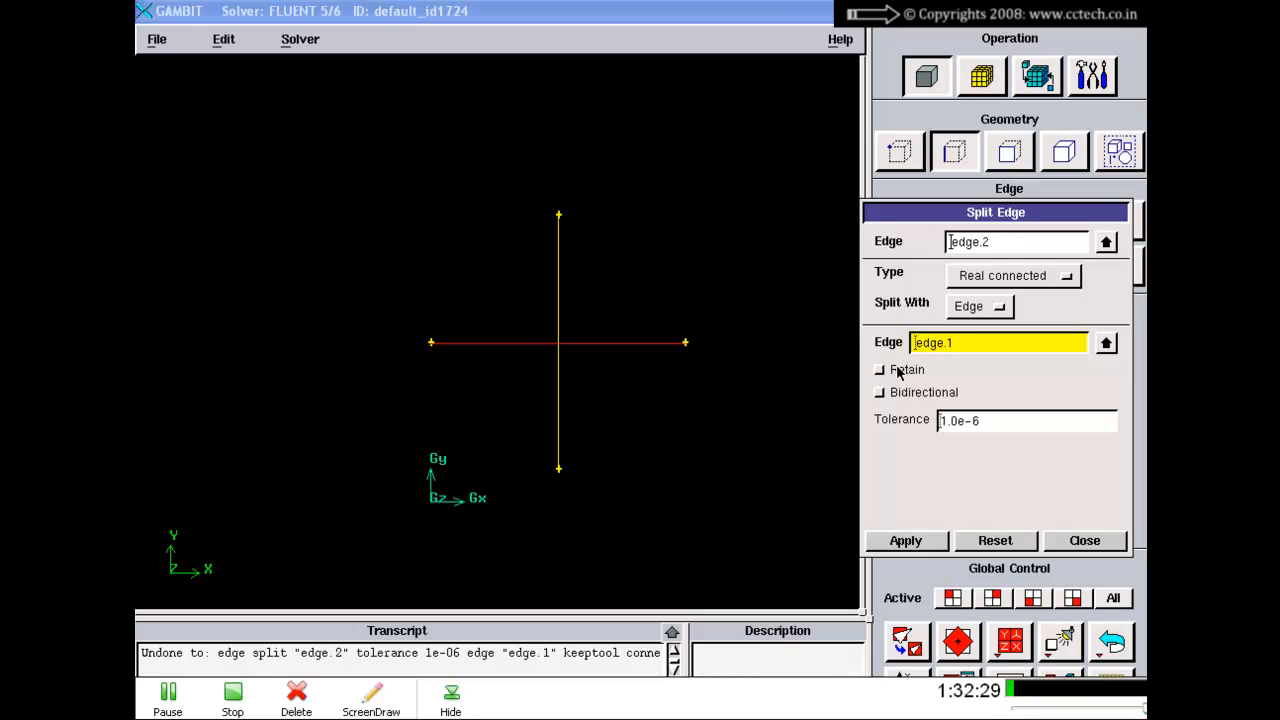
{"action": "left_click", "coordinate": [880, 369]}
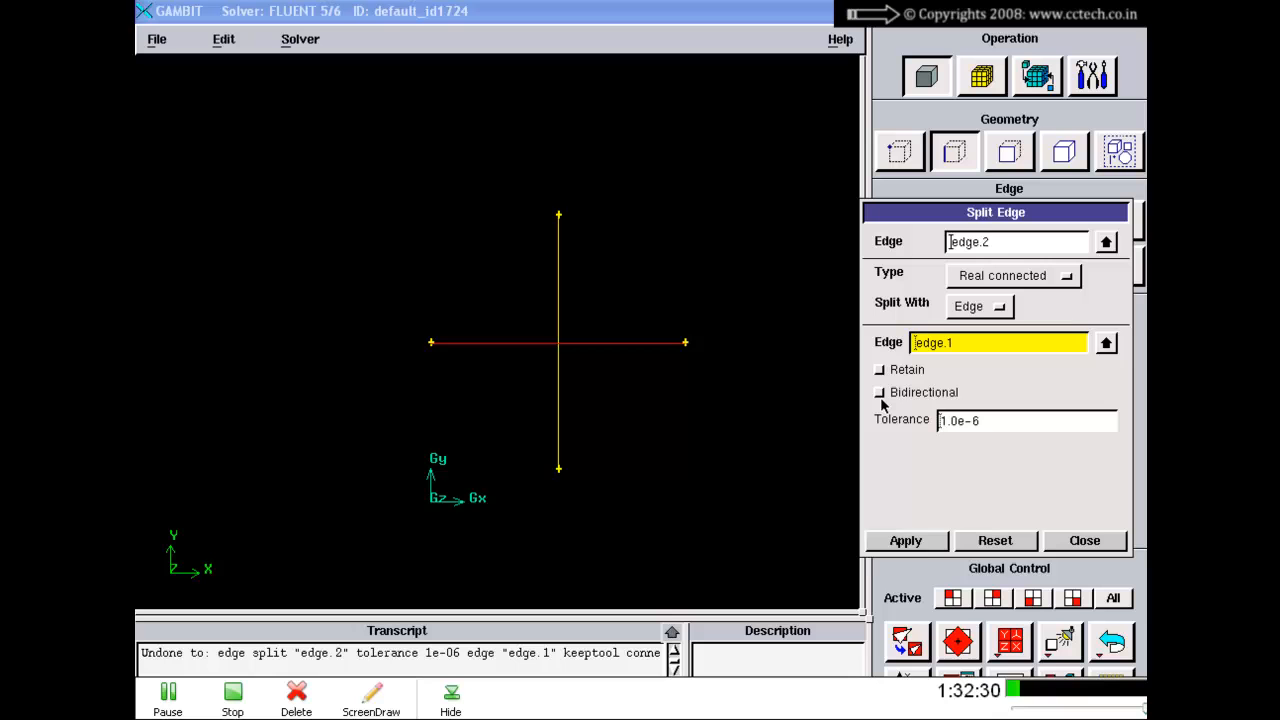
{"action": "left_click", "coordinate": [905, 540]}
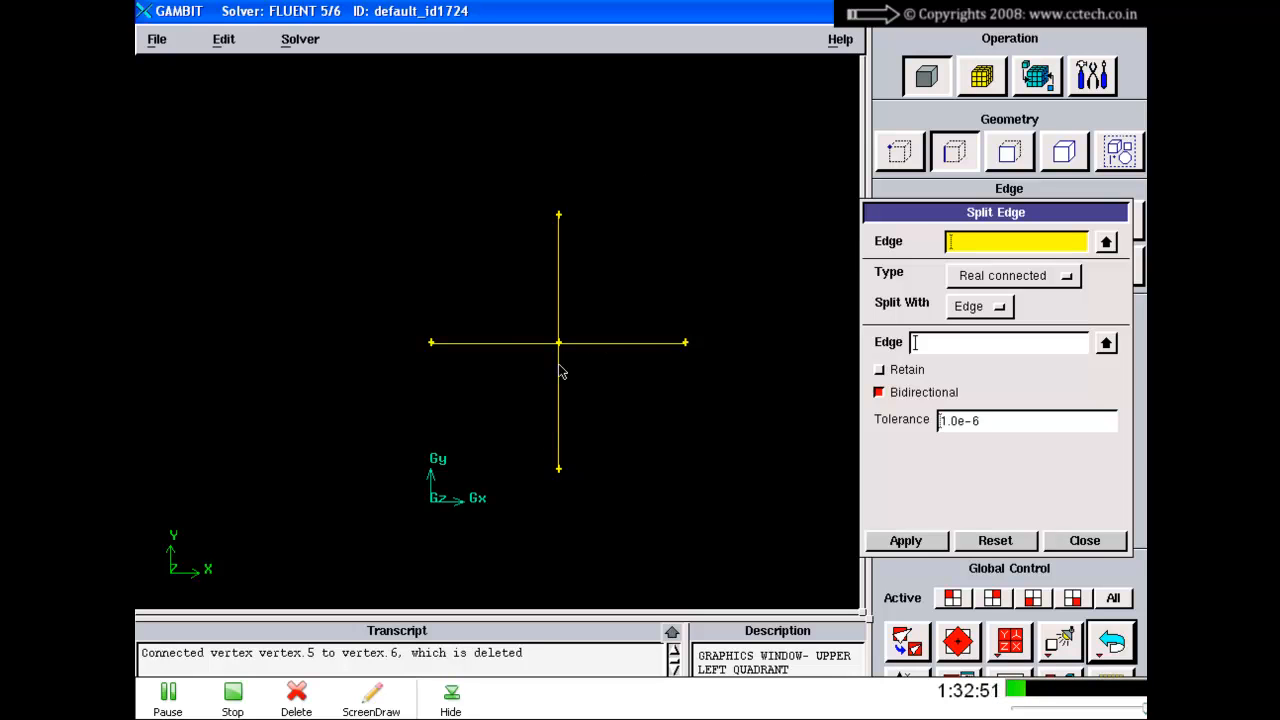
- Pick each of the four edges meeting at the crossing to examine the bidirectional split, and close the Split Edge form
{"action": "right_click_drag", "start_coordinate": [563, 366], "coordinate": [565, 308]}
{"action": "left_click", "coordinate": [564, 287], "text": "shift"}
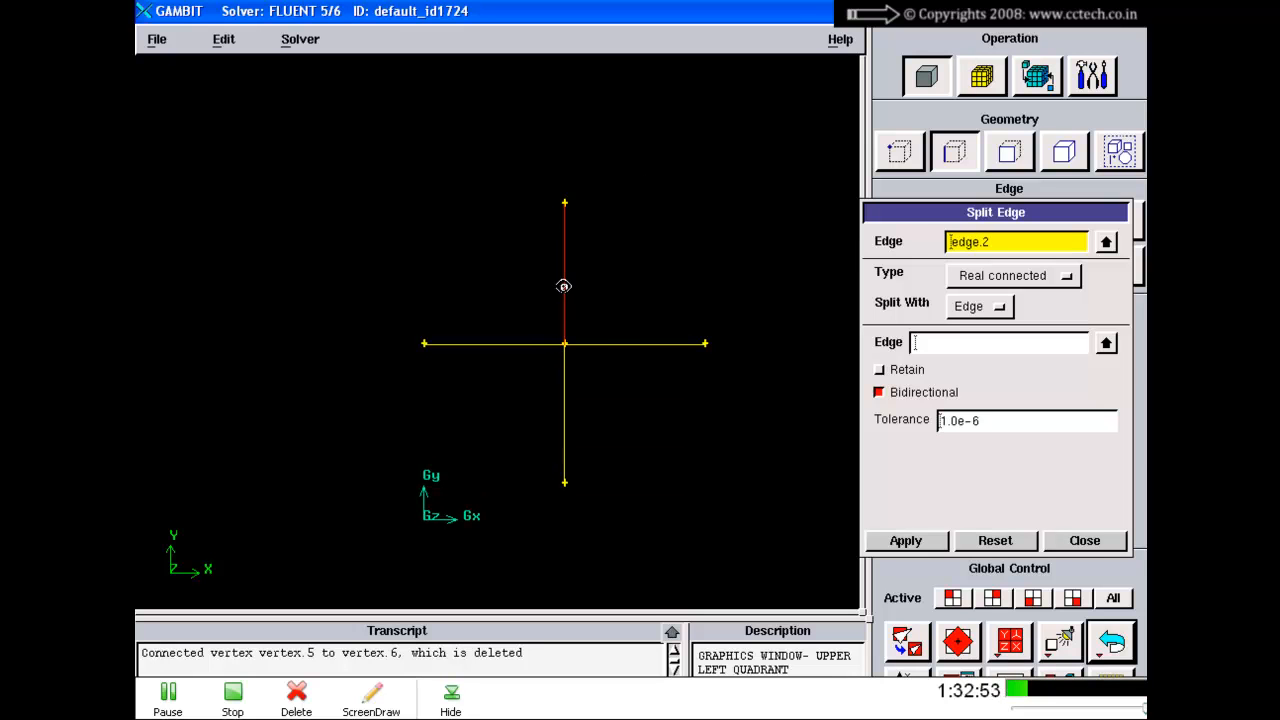
{"action": "left_click", "coordinate": [606, 343], "text": "shift"}
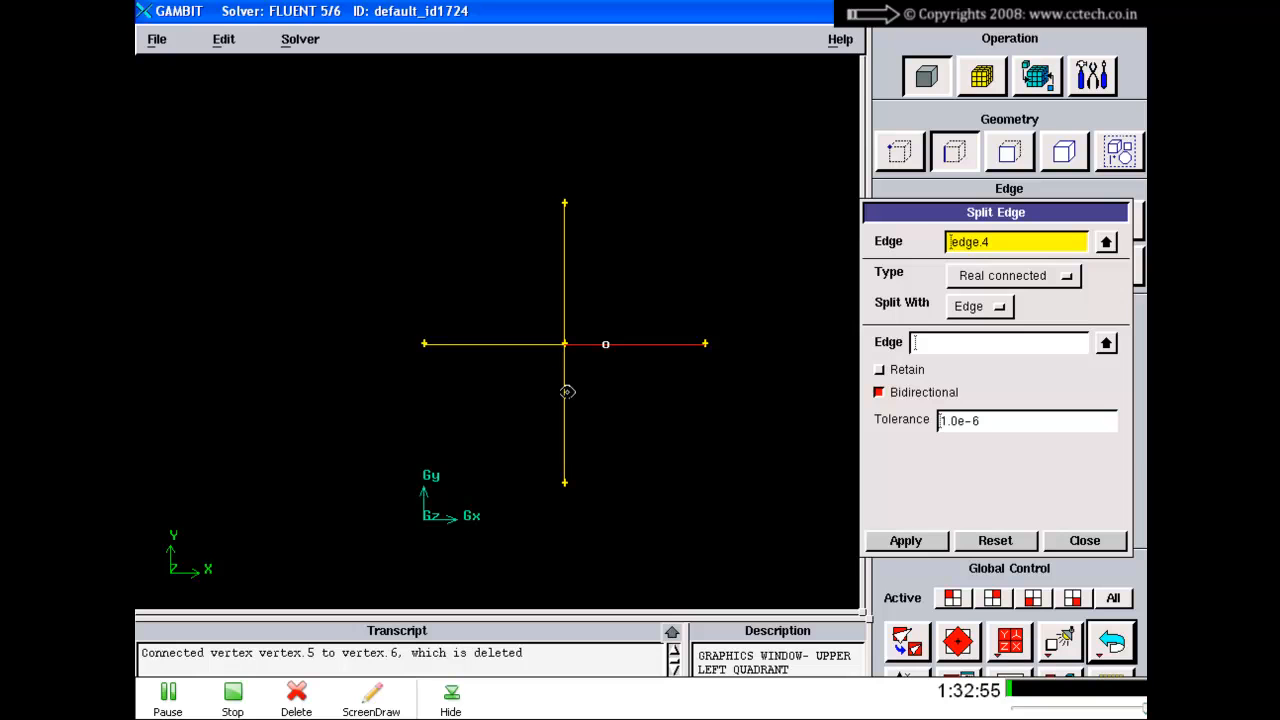
{"action": "left_click", "coordinate": [564, 390], "text": "shift"}
{"action": "left_click", "coordinate": [546, 343], "text": "shift"}
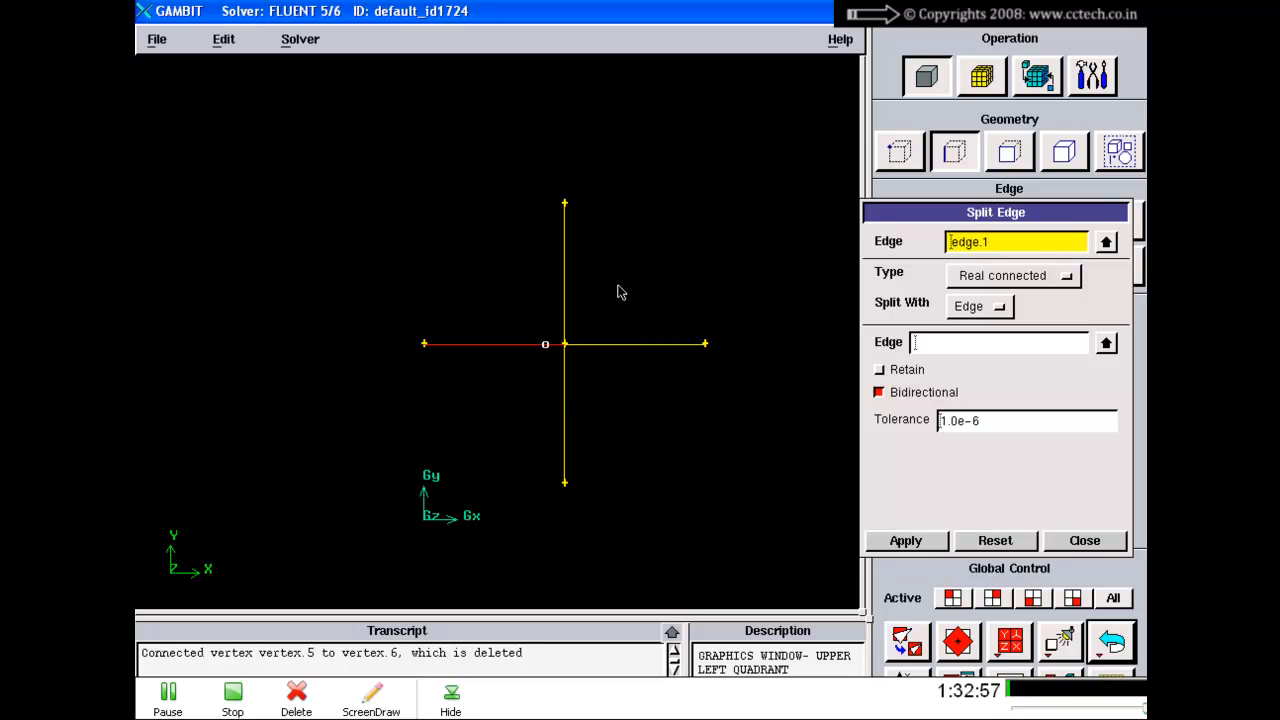
{"action": "left_click", "coordinate": [1082, 540]}
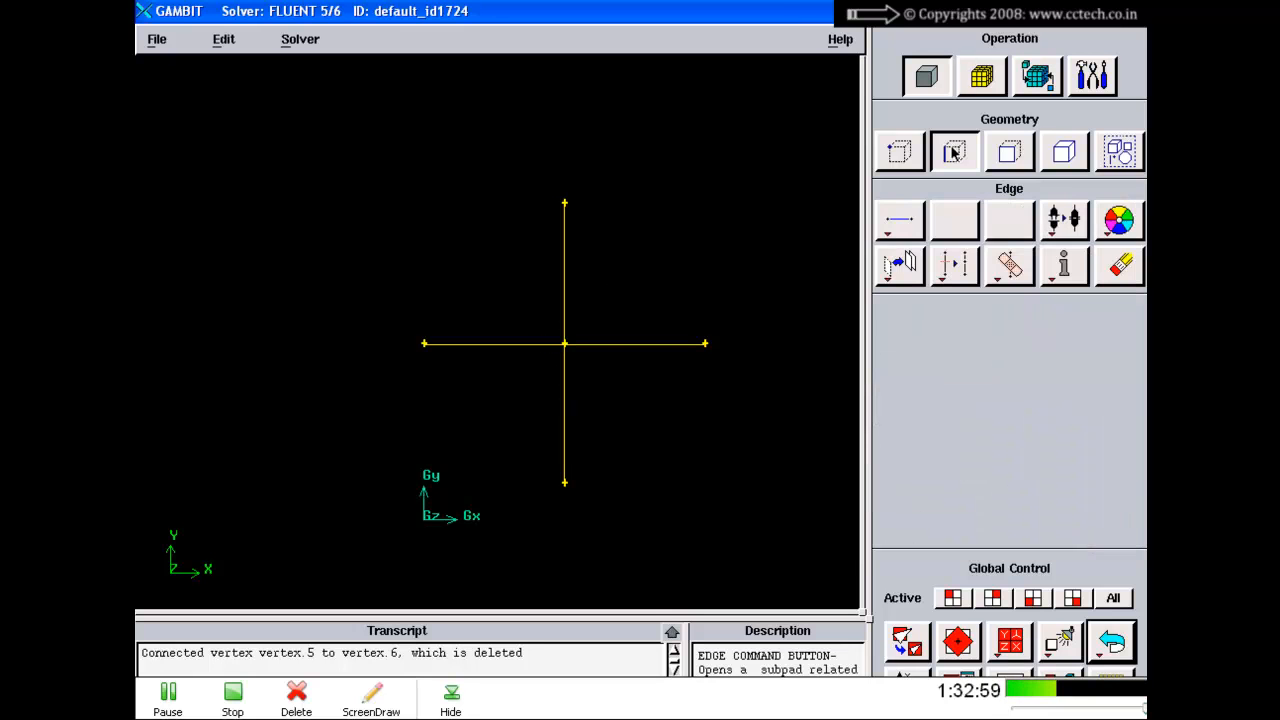
- Summarize the vertex at the crossing, read its listing in the expanded transcript, and close the Summarize Vertices form
{"action": "left_click", "coordinate": [899, 151]}
{"action": "right_click", "coordinate": [1064, 264]}
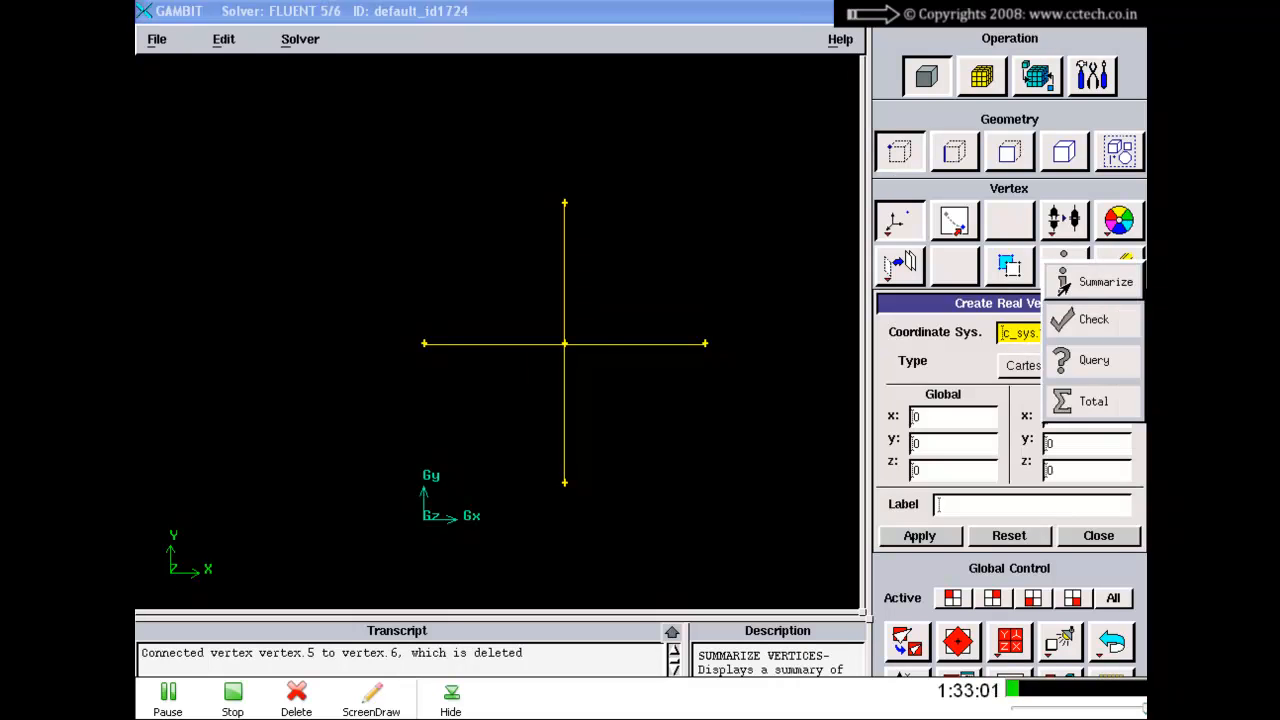
{"action": "left_click", "coordinate": [1103, 281]}
{"action": "left_click_drag", "start_coordinate": [551, 314], "coordinate": [604, 386], "text": "shift"}
{"action": "middle_click", "coordinate": [667, 487]}
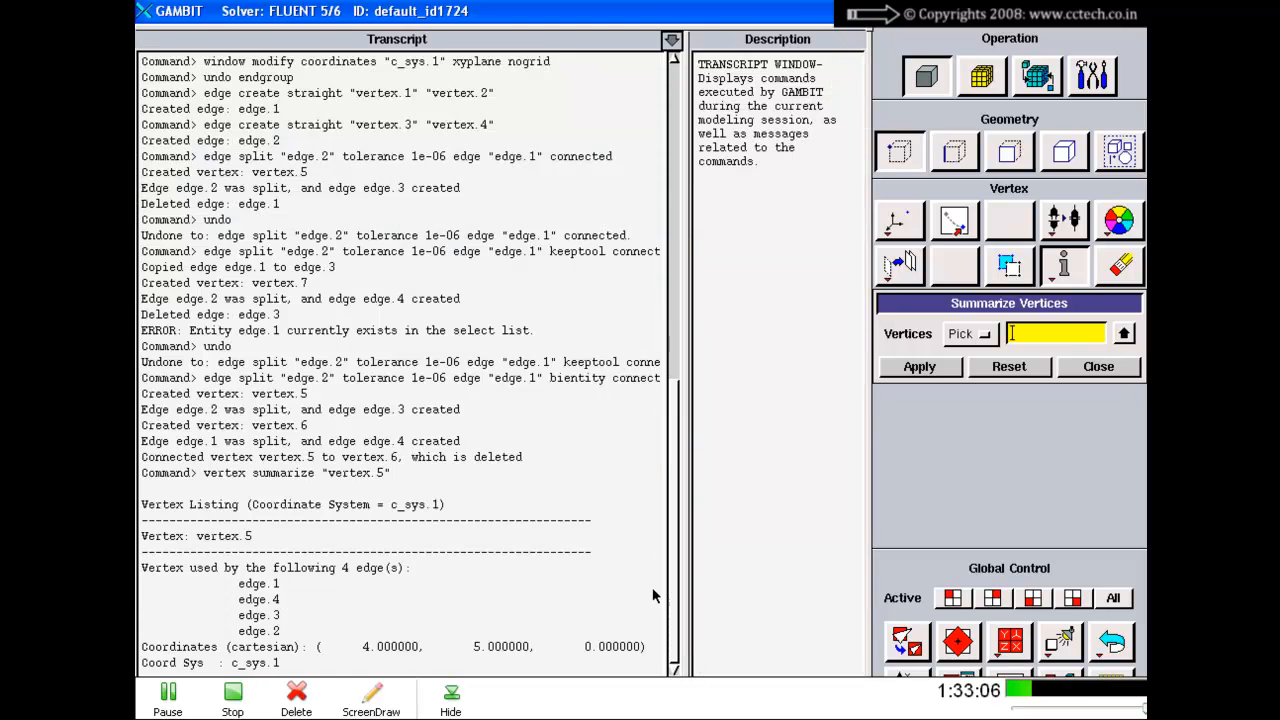
{"action": "left_click", "coordinate": [671, 632]}
{"action": "left_click", "coordinate": [671, 40]}
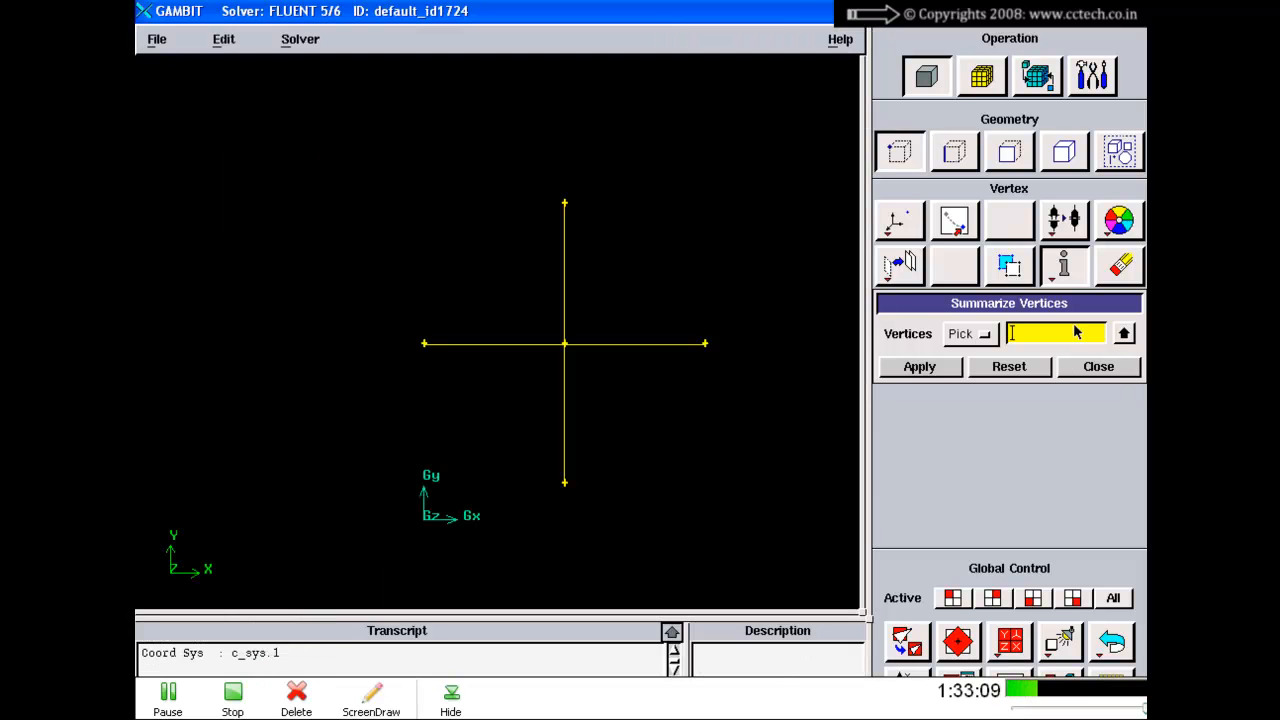
{"action": "left_click", "coordinate": [1096, 367]}
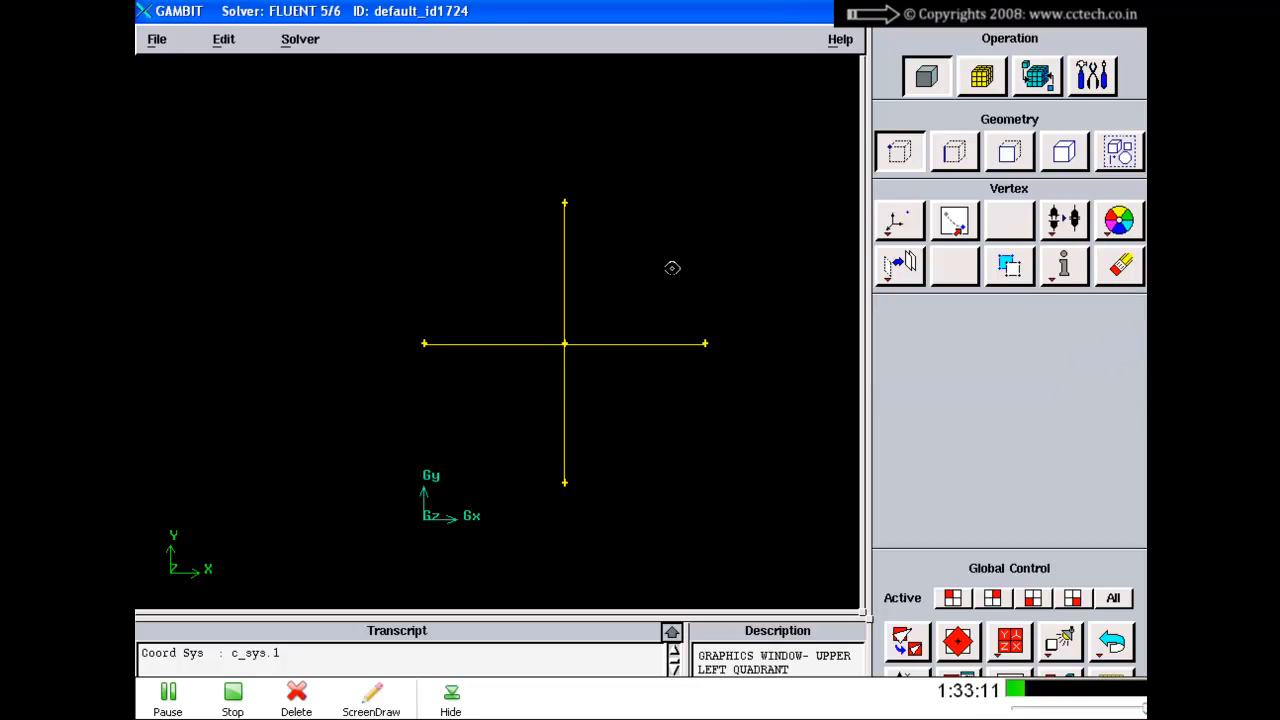
- Reopen the Split Edge form from the edge commands and move it higher on the screen
{"action": "right_click_drag", "start_coordinate": [669, 417], "coordinate": [666, 302]}
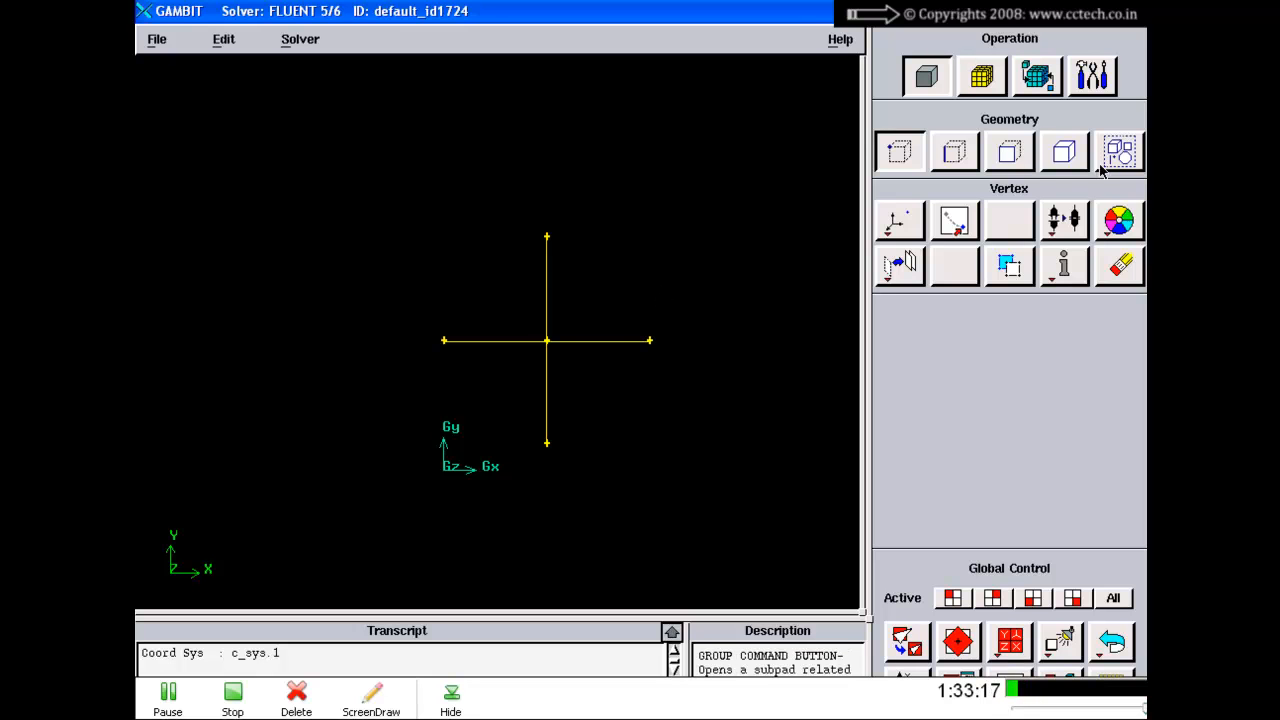
{"action": "left_click", "coordinate": [955, 150]}
{"action": "right_click", "coordinate": [954, 263]}
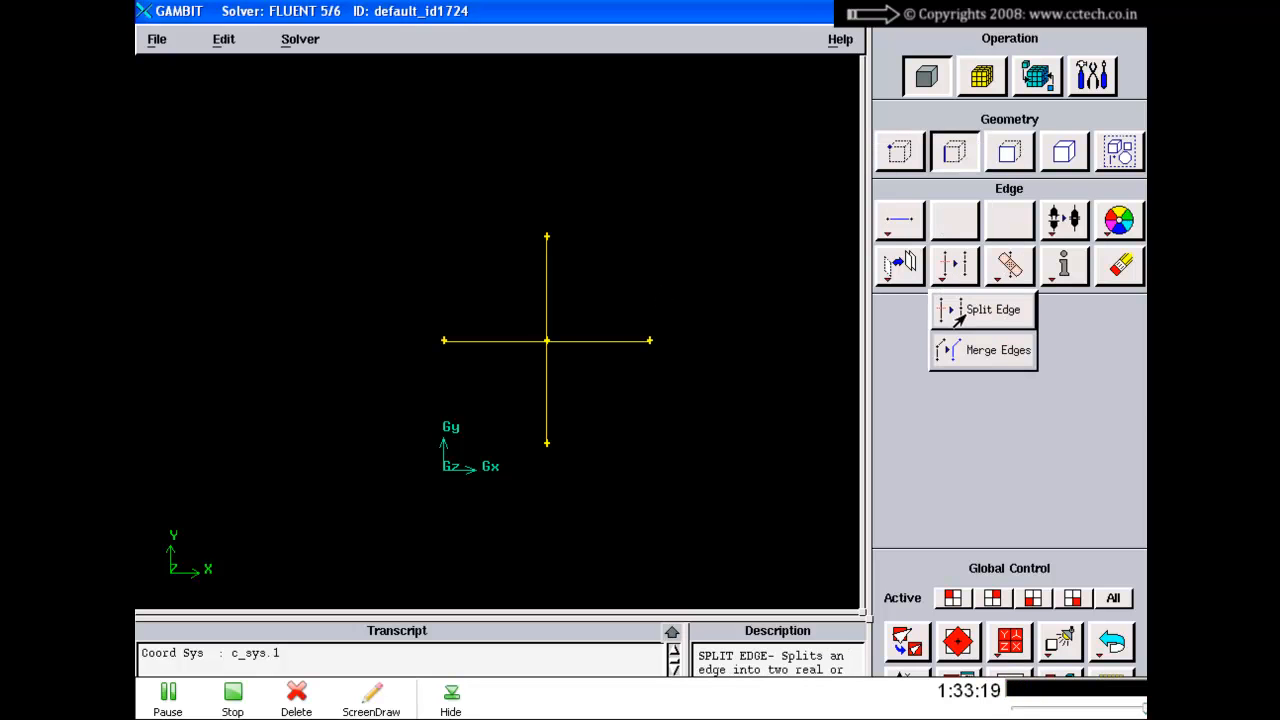
{"action": "left_click", "coordinate": [968, 311]}
{"action": "left_click_drag", "start_coordinate": [978, 303], "coordinate": [946, 170]}
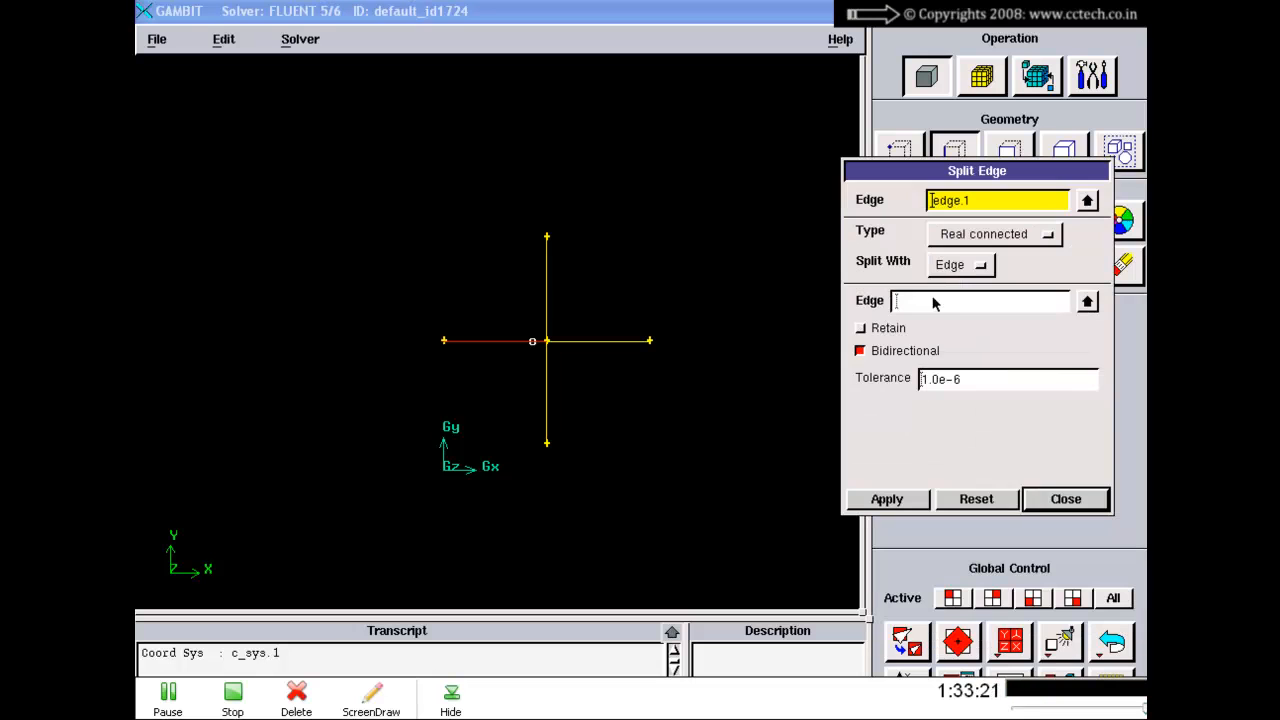
- Turn on both the Retain and Bidirectional options for the edge-tool split
{"action": "left_click", "coordinate": [862, 329]}
{"action": "left_click", "coordinate": [862, 351]}
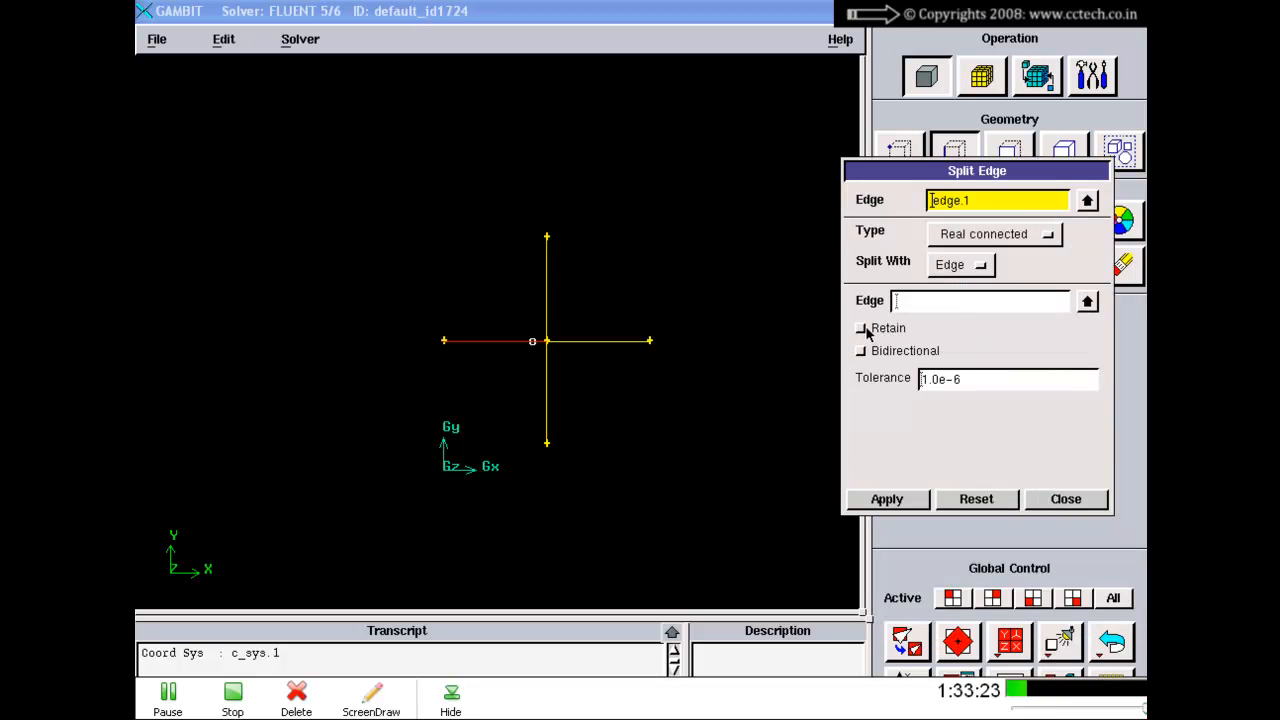
{"action": "left_click", "coordinate": [930, 305]}
{"action": "left_click", "coordinate": [861, 351]}
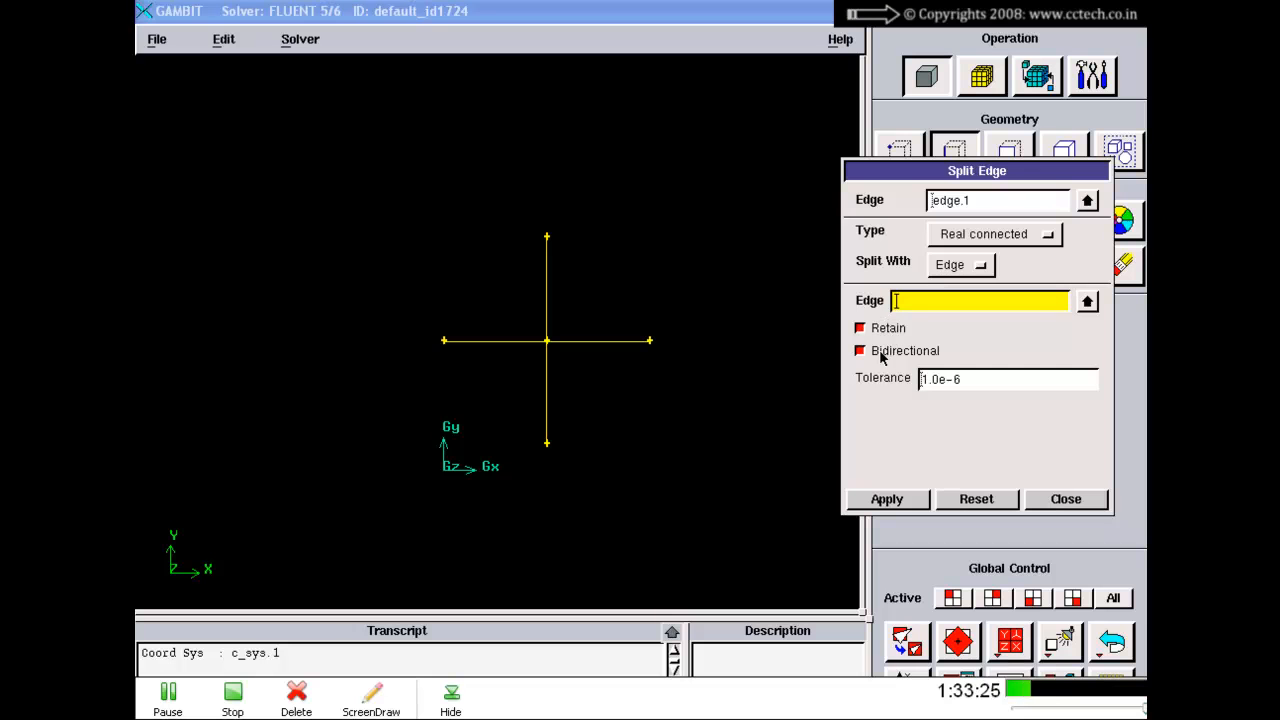
{"action": "left_click", "coordinate": [1007, 201]}
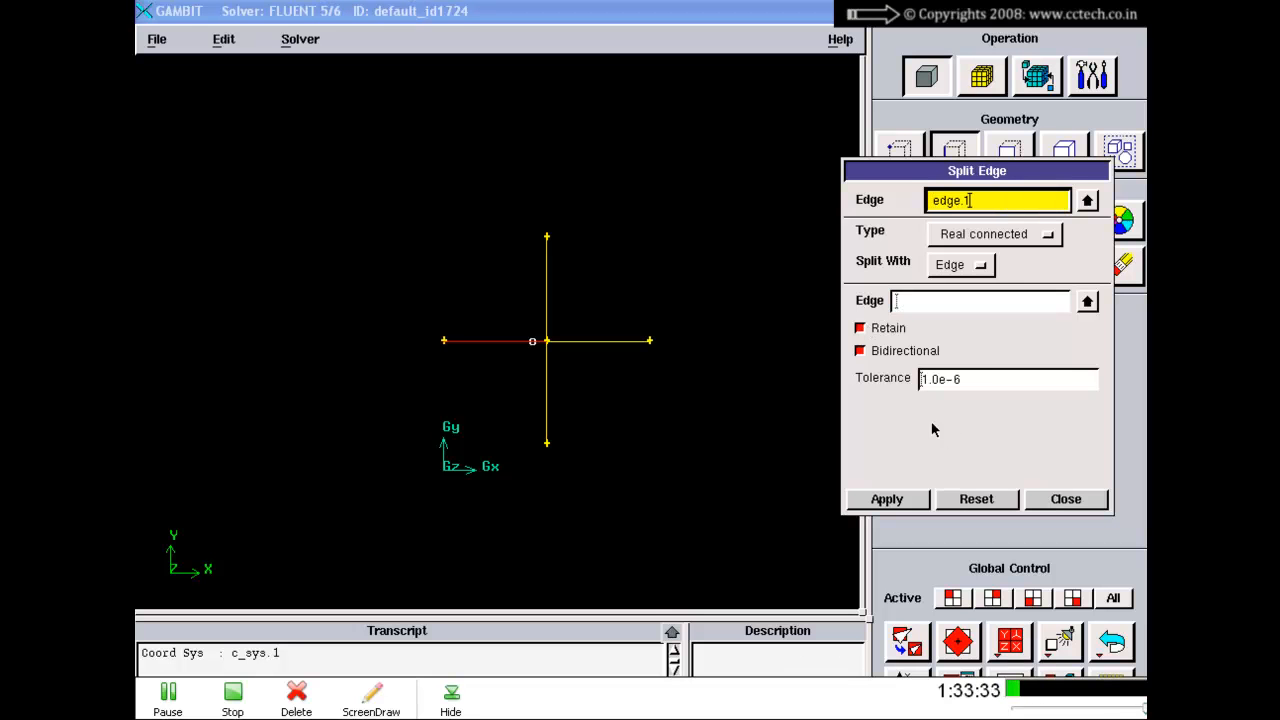
- Switch to the PowerPoint slide on Split Edge, highlight the Bidirectional and Tolerance explanations, and return to GAMBIT
{"action": "key", "text": "alt+Tab"}
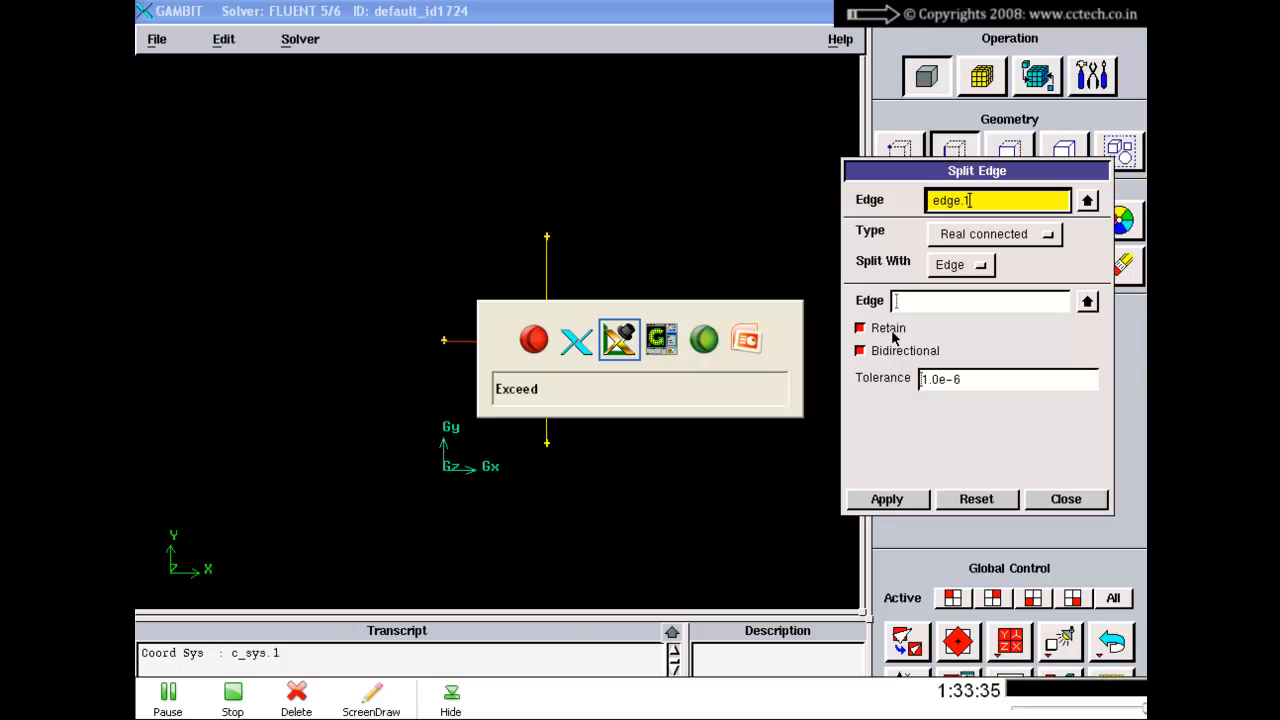
{"action": "key", "text": "alt+Tab"}
{"action": "key", "text": "alt+Tab"}
{"action": "key", "text": "alt+Tab"}
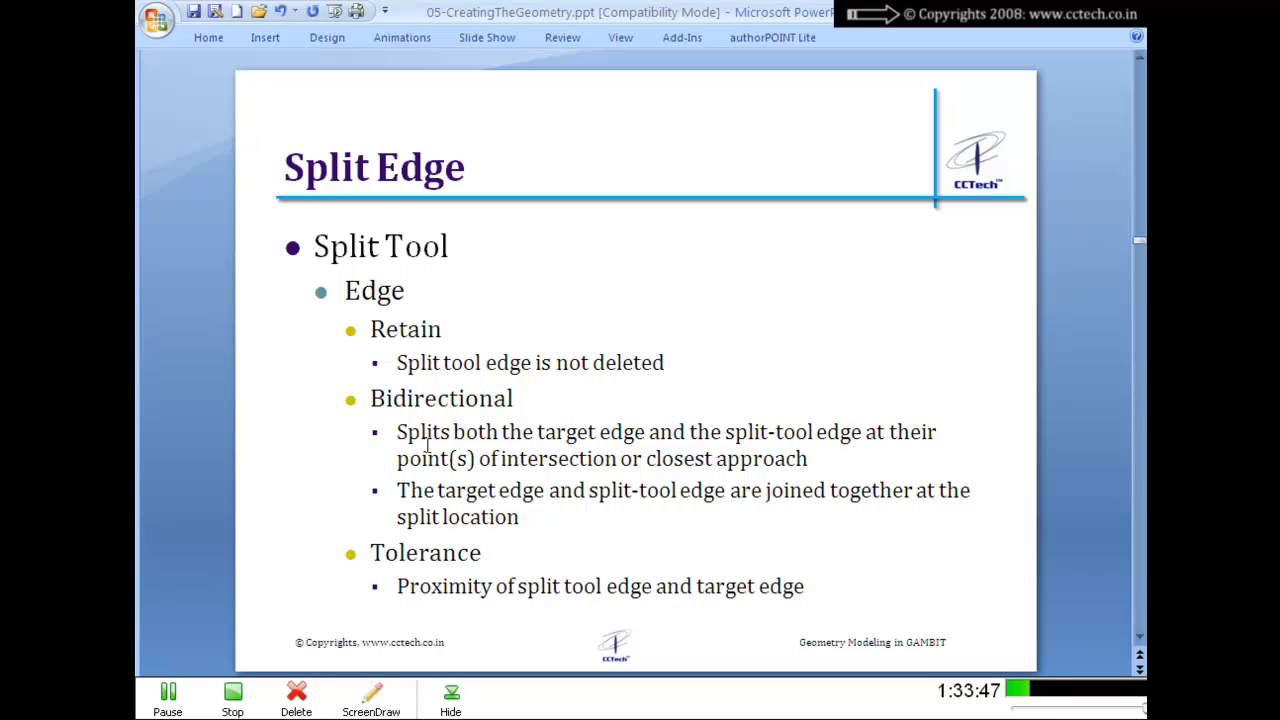
{"action": "left_click_drag", "start_coordinate": [428, 452], "coordinate": [808, 465]}
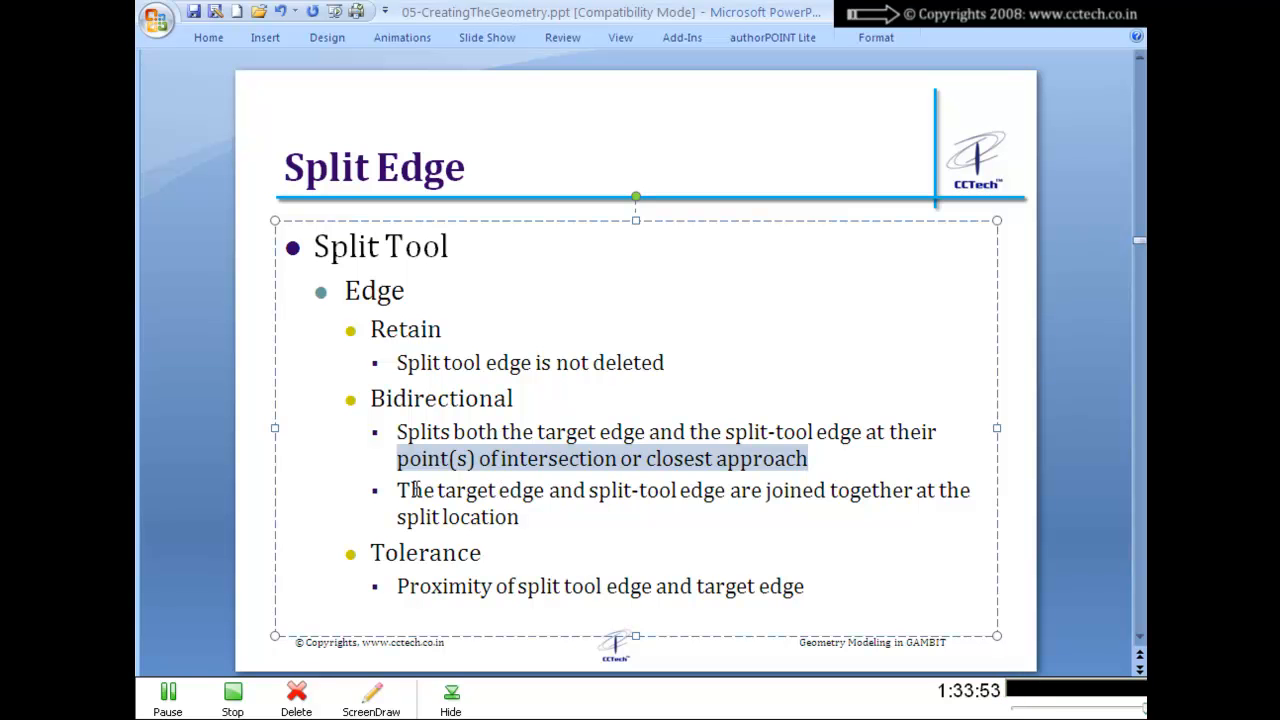
{"action": "left_click_drag", "start_coordinate": [409, 487], "coordinate": [776, 514]}
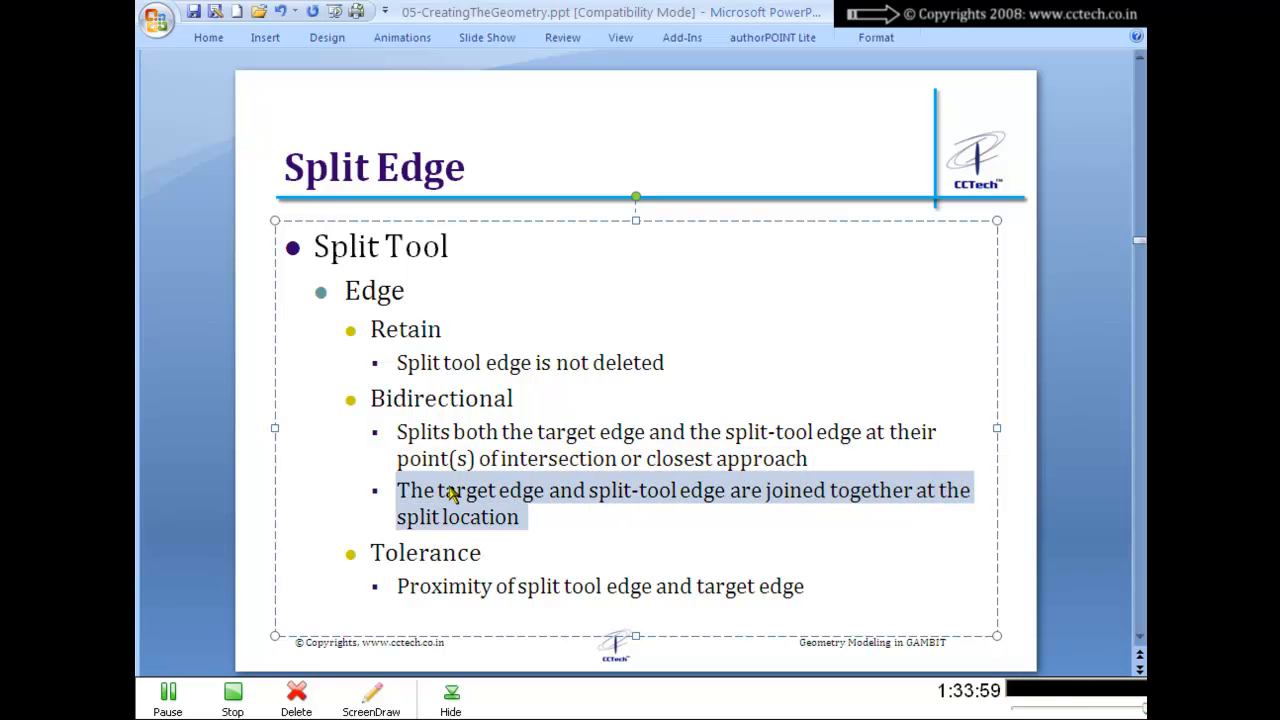
{"action": "left_click_drag", "start_coordinate": [371, 552], "coordinate": [868, 593]}
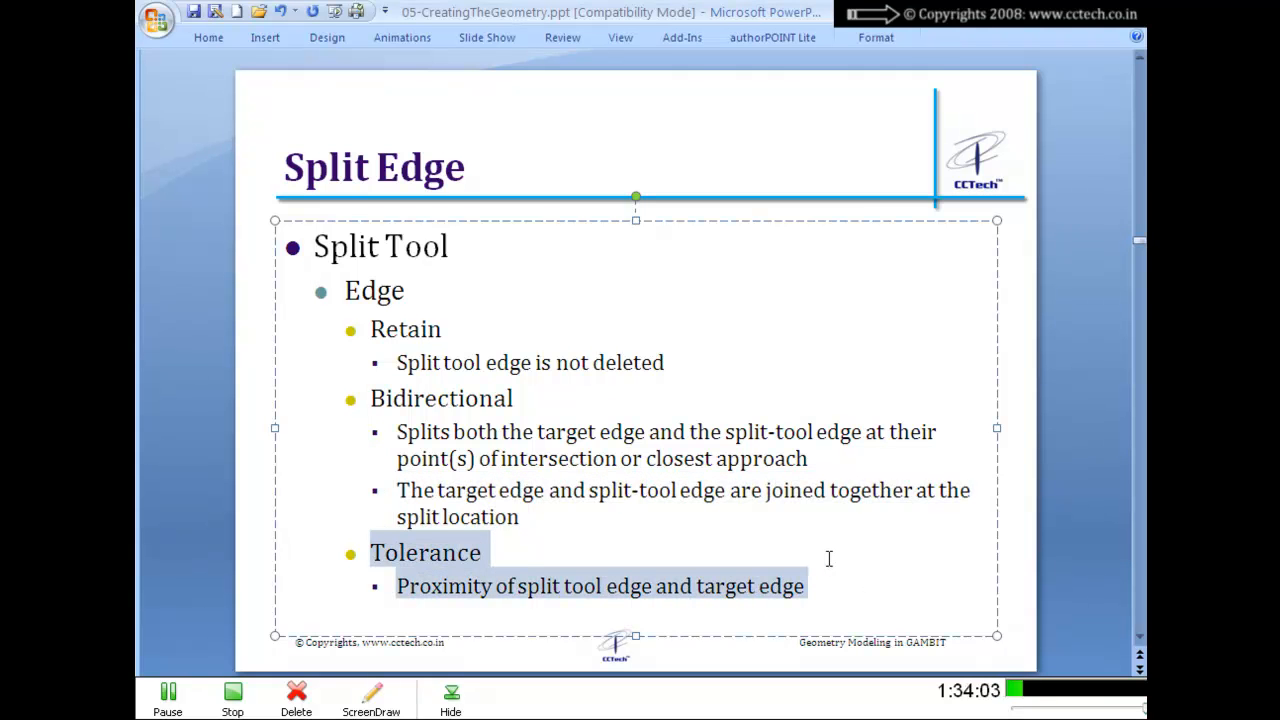
{"action": "key", "text": "alt+Tab"}
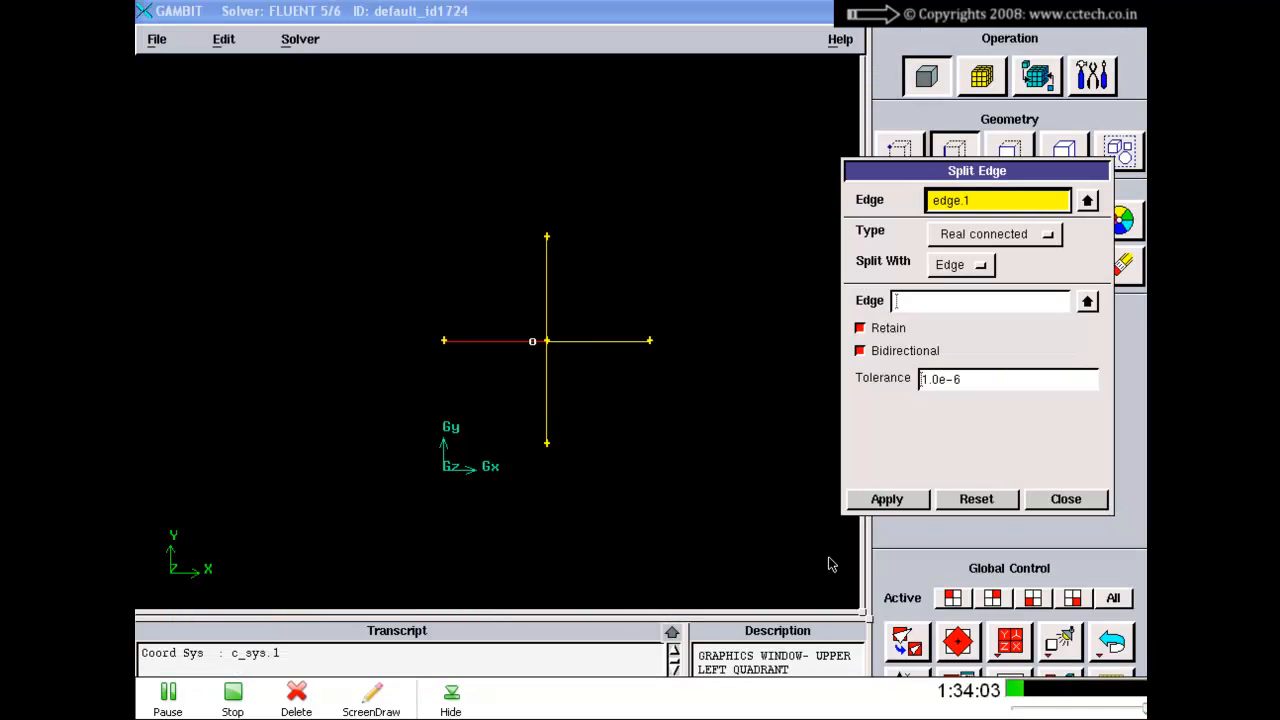
- Reset the Split Edge form and set it to a Real connected split with Edge as the split tool
{"action": "left_click", "coordinate": [968, 505]}
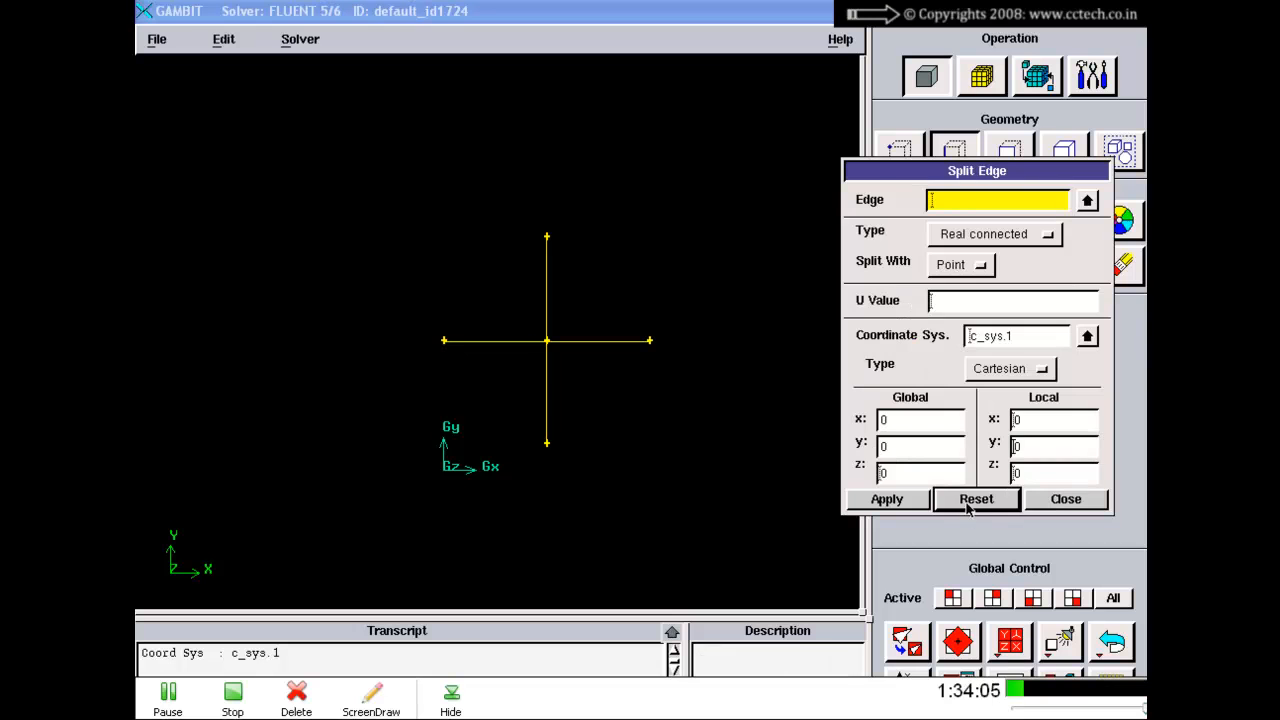
{"action": "left_click", "coordinate": [963, 240]}
{"action": "left_click", "coordinate": [958, 236]}
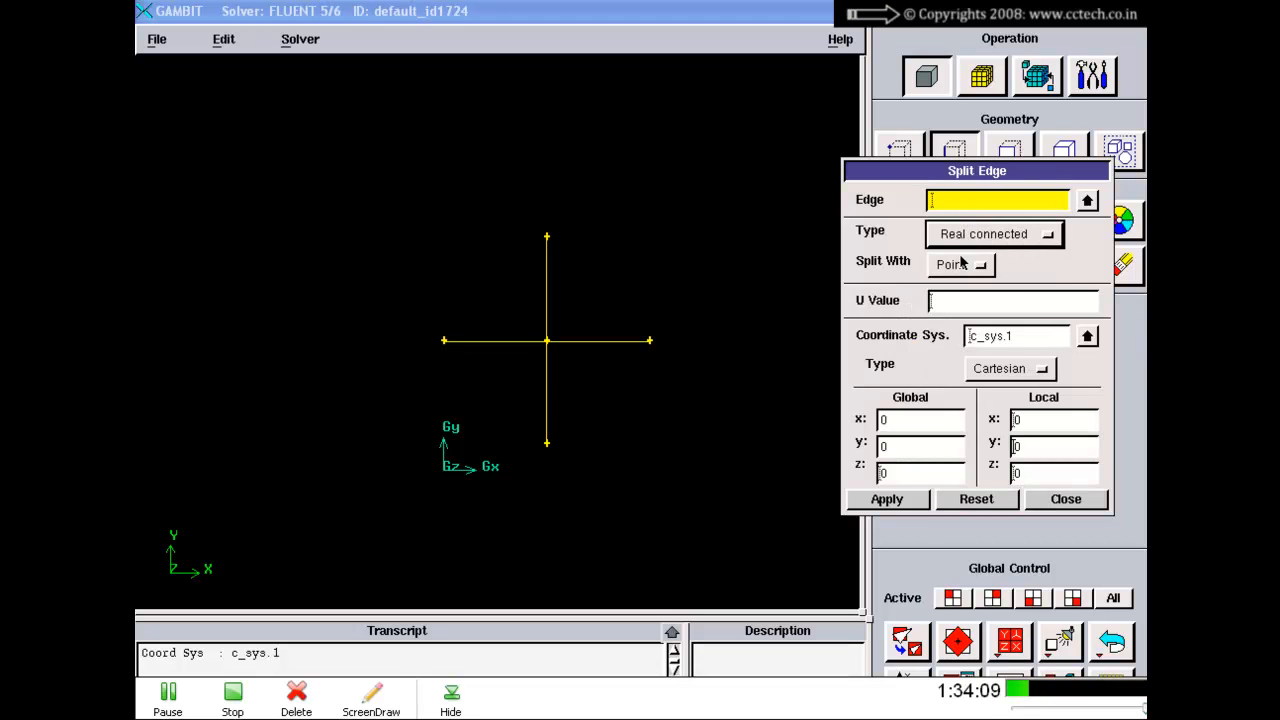
{"action": "left_click", "coordinate": [958, 266]}
{"action": "left_click", "coordinate": [958, 316]}
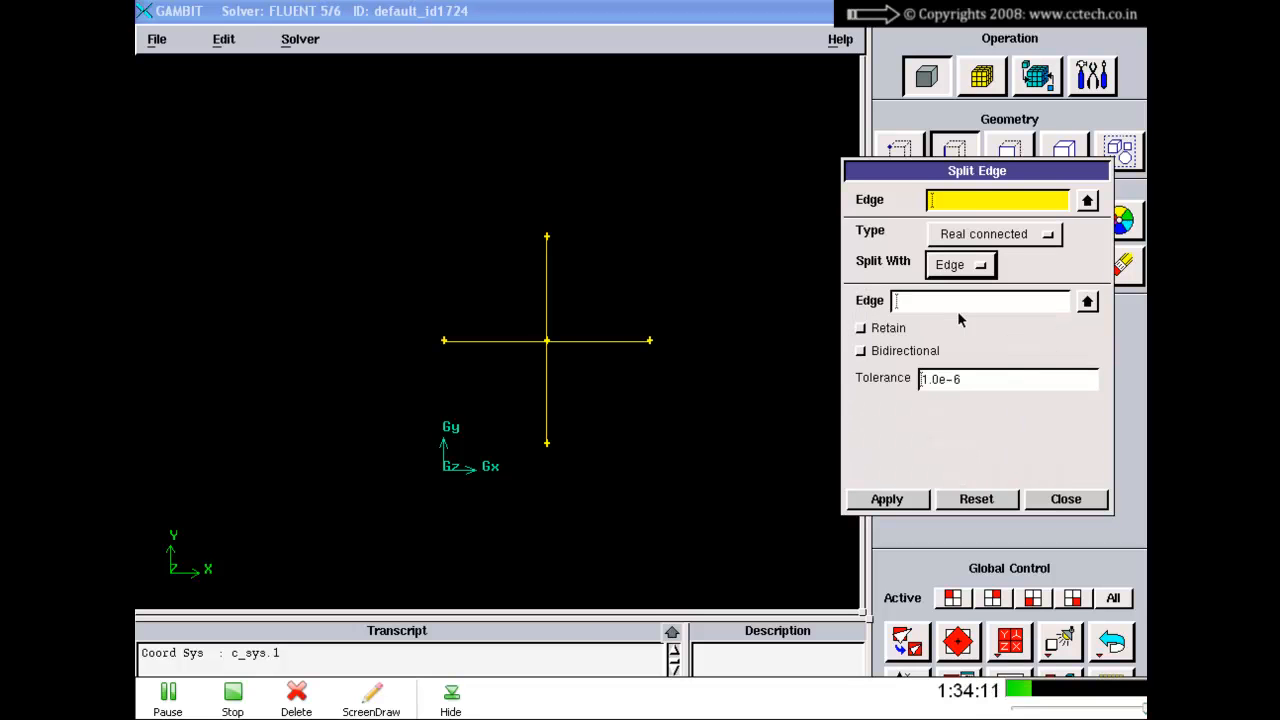
- Highlight the Tolerance value of the edge-tool split and close the Split Edge form without applying it
{"action": "left_click_drag", "start_coordinate": [970, 385], "coordinate": [887, 394]}
{"action": "left_click", "coordinate": [982, 390]}
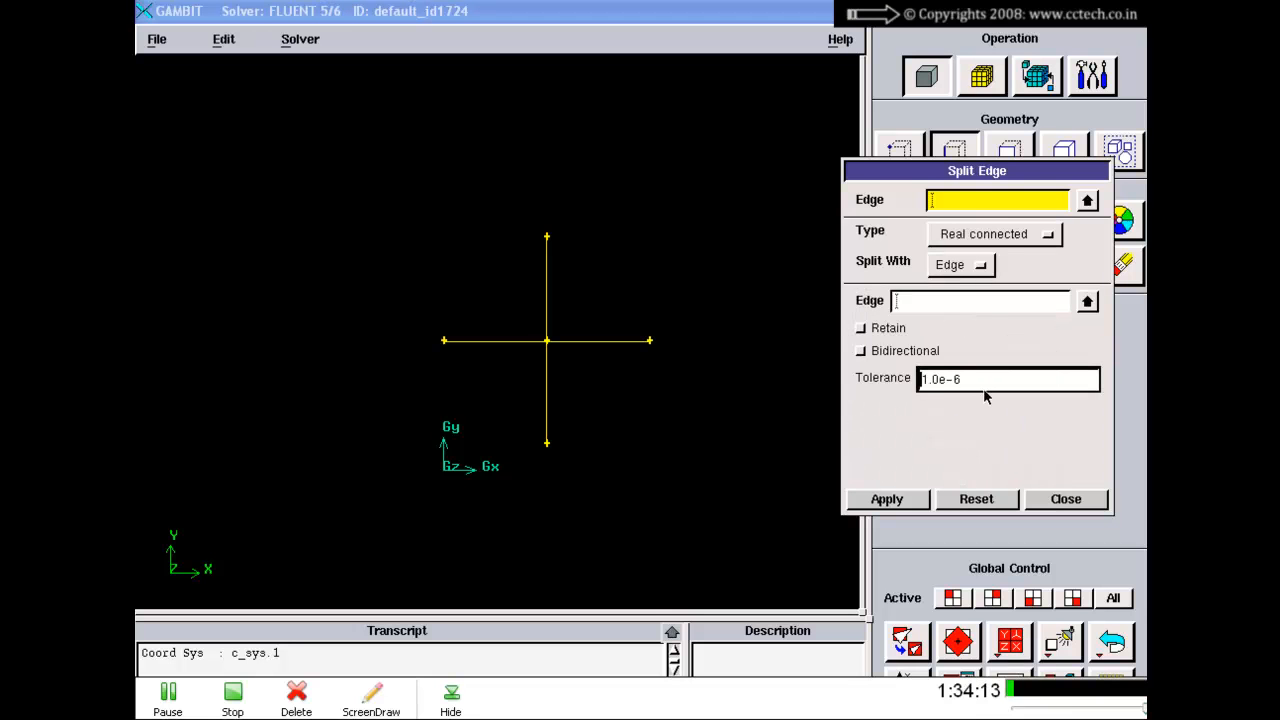
{"action": "left_click_drag", "start_coordinate": [983, 393], "coordinate": [884, 391]}
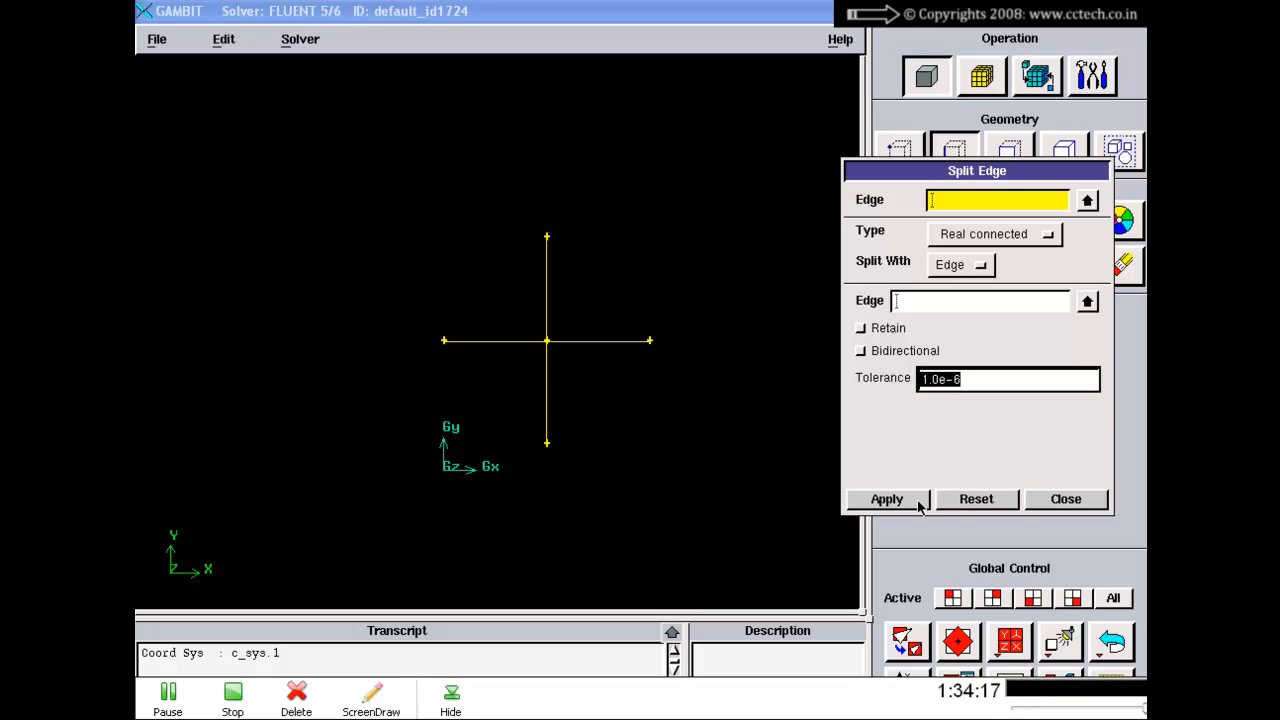
{"action": "left_click", "coordinate": [1058, 500]}
{"action": "right_click_drag", "start_coordinate": [766, 371], "coordinate": [672, 428]}
{"action": "middle_click_drag", "start_coordinate": [672, 421], "coordinate": [607, 425]}
{"action": "right_click_drag", "start_coordinate": [582, 322], "coordinate": [580, 374]}
- Switch to PowerPoint, review the Split Edge slides for the Point, Vertex and Edge tools, and advance to the Merge Edges slide
{"action": "key", "text": "alt+Tab"}
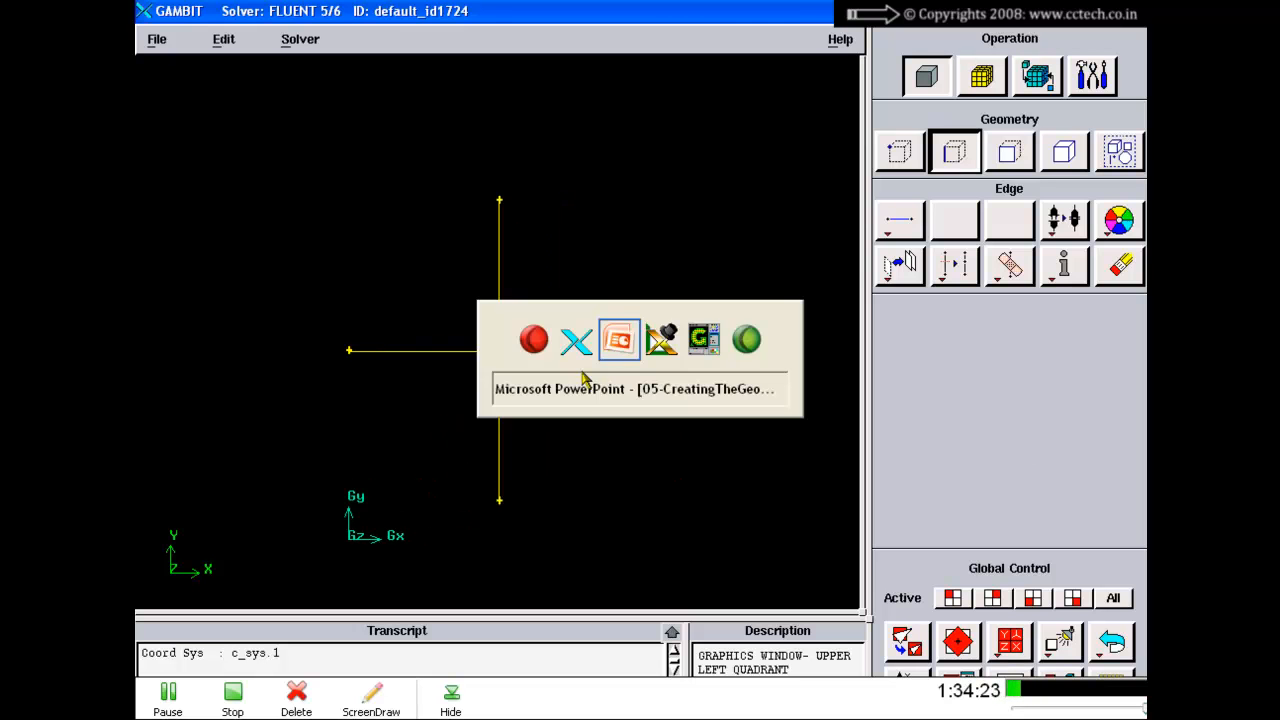
{"action": "scroll", "coordinate": [581, 370], "scroll_direction": "down", "scroll_amount": 1}
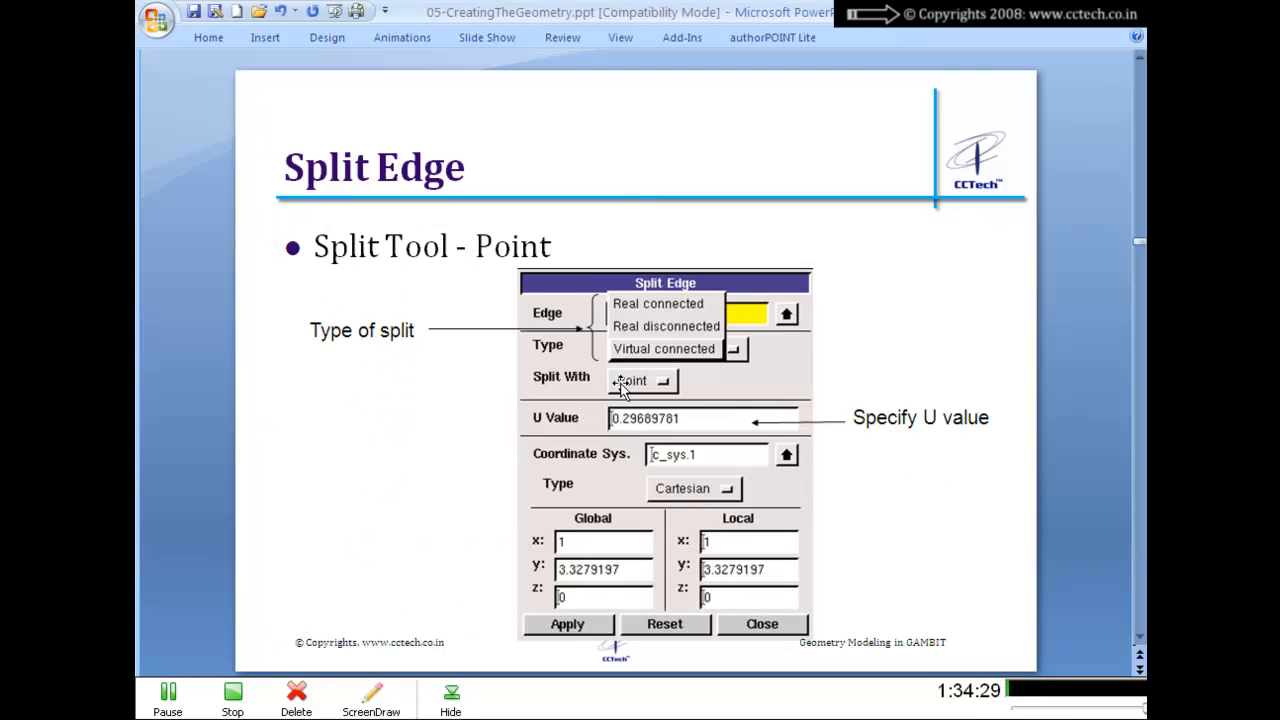
{"action": "scroll", "coordinate": [618, 376], "scroll_direction": "down", "scroll_amount": 1}
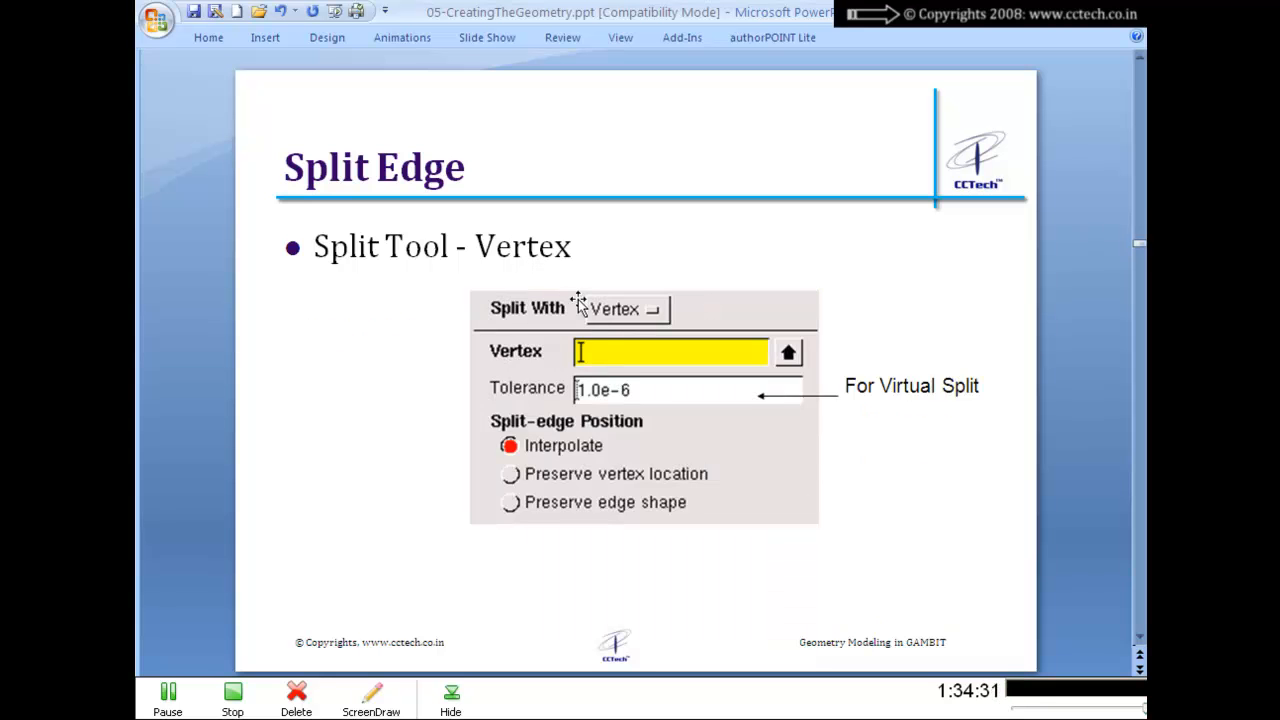
{"action": "scroll", "coordinate": [580, 304], "scroll_direction": "up", "scroll_amount": 1}
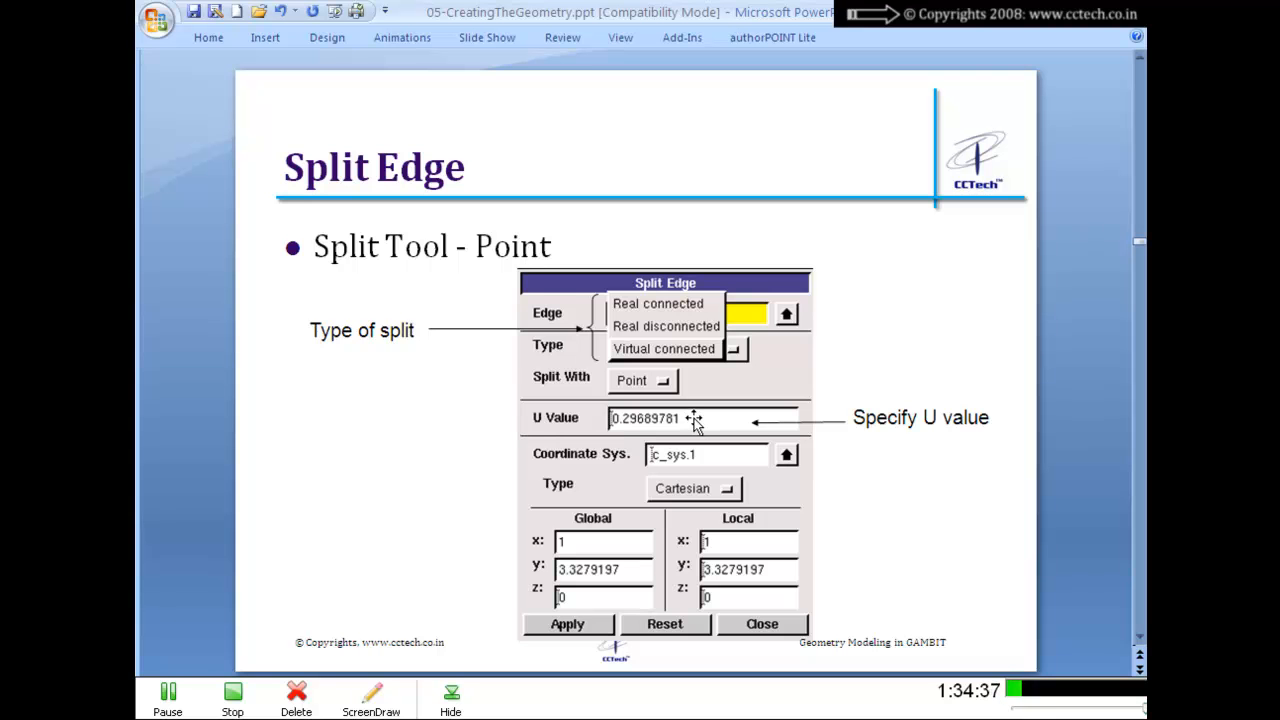
{"action": "scroll", "coordinate": [694, 418], "scroll_direction": "down", "scroll_amount": 1}
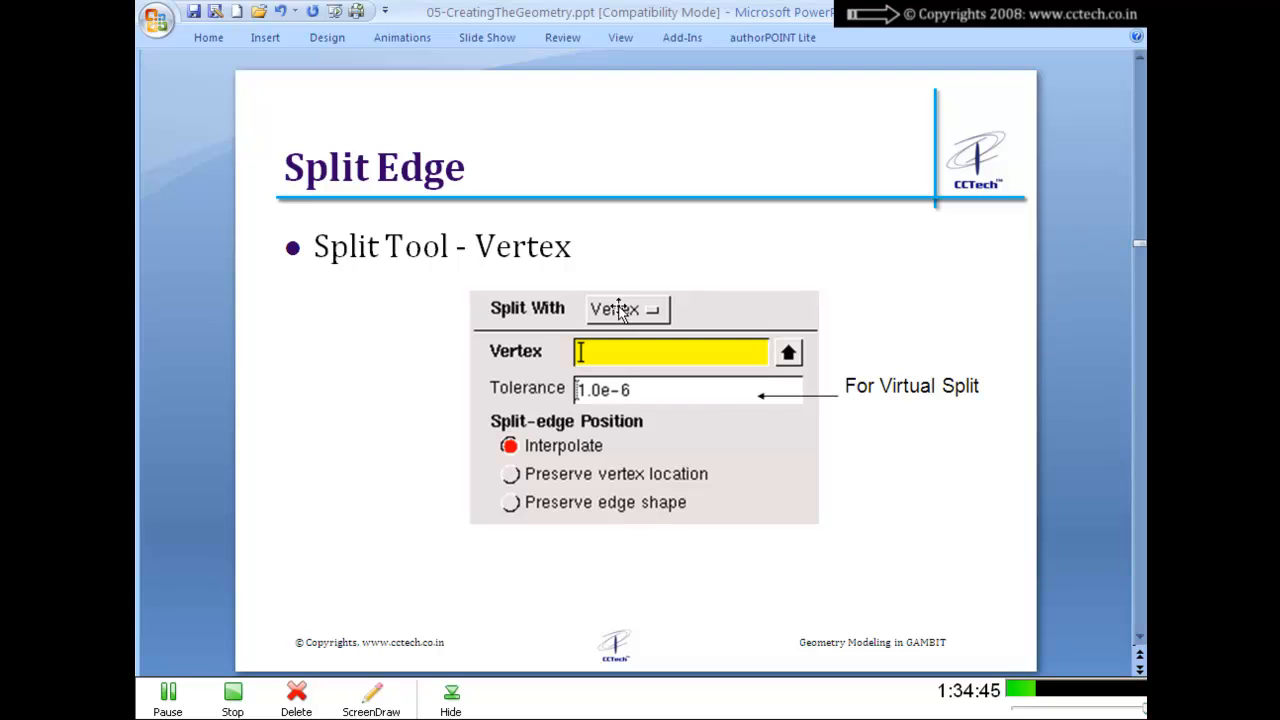
{"action": "scroll", "coordinate": [619, 309], "scroll_direction": "down", "scroll_amount": 1}
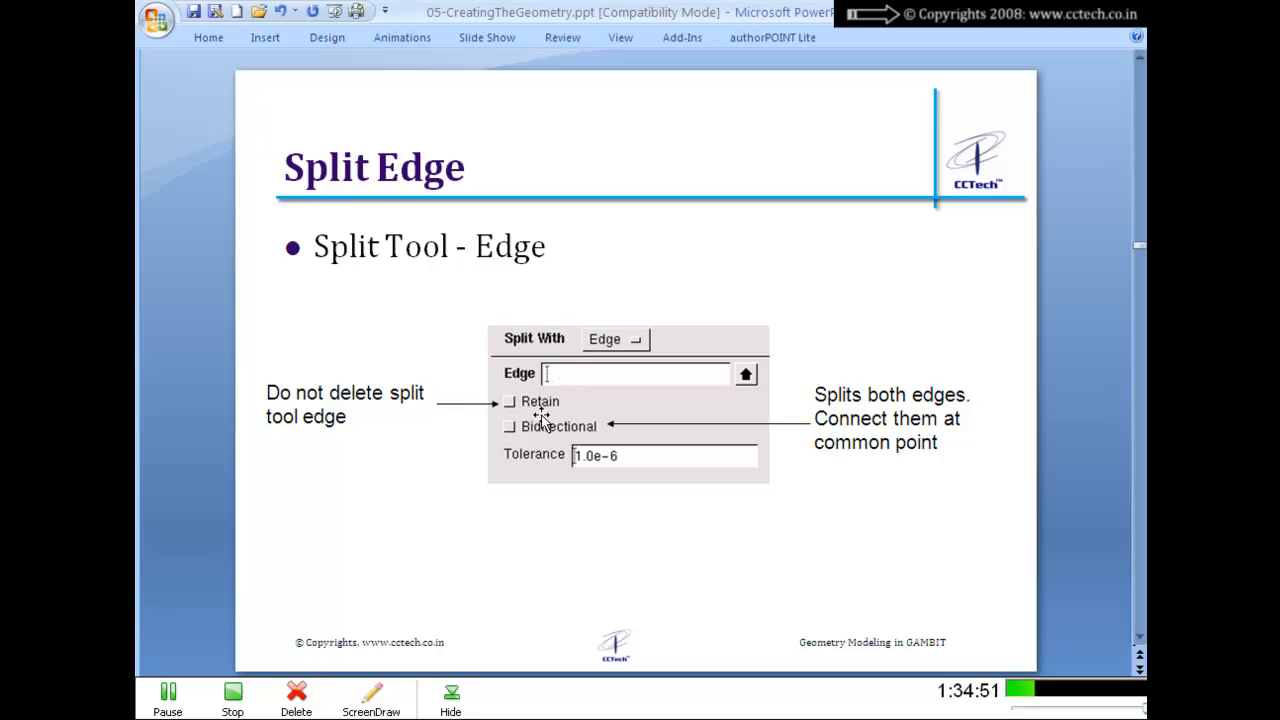
{"action": "scroll", "coordinate": [540, 415], "scroll_direction": "down", "scroll_amount": 1}
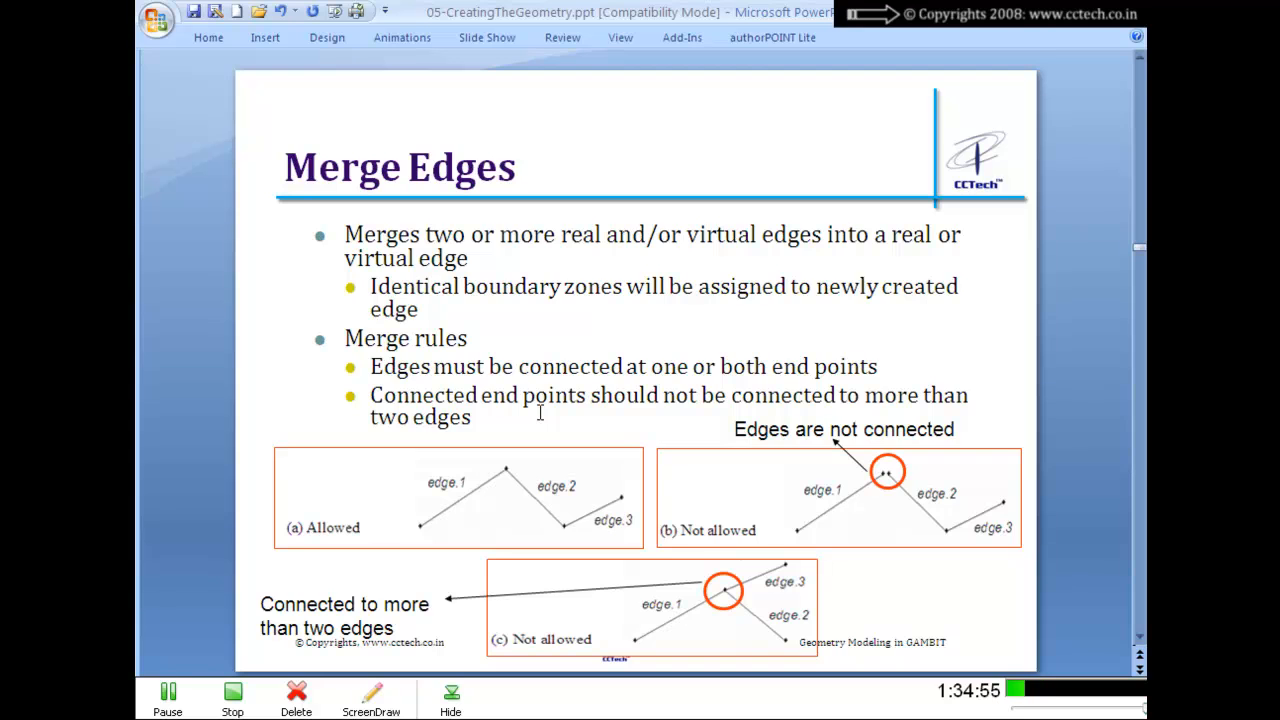
- Return to GAMBIT, delete both horizontal edges of the cross with their lower geometry, and close the Delete Edges form
{"action": "key", "text": "alt+Tab"}
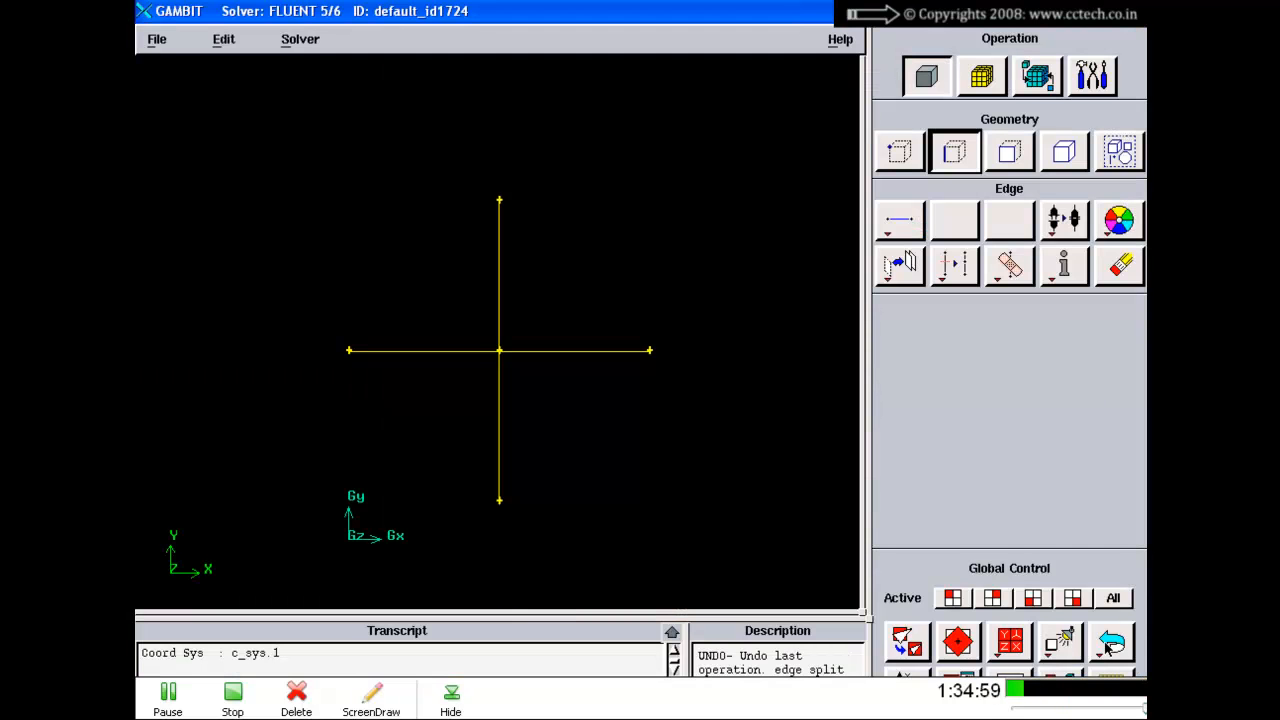
{"action": "left_click", "coordinate": [1120, 263]}
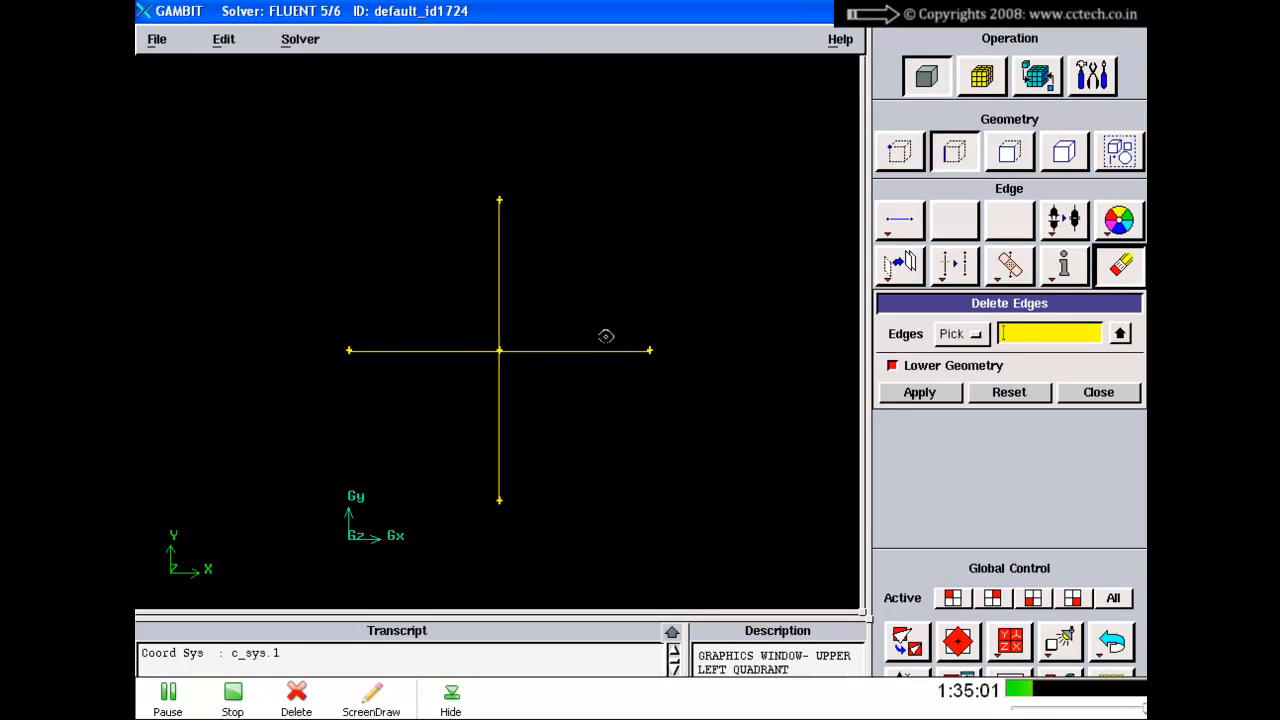
{"action": "left_click", "coordinate": [590, 349], "text": "shift"}
{"action": "left_click", "coordinate": [483, 346], "text": "shift"}
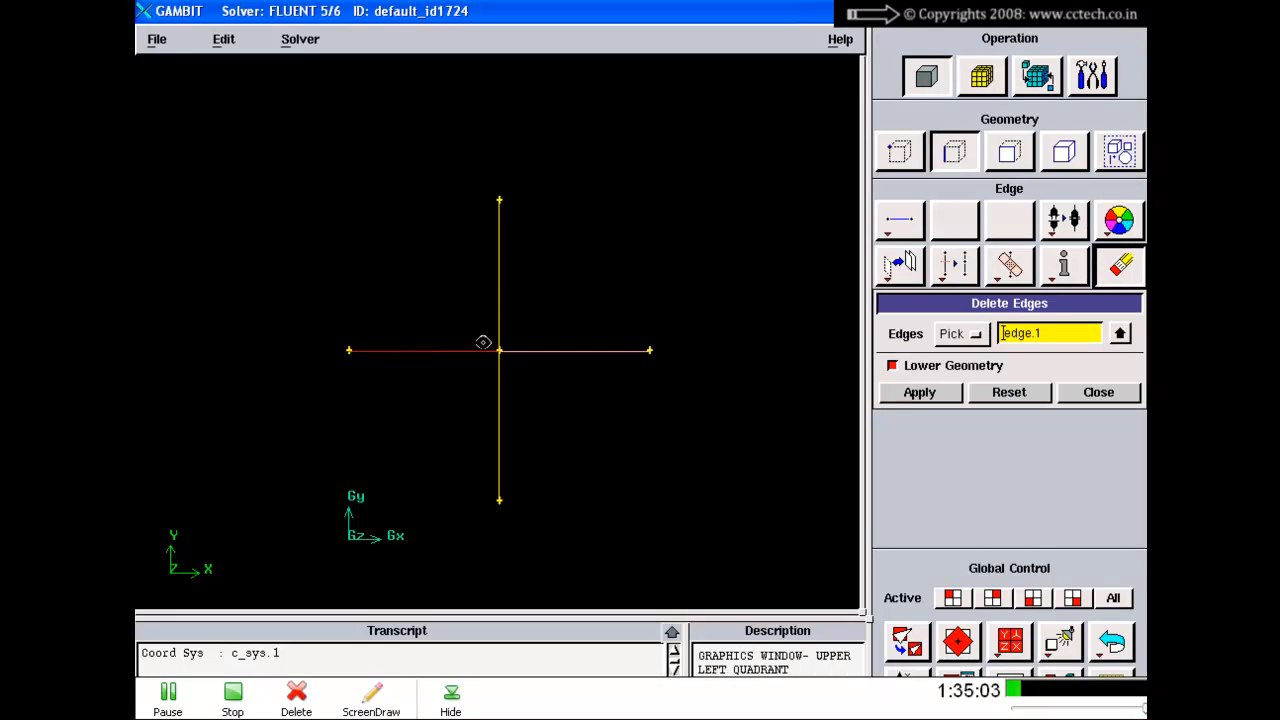
{"action": "middle_click", "coordinate": [588, 274], "text": "shift"}
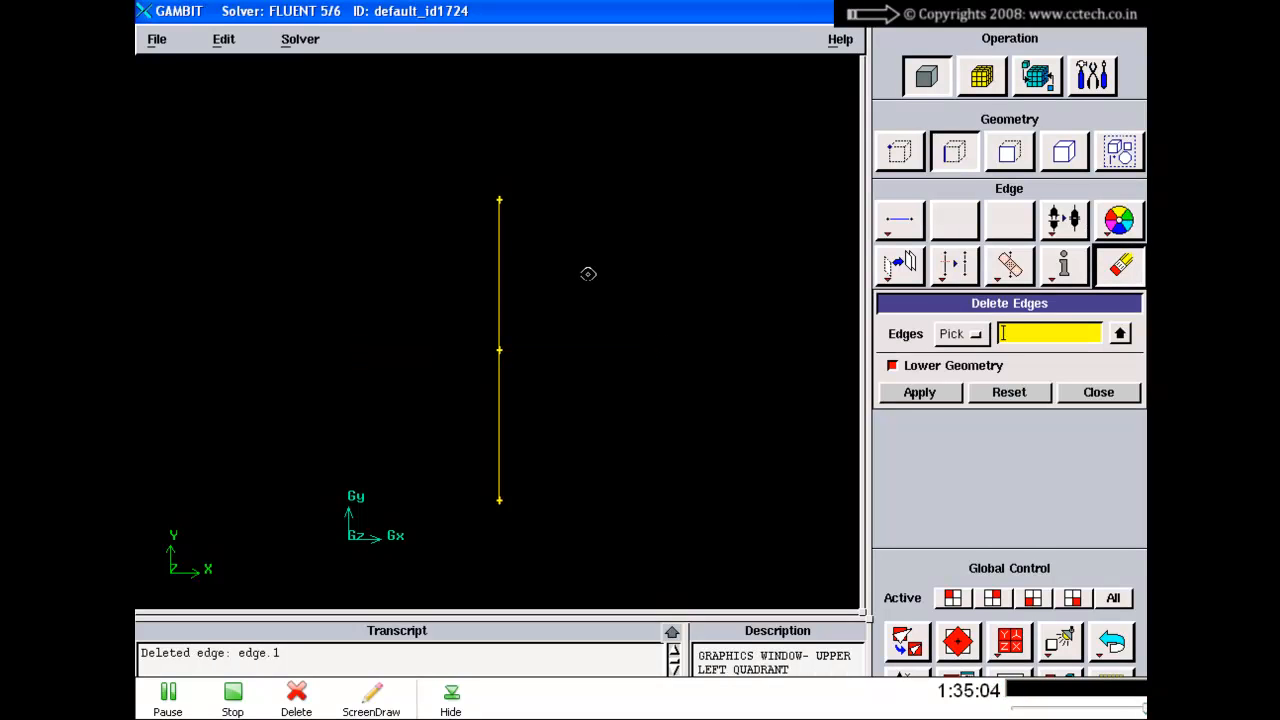
{"action": "left_click", "coordinate": [1134, 396]}
- Merge the upper and lower vertical edges with the Real and Virtual (Forced) type, and undo the merge
{"action": "right_click", "coordinate": [952, 263]}
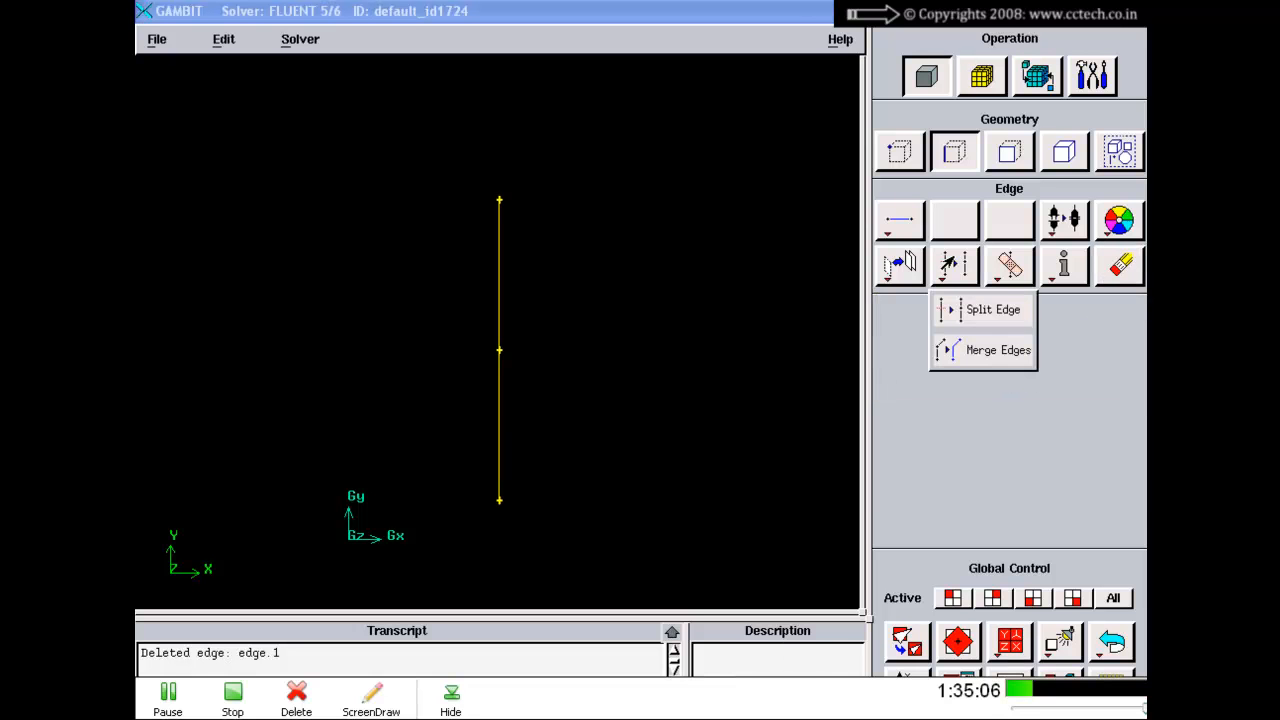
{"action": "left_click", "coordinate": [950, 345]}
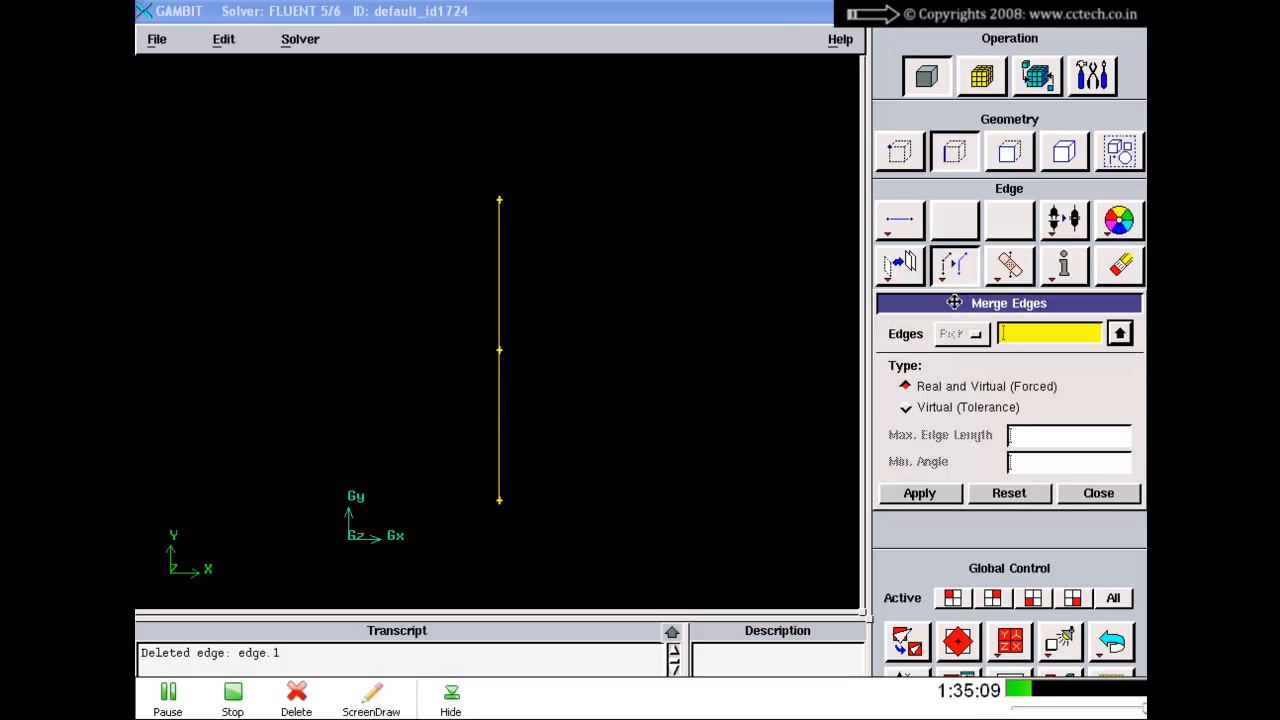
{"action": "left_click_drag", "start_coordinate": [957, 310], "coordinate": [929, 294]}
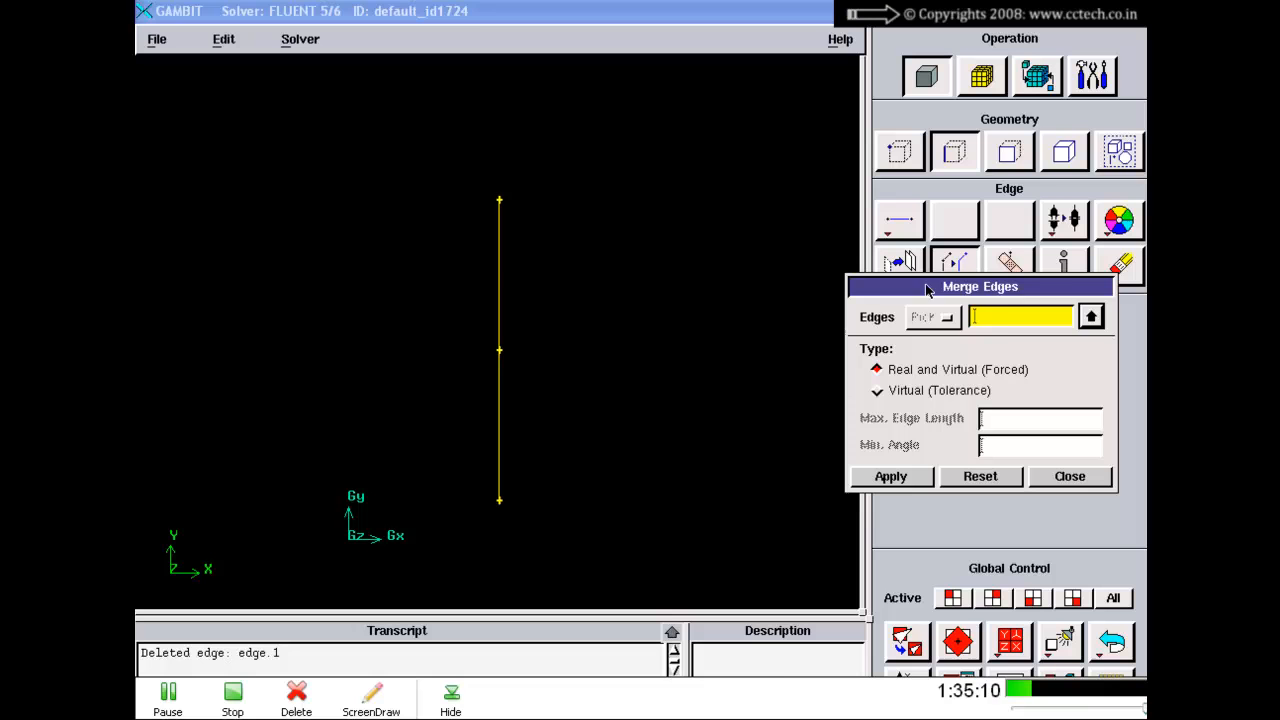
{"action": "left_click", "coordinate": [501, 254], "text": "shift"}
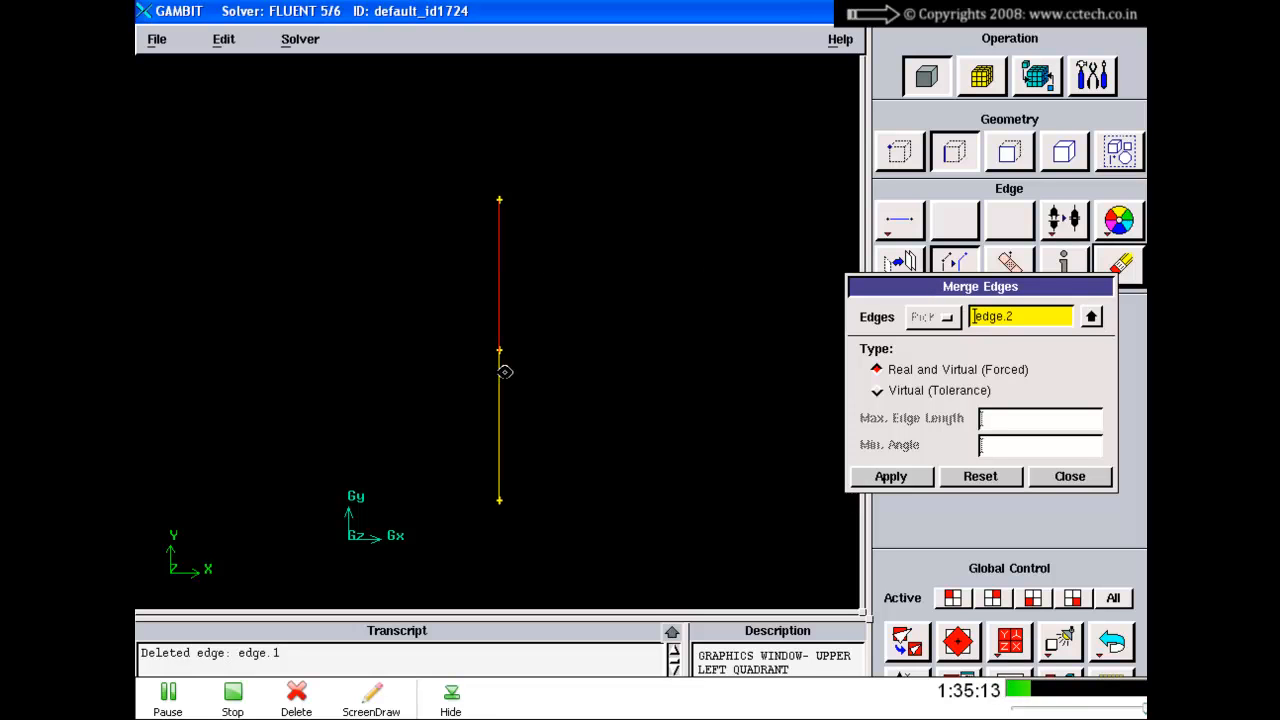
{"action": "left_click", "coordinate": [500, 371], "text": "shift"}
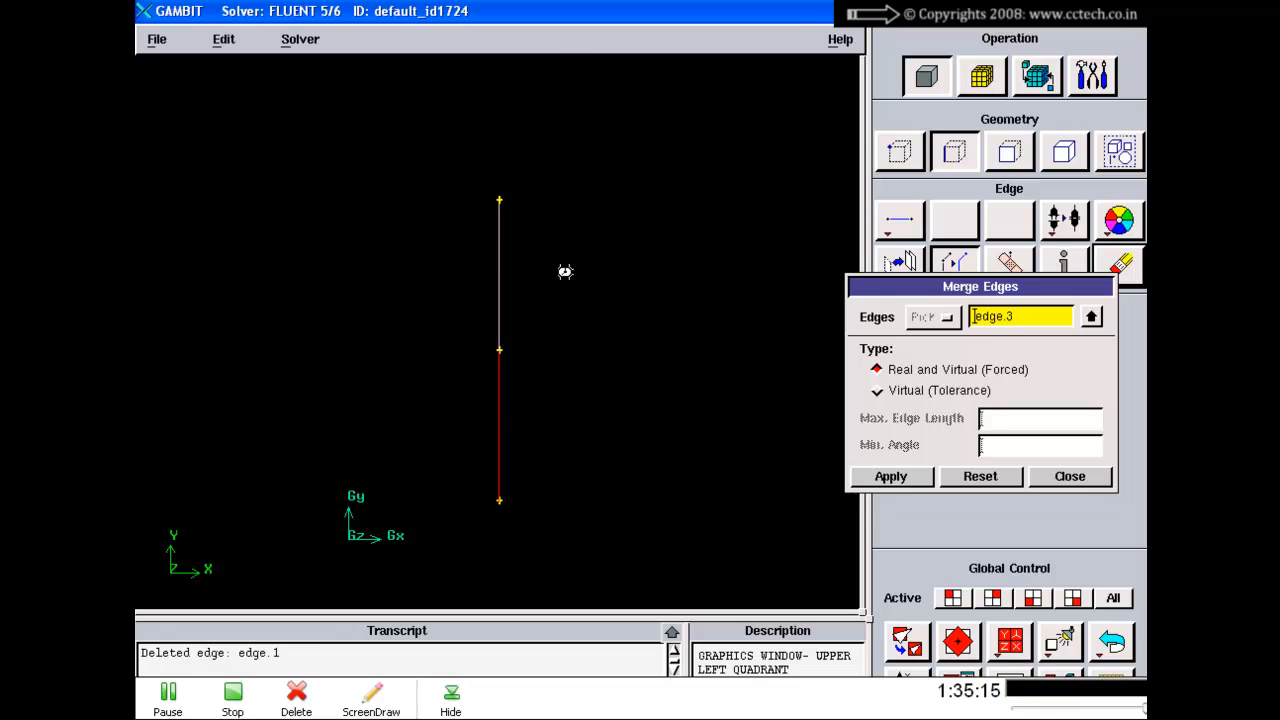
{"action": "middle_click", "coordinate": [570, 272], "text": "shift"}
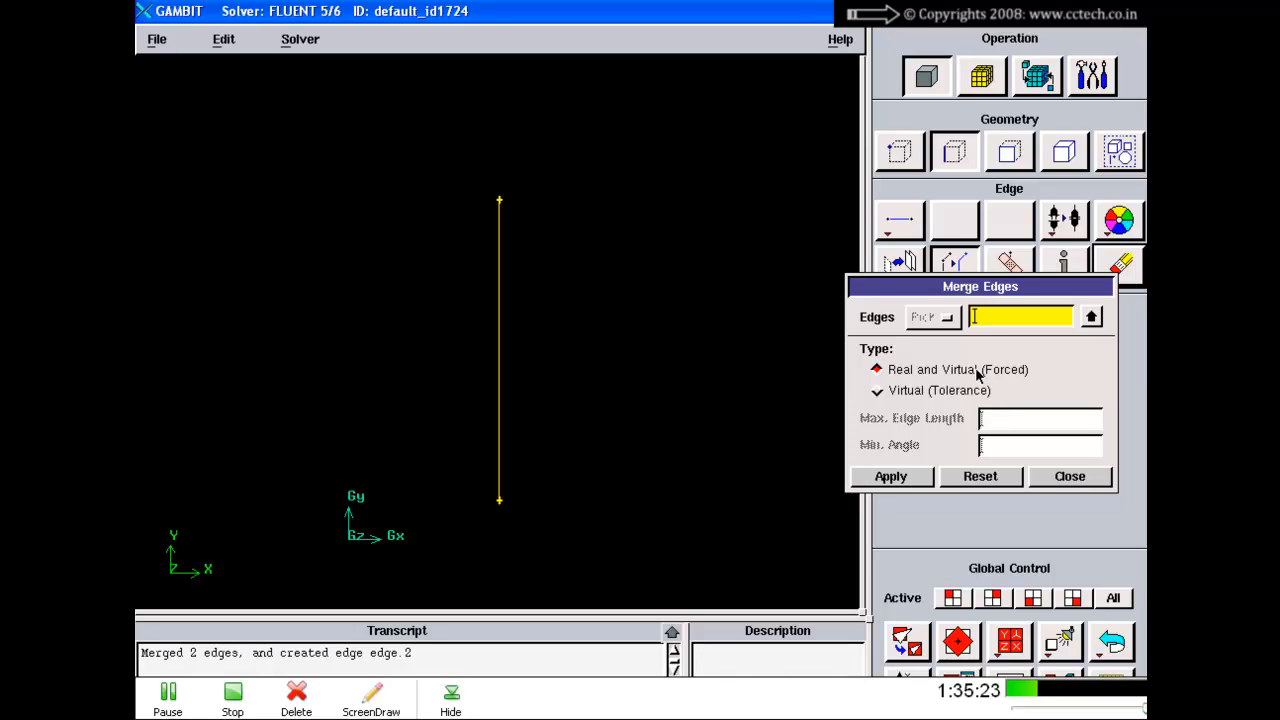
{"action": "left_click", "coordinate": [1112, 641]}
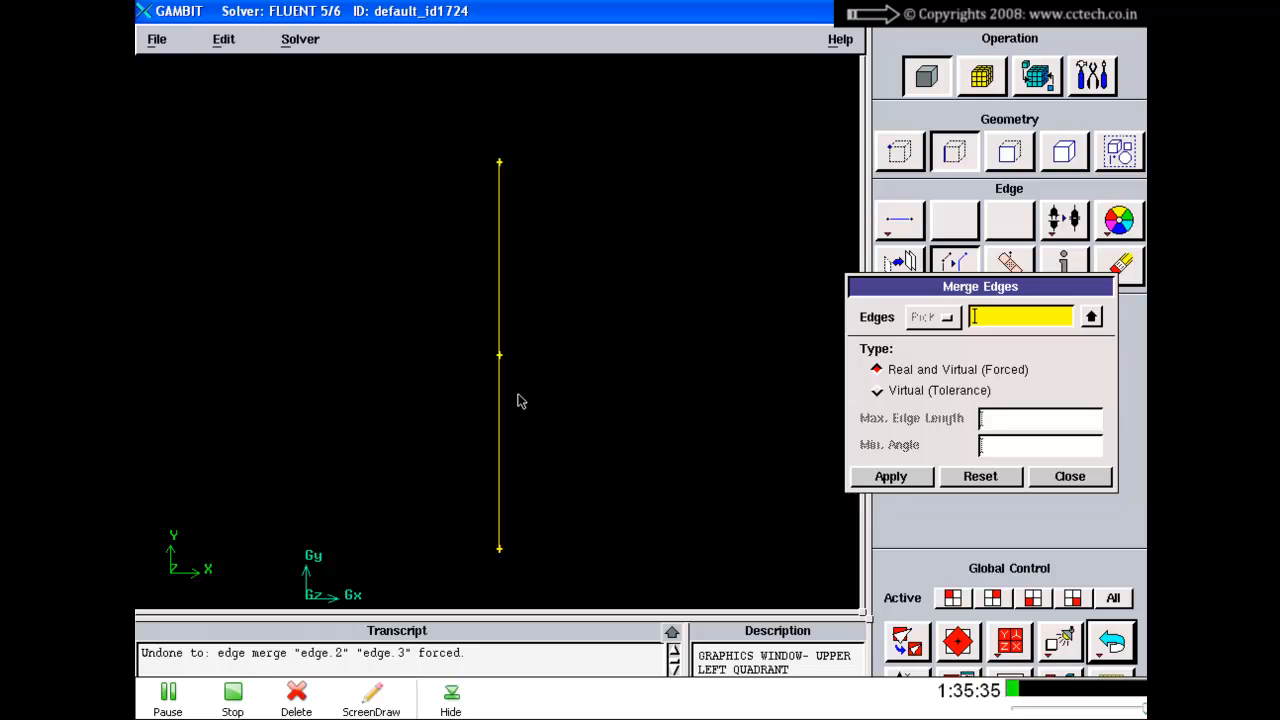
- Switch to the Merge Edges slide in PowerPoint and highlight the merge definition, the boundary zone note and the connected end points rule
{"action": "key", "text": "alt+Tab"}
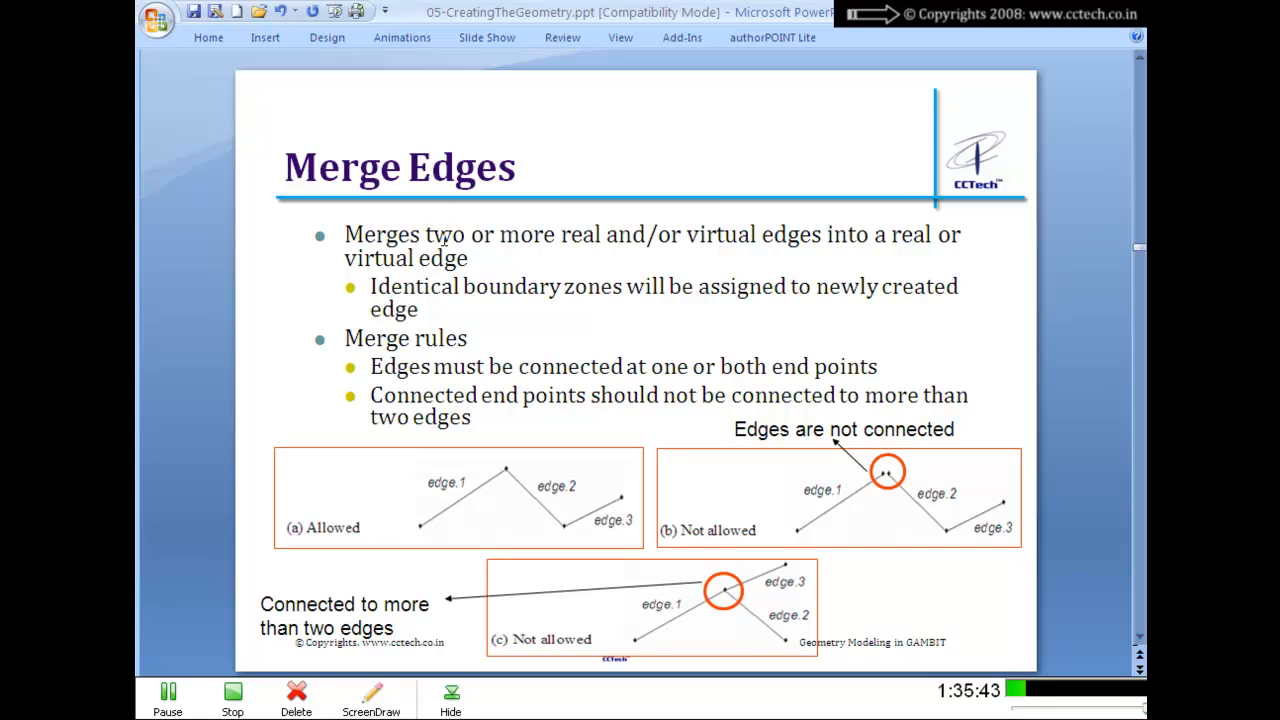
{"action": "left_click_drag", "start_coordinate": [445, 238], "coordinate": [918, 244]}
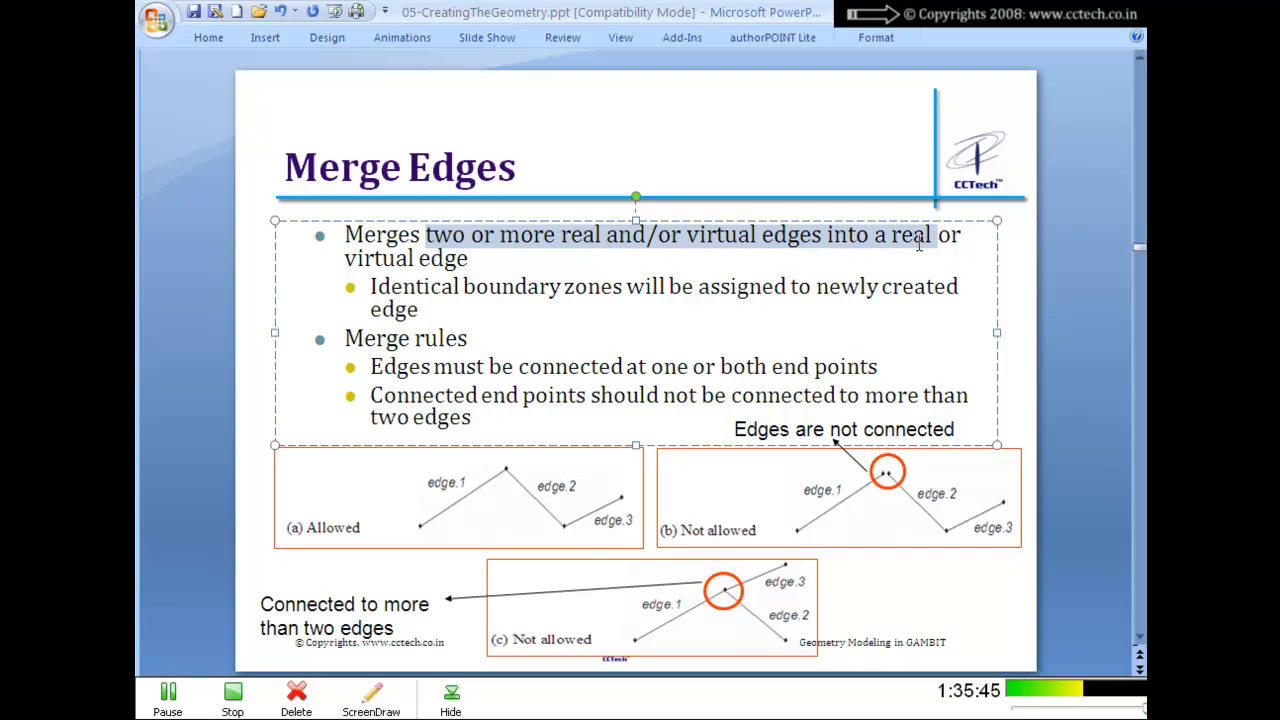
{"action": "left_click_drag", "start_coordinate": [372, 291], "coordinate": [558, 306]}
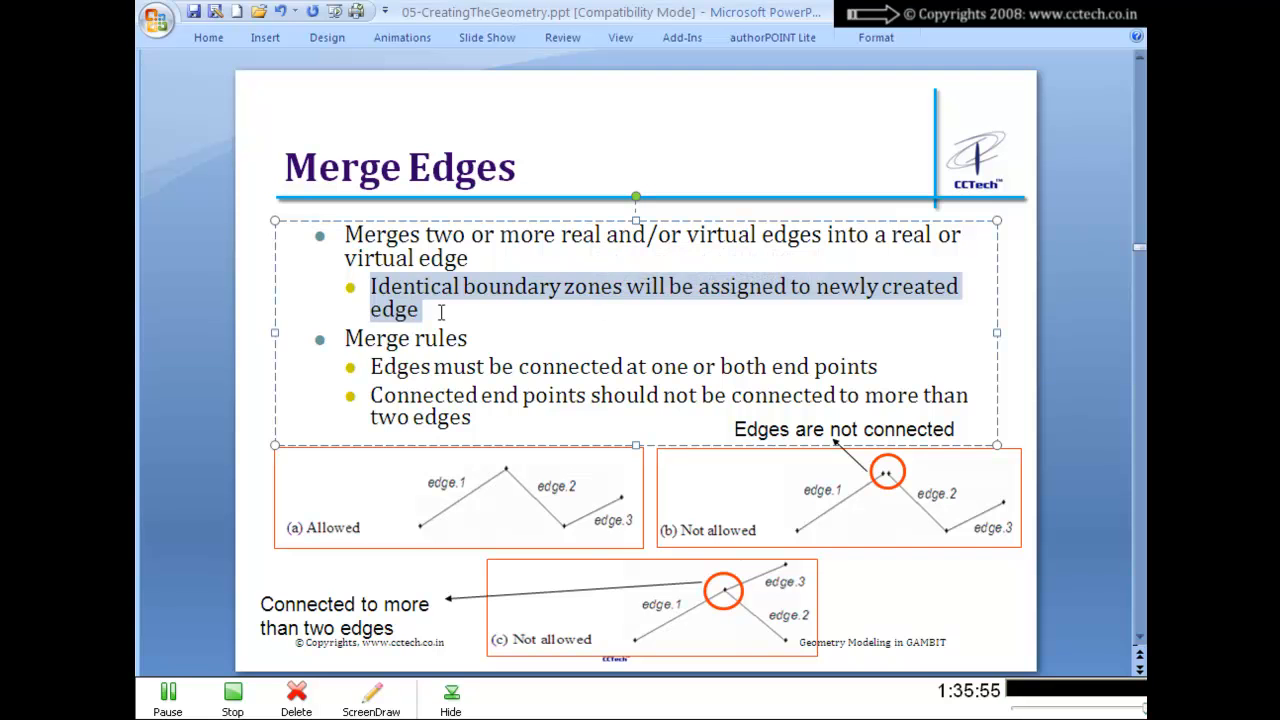
{"action": "left_click", "coordinate": [370, 366]}
{"action": "left_click_drag", "start_coordinate": [370, 366], "coordinate": [875, 372]}
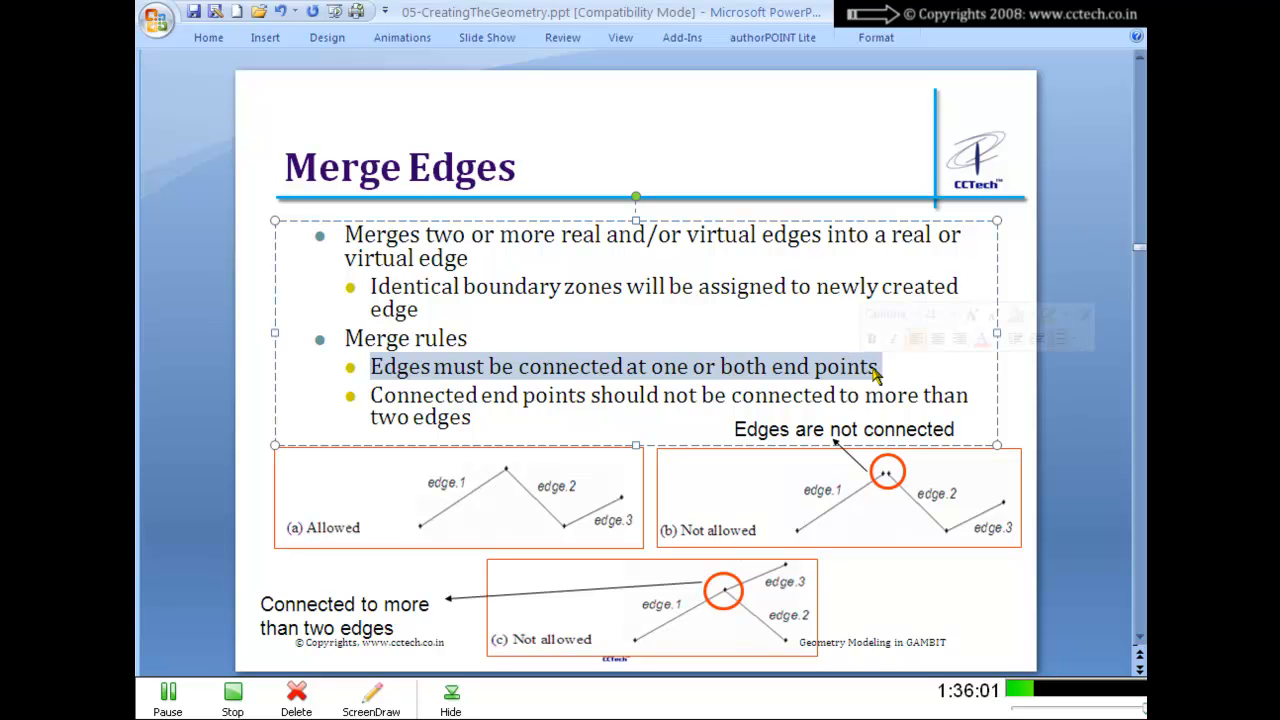